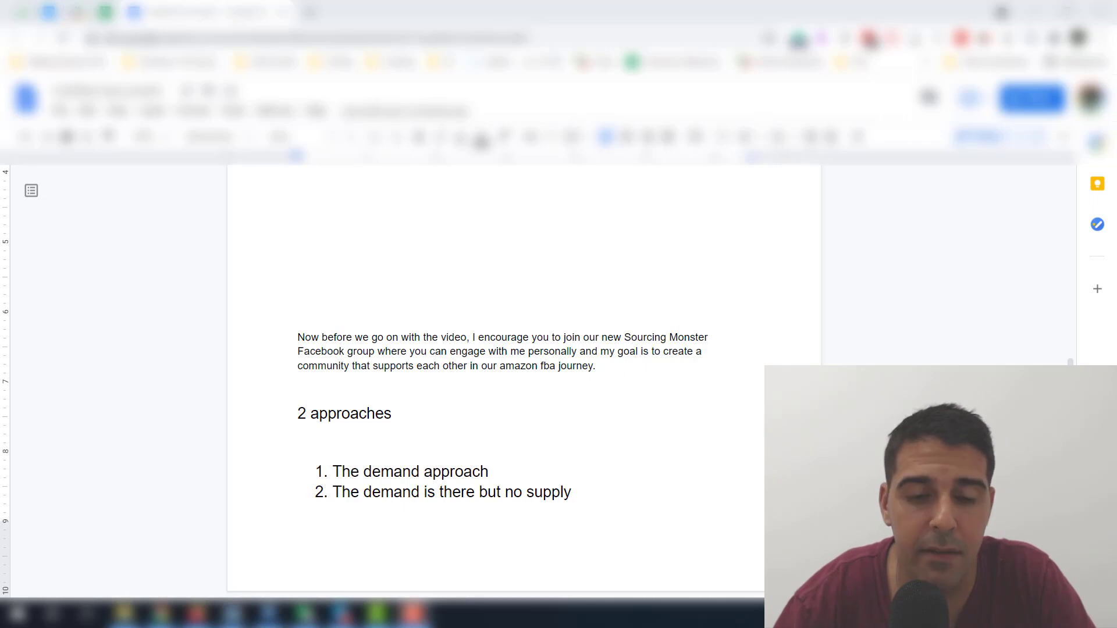
- Open the Etsy homepage in a new incognito window
left_click(393, 414)
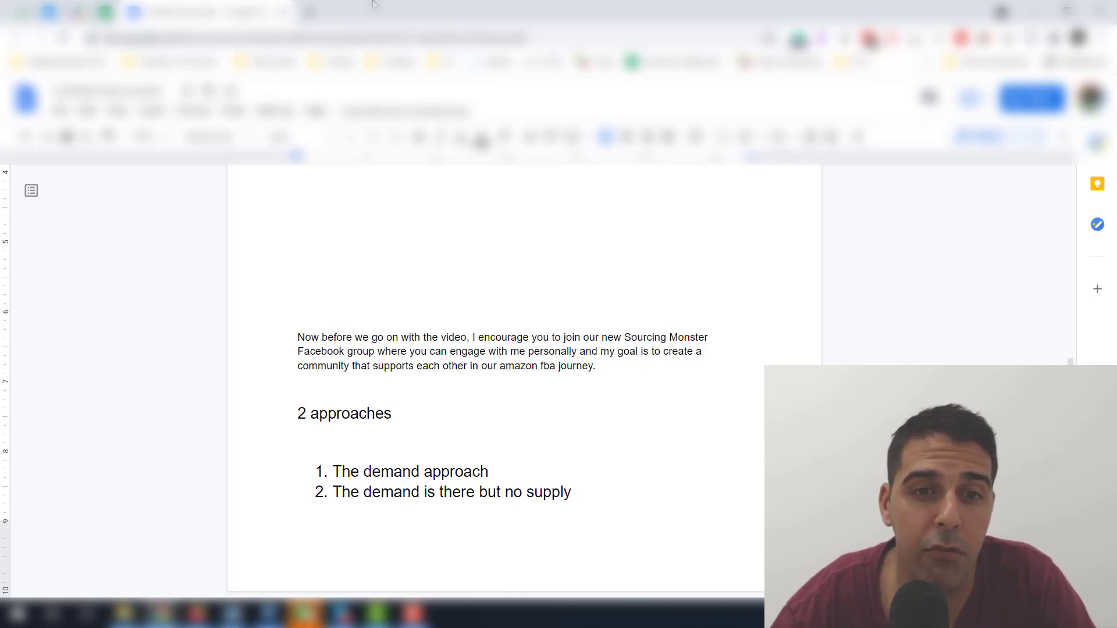
left_click(309, 11)
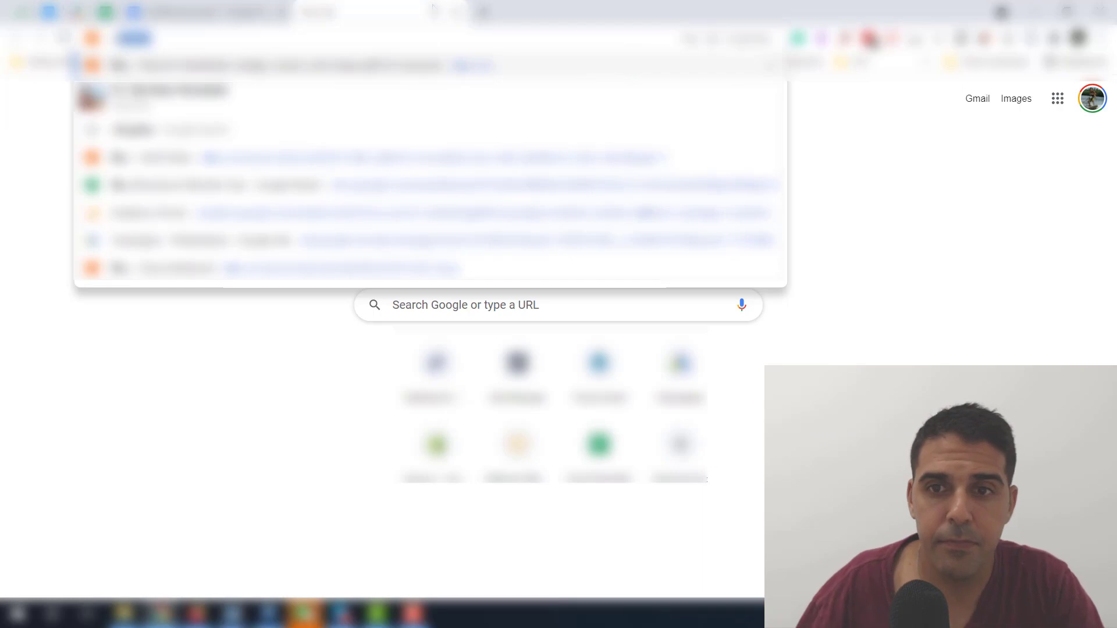
left_click(1101, 38)
left_click(1009, 95)
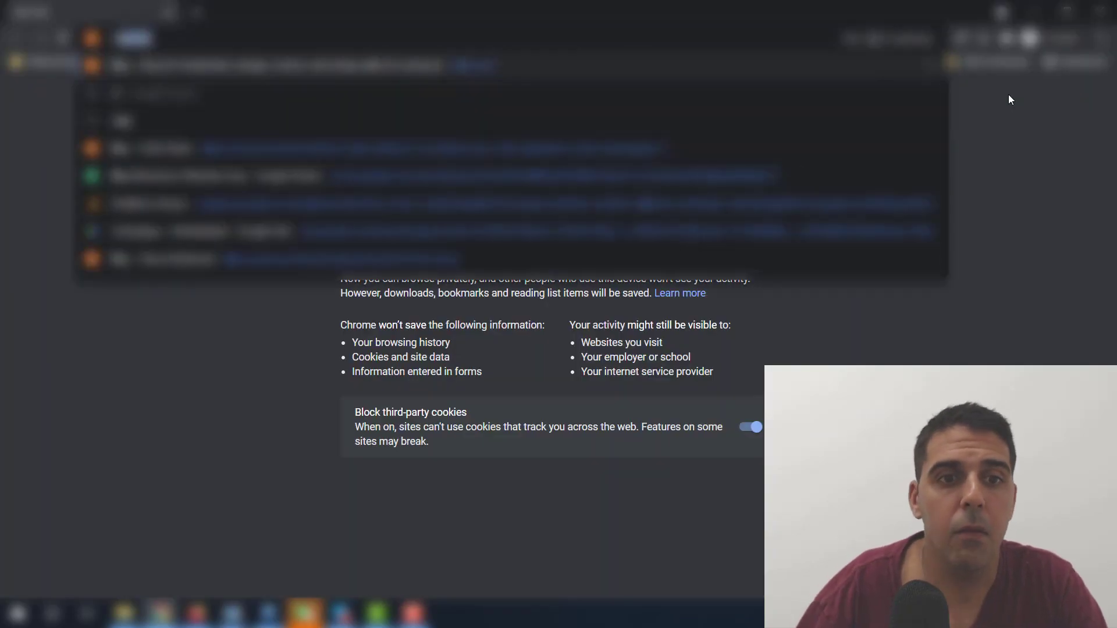
key("Return")
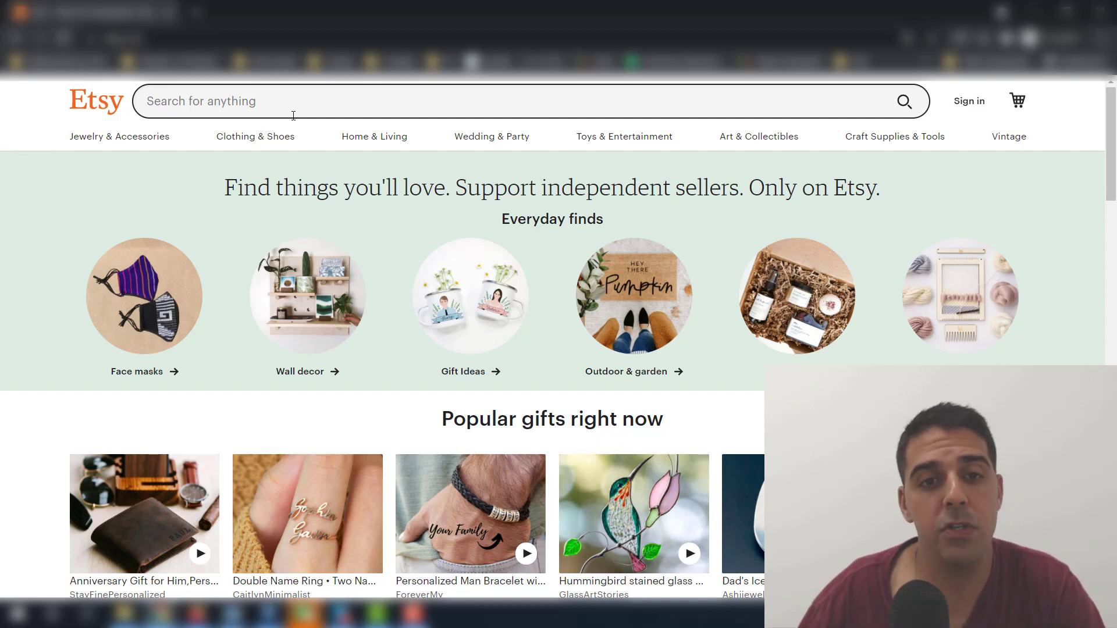
- Search Etsy for "notebook for business"
left_click(293, 115)
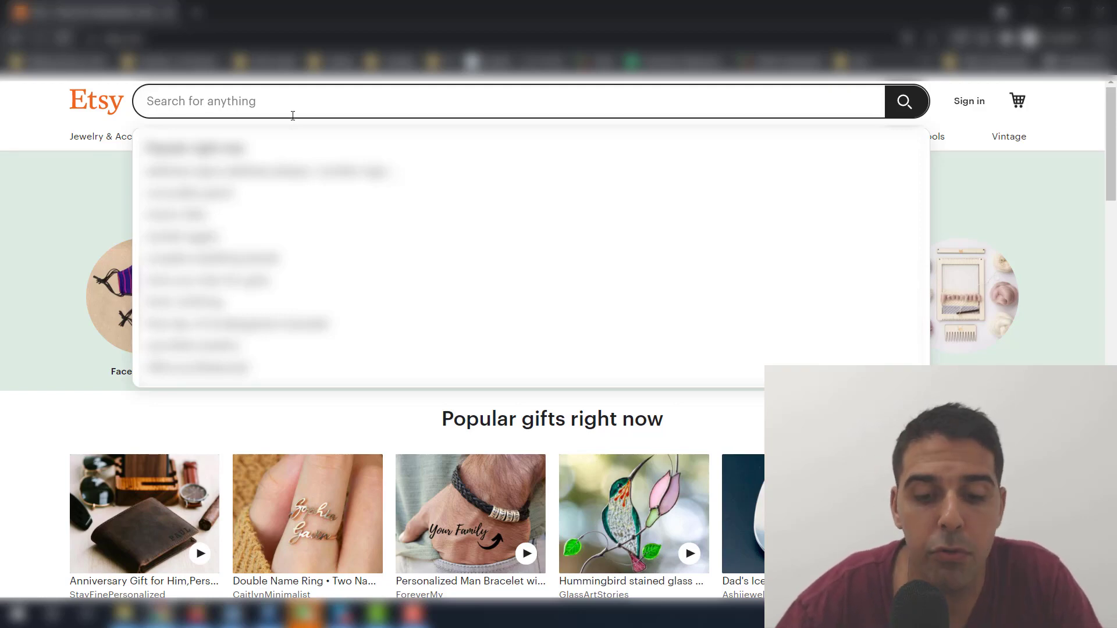
type("no")
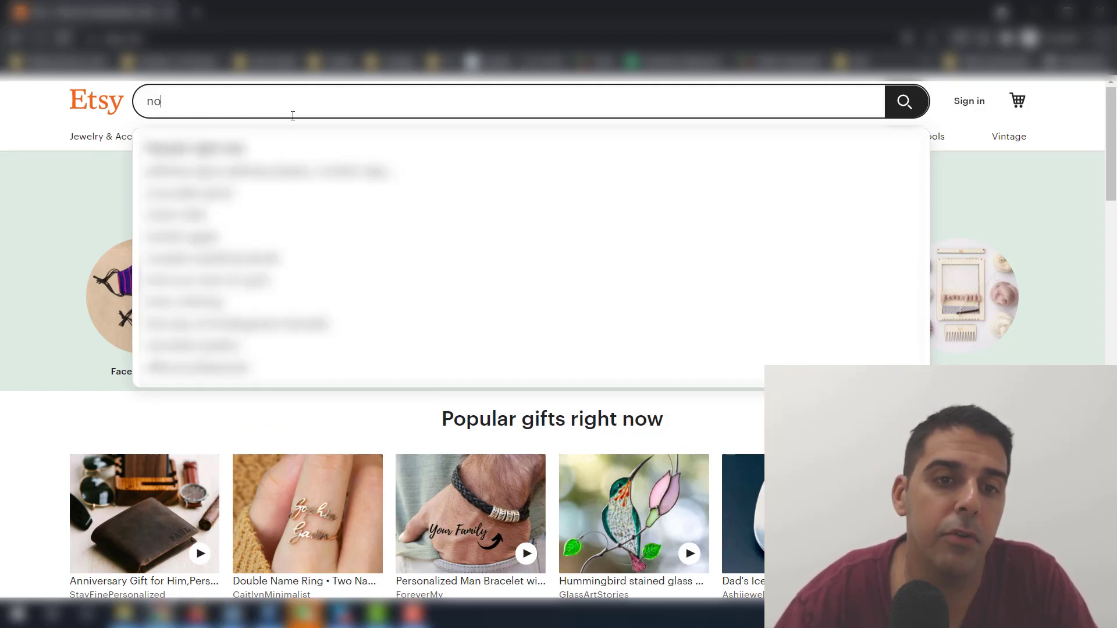
type("tebook for business")
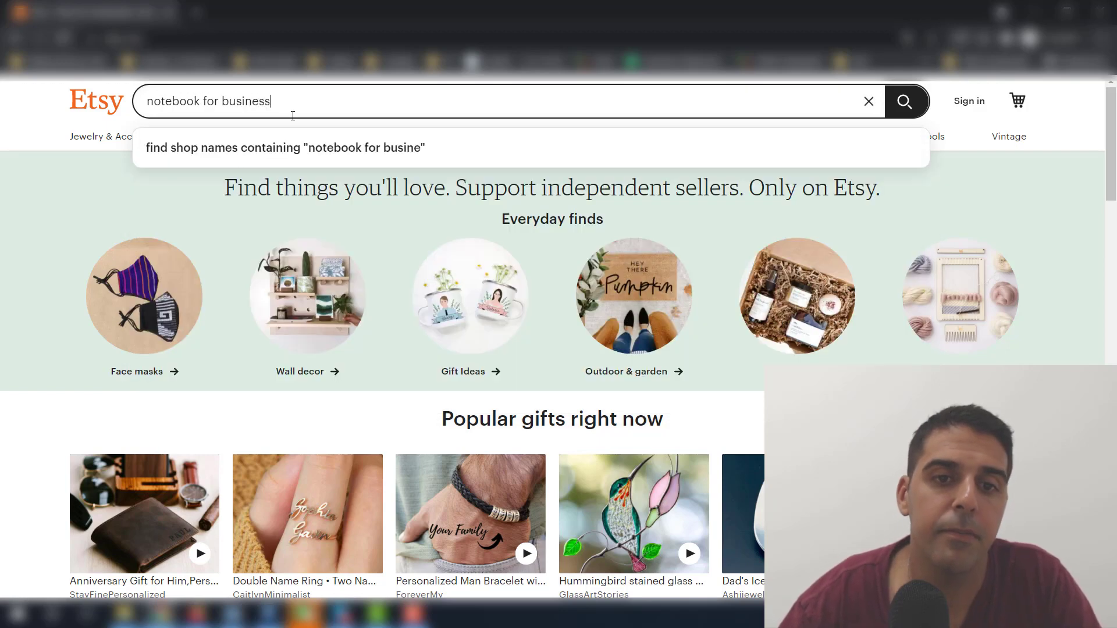
key("Return")
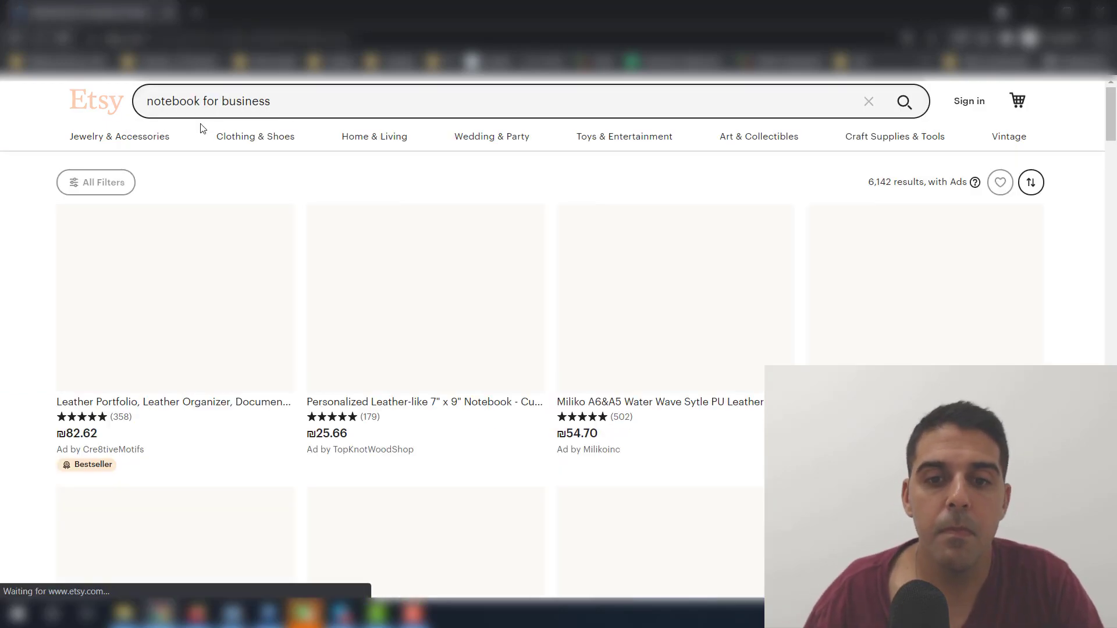
- Browse the notebook results and open the "Hatch Notebook for Makers & Entrepreneurs" listing to check its sales and rating
scroll(344, 203, "down", 3)
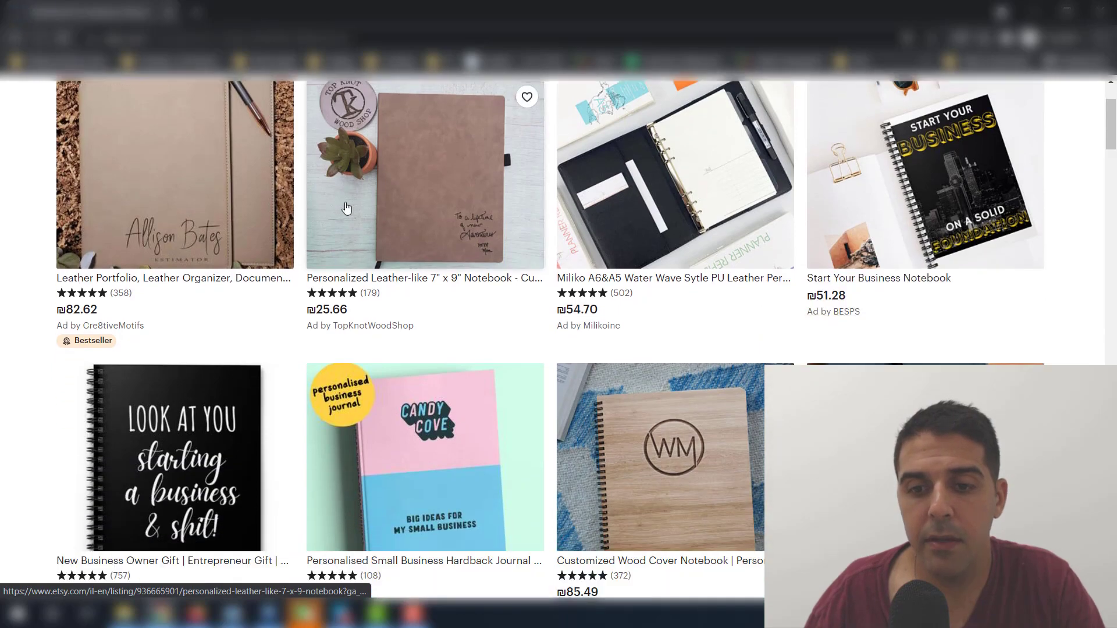
scroll(413, 379, "down", 2)
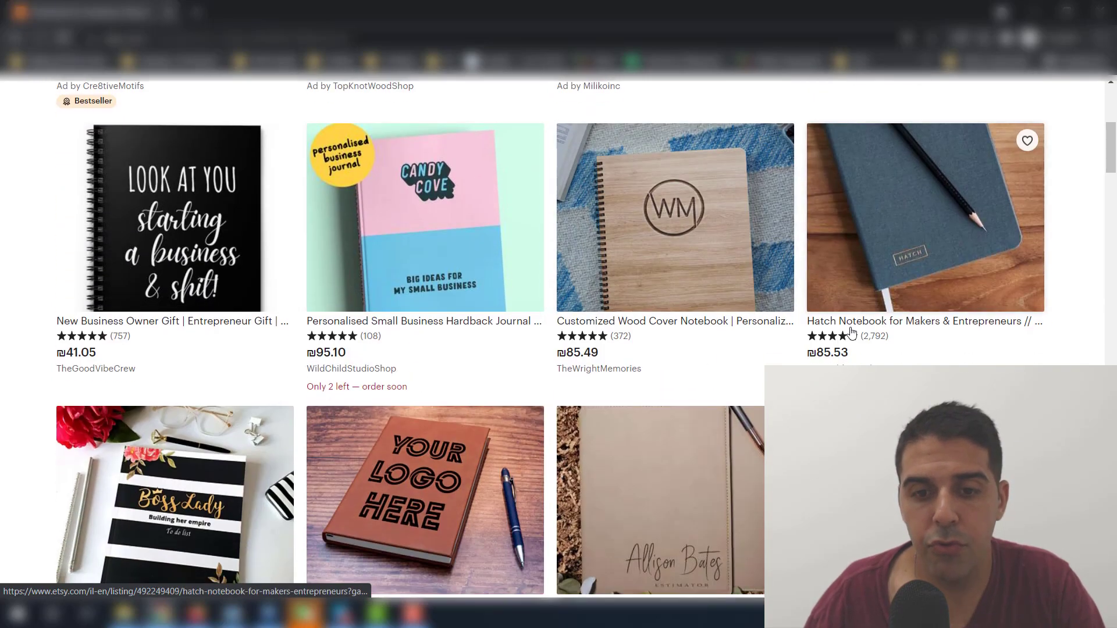
left_click(920, 228)
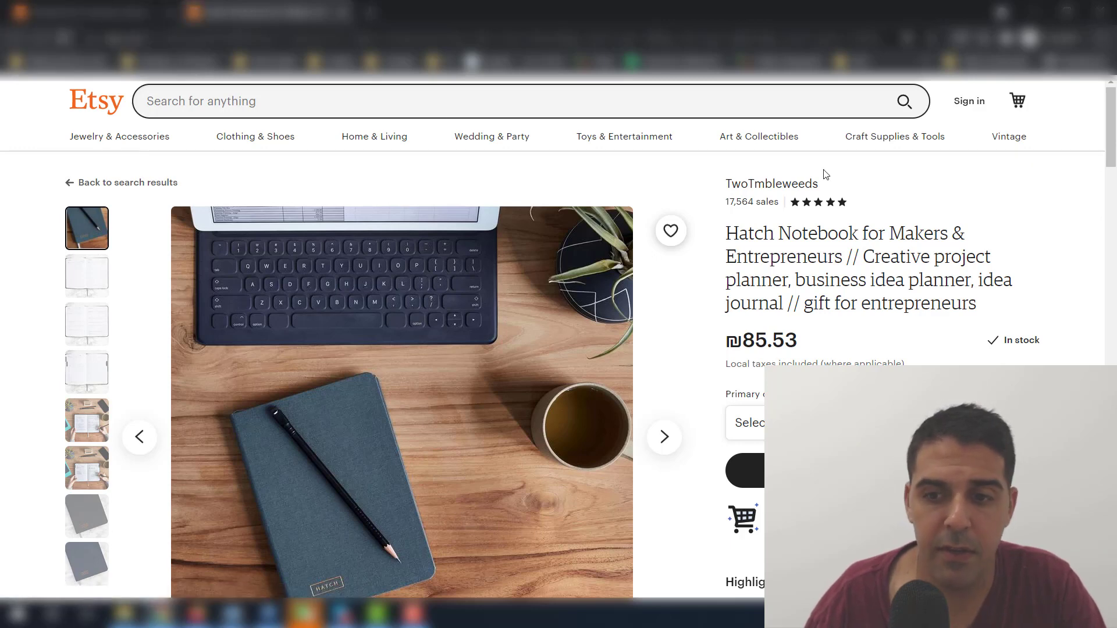
scroll(833, 186, "down", 1)
scroll(769, 210, "up", 1)
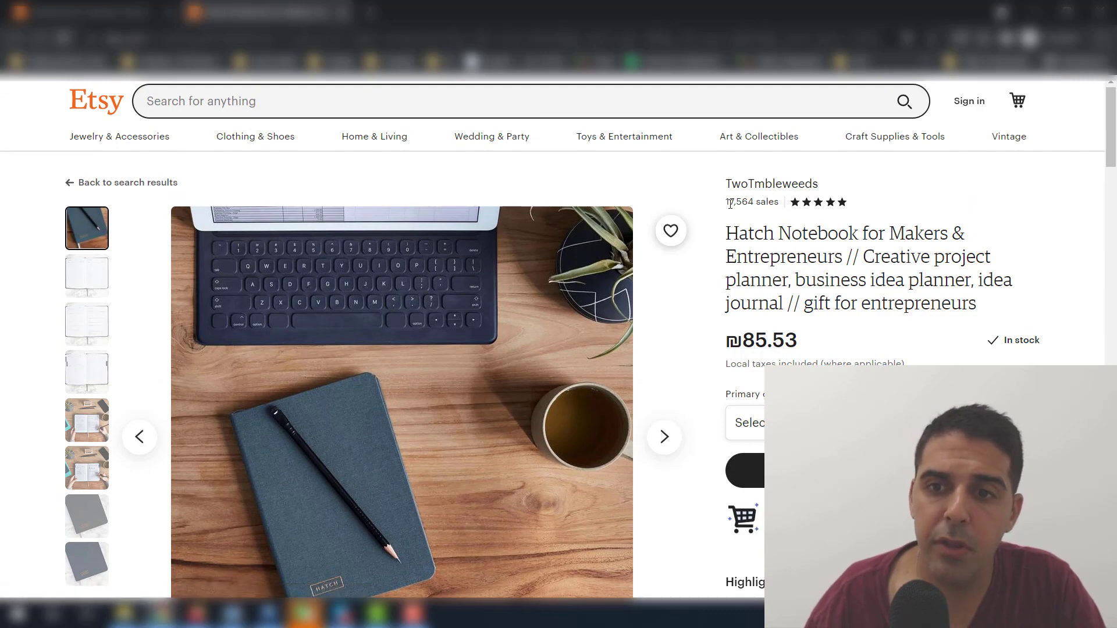
- Open the Paleo Meals Dice listing from the TwoTmbleweeds shop and copy "Paleo Meals Dice" from its title
left_click(772, 184)
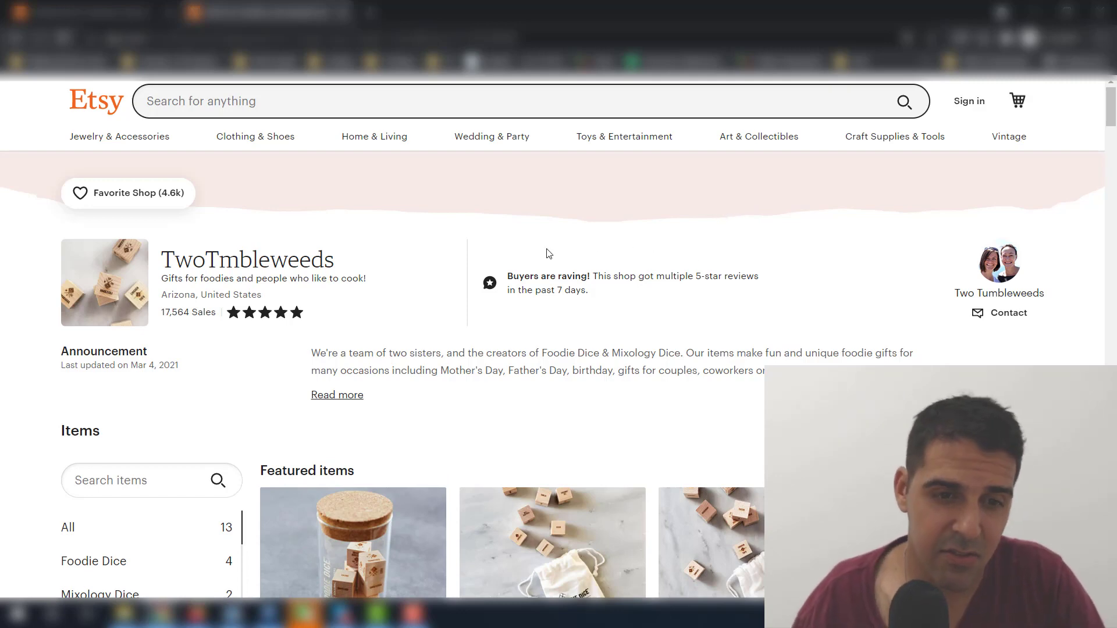
scroll(549, 253, "down", 3)
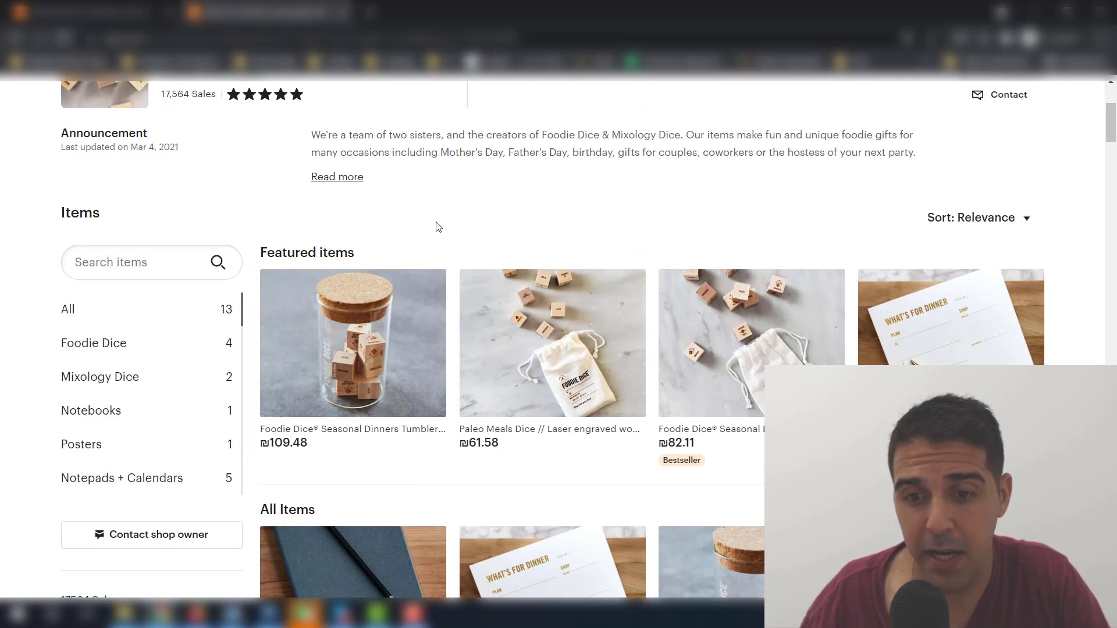
left_click(511, 343)
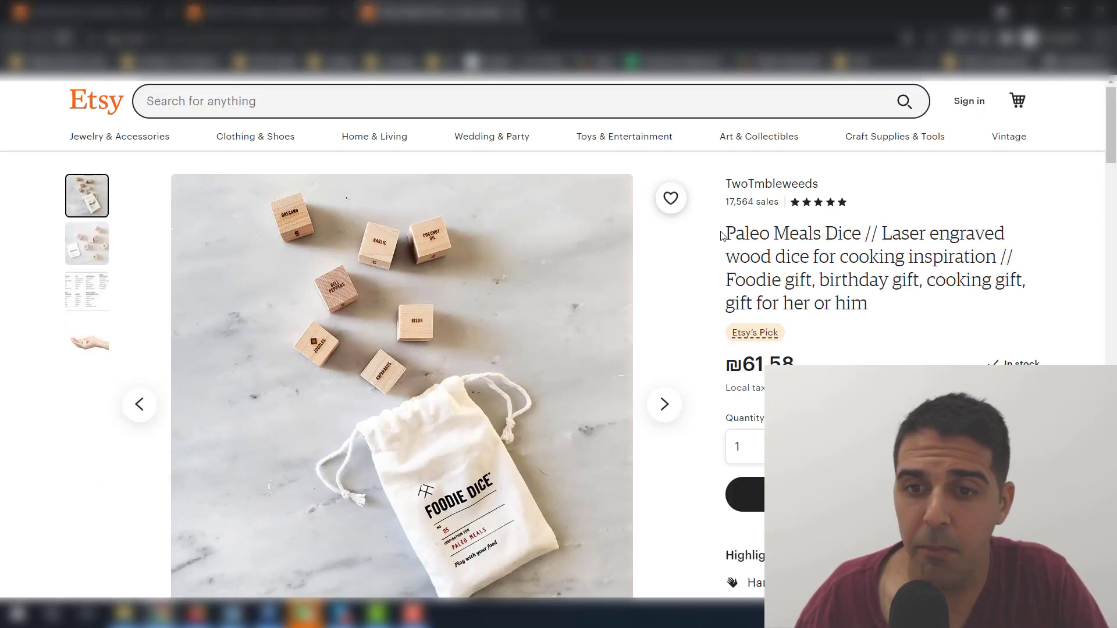
left_click_drag(727, 233, 860, 230)
key("ctrl+c")
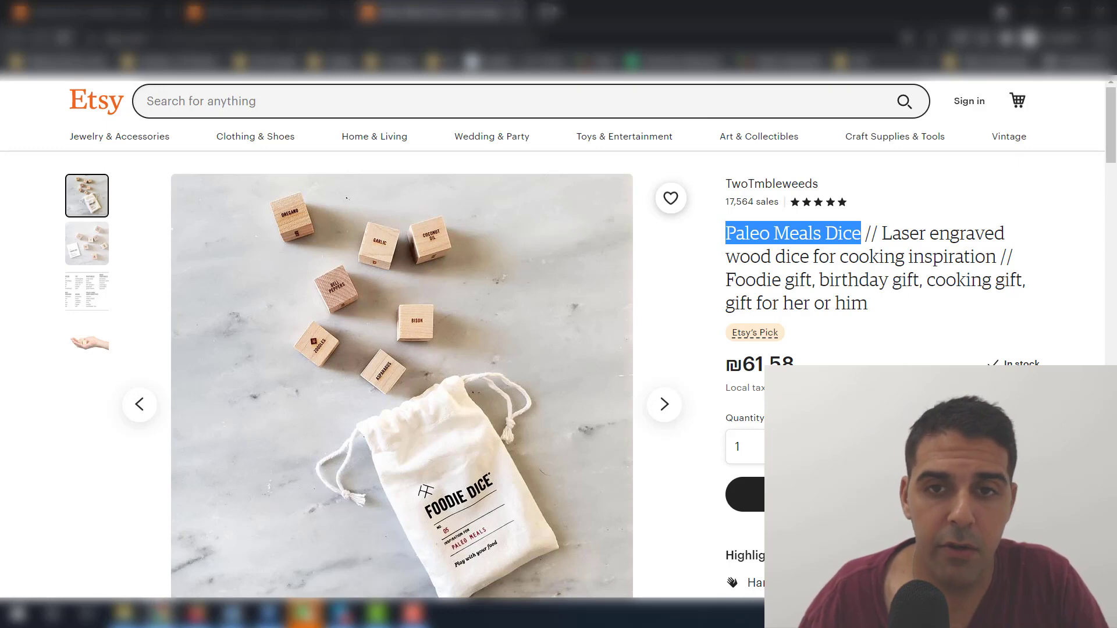
- Open amazon.com in a new tab of the incognito window
left_click(550, 10)
type("amazon.com")
key("Return")
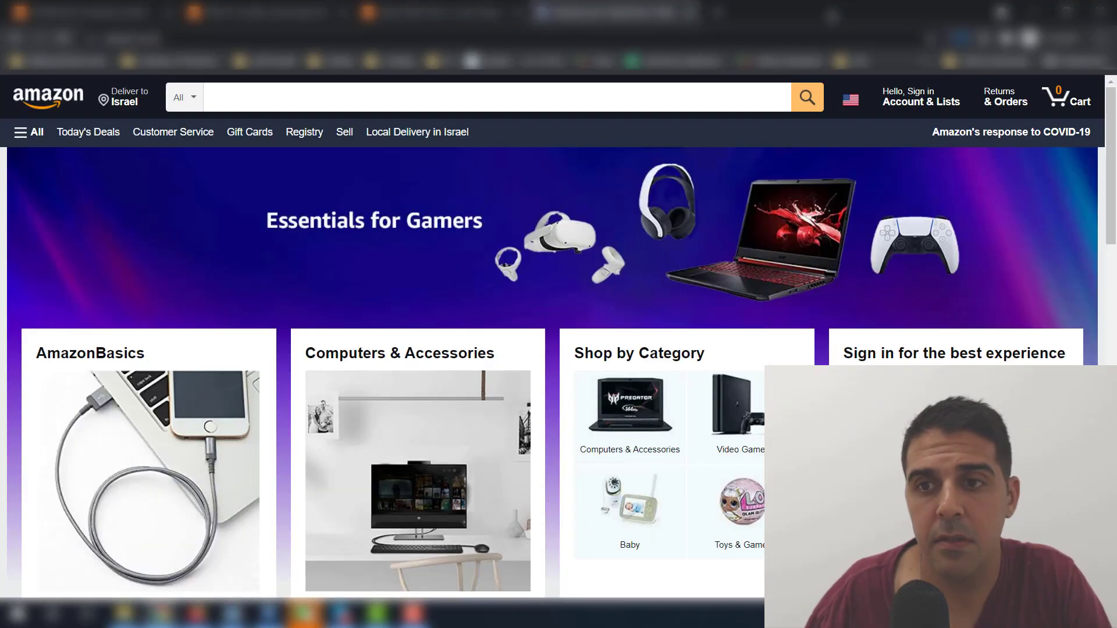
- Switch to the regular Chrome window and load amazon.com in its empty tab
left_click(161, 613)
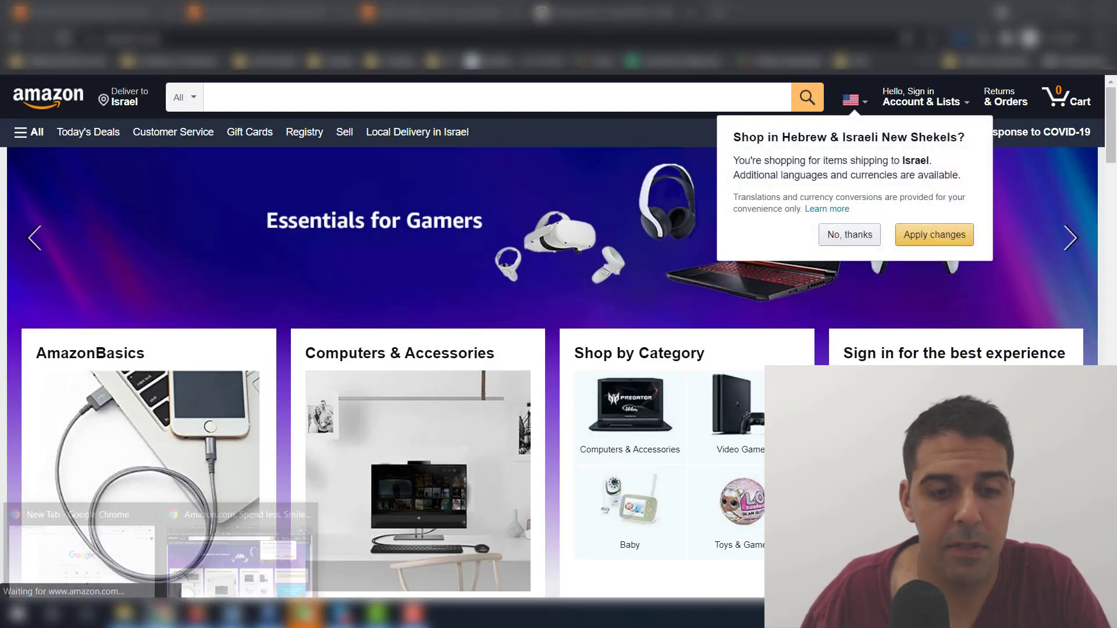
left_click(81, 553)
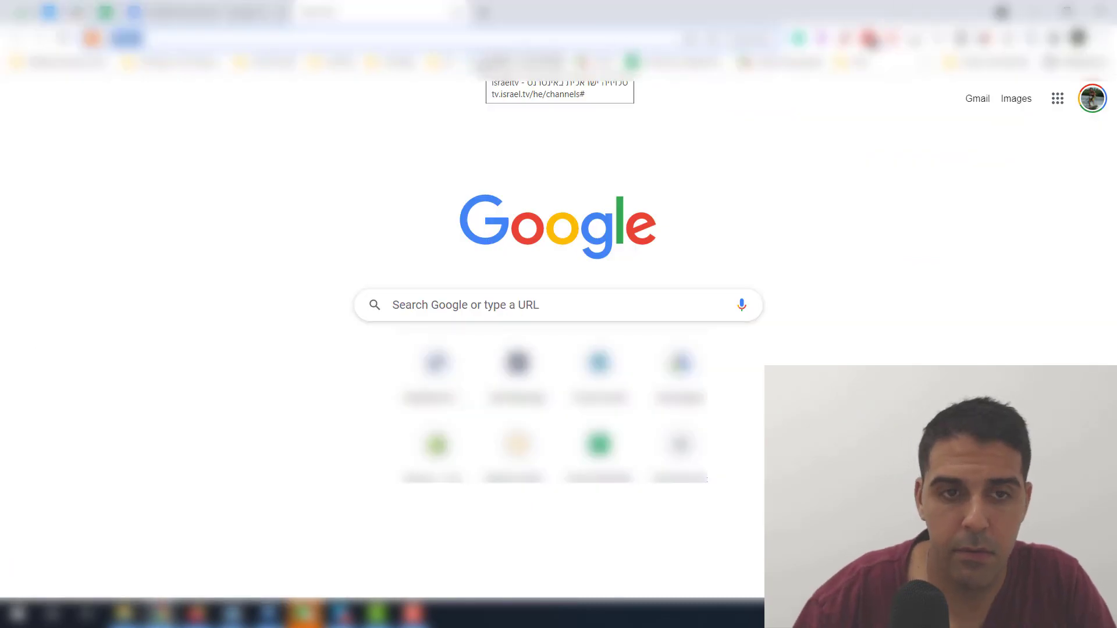
type("amazon.com")
key("Return")
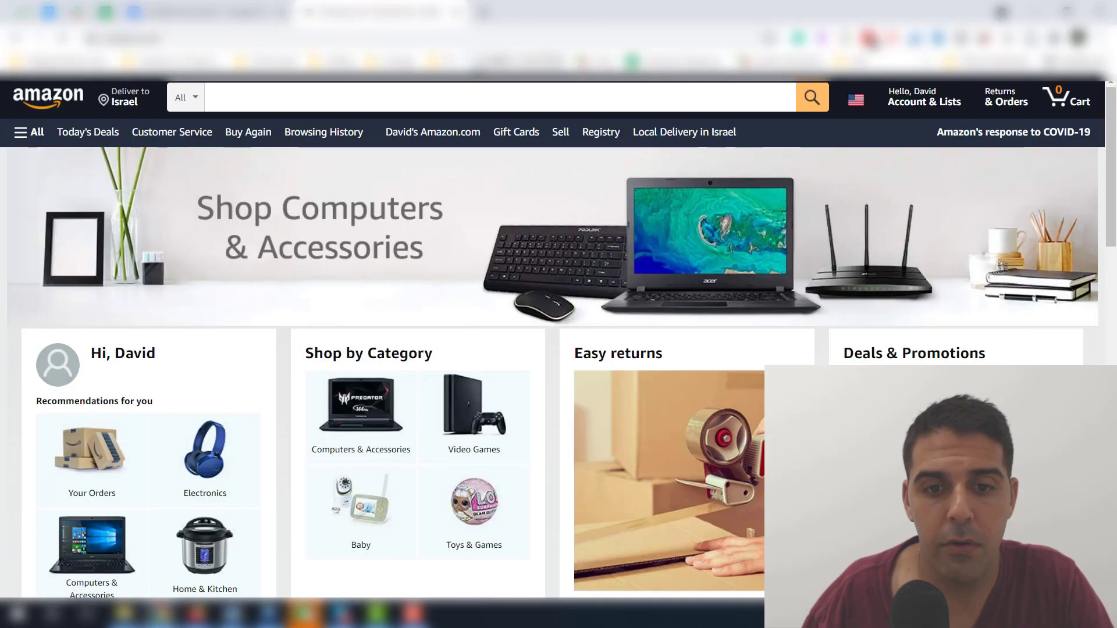
- Search Amazon for the copied name "Paleo Meals Dice" and look through the results for similar products
left_click(368, 97)
key("ctrl+v")
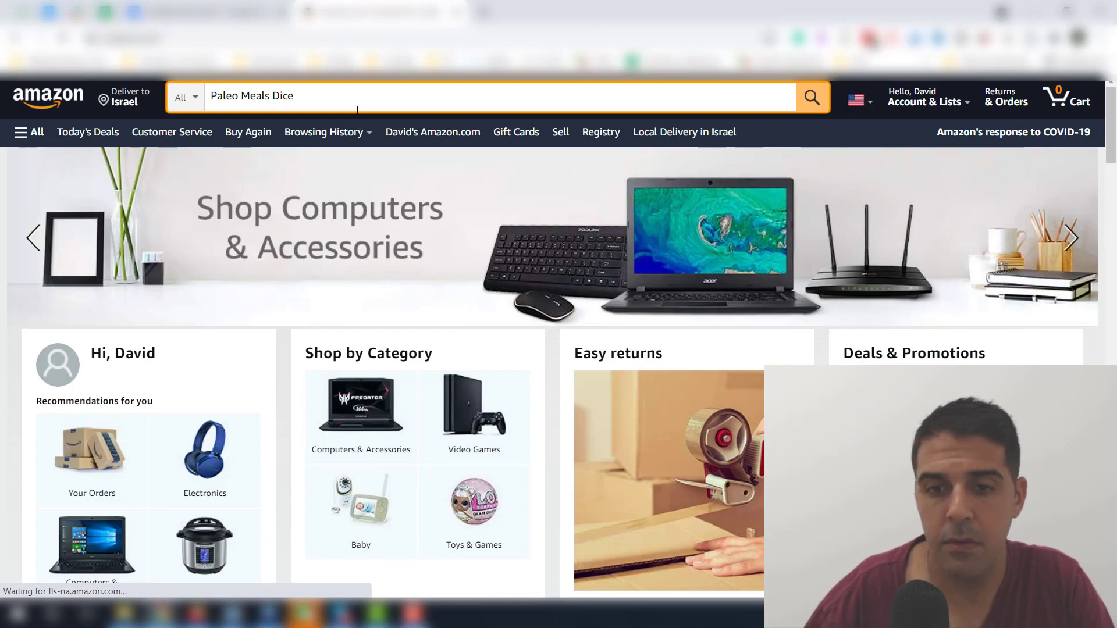
key("Return")
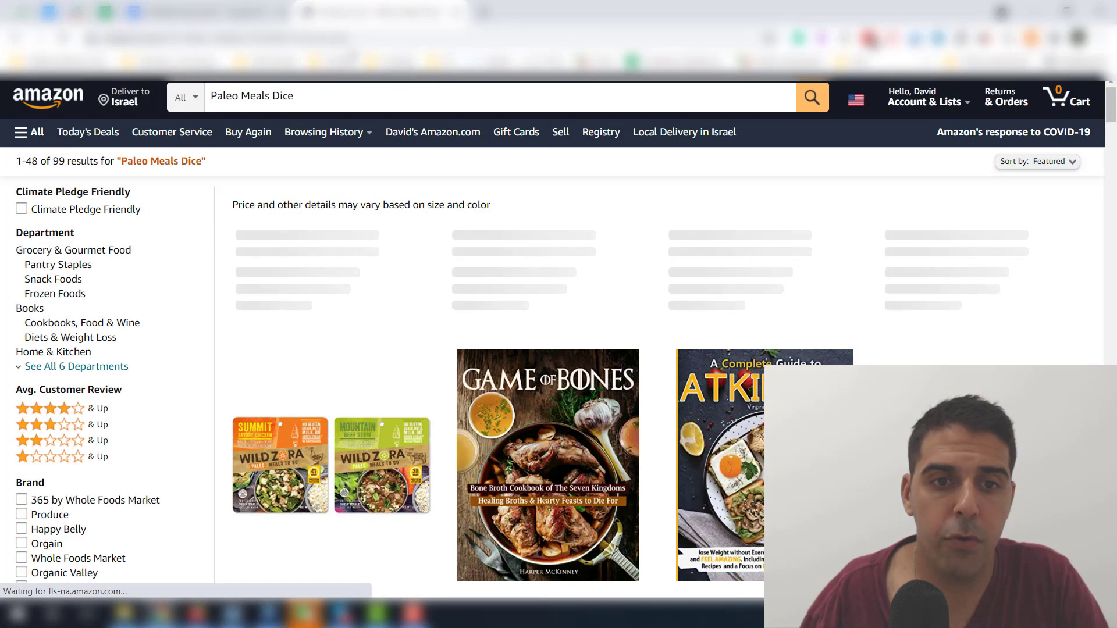
scroll(302, 120, "down", 12)
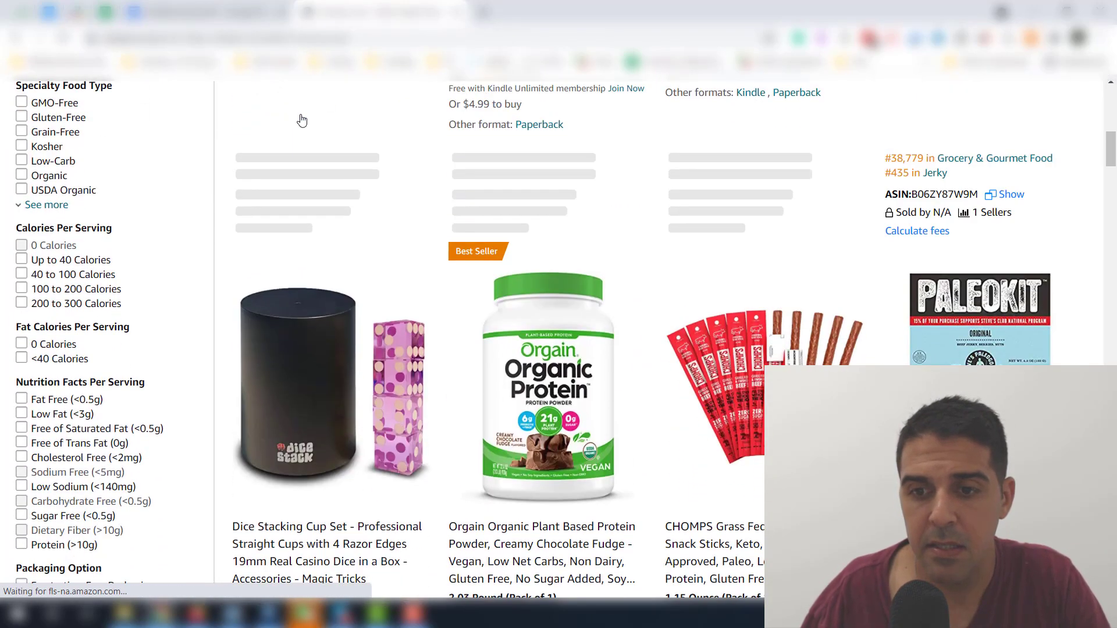
scroll(302, 120, "down", 10)
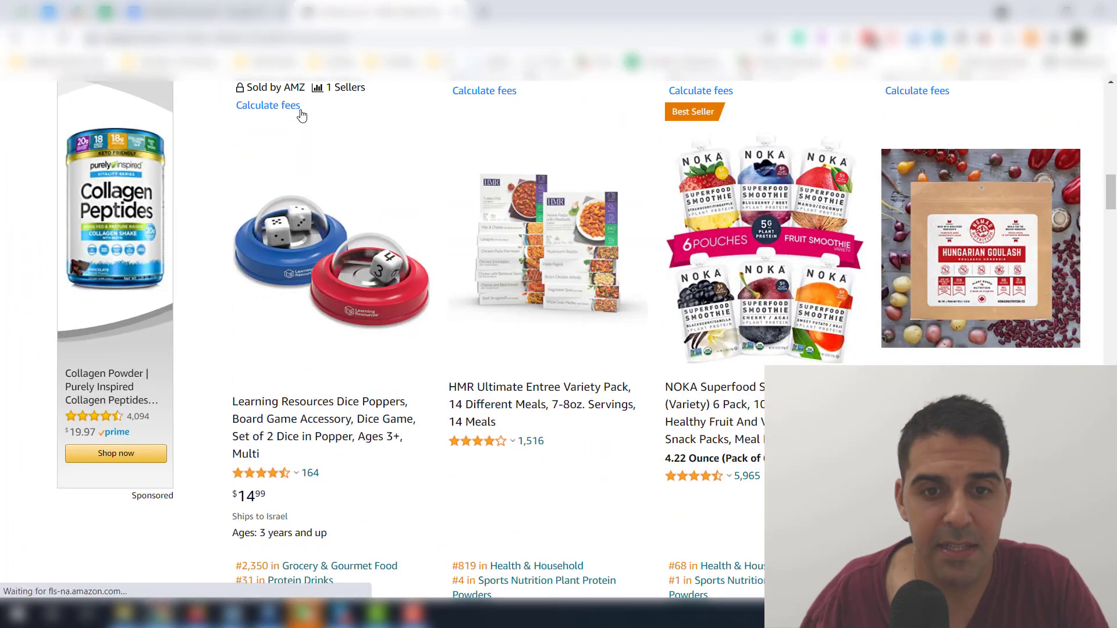
scroll(302, 116, "down", 1)
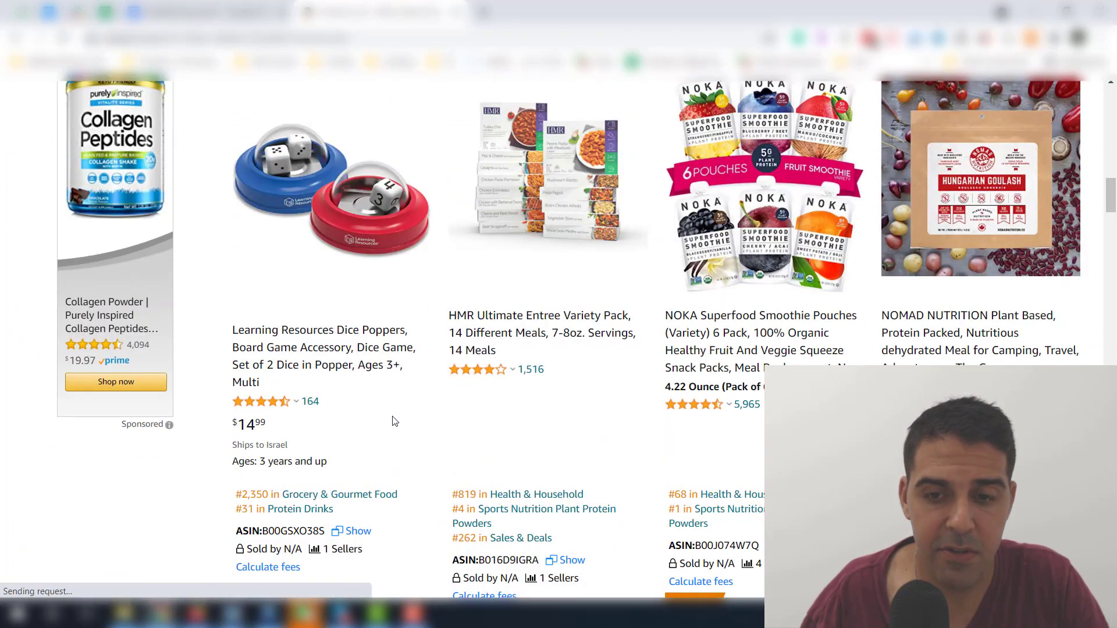
scroll(392, 421, "down", 13)
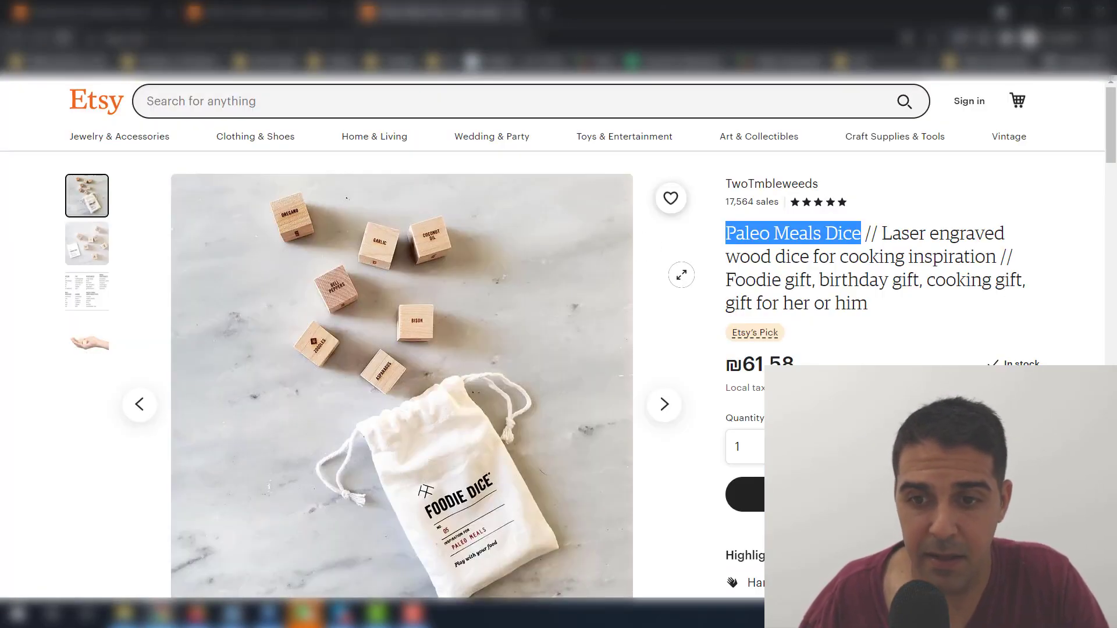
- Return to the Etsy listing for Paleo Meals Dice and read its item reviews
scroll(559, 338, "down", 6)
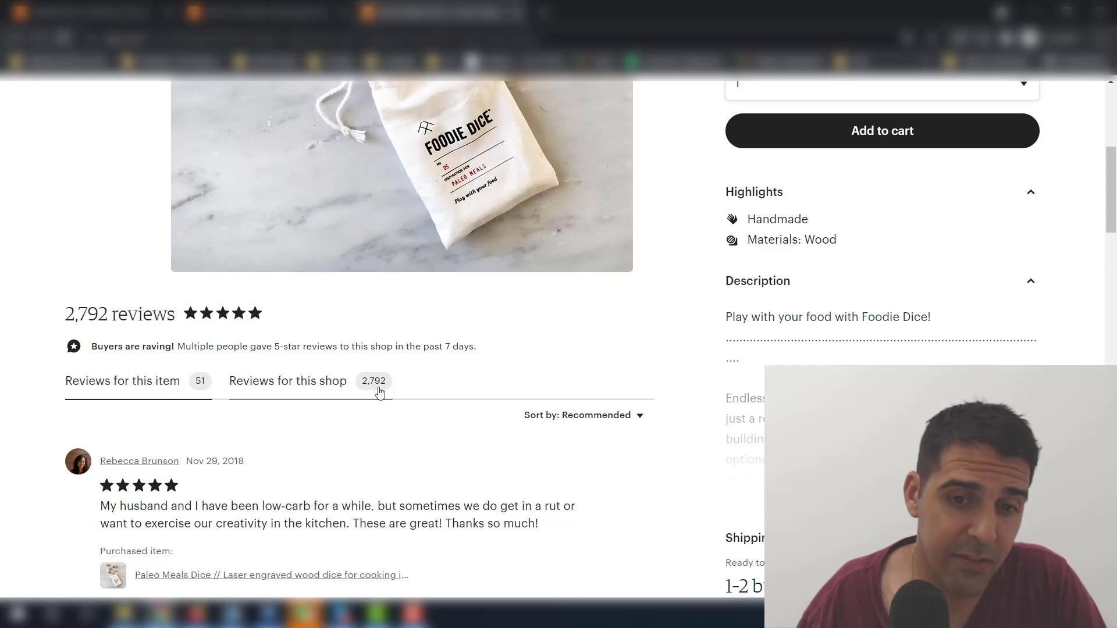
scroll(166, 396, "down", 4)
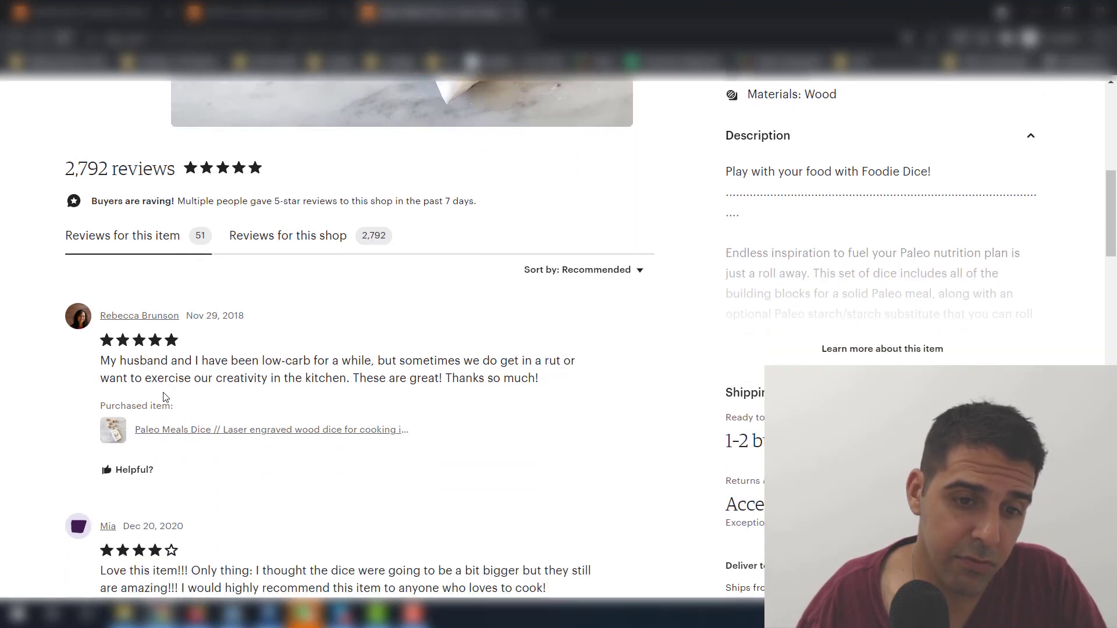
scroll(166, 396, "down", 7)
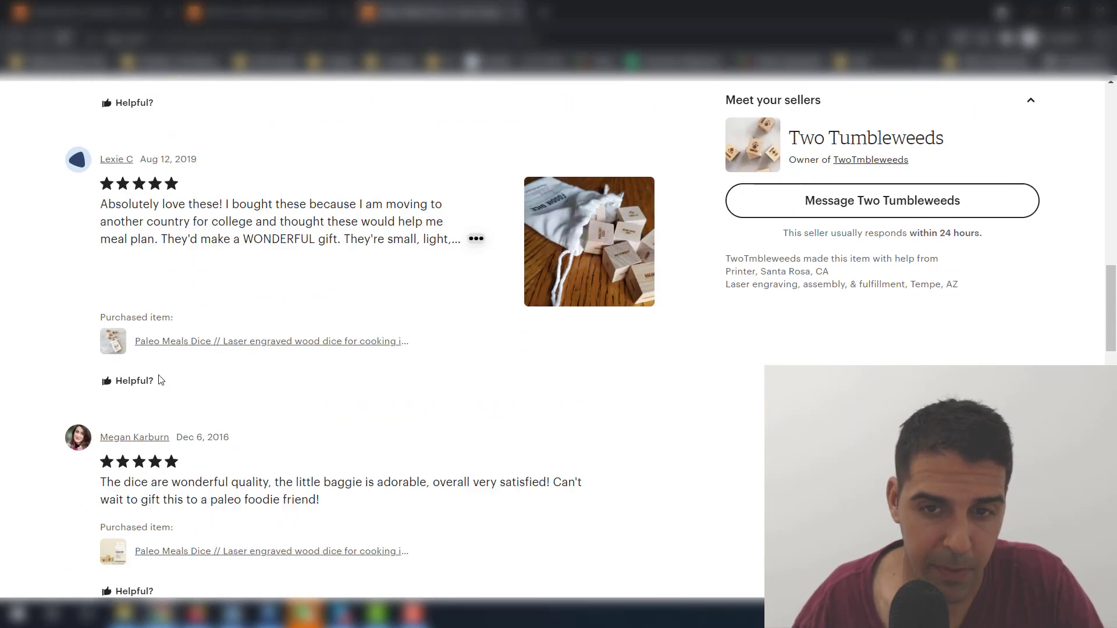
scroll(165, 375, "up", 17)
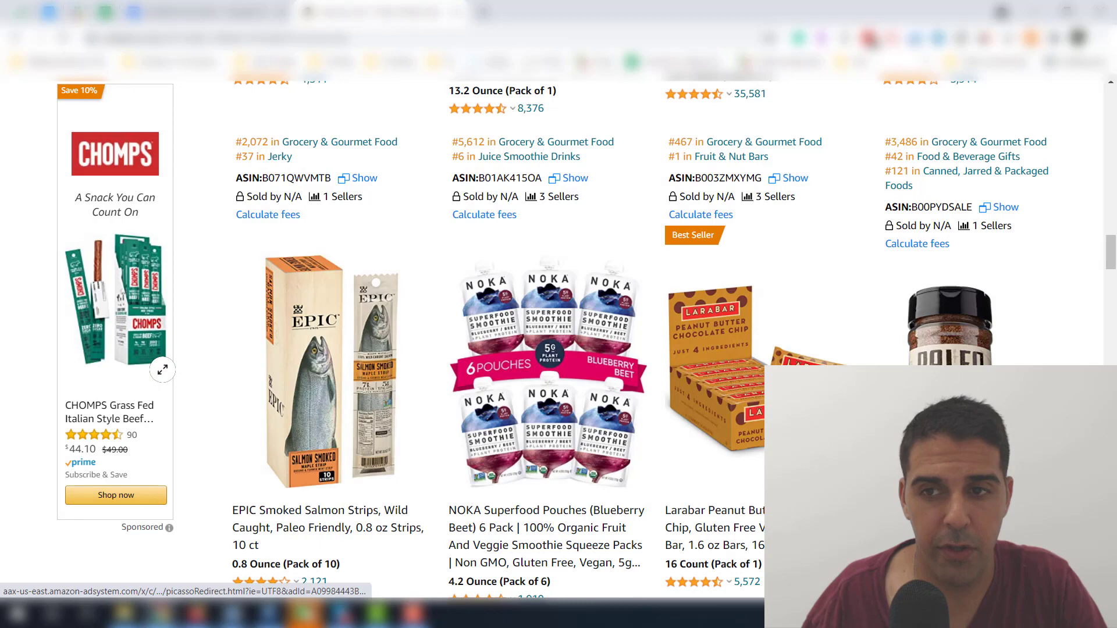
- On the Amazon results page, log into the Helium 10 extension and run Xray product research for "paleo meals dice"
scroll(559, 337, "up", 4)
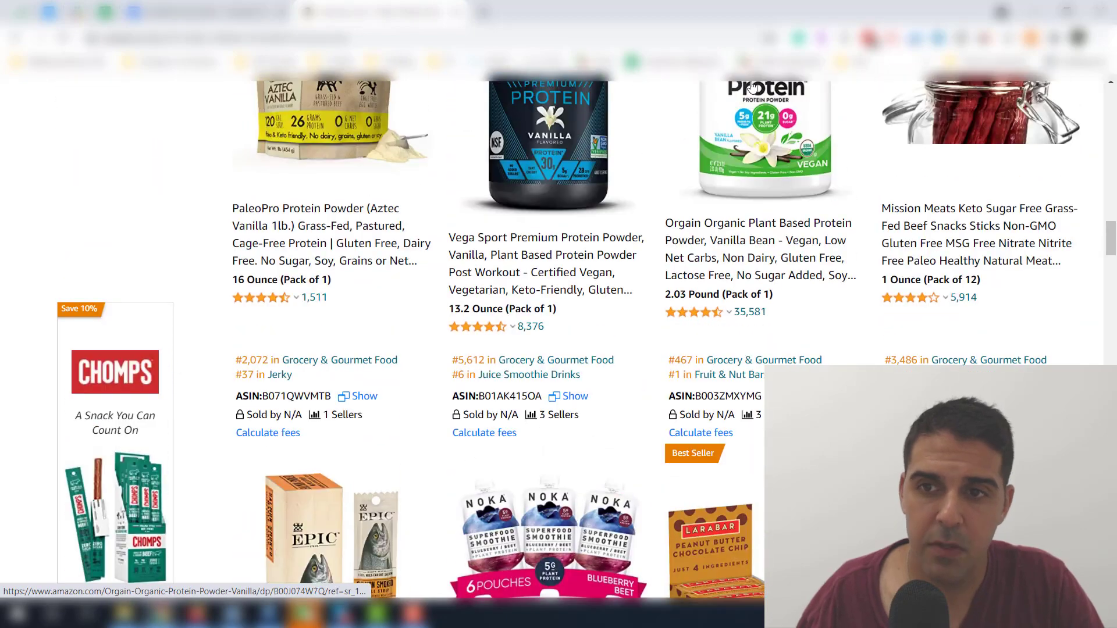
mouse_move(687, 175)
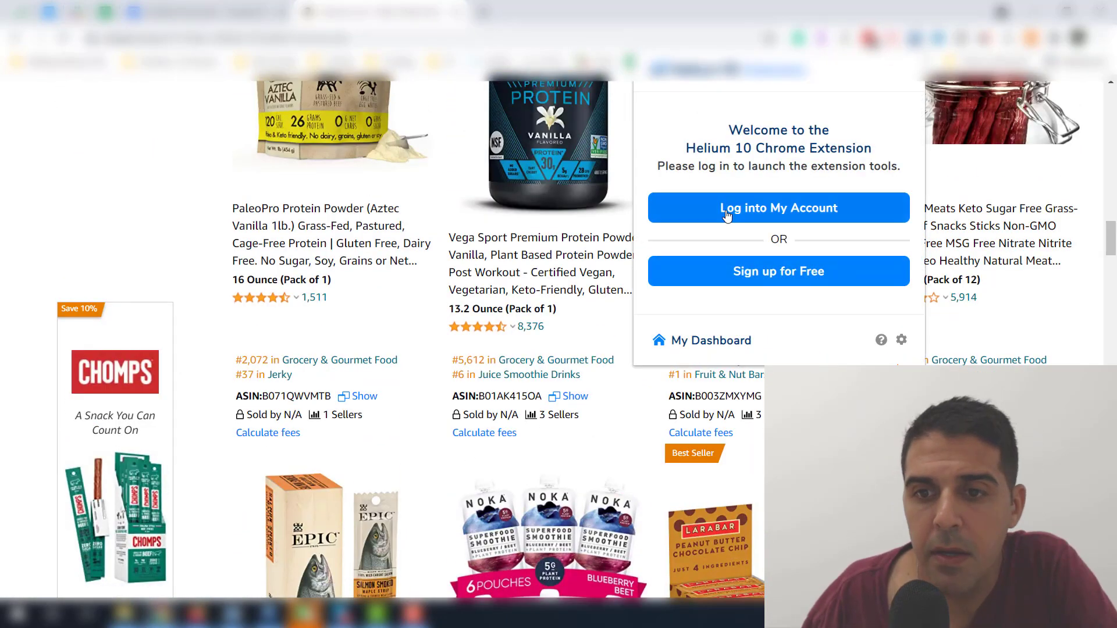
left_click(726, 215)
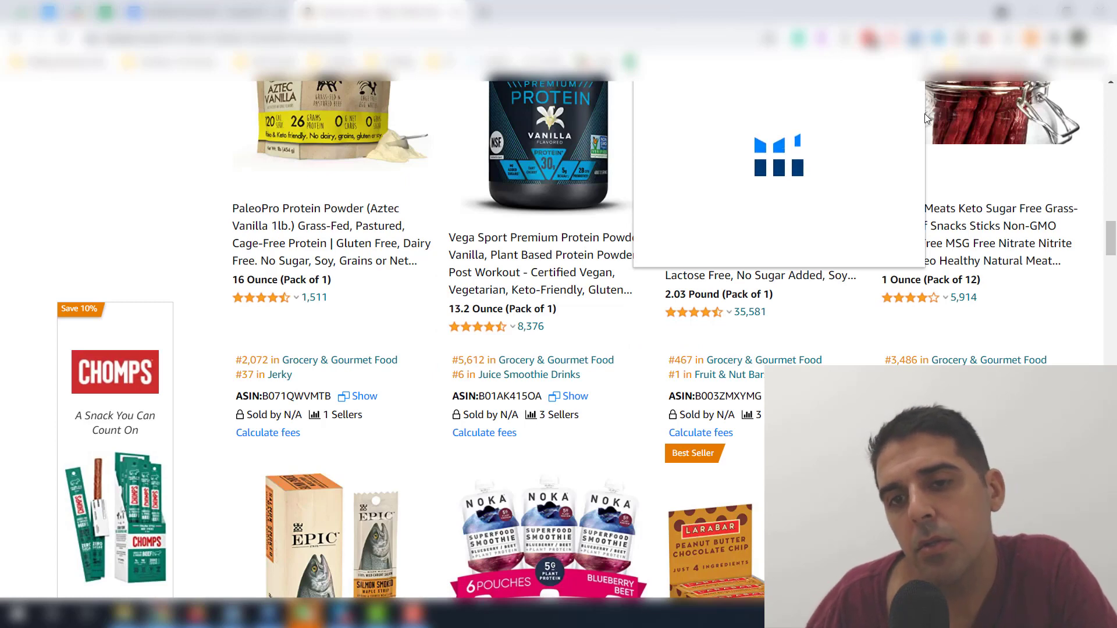
left_click(668, 169)
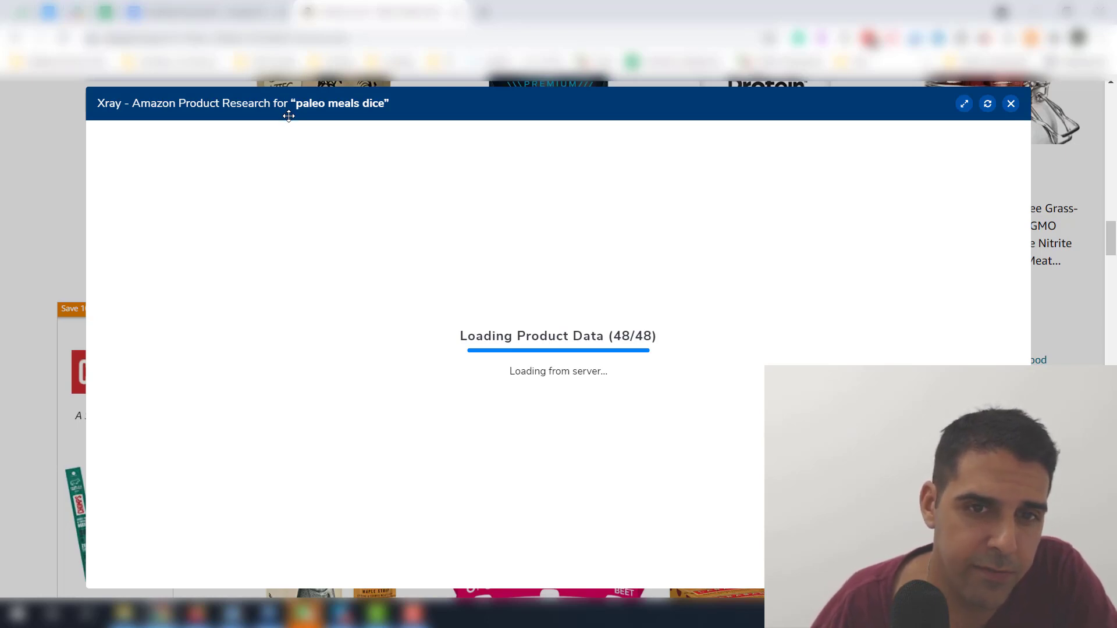
- Load members.helium10.com in a new browser tab while the Xray data for "paleo meals dice" loads
left_click(483, 12)
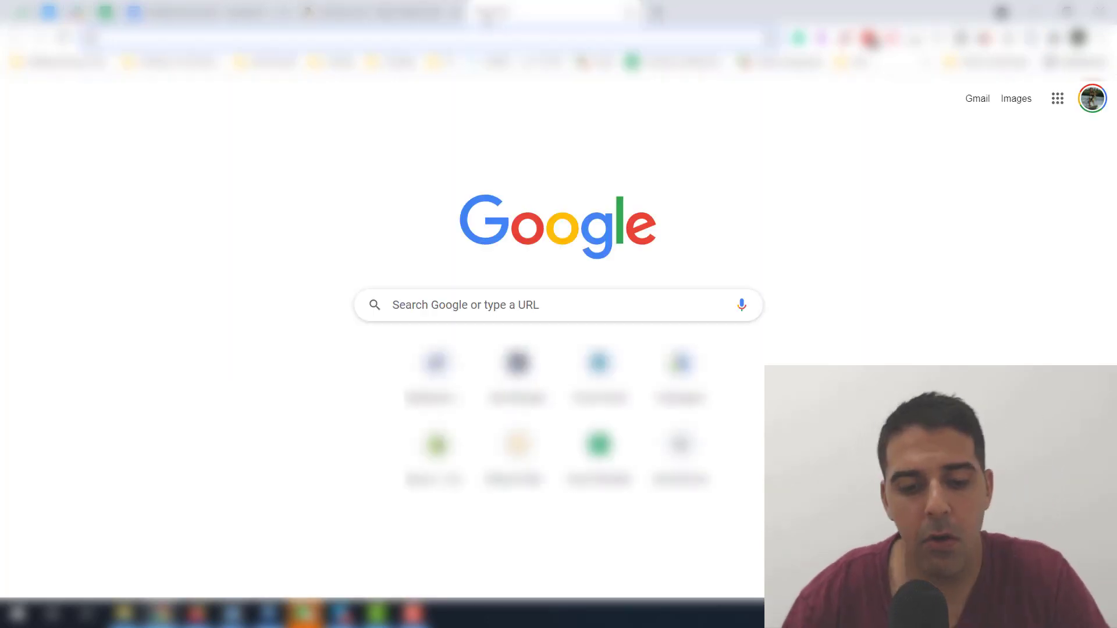
type("mem")
key("BackSpace")
key("BackSpace")
key("BackSpace")
type("member")
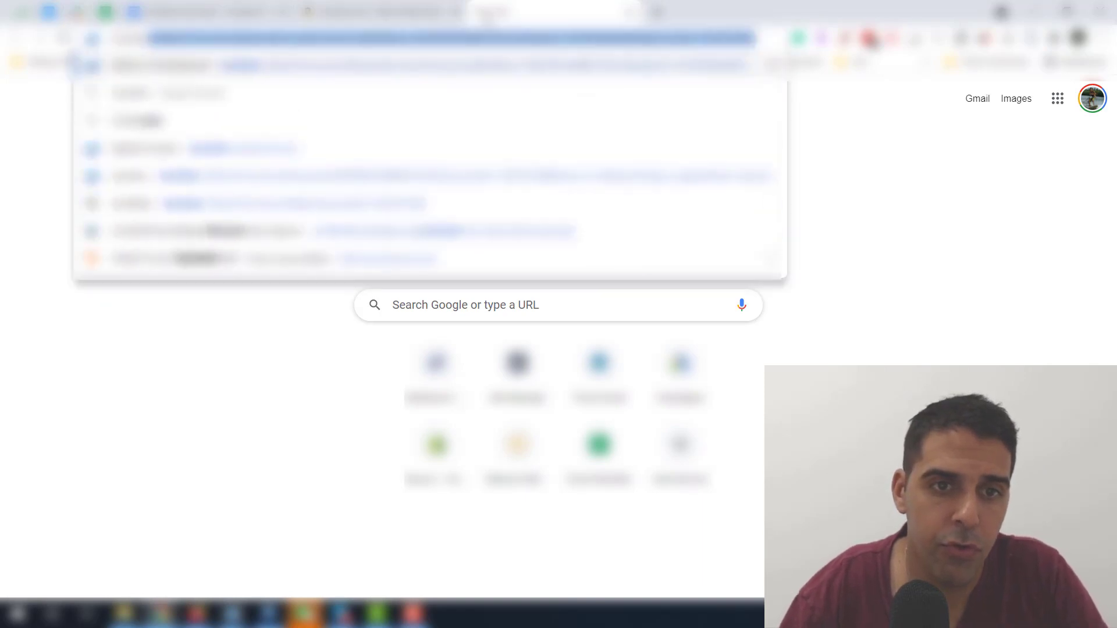
key("BackSpace")
type("s.he")
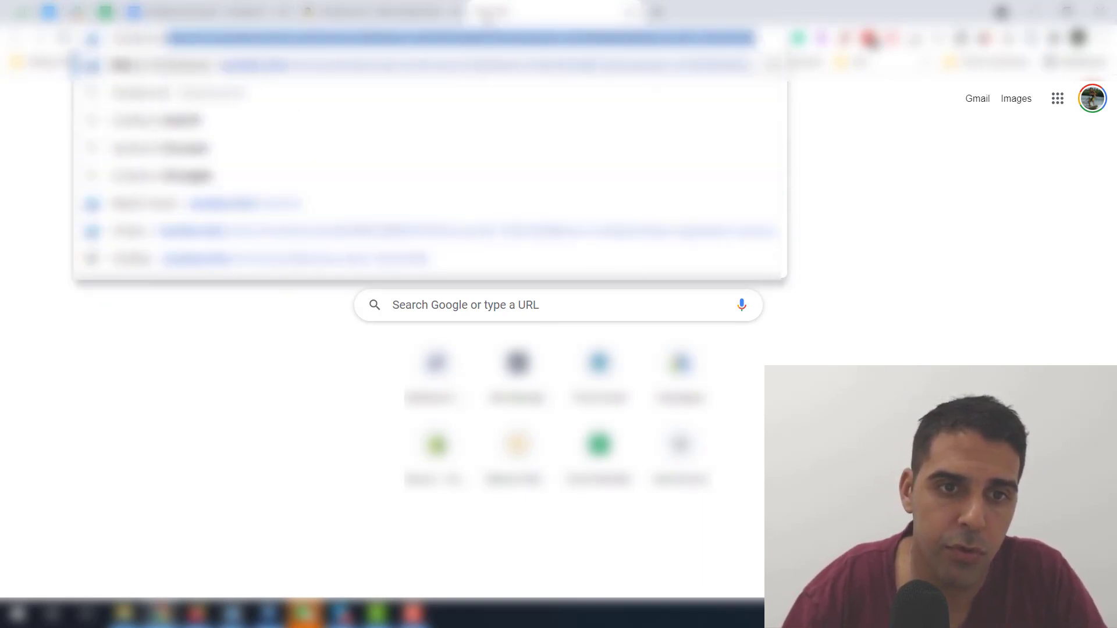
type("lium10.com")
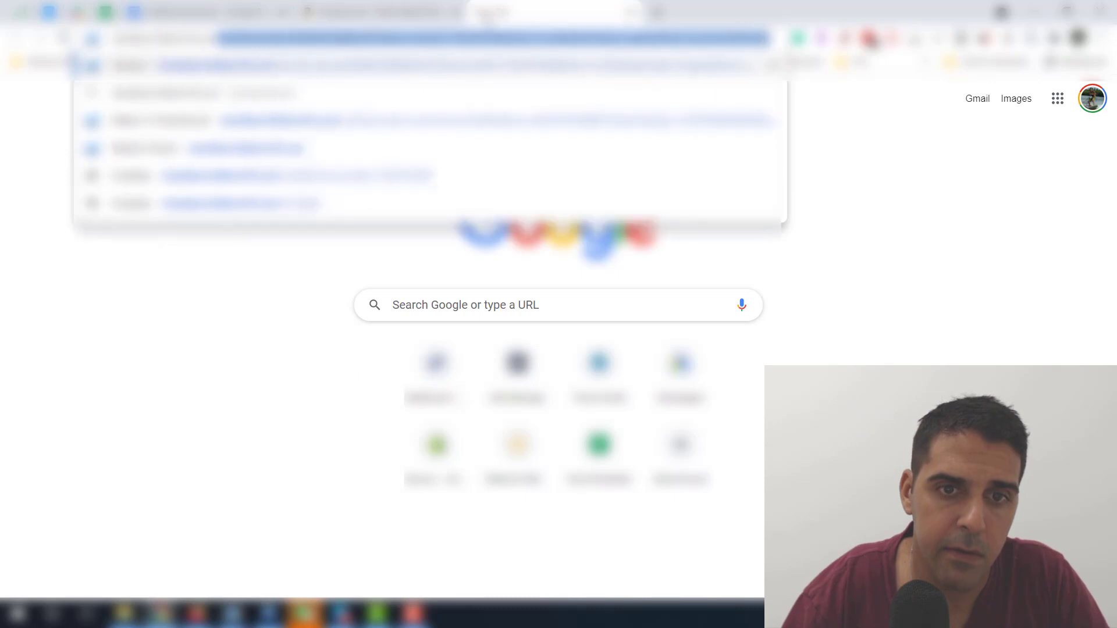
key("Return")
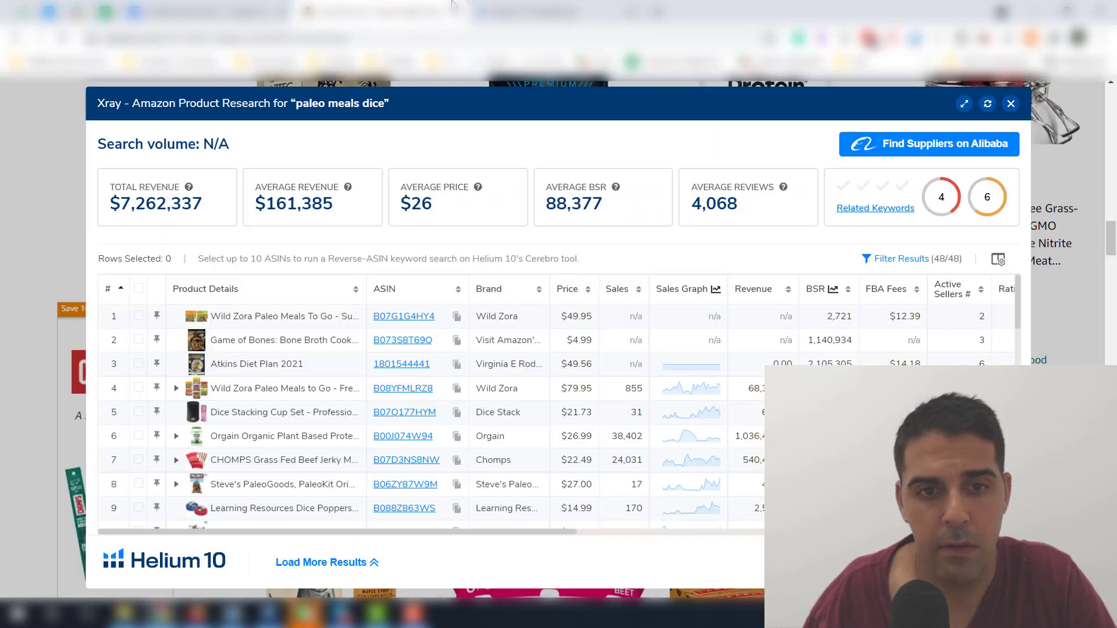
- Check the search volume in the Xray results, and open the Magnet keyword research tool on the Helium 10 site
double_click(224, 144)
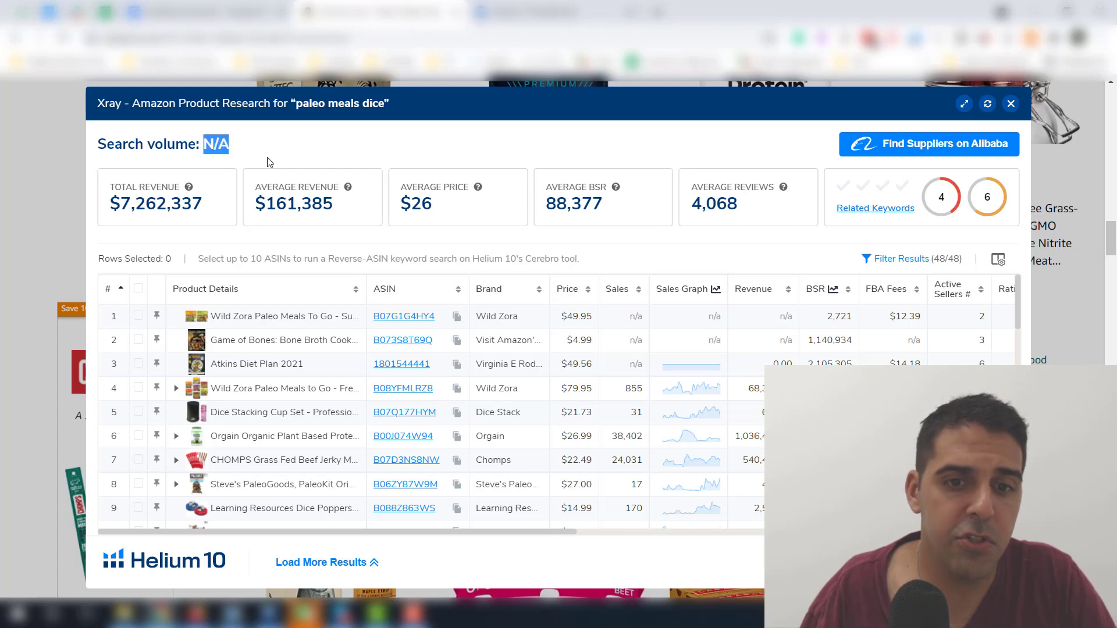
left_click(279, 152)
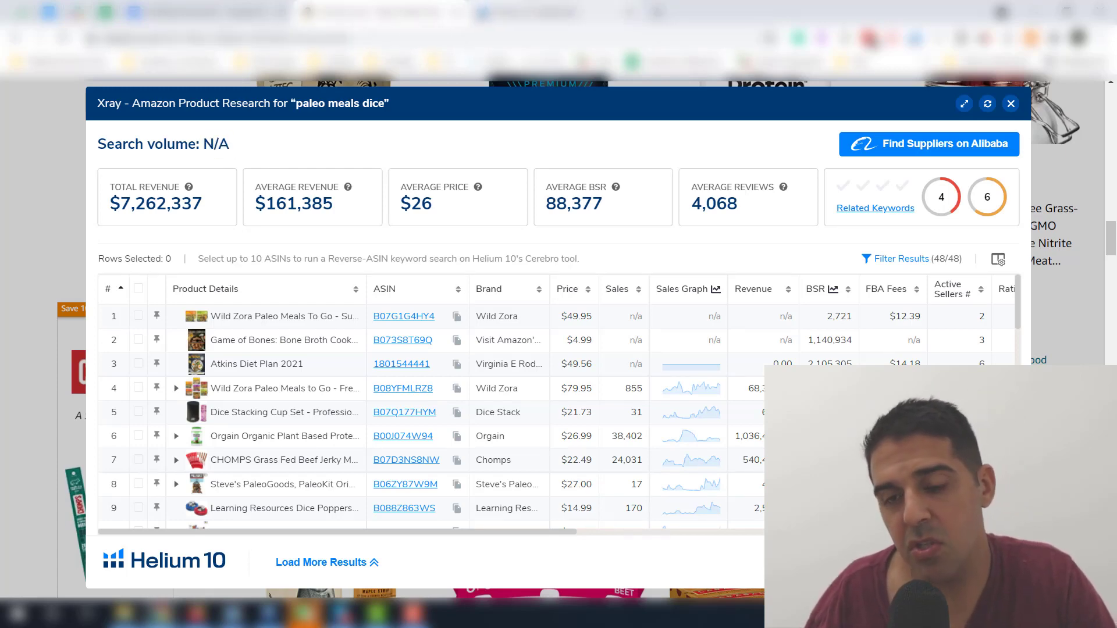
key("ctrl+Tab")
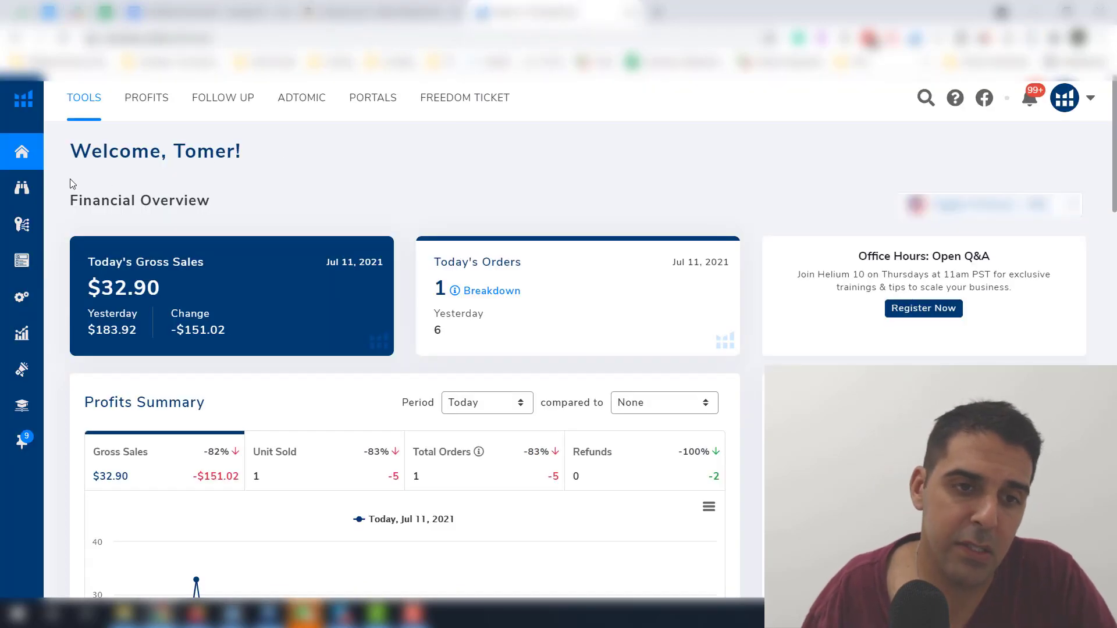
mouse_move(33, 185)
left_click(93, 225)
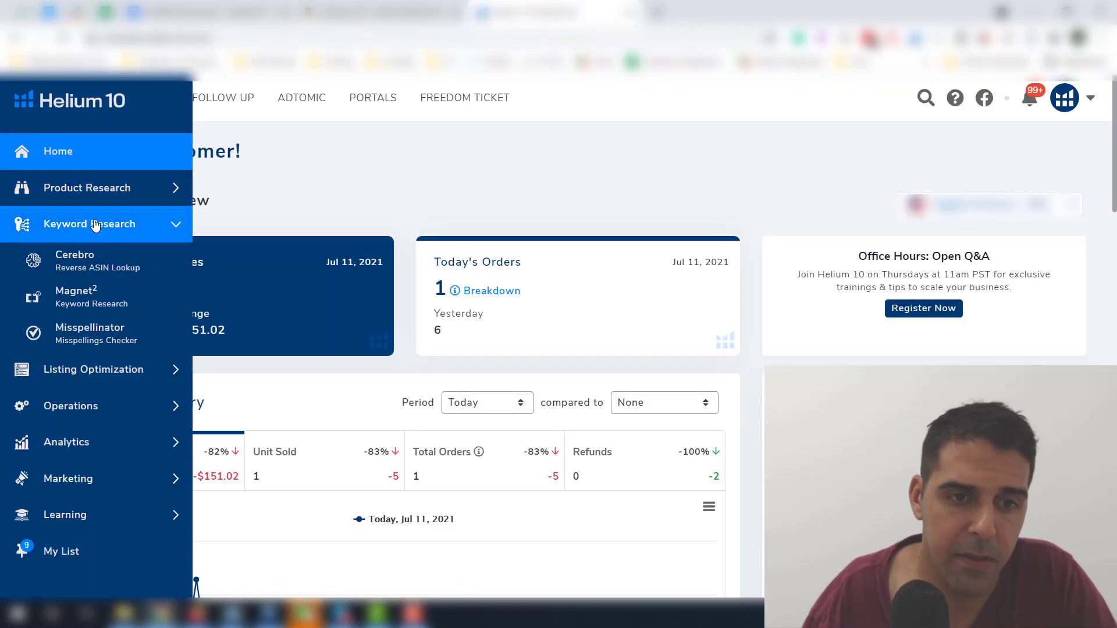
left_click(93, 296)
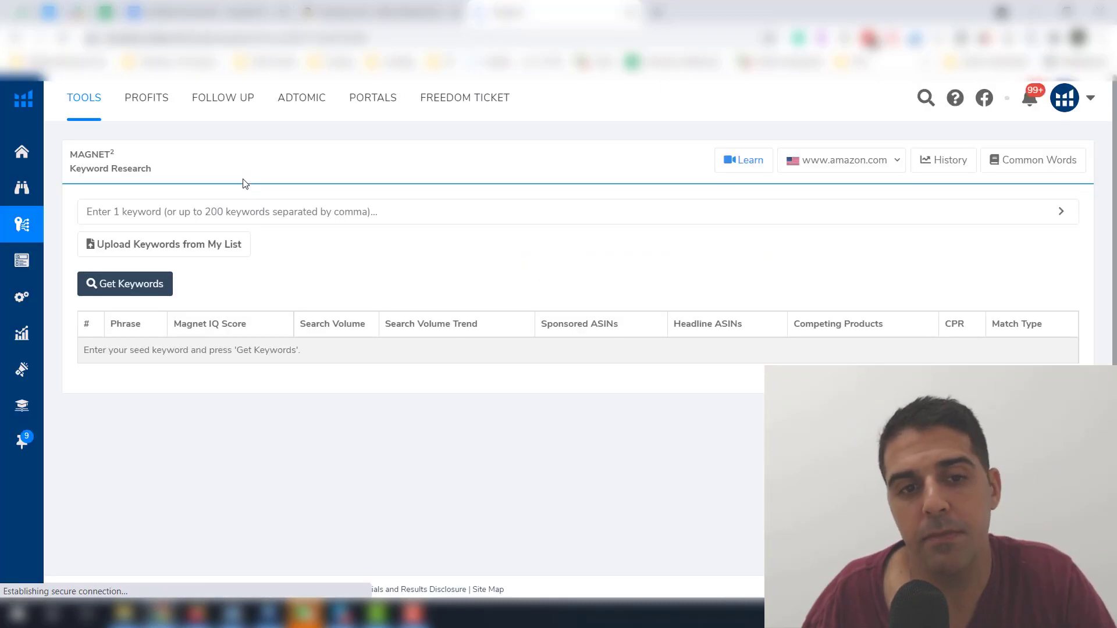
- Run a Magnet keyword search for "Paleo Meals Dice" and look through its search volume and related keyword phrases
left_click(191, 215)
type("Paleo Meals Dice")
key("Return")
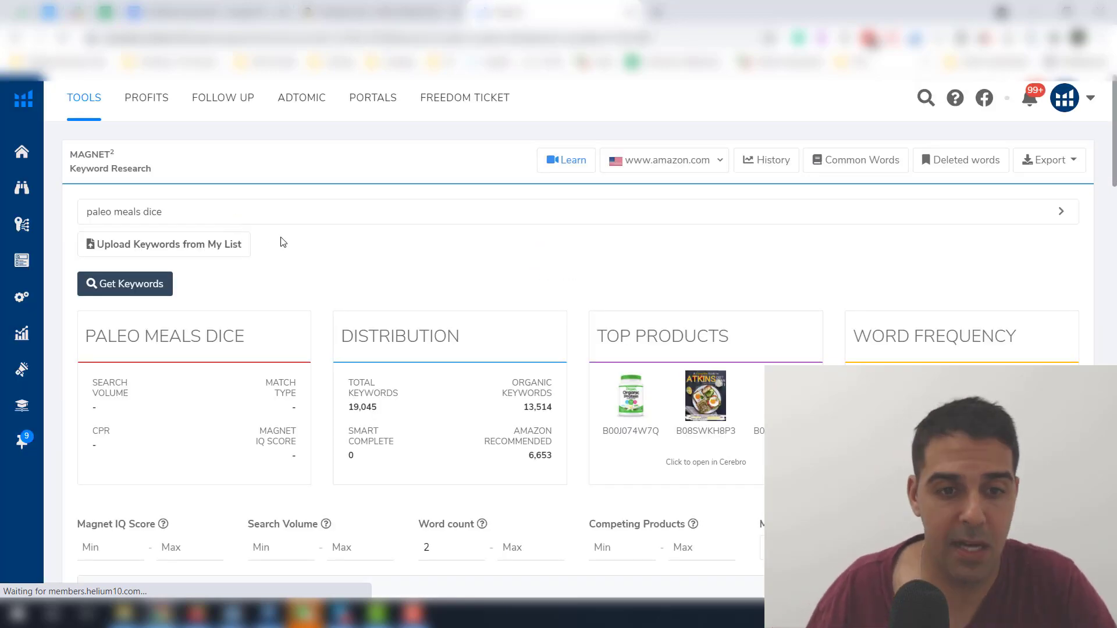
scroll(144, 336, "down", 5)
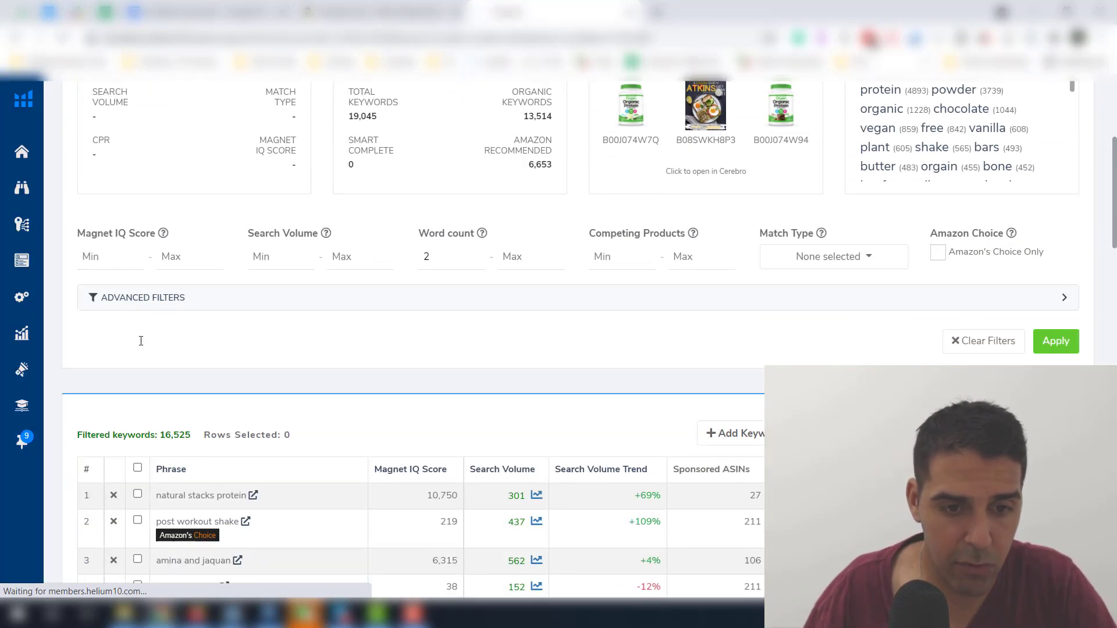
scroll(141, 341, "down", 3)
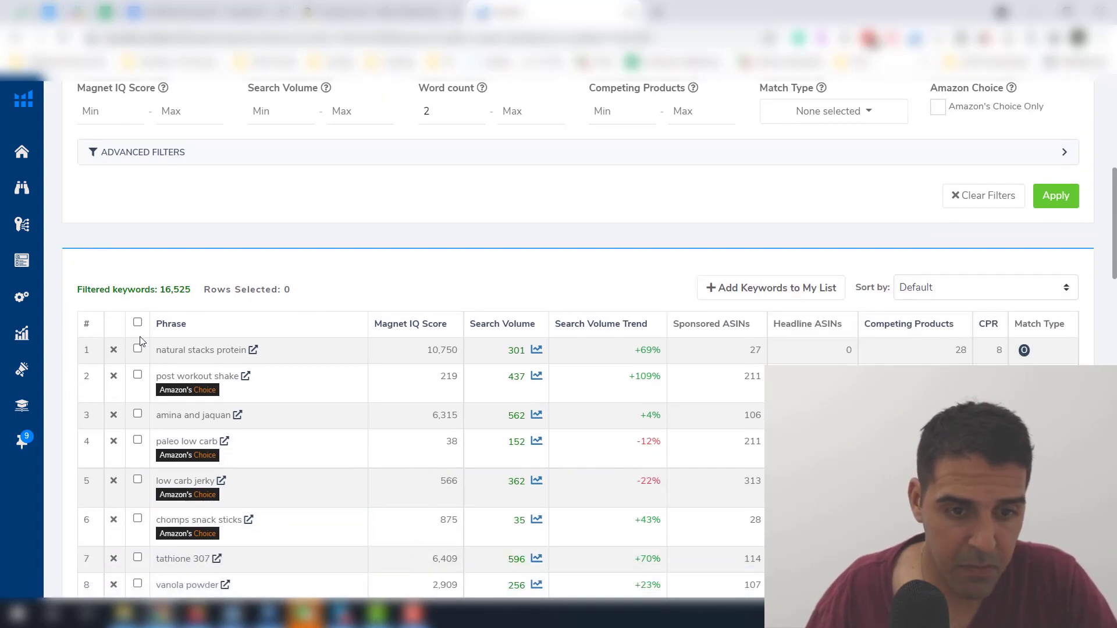
scroll(141, 341, "down", 3)
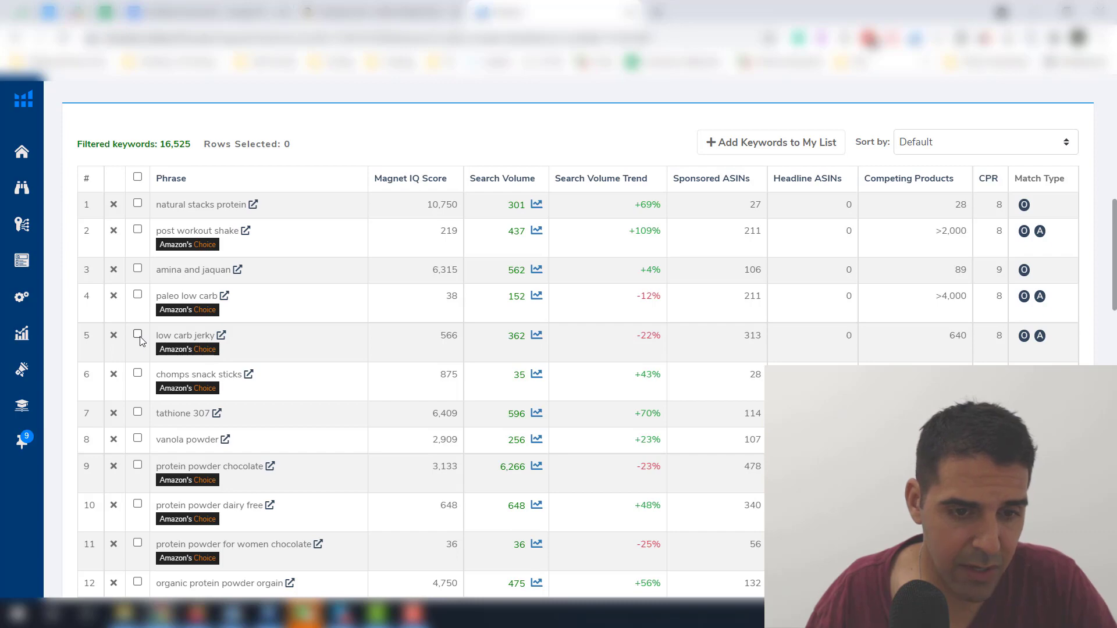
scroll(139, 342, "up", 6)
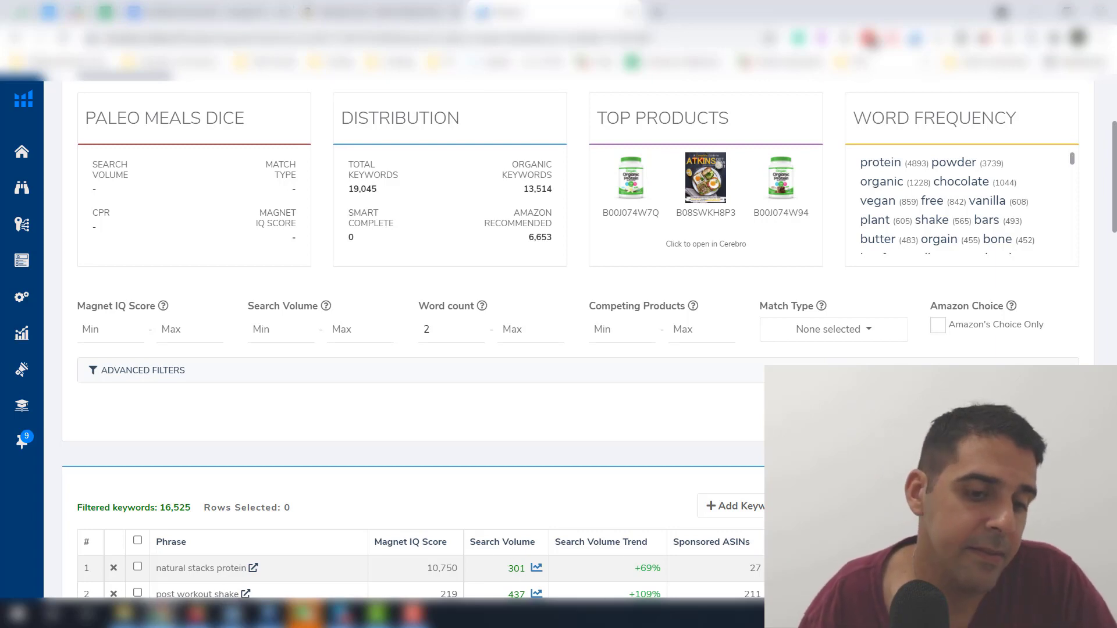
- Switch to the Etsy window, close the Paleo Meals Dice listing, and view the Foodie Dice Seasonal Dinners Tumbler listing before closing it
mouse_move(160, 614)
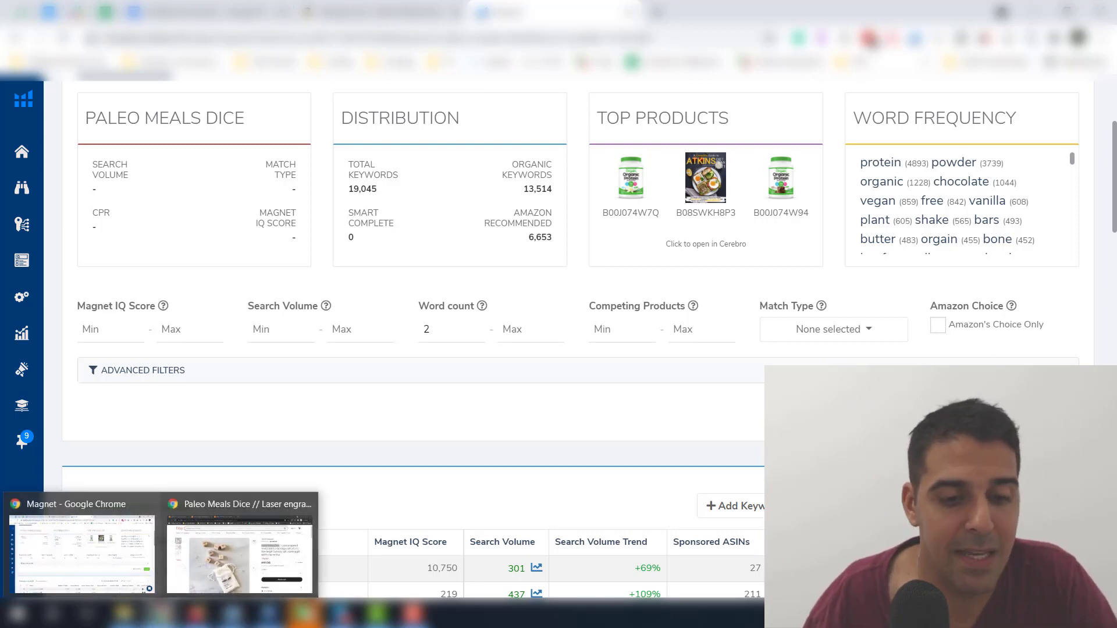
left_click(201, 577)
key("ctrl+w")
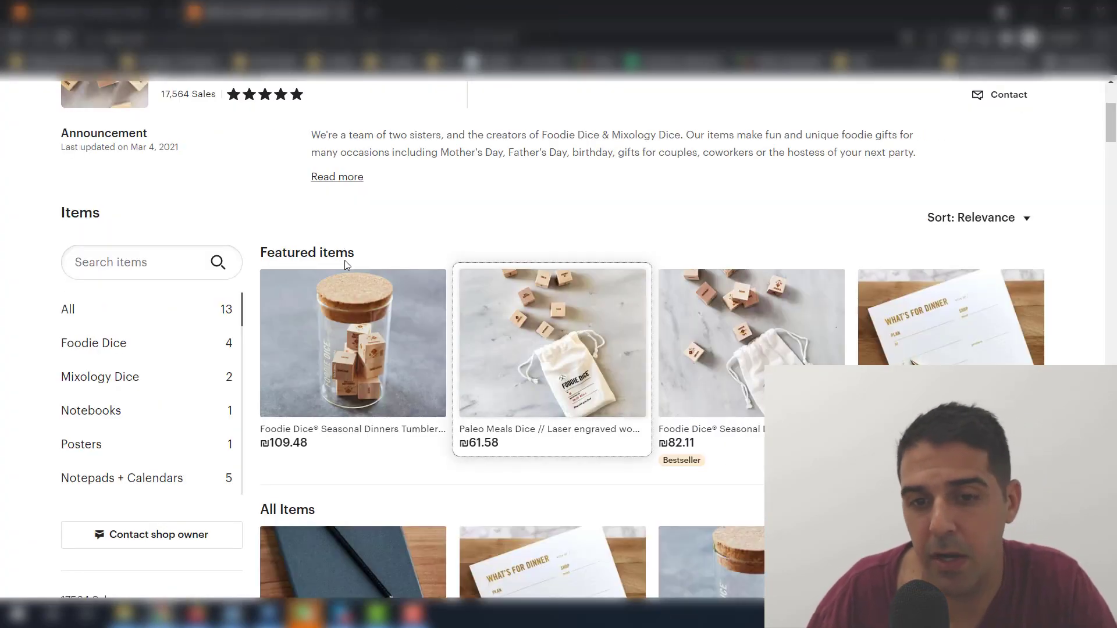
left_click(324, 435)
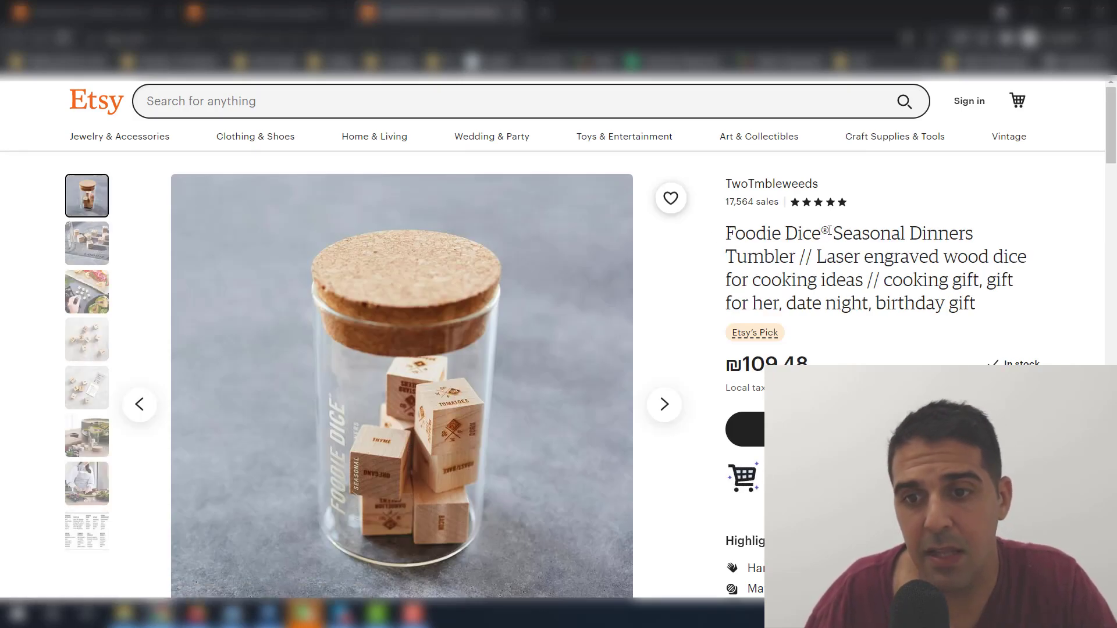
middle_click(472, 7)
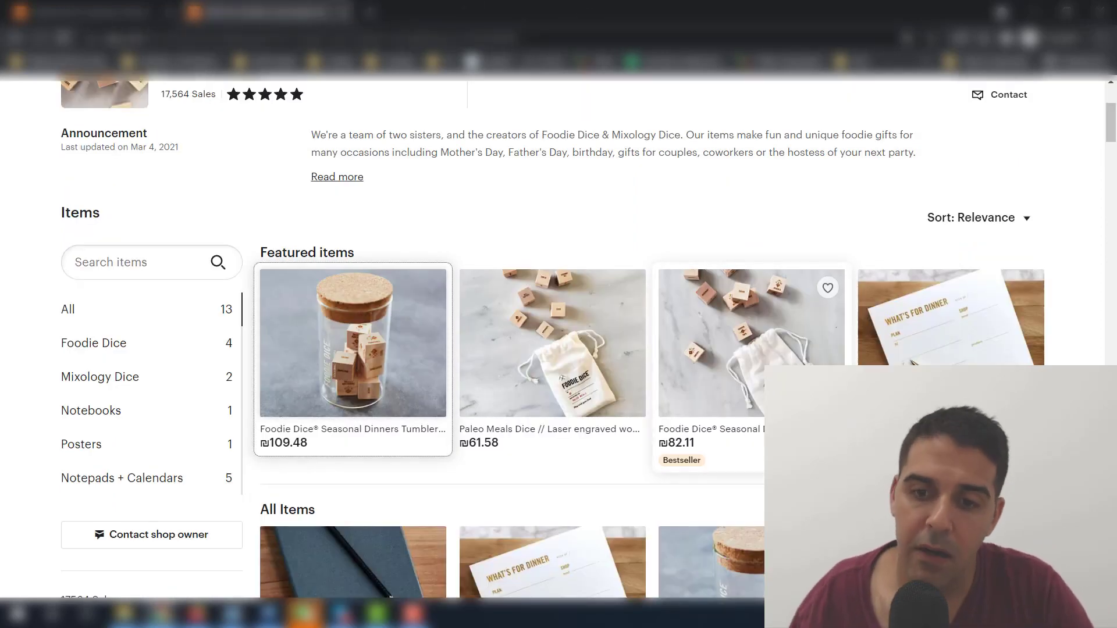
- Browse the featured items and full item list in the TwoTmbleweeds shop for other product ideas
scroll(760, 369, "down", 7)
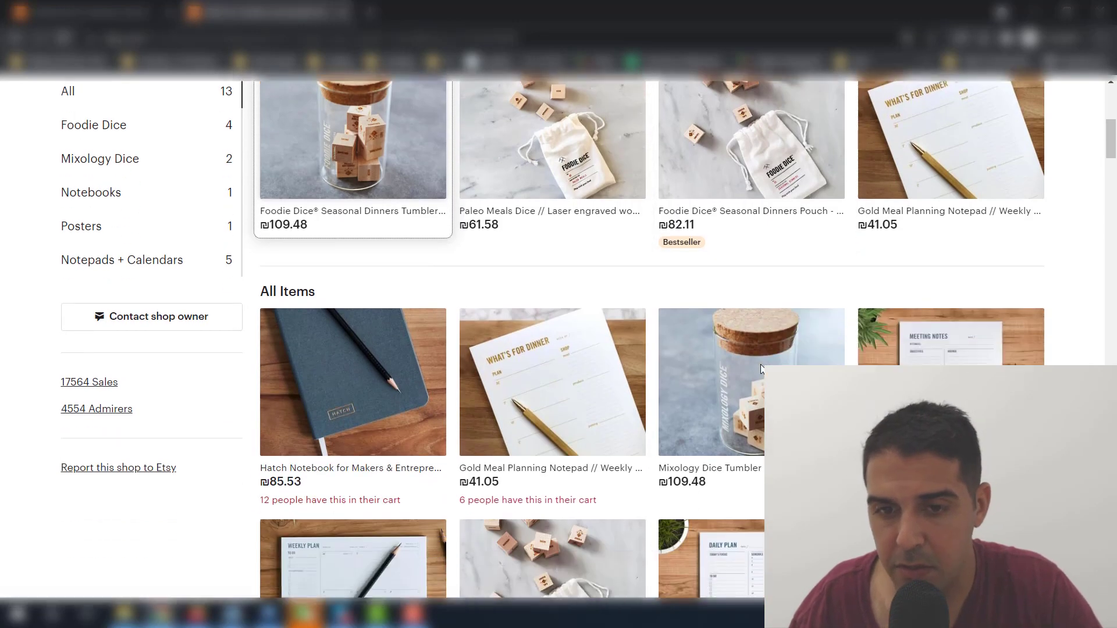
scroll(760, 369, "down", 2)
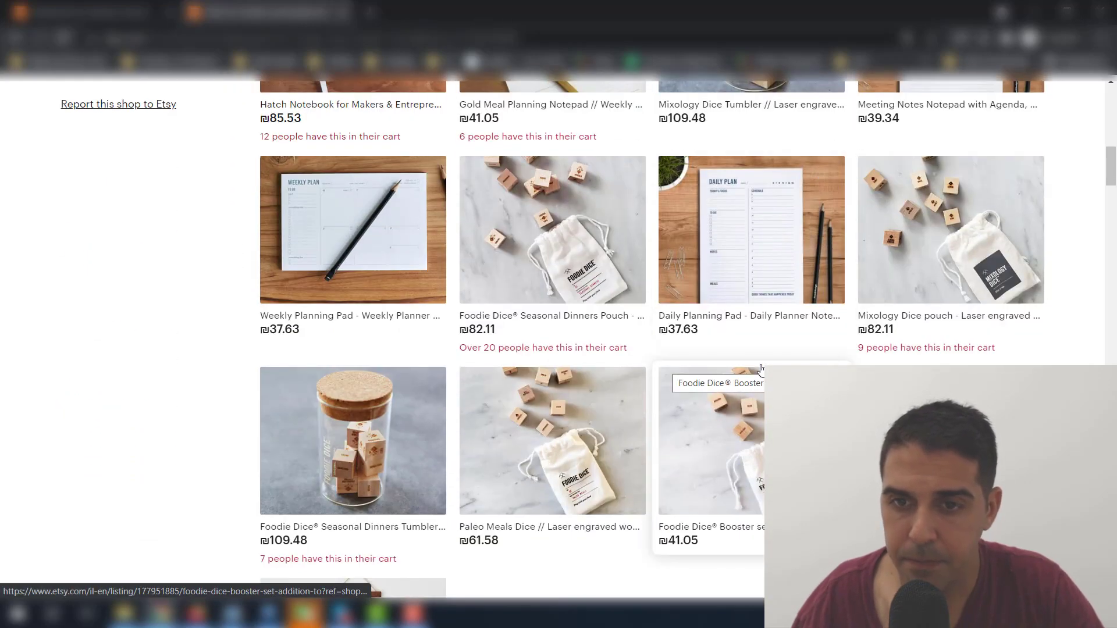
scroll(618, 320, "down", 2)
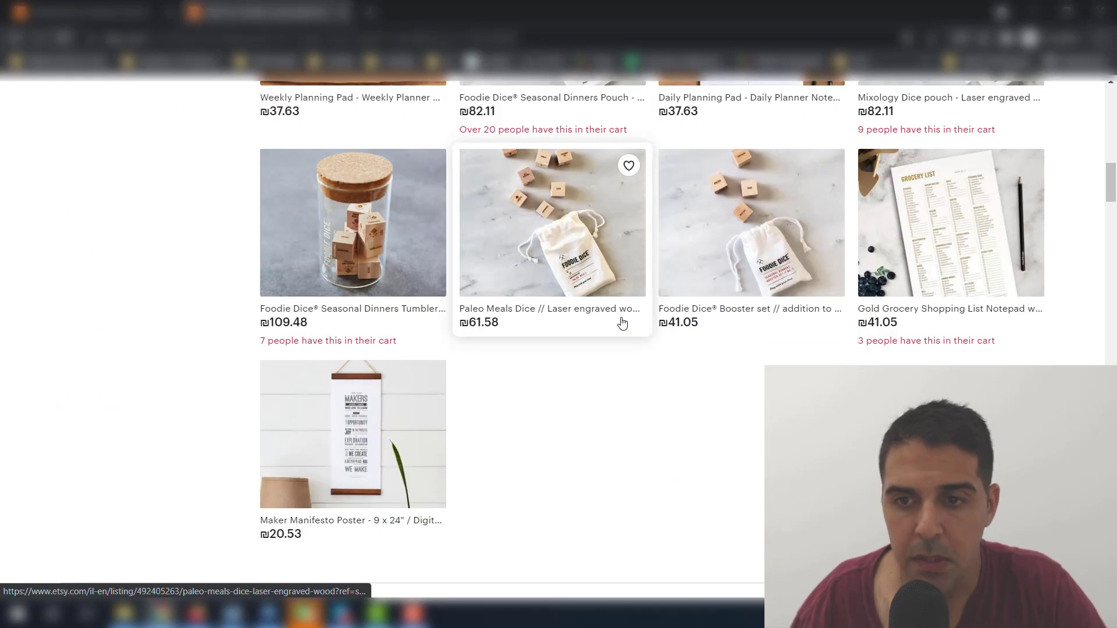
scroll(643, 324, "down", 7)
scroll(636, 324, "up", 16)
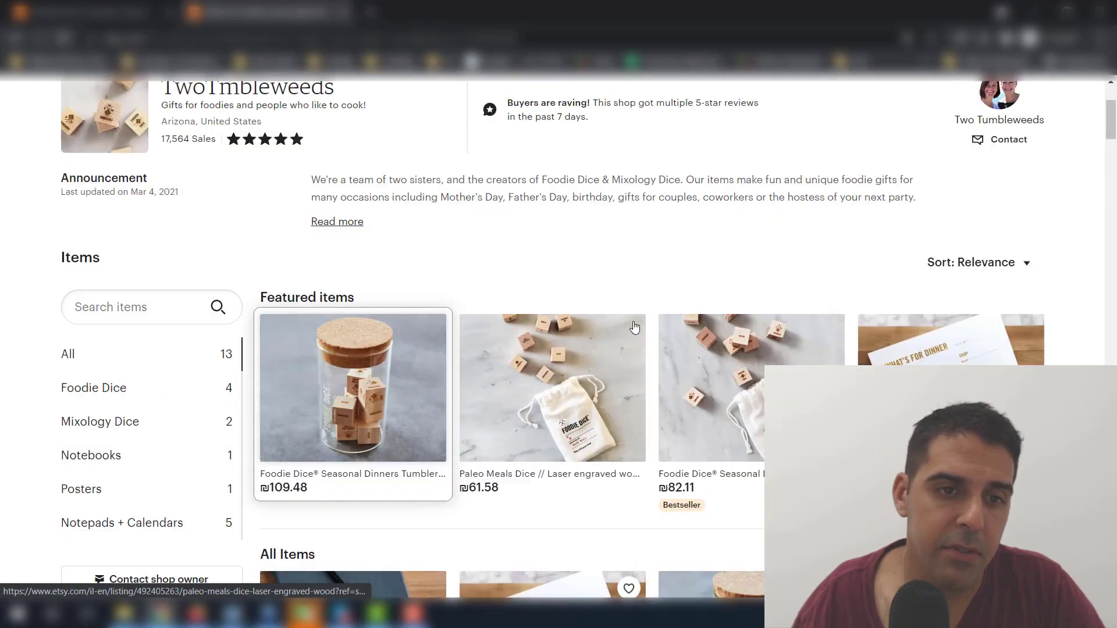
scroll(636, 327, "down", 6)
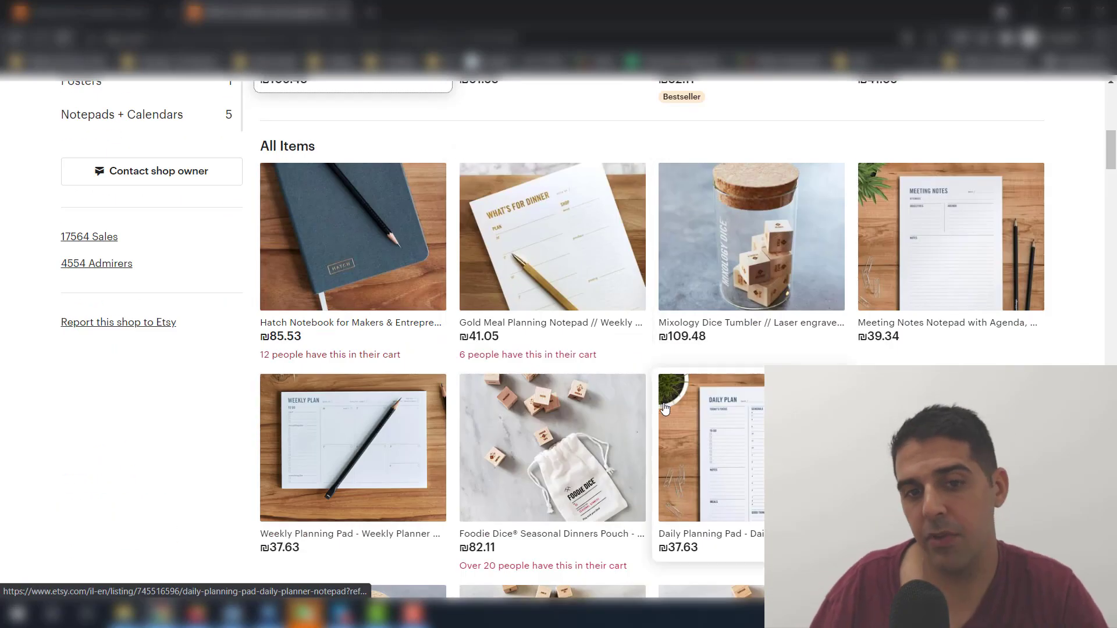
- Close the TwoTmbleweeds shop and open the "Custom Notebook with logo" listing by VividEngraving from the Etsy search results
middle_click(270, 5)
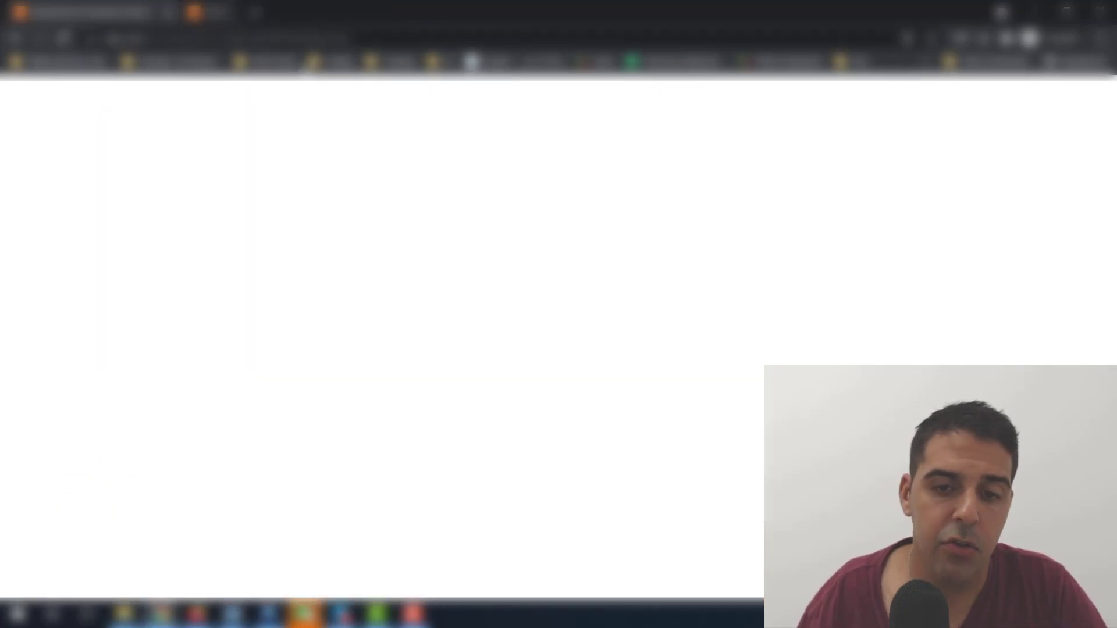
scroll(385, 349, "down", 2)
left_click(384, 356)
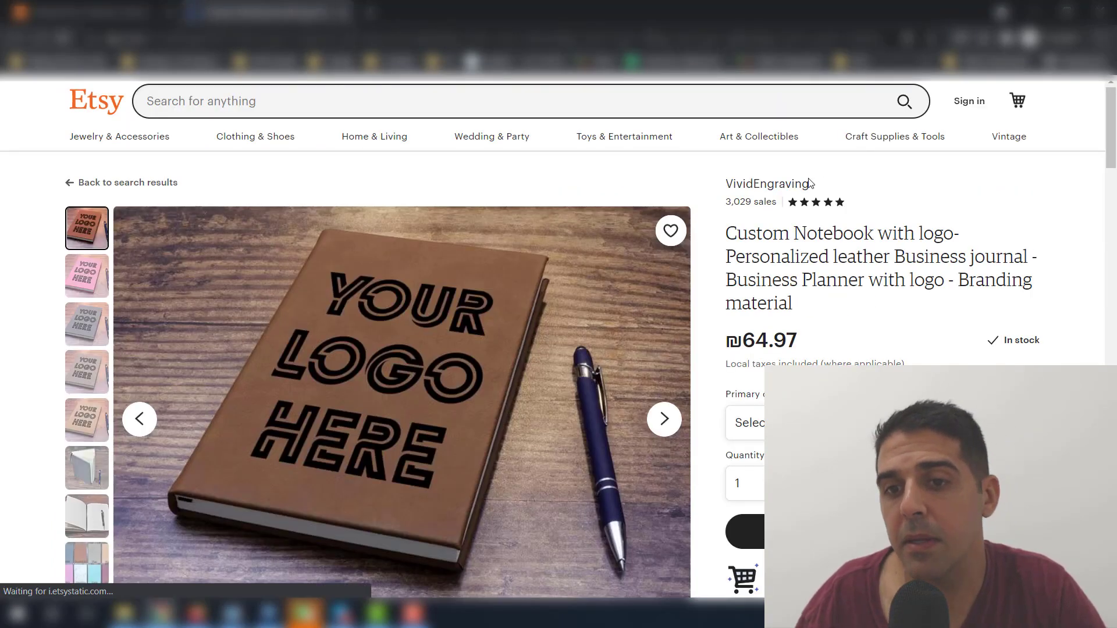
- Browse further down the notebook search results and open the leather portfolio, digital notebook and small business planner listings in new tabs
left_click(98, 9)
scroll(113, 260, "down", 7)
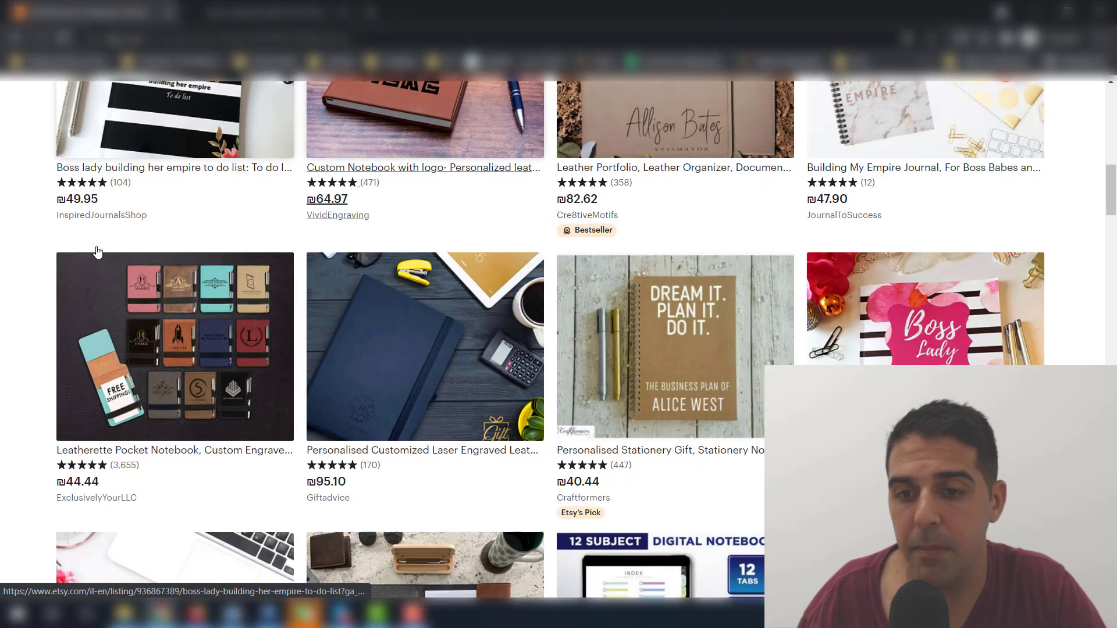
scroll(336, 284, "down", 5)
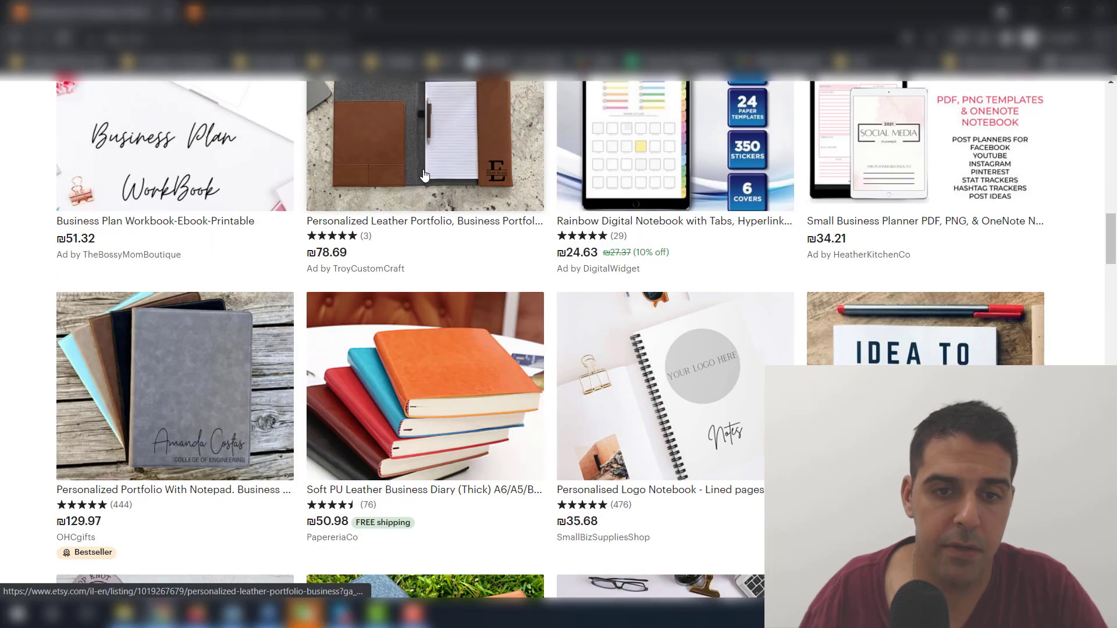
left_click(394, 5)
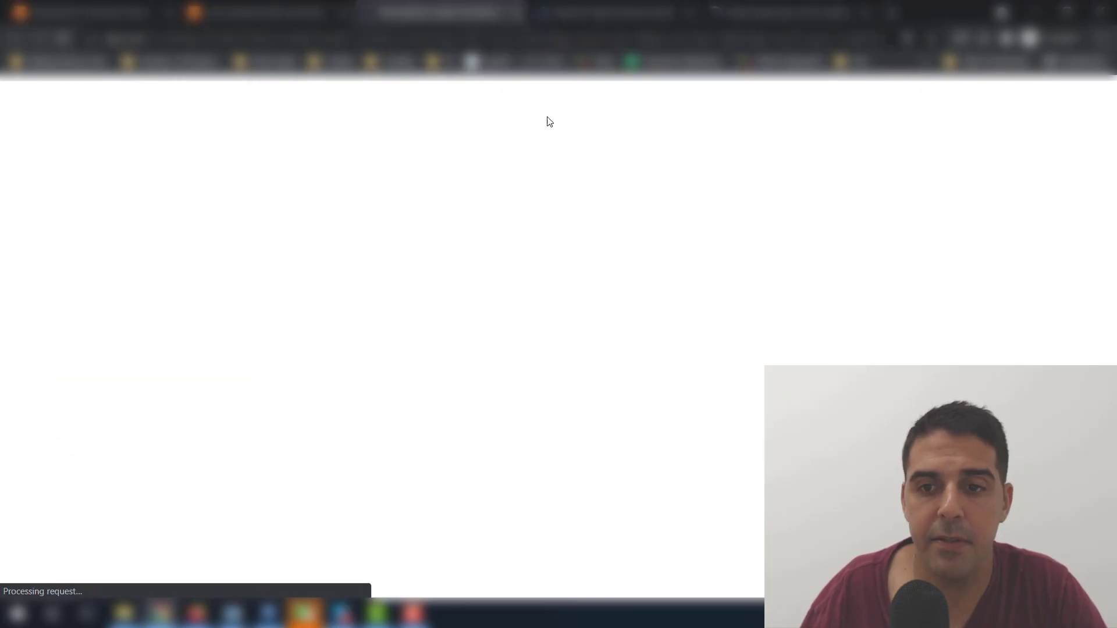
- Look through the VividEngraving shop's items and reviews, and view the Rainbow Digital Notebook listing by DigitalWidget
left_click(278, 8)
scroll(281, 351, "down", 1)
scroll(281, 354, "down", 8)
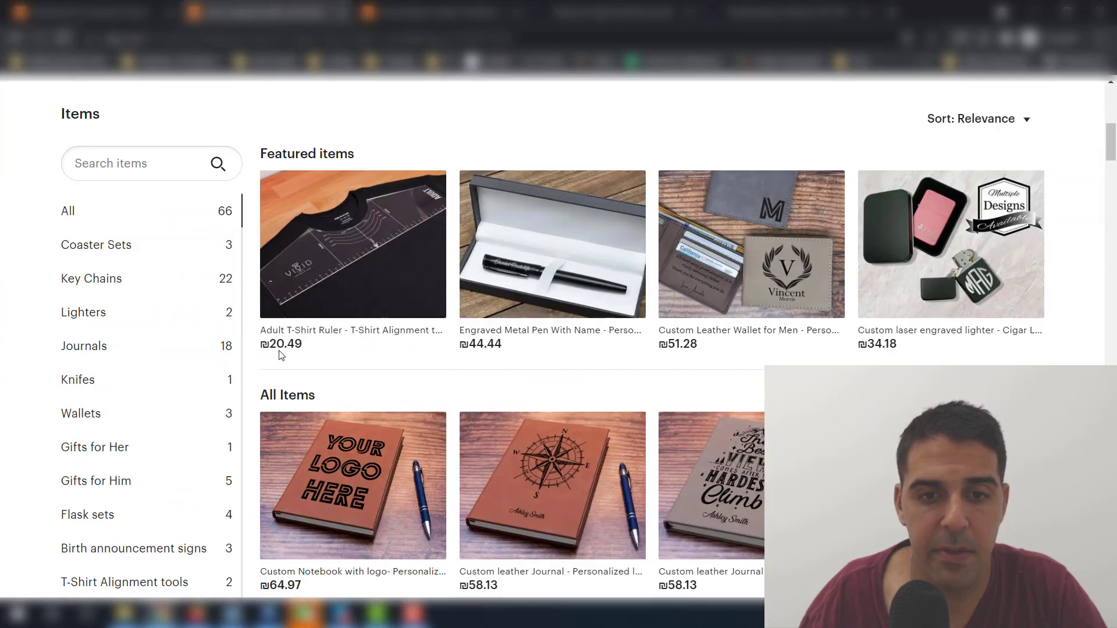
scroll(242, 335, "down", 20)
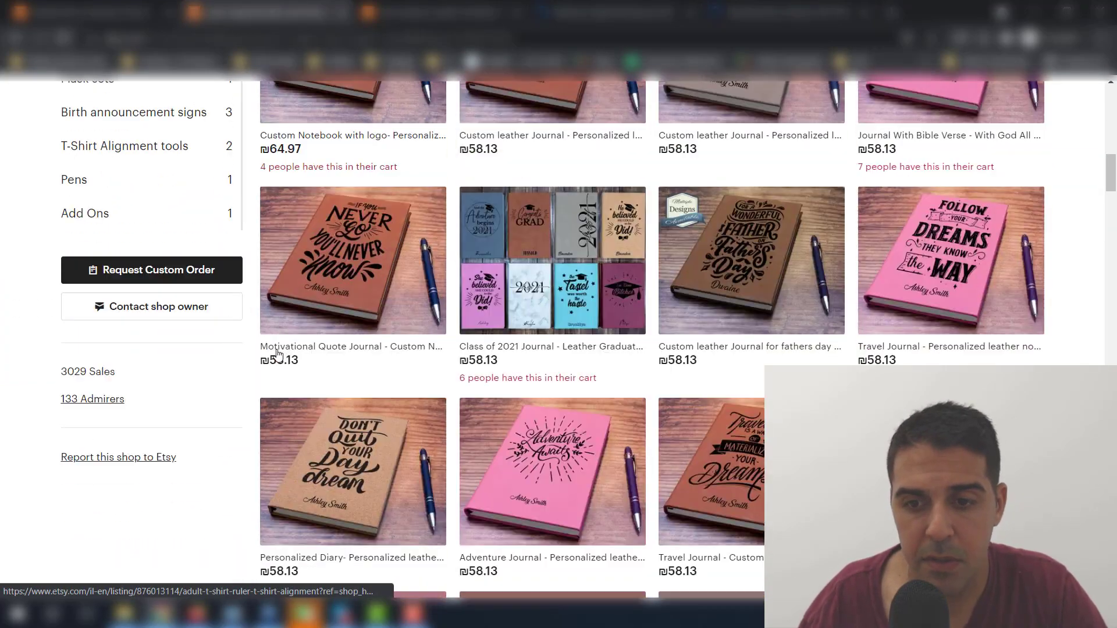
scroll(242, 336, "down", 6)
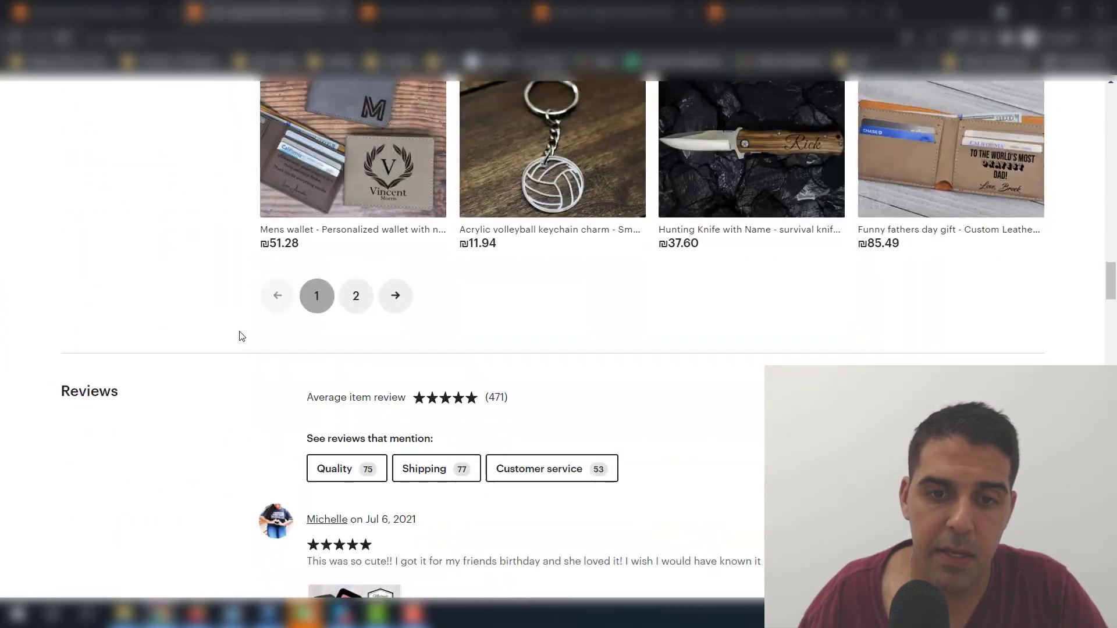
scroll(296, 159, "up", 10)
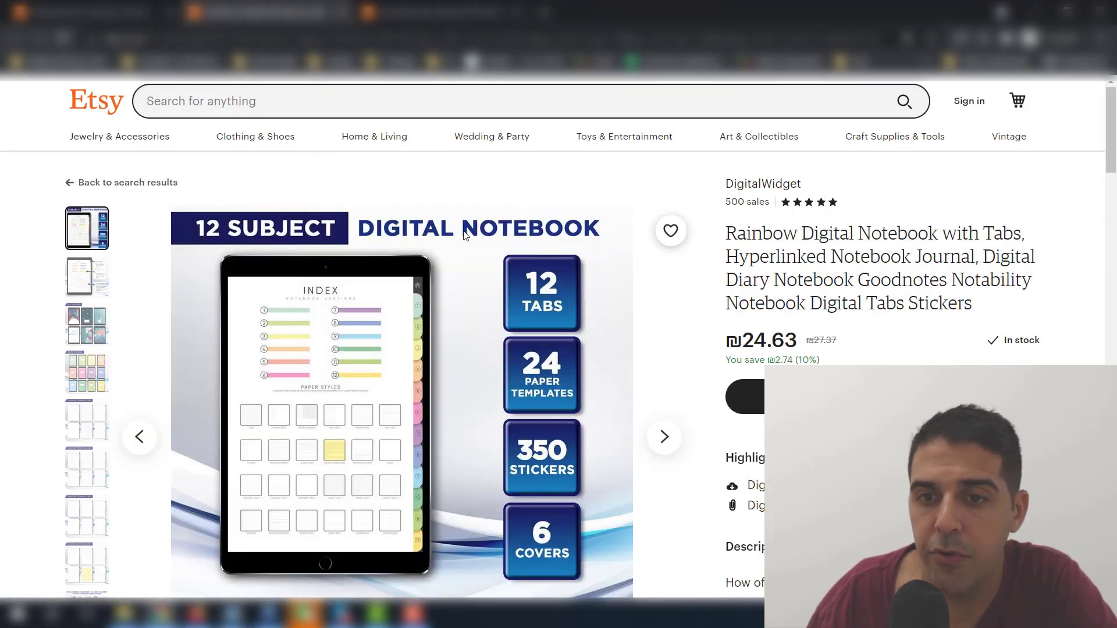
scroll(764, 152, "down", 1)
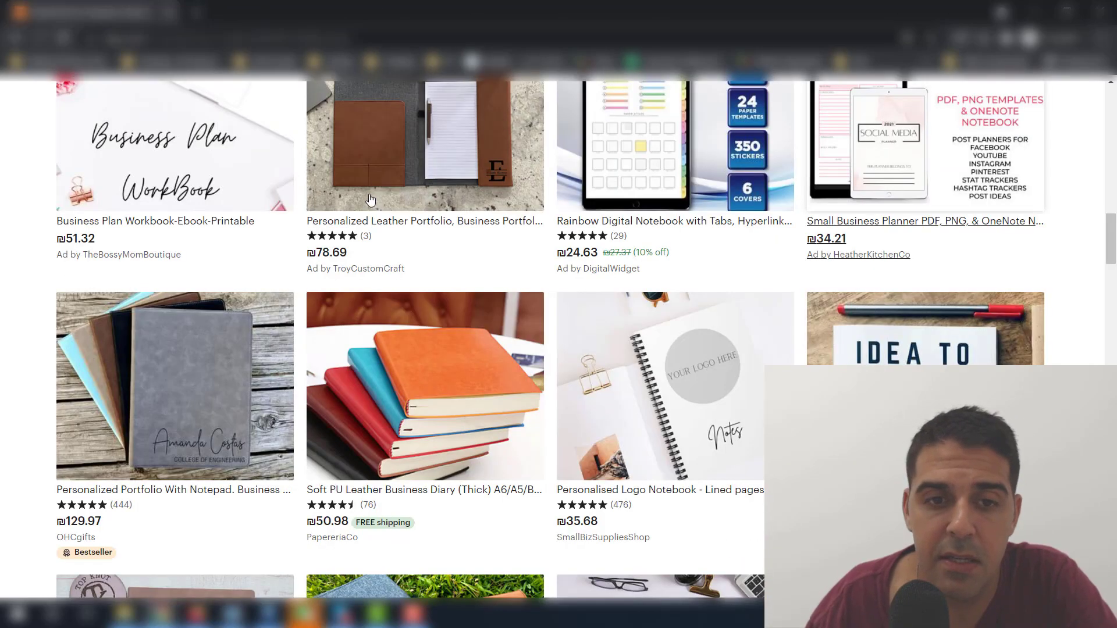
- Replace the notebook query and search Etsy for "unique cat collar"
scroll(317, 175, "up", 10)
triple_click(307, 102)
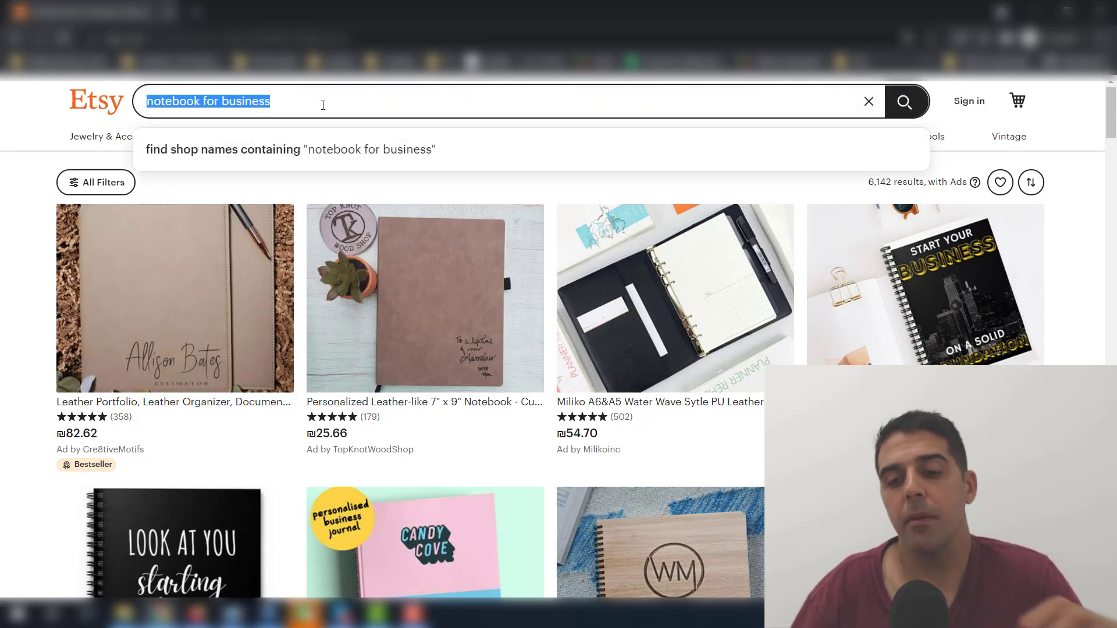
key("BackSpace")
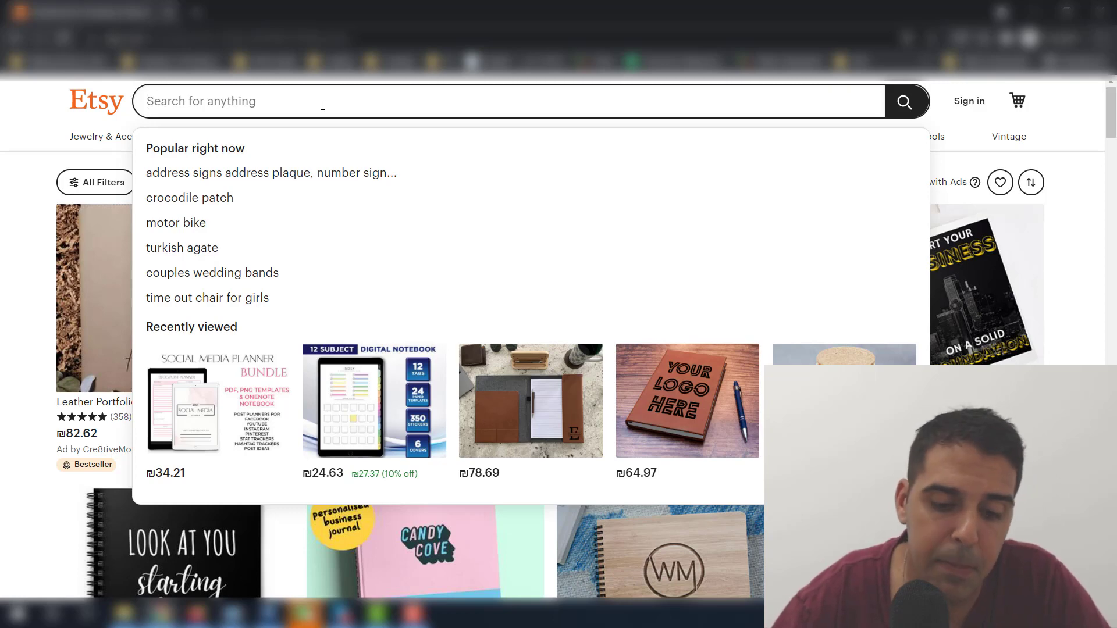
type("uniqu")
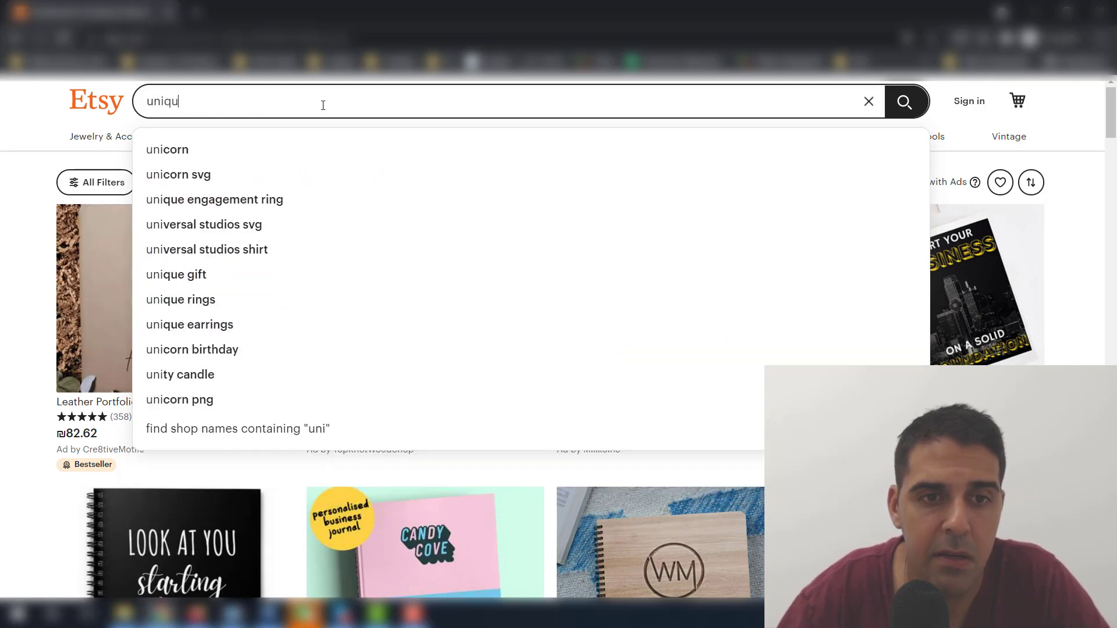
type("e cat ")
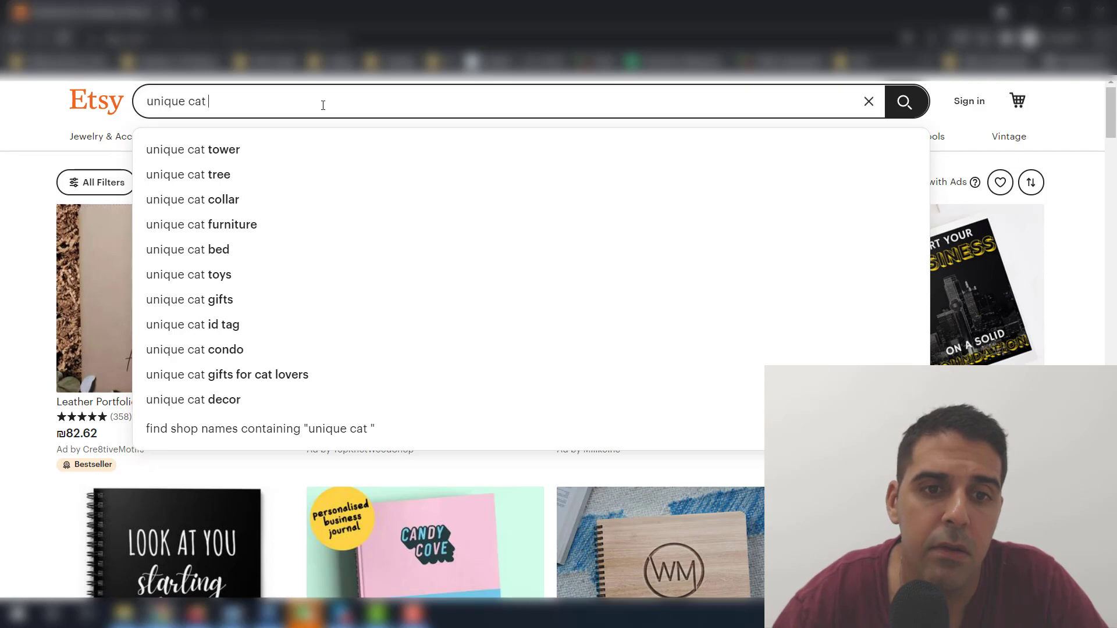
type("collar")
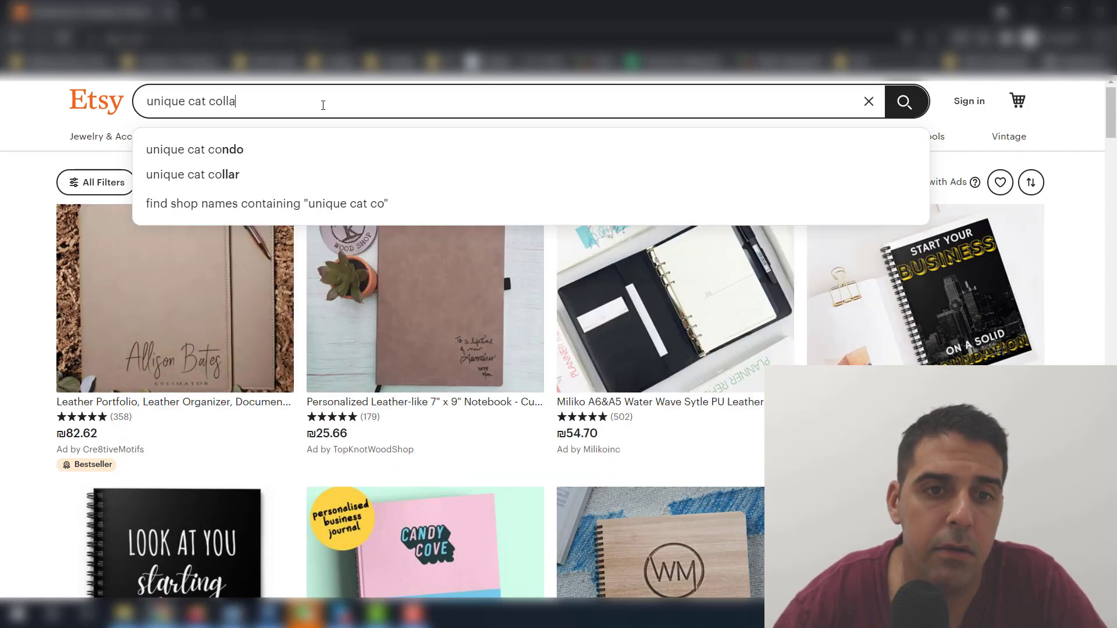
key("Return")
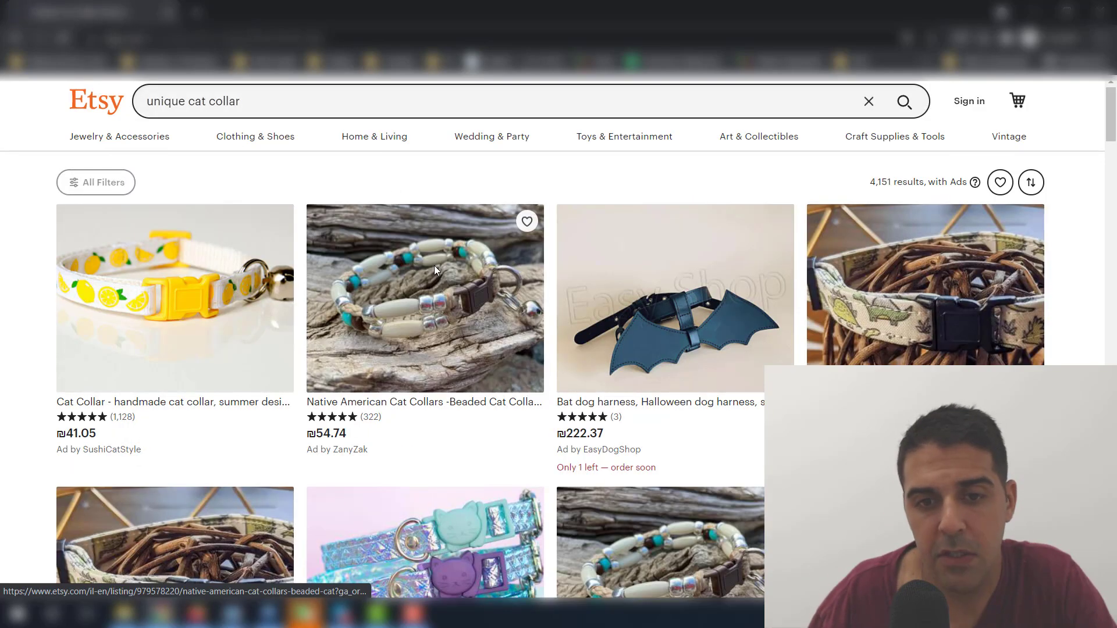
- View the SushiCatStyle lemon print cat collar and EasyDogShop bat dog harness listings in new tabs, closing each one
middle_click(139, 310)
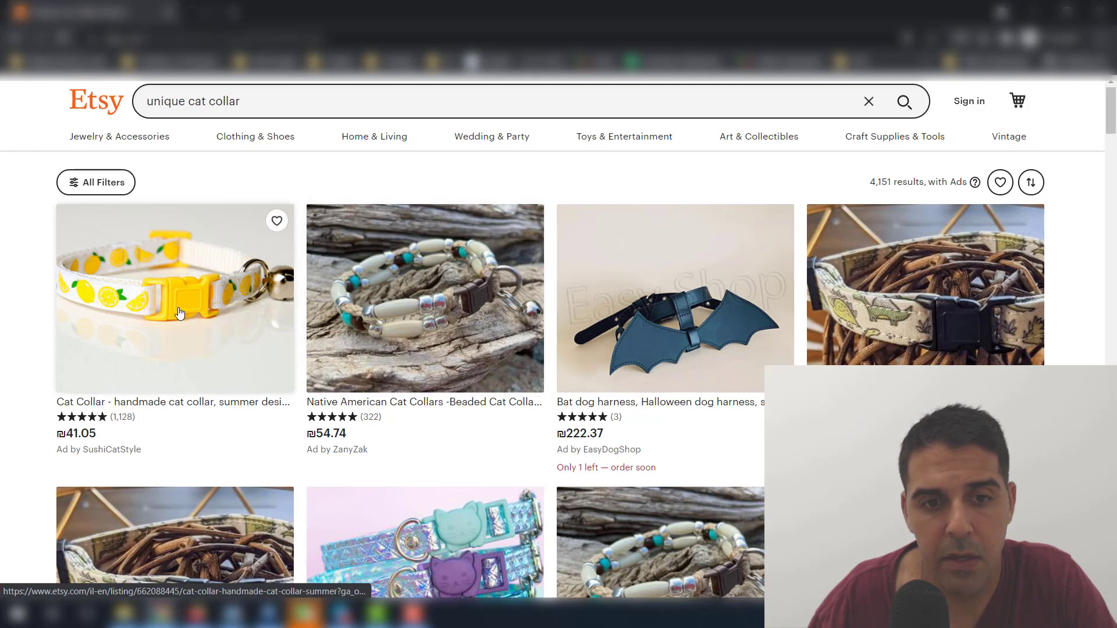
middle_click(628, 296)
left_click(377, 13)
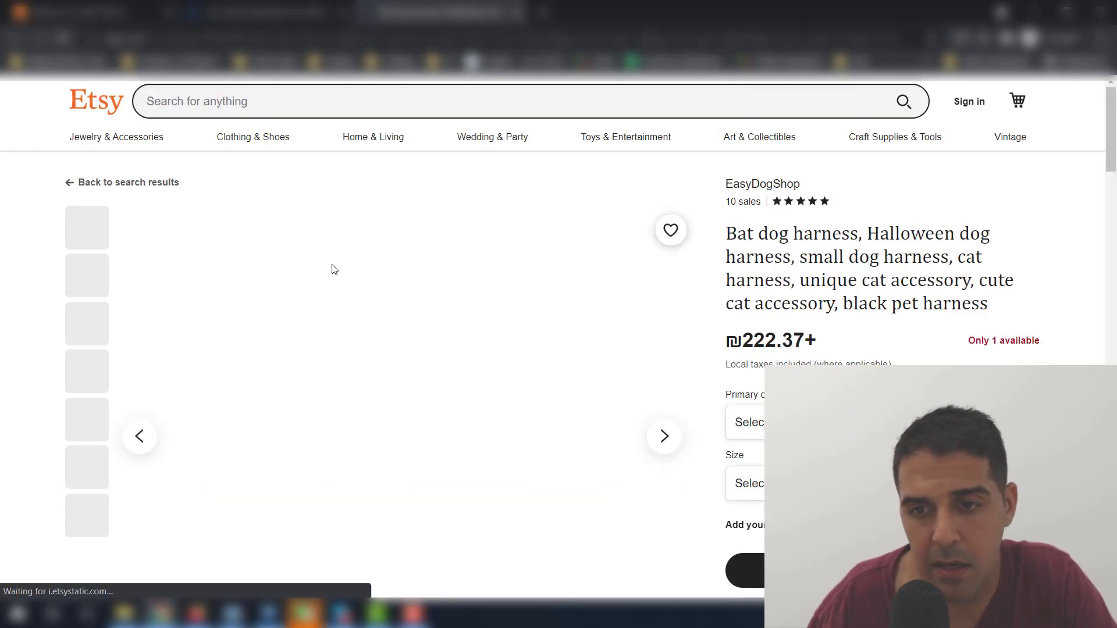
left_click(208, 3)
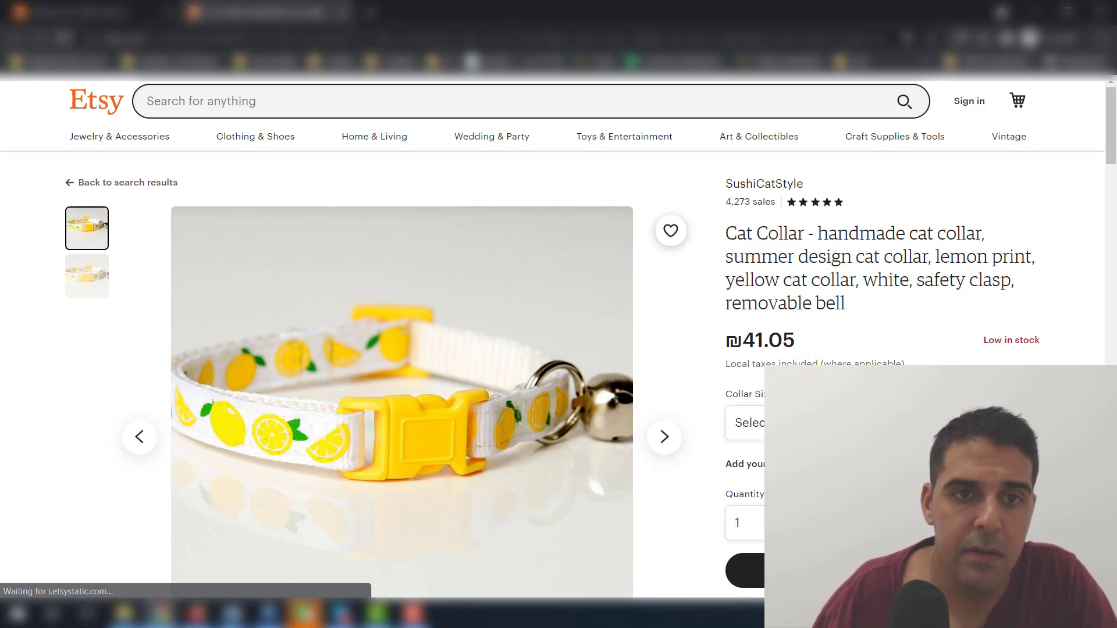
middle_click(200, 10)
- Browse further down the cat collar results and open several collar listings in new tabs, including the Dino-Mite, iridescent, pearl and Celestial collars
scroll(324, 177, "down", 2)
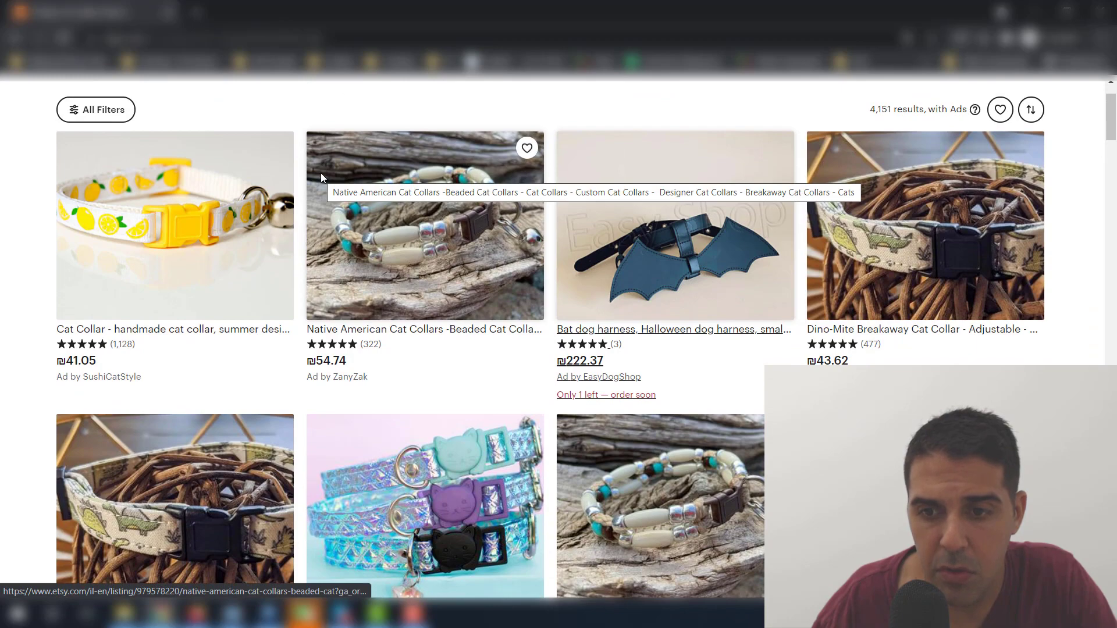
scroll(436, 399, "down", 2)
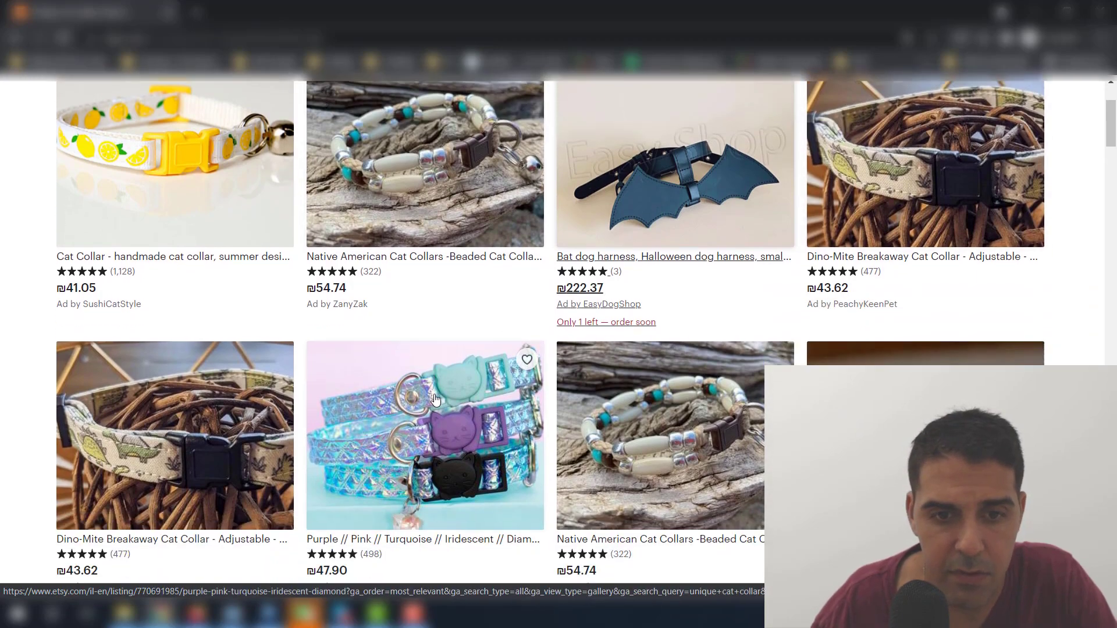
left_click_drag(35, 282, 1058, 268)
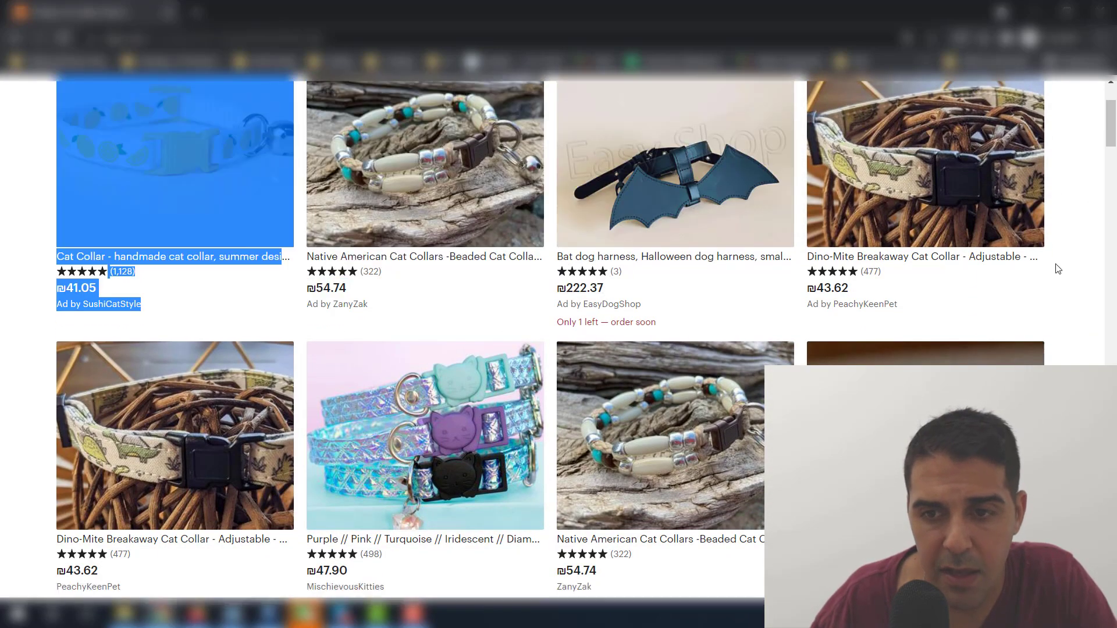
scroll(495, 280, "down", 3)
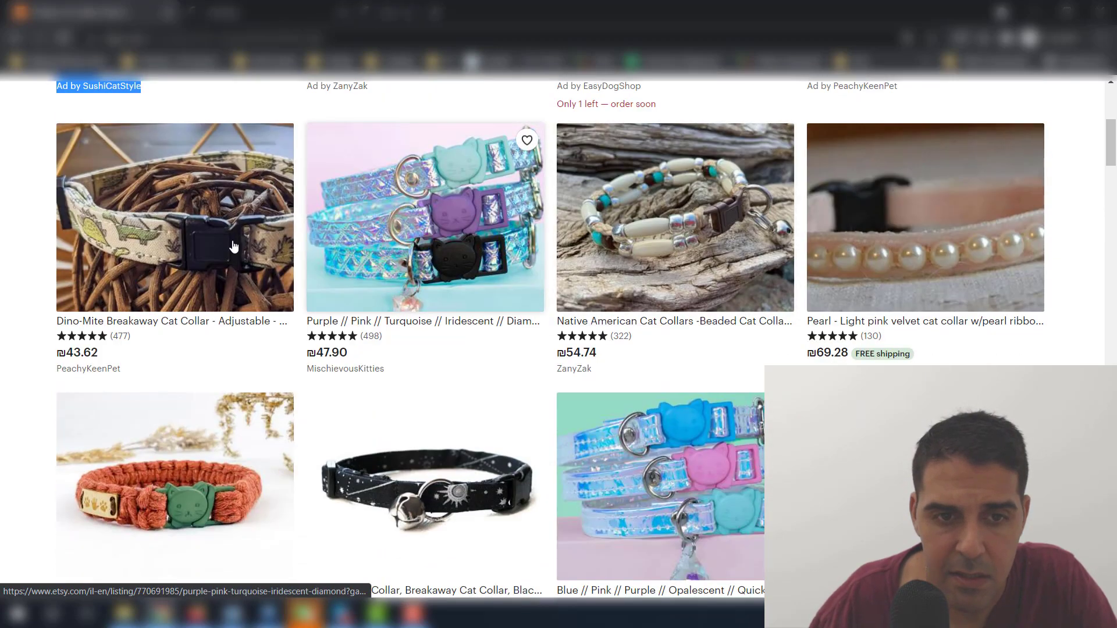
scroll(233, 247, "down", 1)
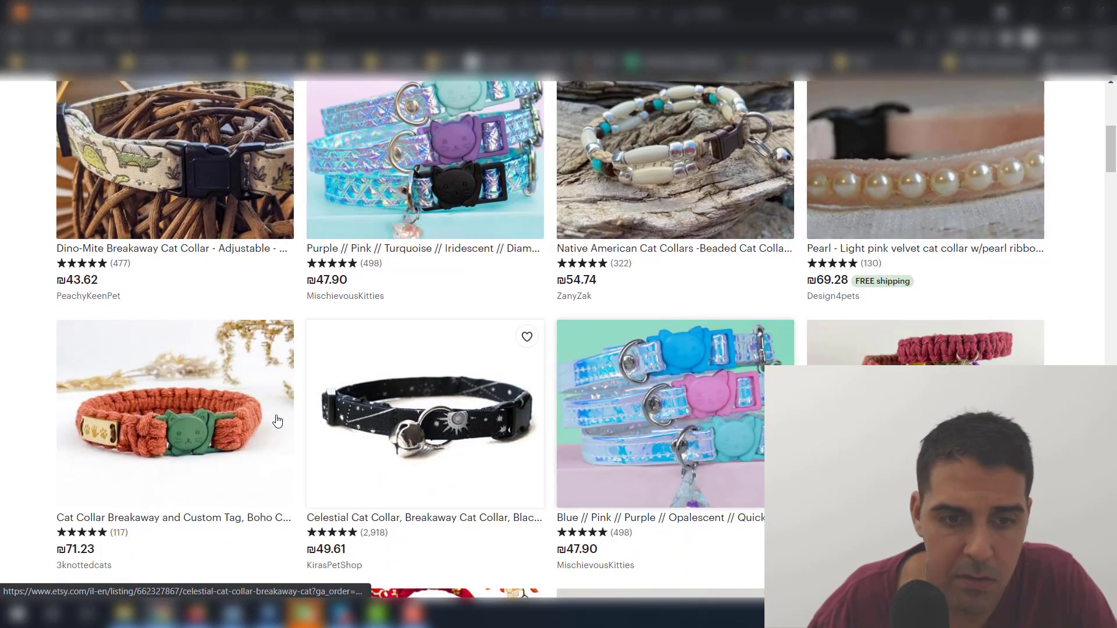
- Check the shop sales on the opened cat collar listings and close the MischievousKitties, Design4pets and other unneeded ones
left_click(251, 9)
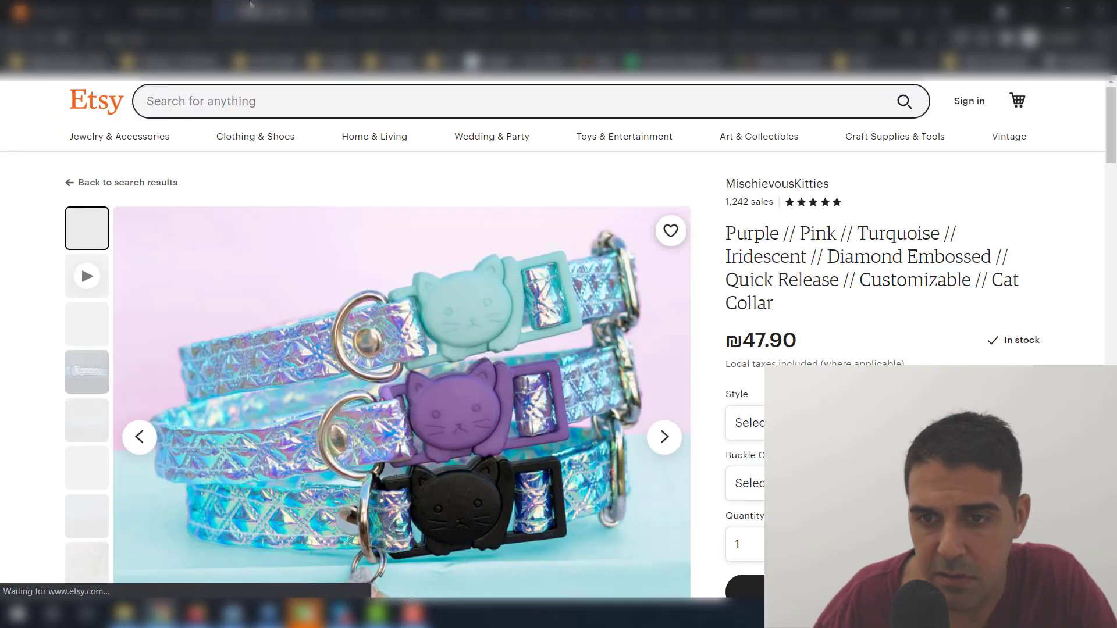
left_click(358, 9)
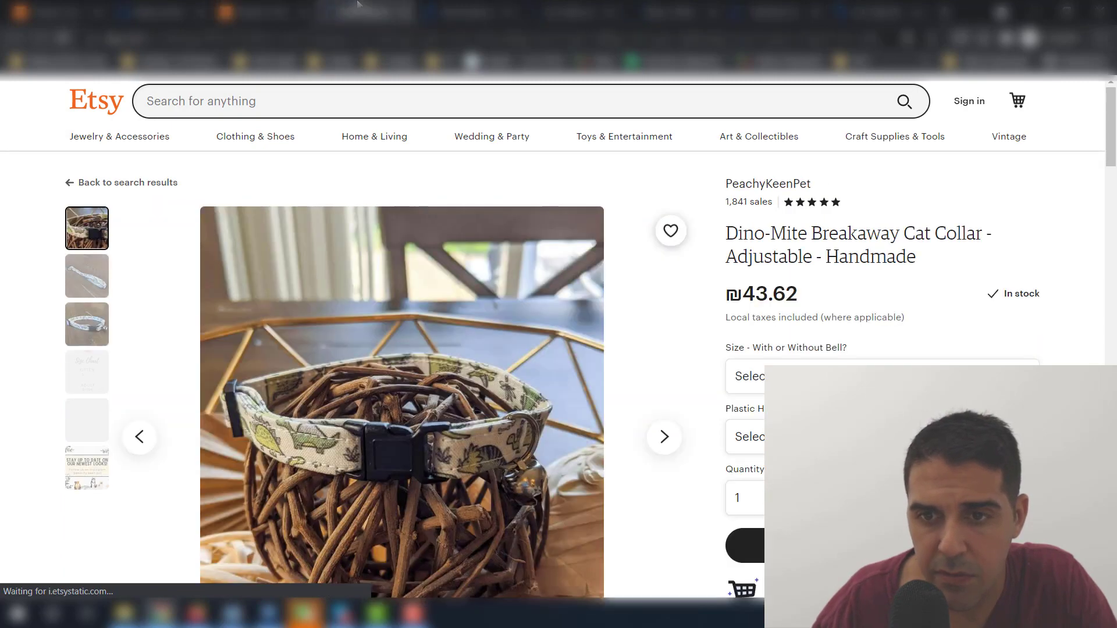
left_click(272, 5)
left_click(360, 4)
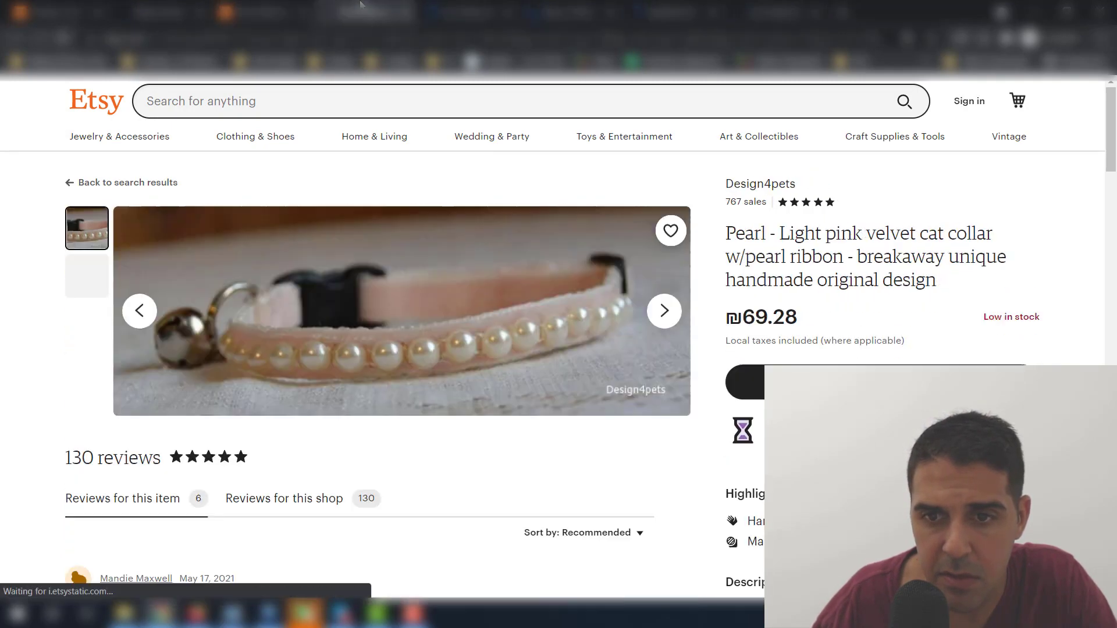
key("ctrl+w")
key("ctrl+w")
key("ctrl+w")
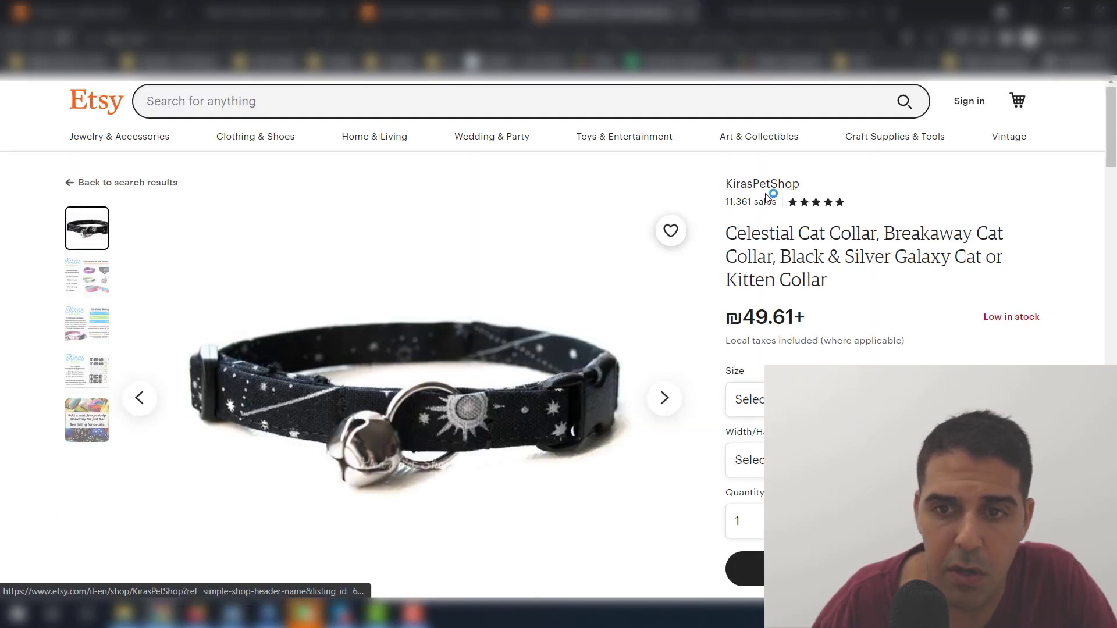
- Open the KirasPetShop shop from the Celestial Cat Collar listing, and view and close the 3knottedcats collar listing
left_click(762, 184)
left_click(775, 4)
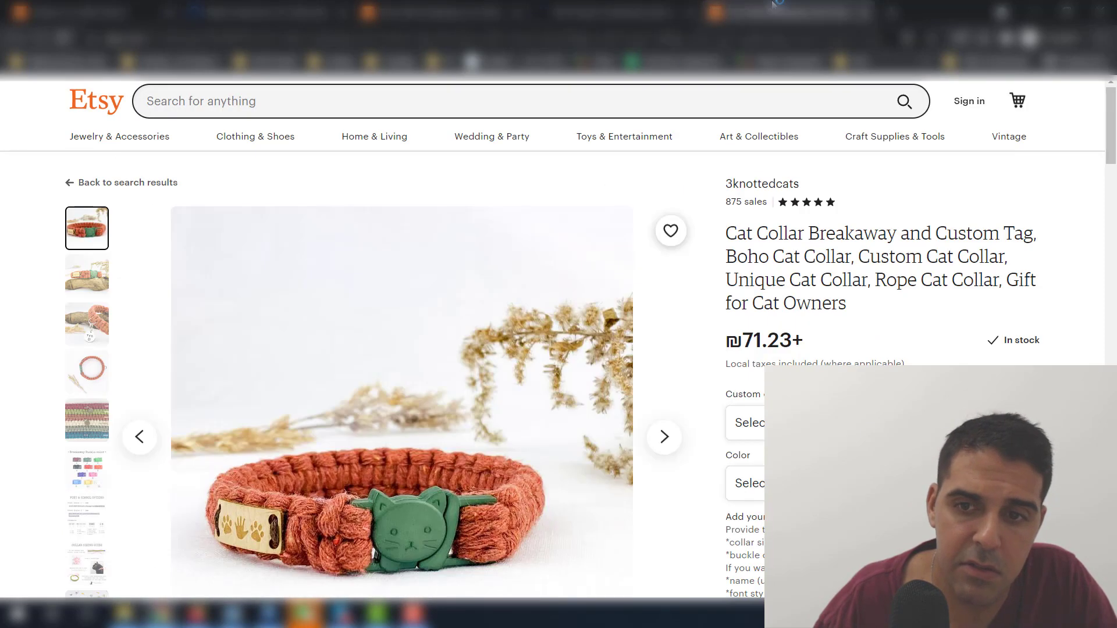
middle_click(758, 8)
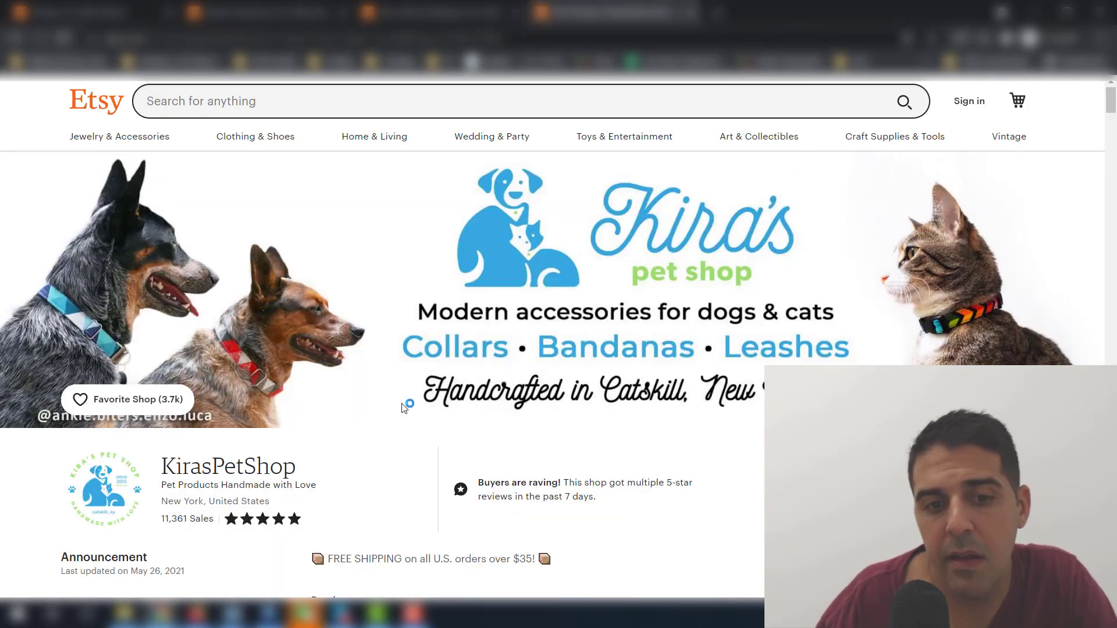
- Examine the photos and reviews of the Rainbow Cat Dangle Earrings from the KirasPetShop item list, and close the listing
scroll(407, 410, "down", 9)
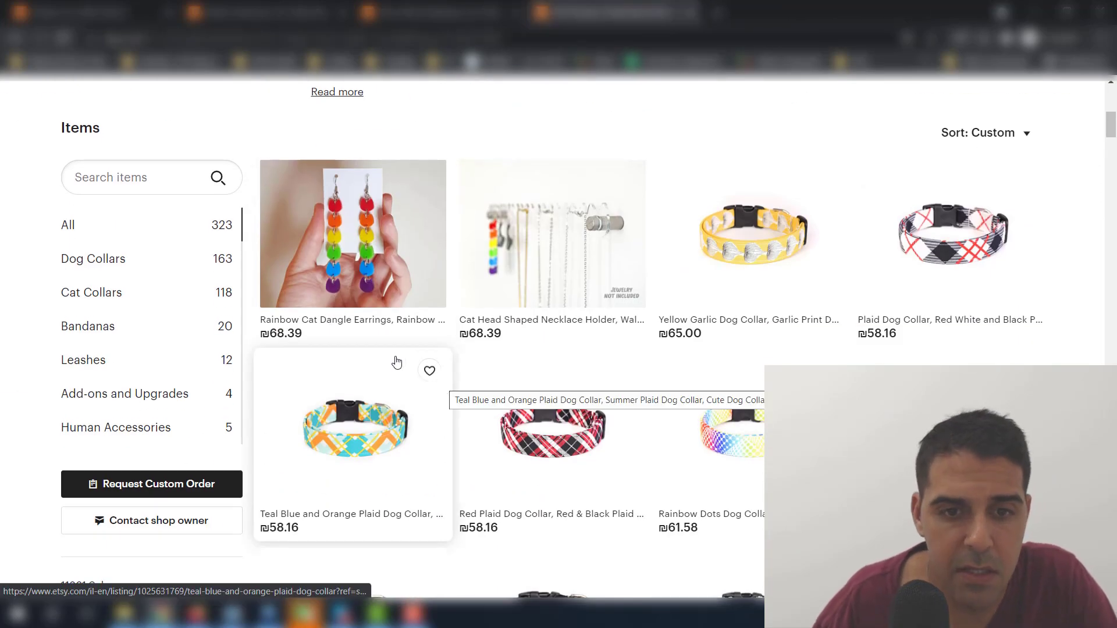
middle_click(376, 308)
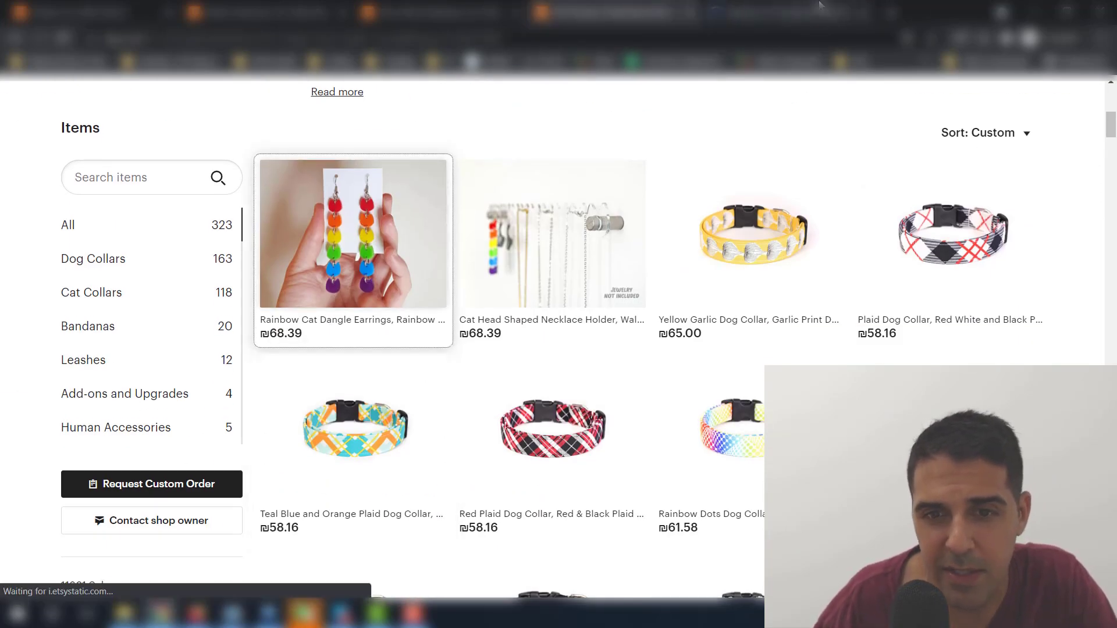
left_click(820, 7)
left_click(80, 248)
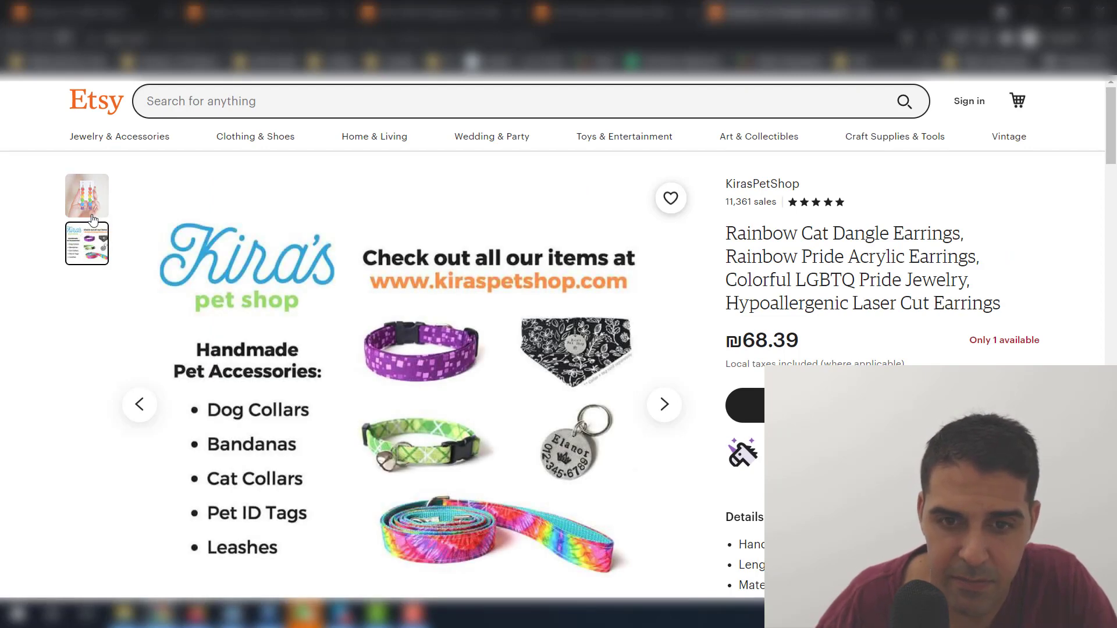
left_click(88, 197)
left_click(404, 294)
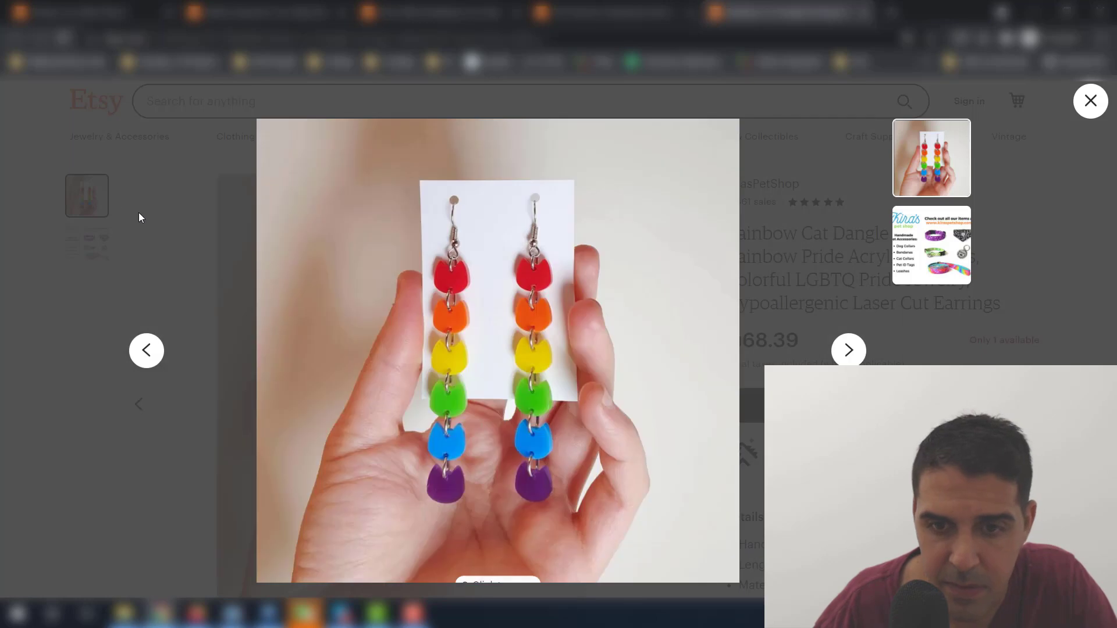
left_click(119, 197)
scroll(668, 162, "down", 15)
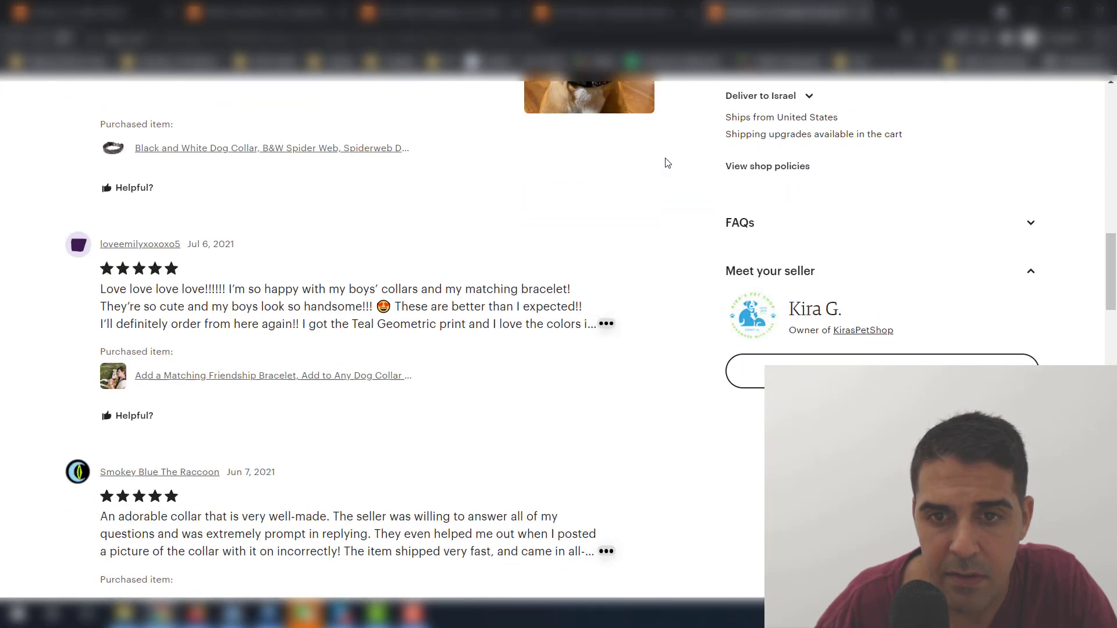
scroll(664, 174, "up", 5)
middle_click(708, 6)
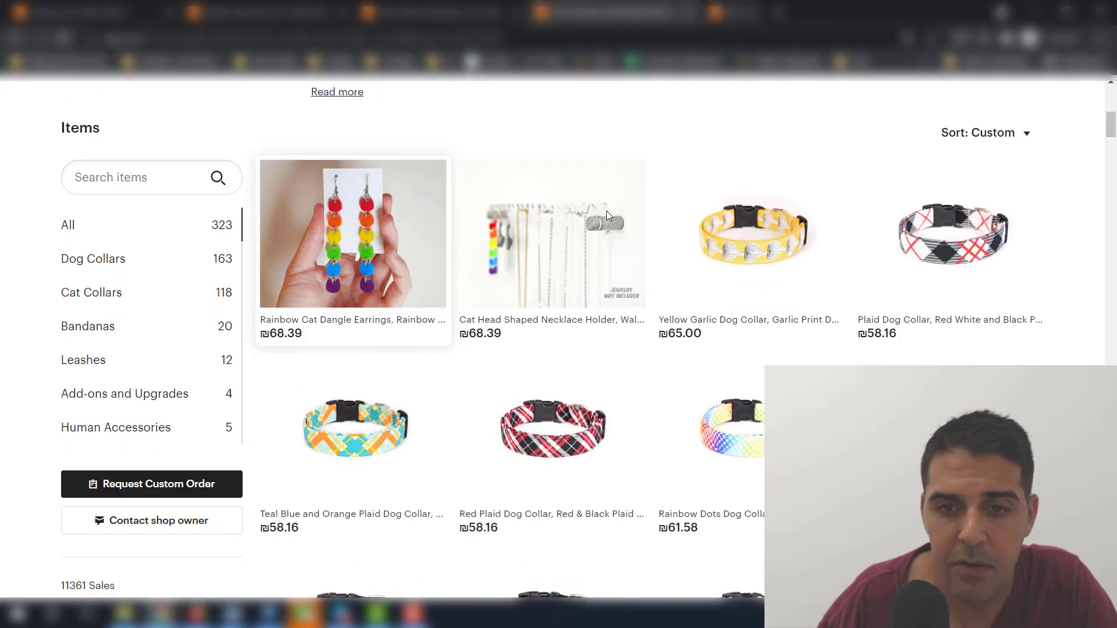
- Browse more KirasPetShop items, and view and close the White Cat Head Stud Earrings listing
scroll(512, 233, "down", 10)
scroll(501, 268, "up", 6)
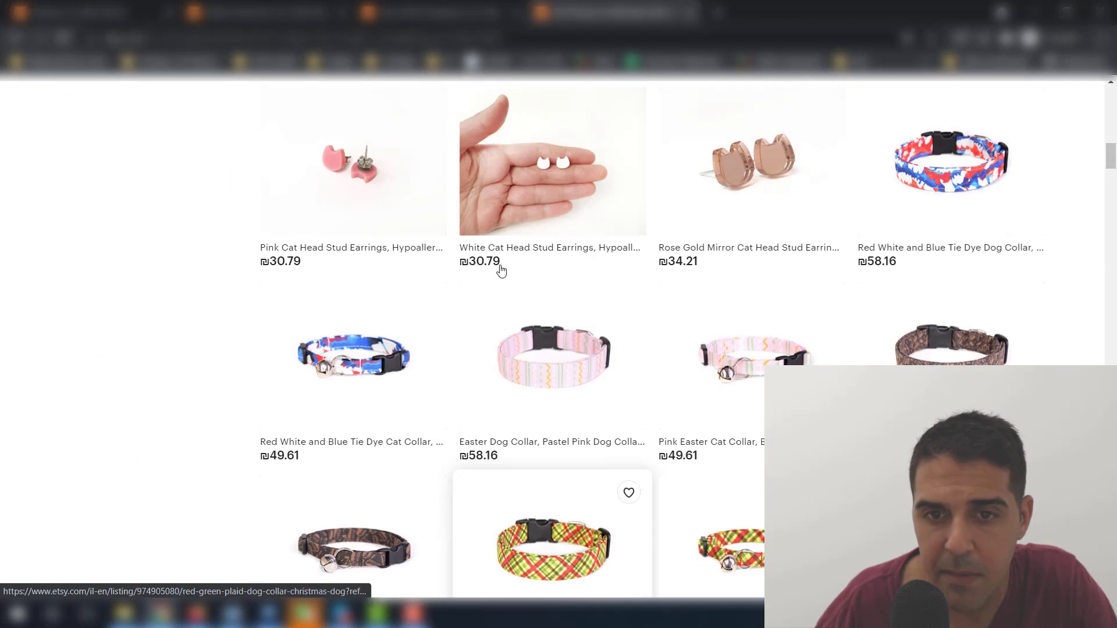
scroll(534, 227, "down", 1)
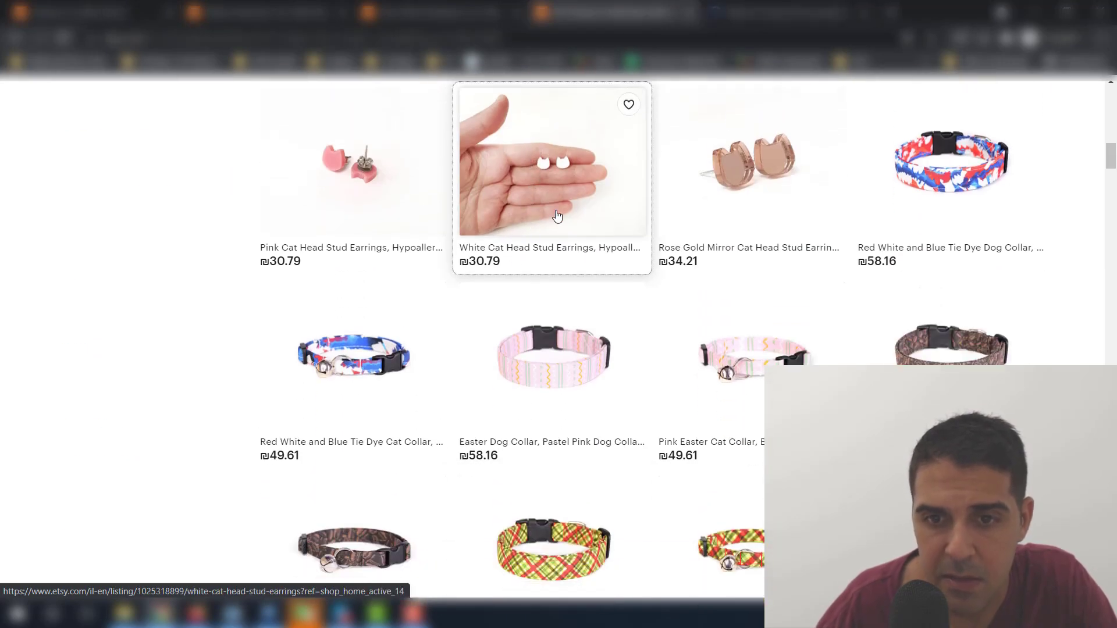
left_click(830, 5)
middle_click(830, 5)
- View the Engraved Buckle UPGRADE listing from further down the KirasPetShop items, and close it
scroll(706, 199, "down", 9)
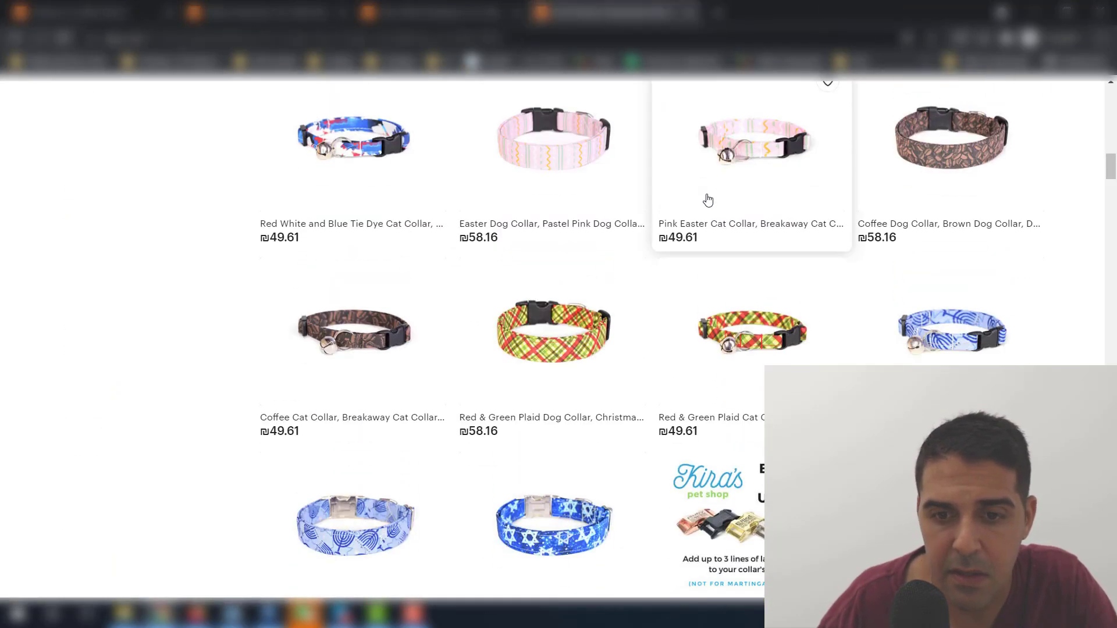
left_click(780, 255)
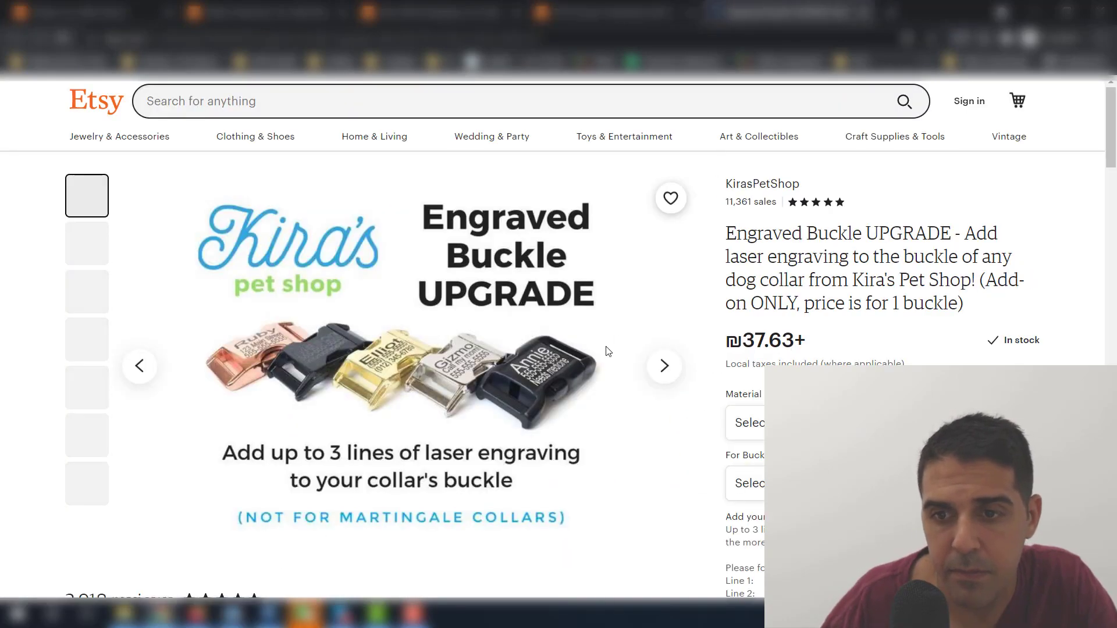
middle_click(750, 6)
- Continue browsing the dog and cat collars, bandanas and matching accessories in KirasPetShop, and close the shop
scroll(352, 298, "down", 5)
left_click(347, 284)
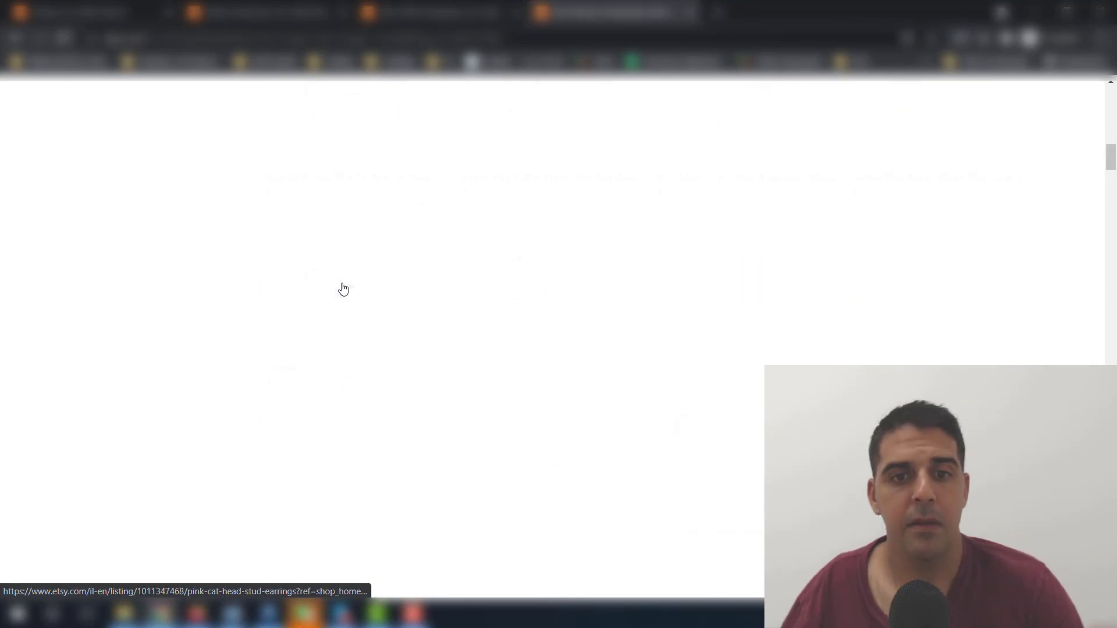
scroll(292, 354, "down", 6)
scroll(293, 354, "down", 13)
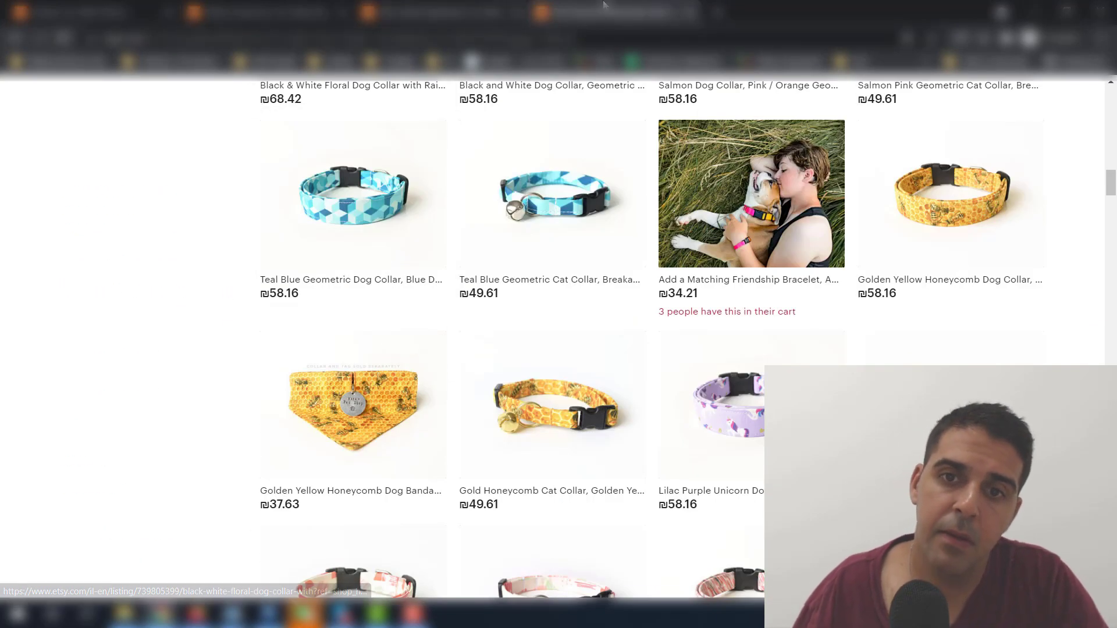
key("ctrl+w")
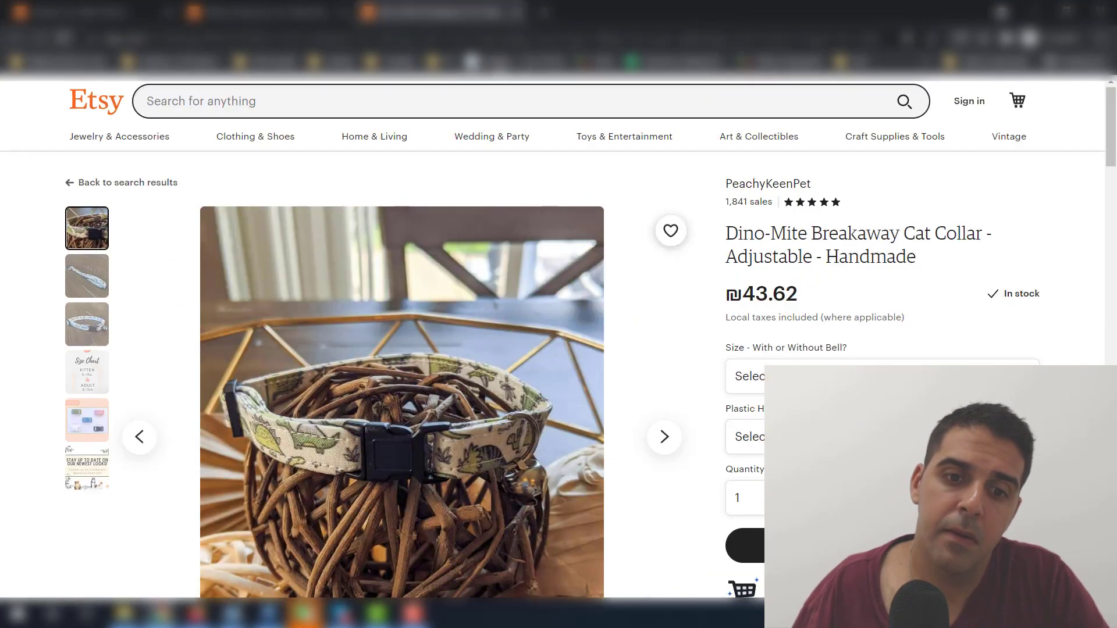
- Close the Dino-Mite Breakaway Cat Collar listing and view the ZanyZak Native American Cat Collars listing
middle_click(401, 5)
left_click(356, 98)
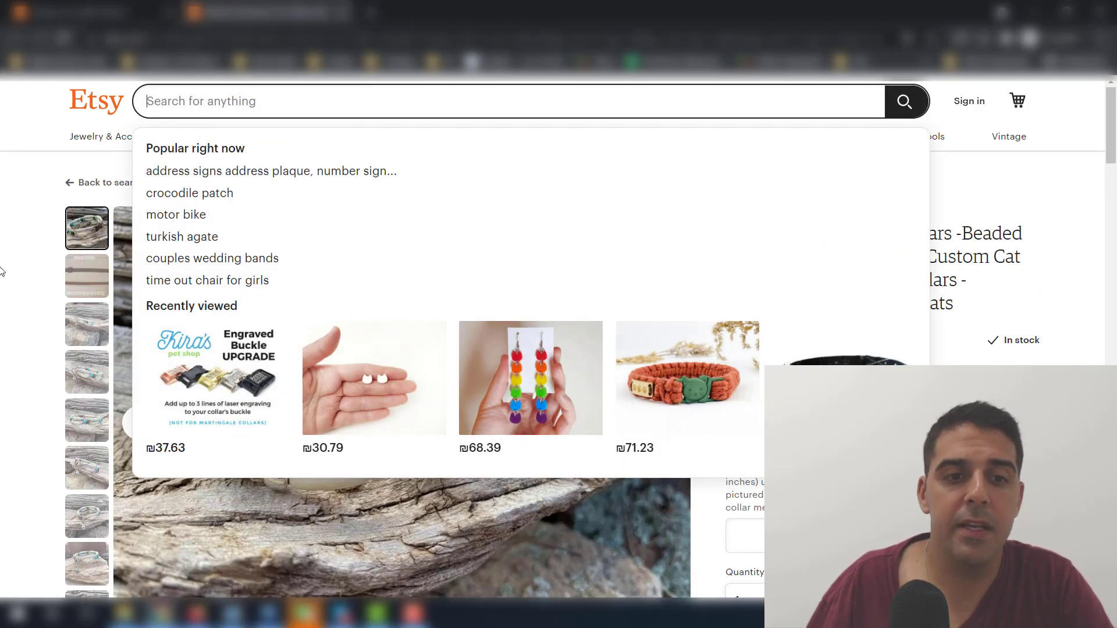
left_click(20, 266)
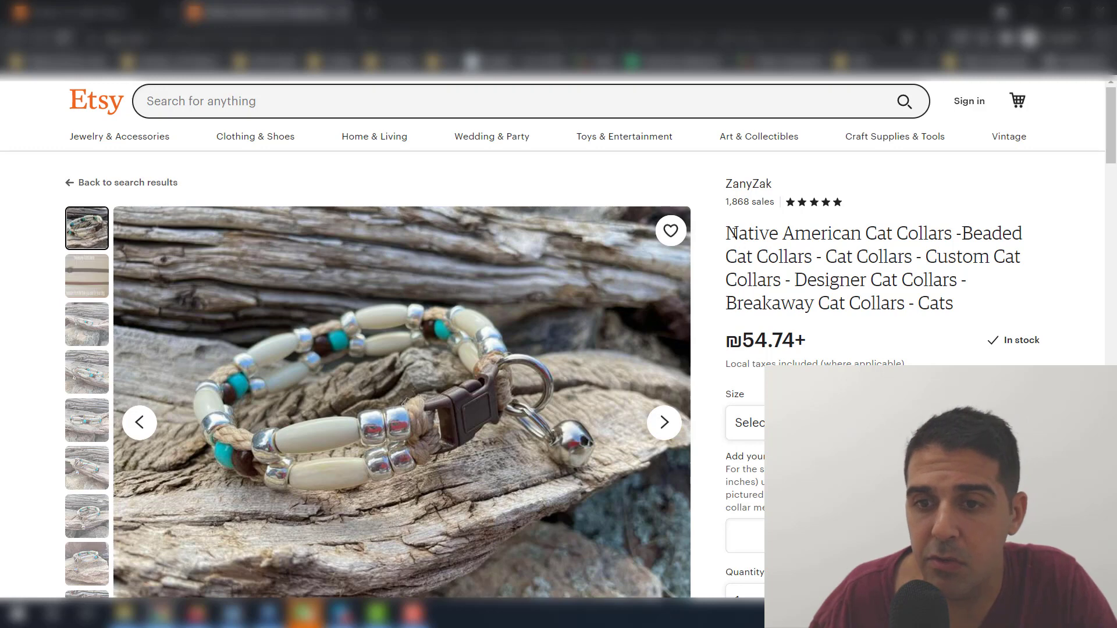
- Copy "Native American Cat Collars" from the Etsy listing title and search Amazon for it
left_click_drag(734, 233, 935, 237)
left_click(745, 234)
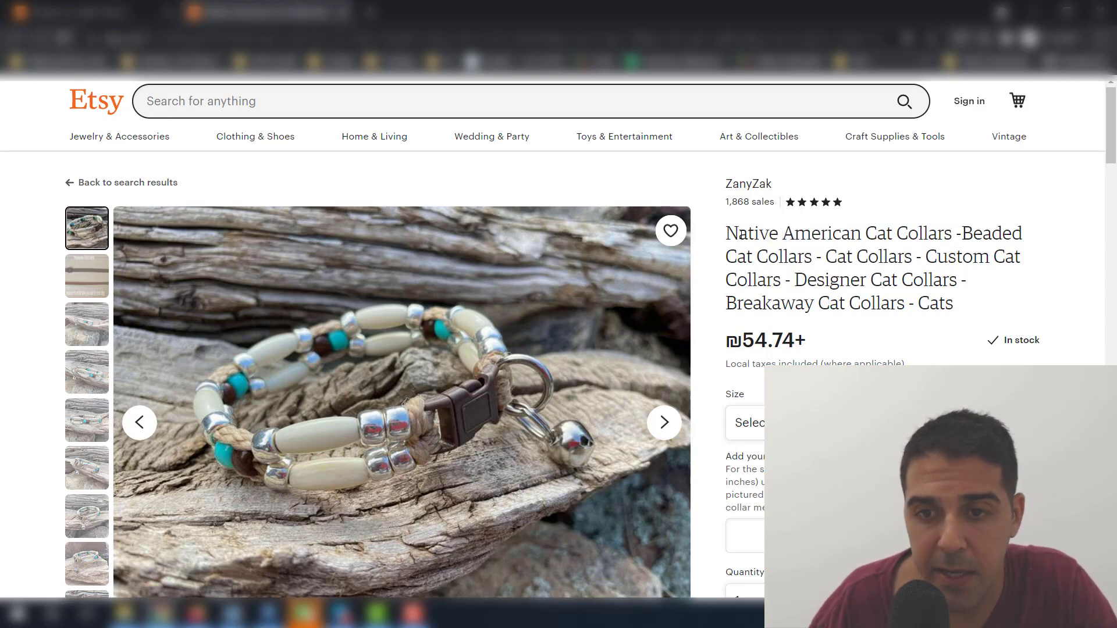
left_click_drag(726, 234, 941, 238)
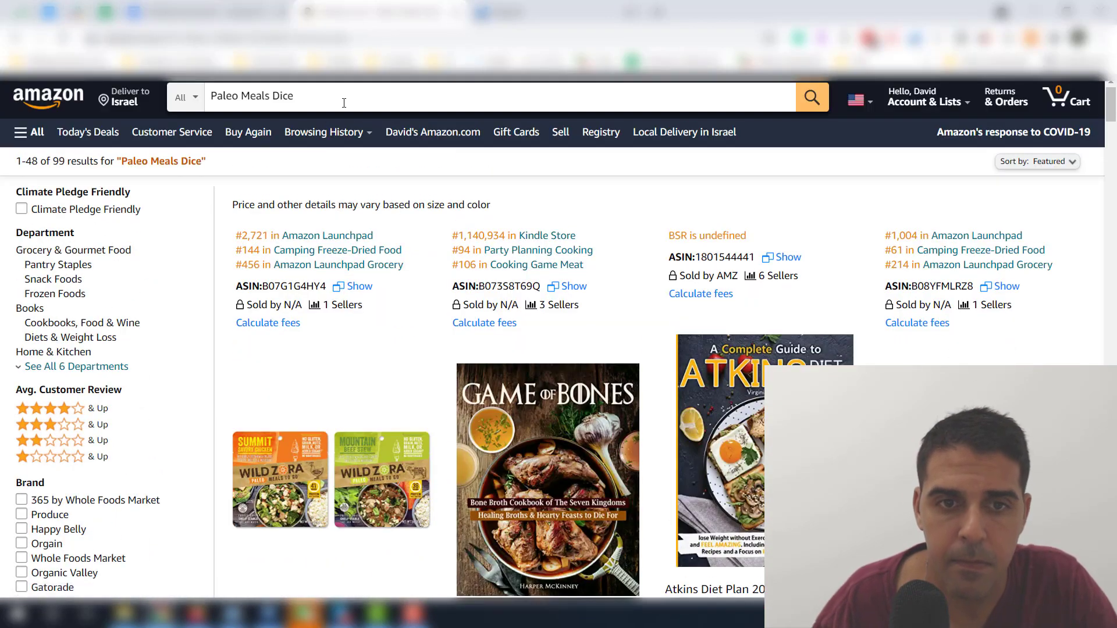
triple_click(364, 95)
type("Native American Cat Collars")
key("Return")
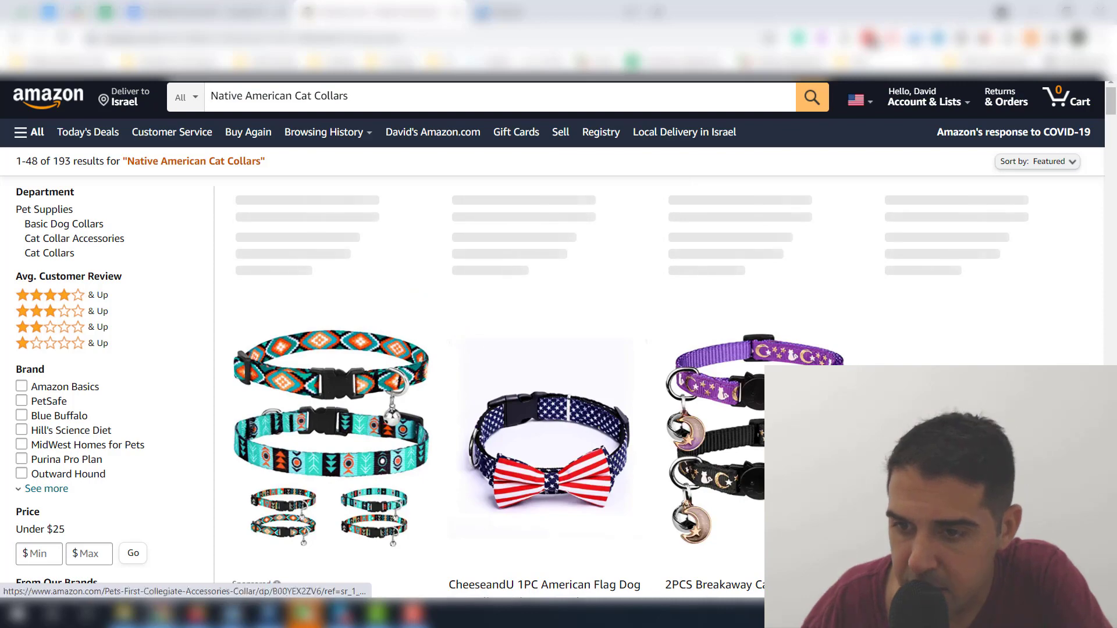
- Browse the Amazon cat collar results and run Helium 10 Xray on them, glancing back at the Etsy listing for comparison
scroll(457, 330, "down", 3)
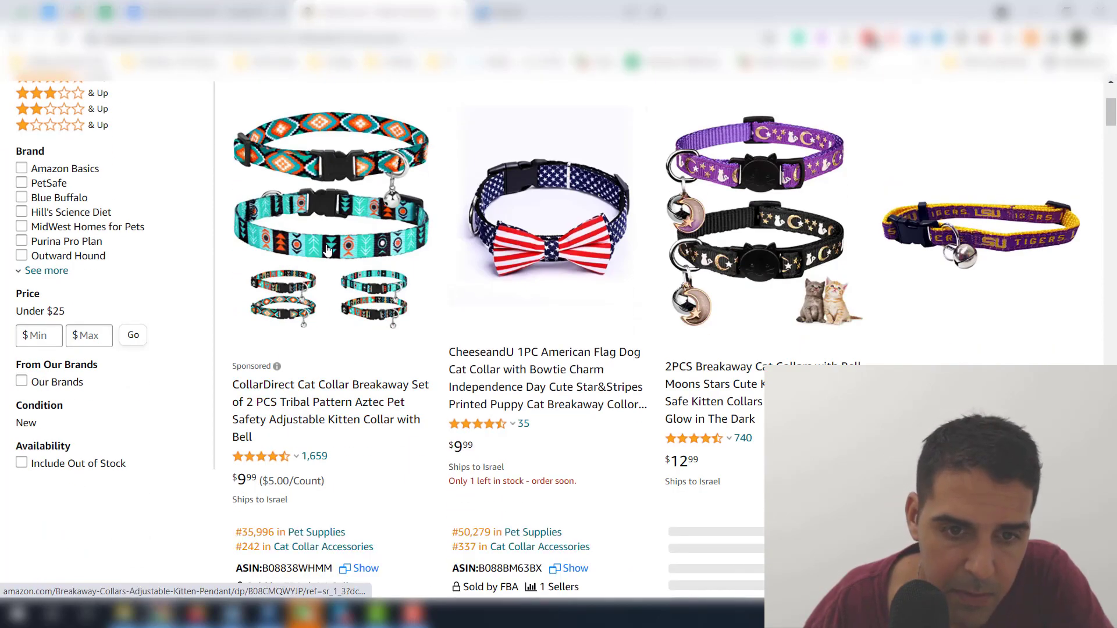
scroll(315, 372, "down", 6)
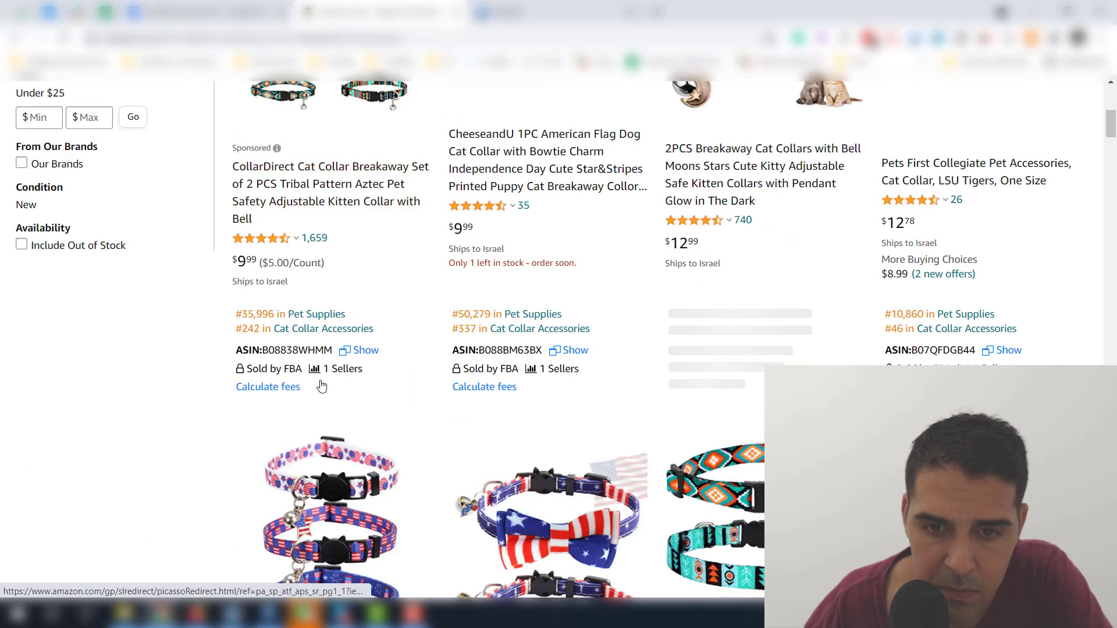
left_click(915, 39)
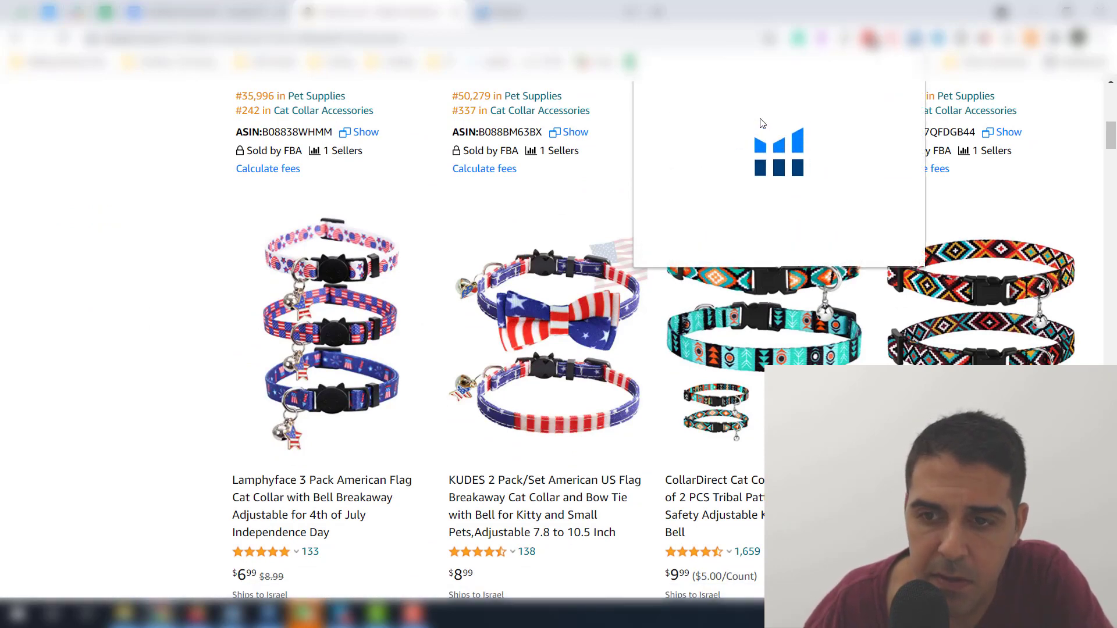
left_click(756, 167)
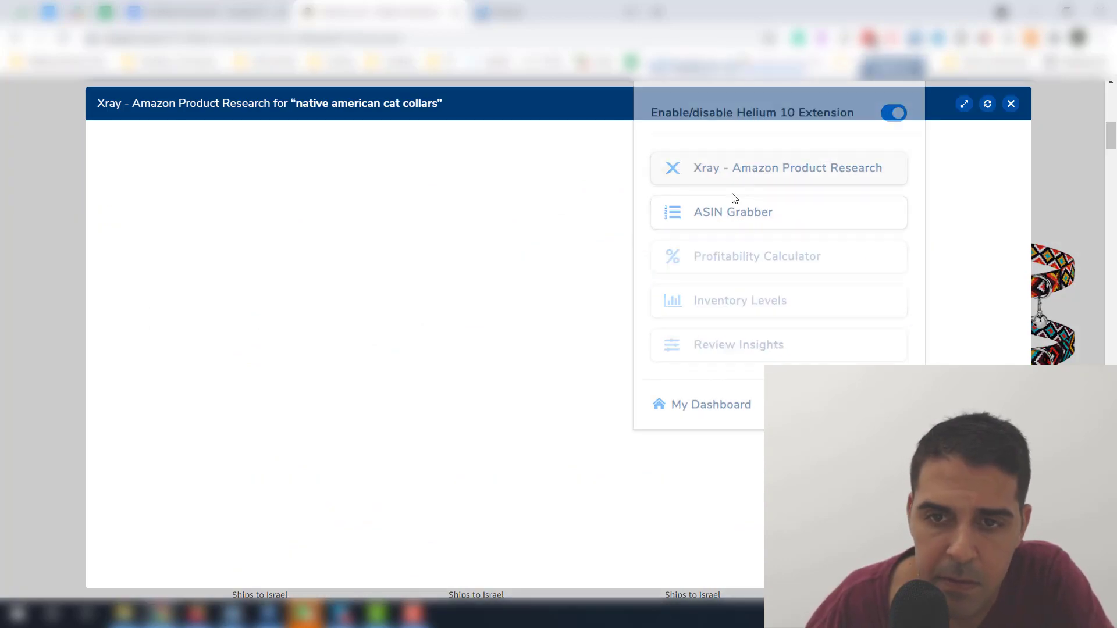
left_click(161, 614)
left_click(260, 550)
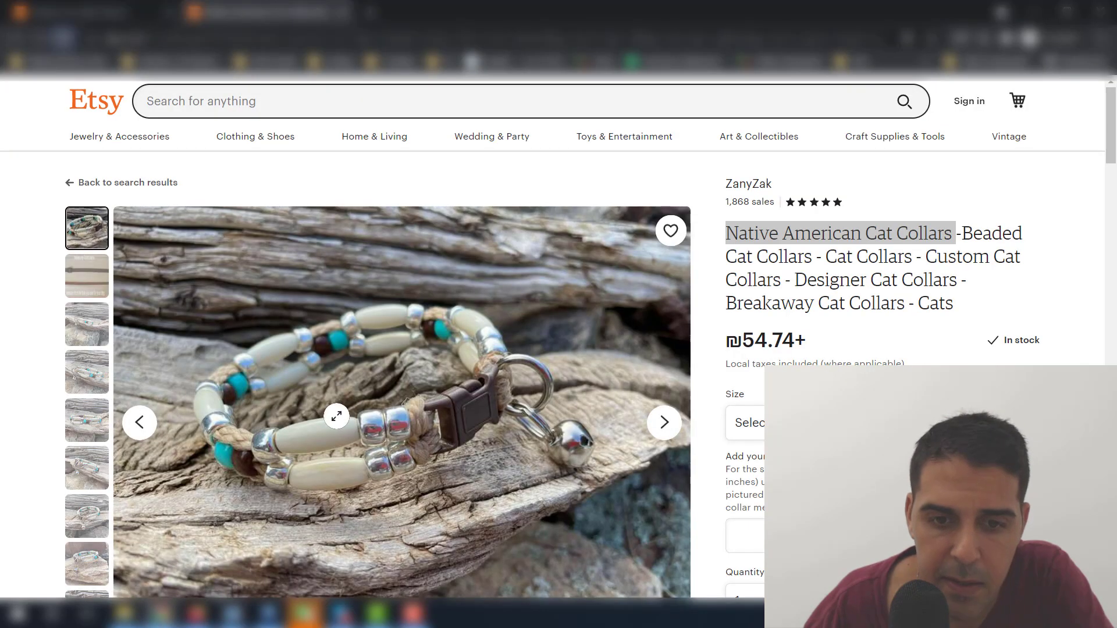
left_click(1035, 12)
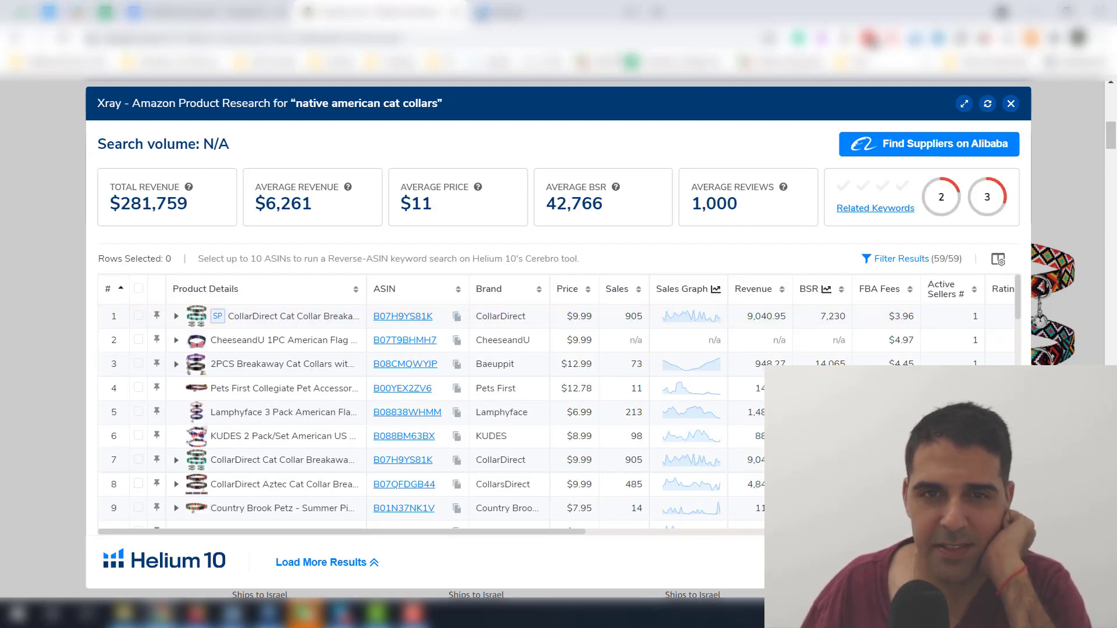
- Switch to Helium 10 Magnet and look up keywords for "Native American Cat Collars"
left_click(557, 20)
scroll(200, 205, "up", 4)
triple_click(203, 213)
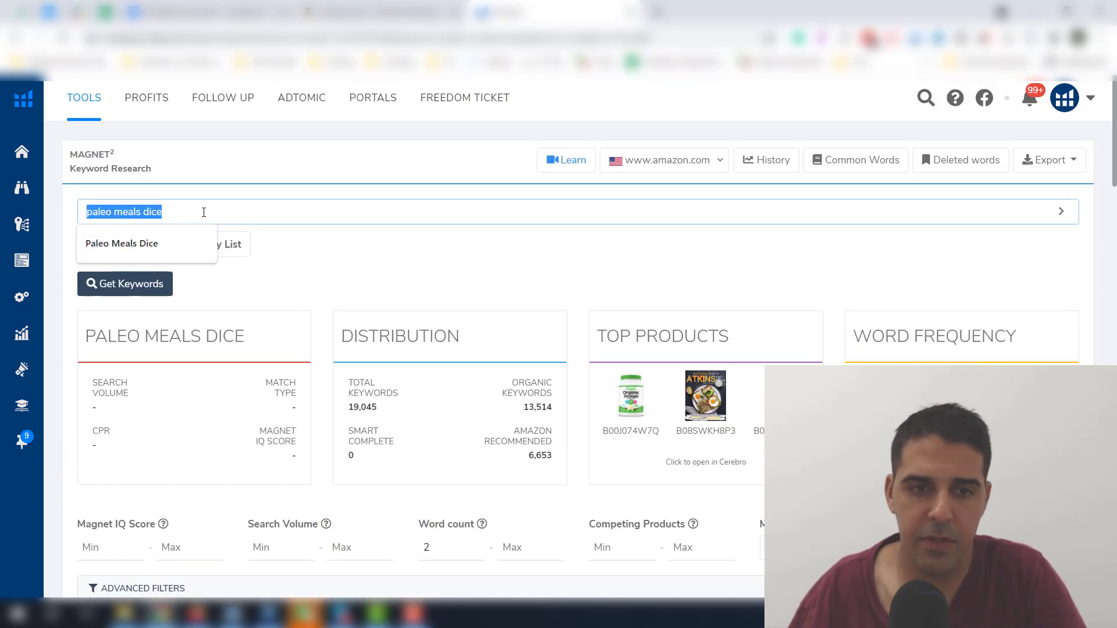
type("Native American Cat Collars")
key("Return")
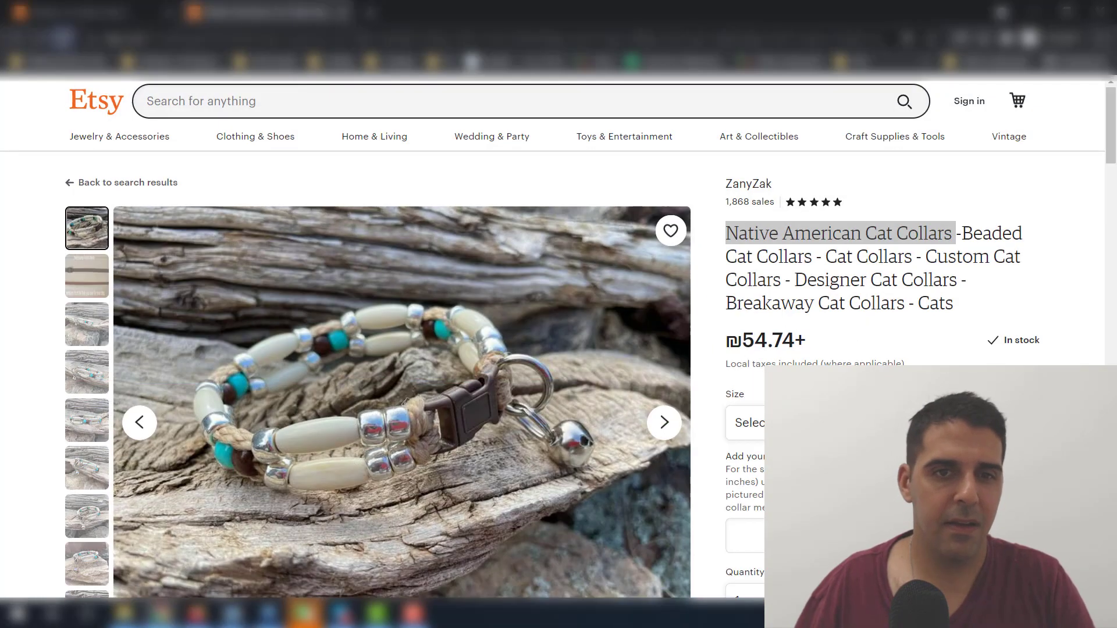
- Return to the Etsy search results and search for "unique home decor trends"
key("alt+Left")
scroll(288, 363, "up", 7)
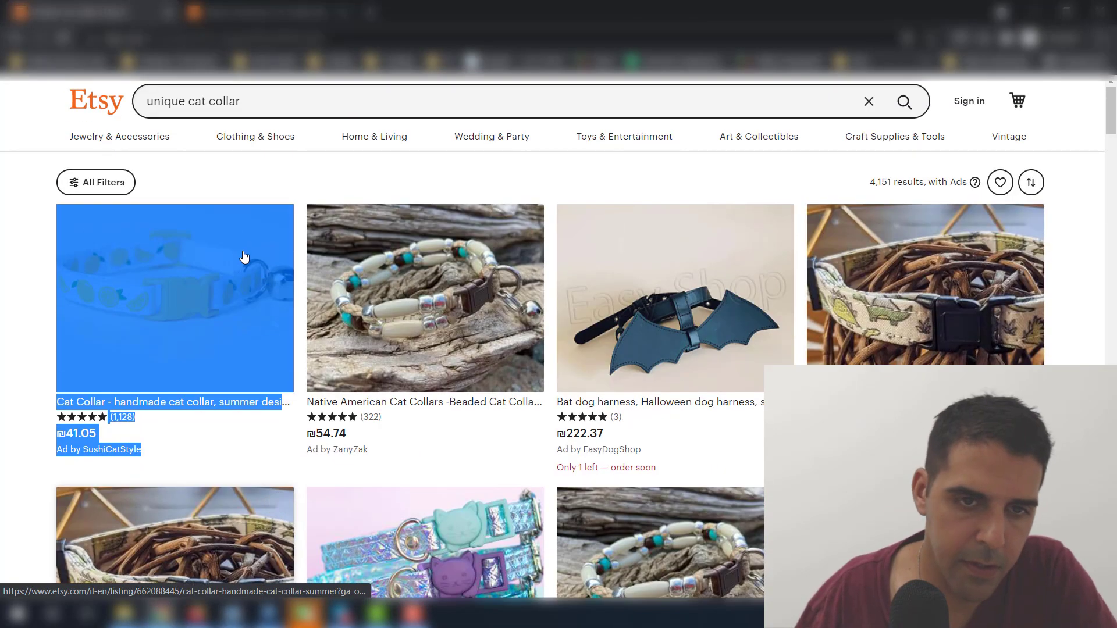
left_click(288, 95)
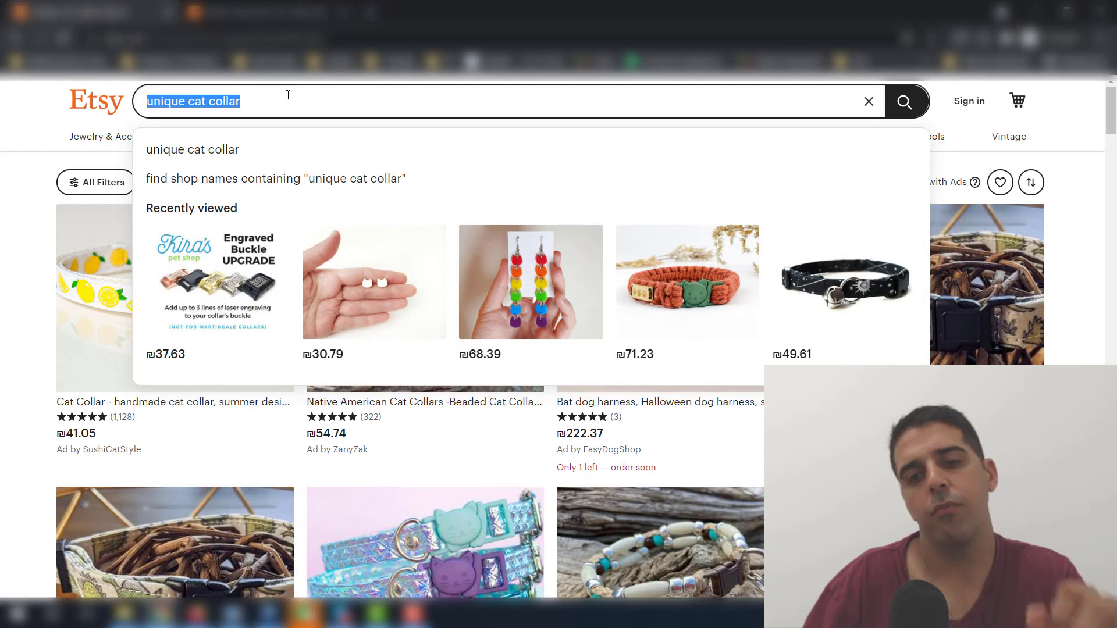
key("BackSpace")
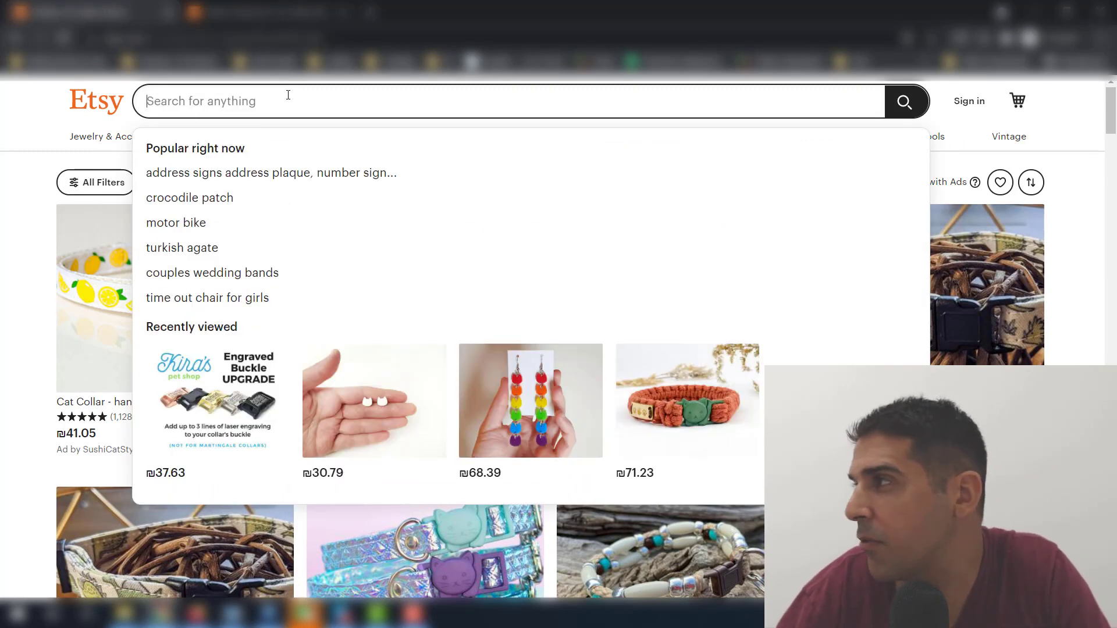
type("uniqu")
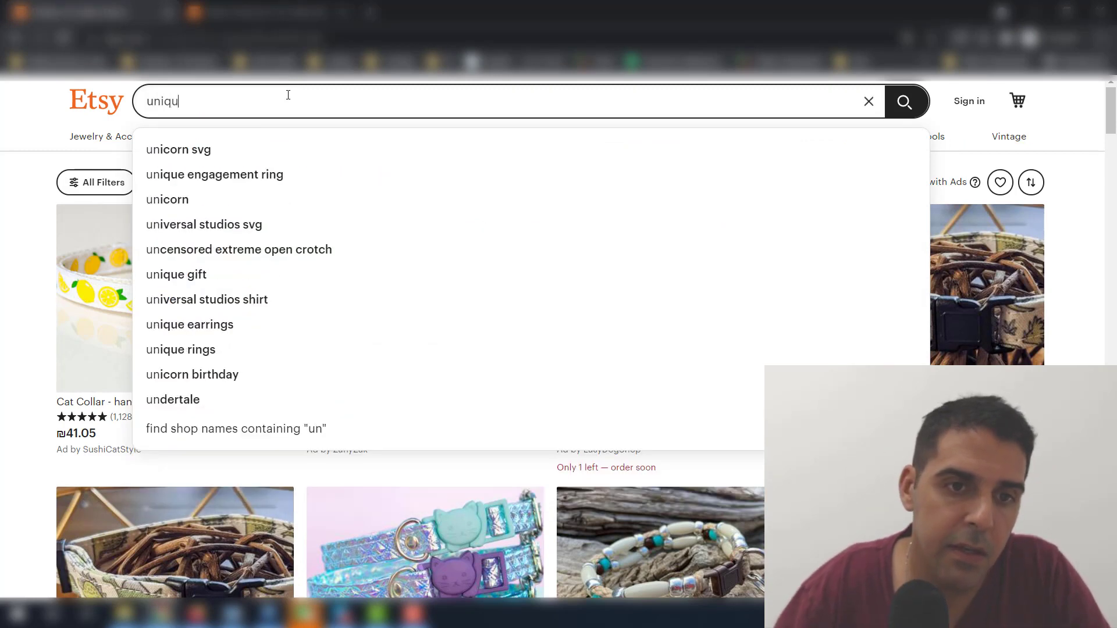
type("e home decor")
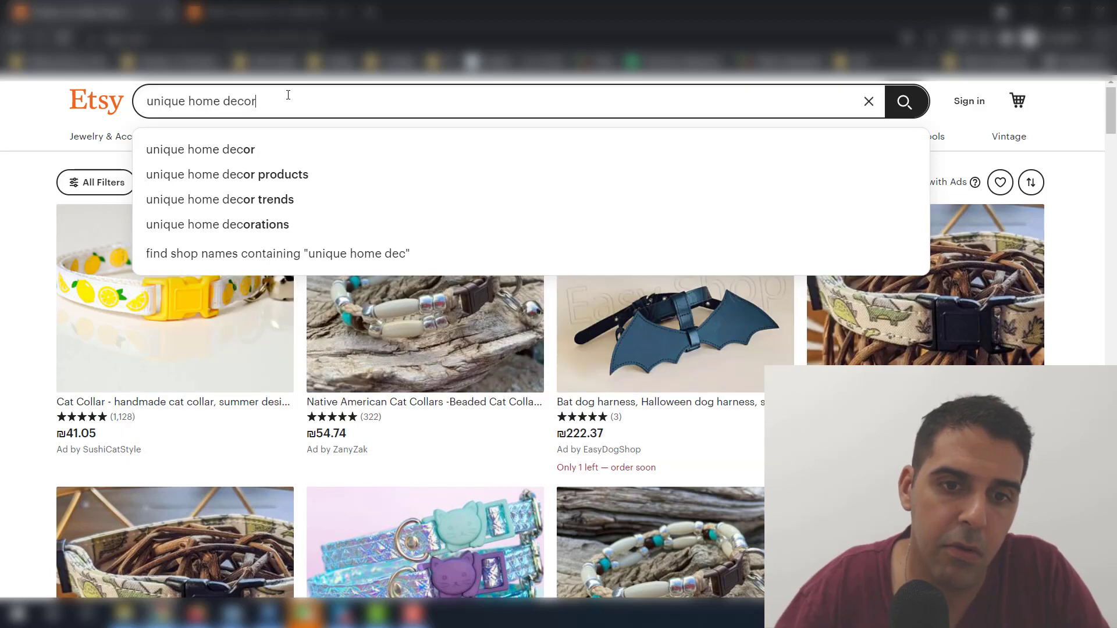
key("Down")
key("Return")
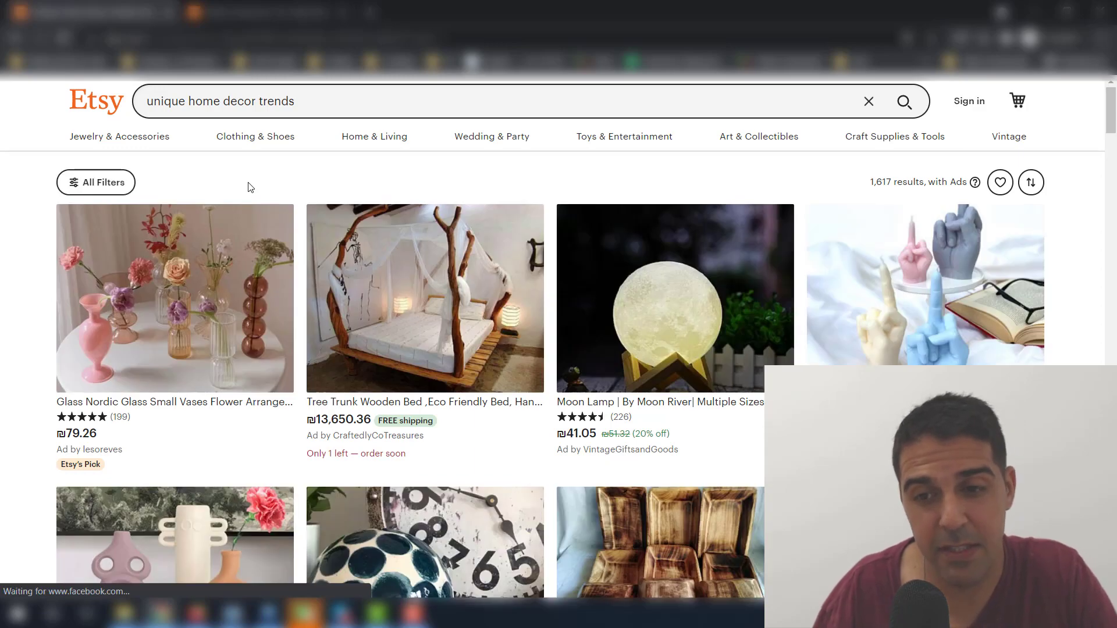
- View the Middle Finger Candle listing from the home decor results and copy "Middle Finger Candle" from its title
scroll(250, 186, "down", 1)
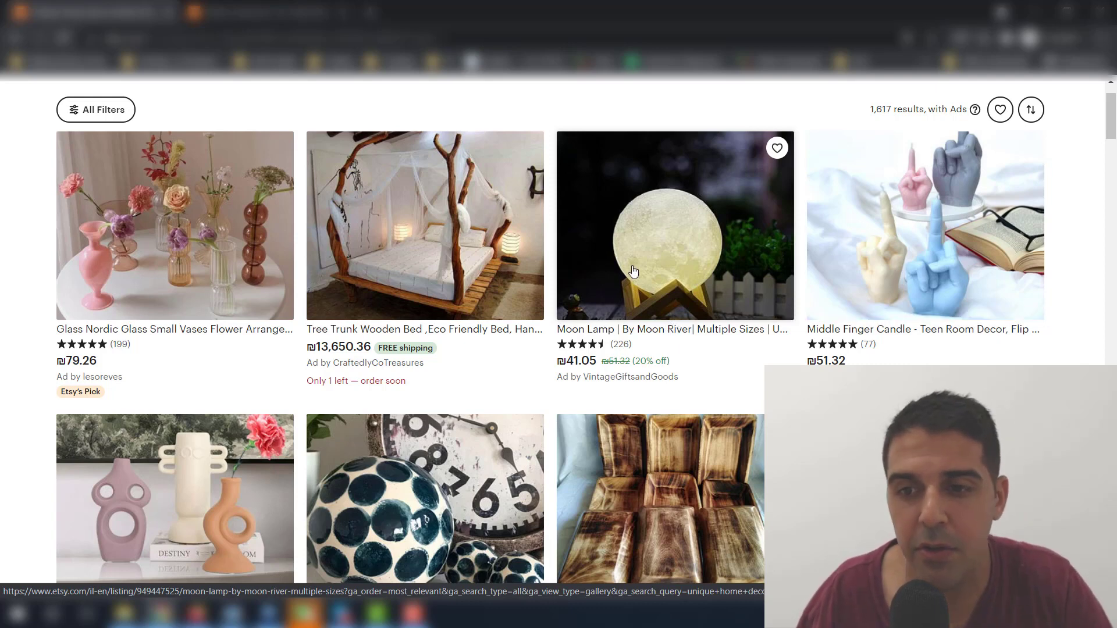
left_click(819, 264)
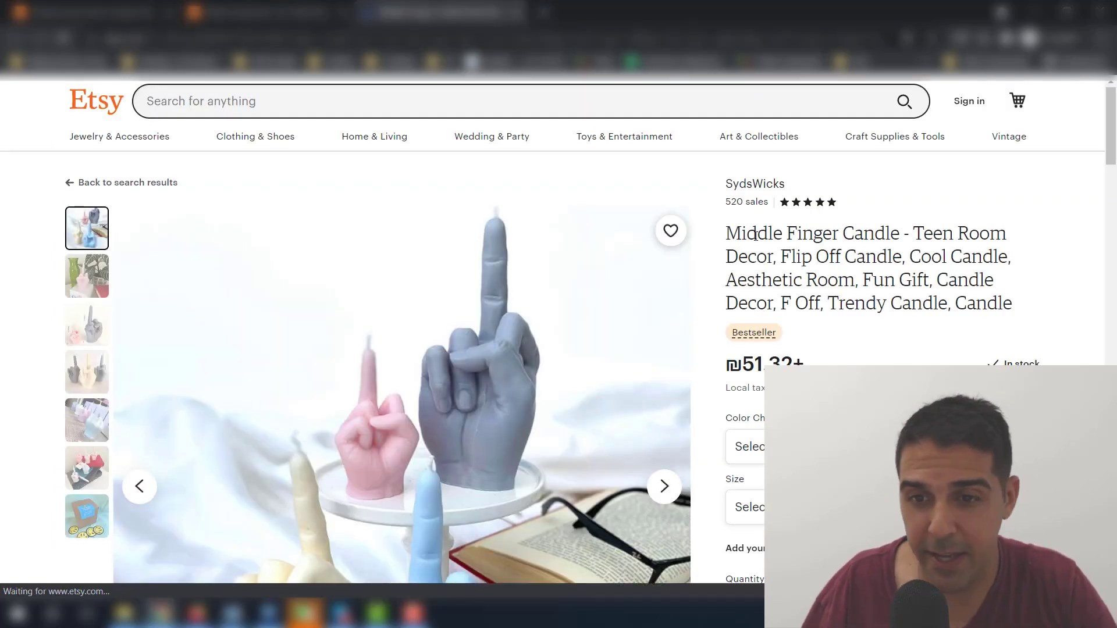
left_click_drag(727, 232, 842, 229)
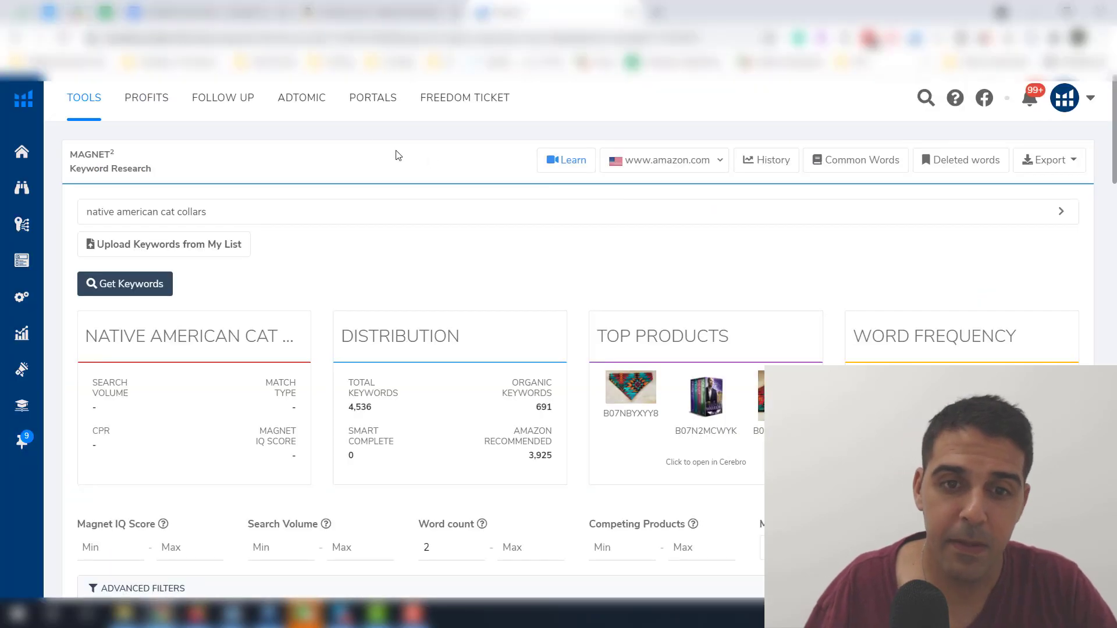
- Review the Xray and Magnet results for native american cat collars
left_click(385, 4)
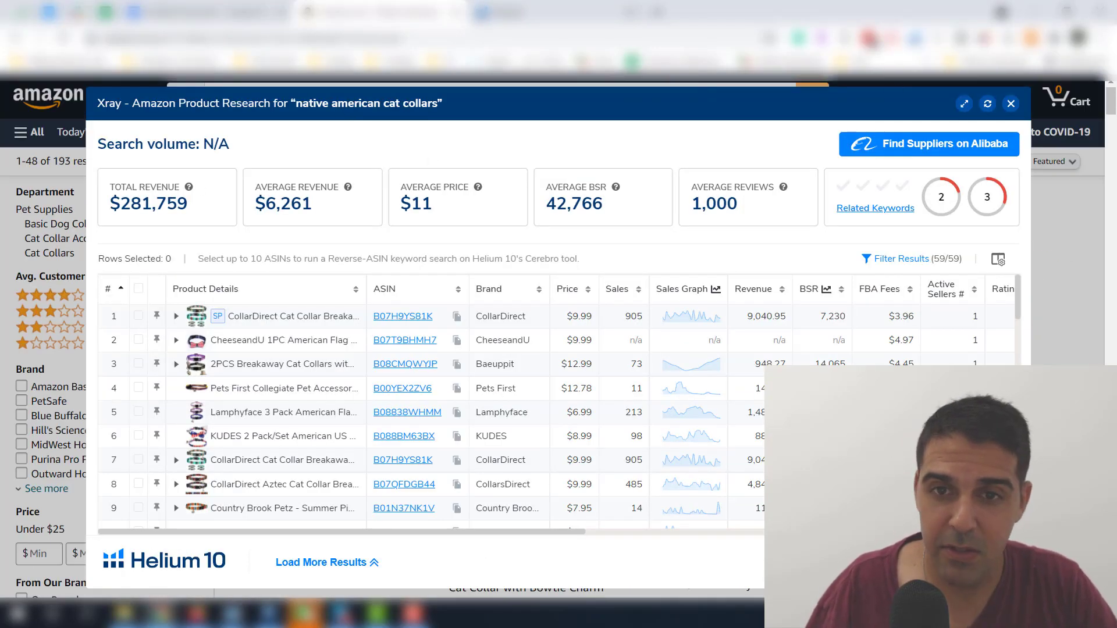
left_click(489, 4)
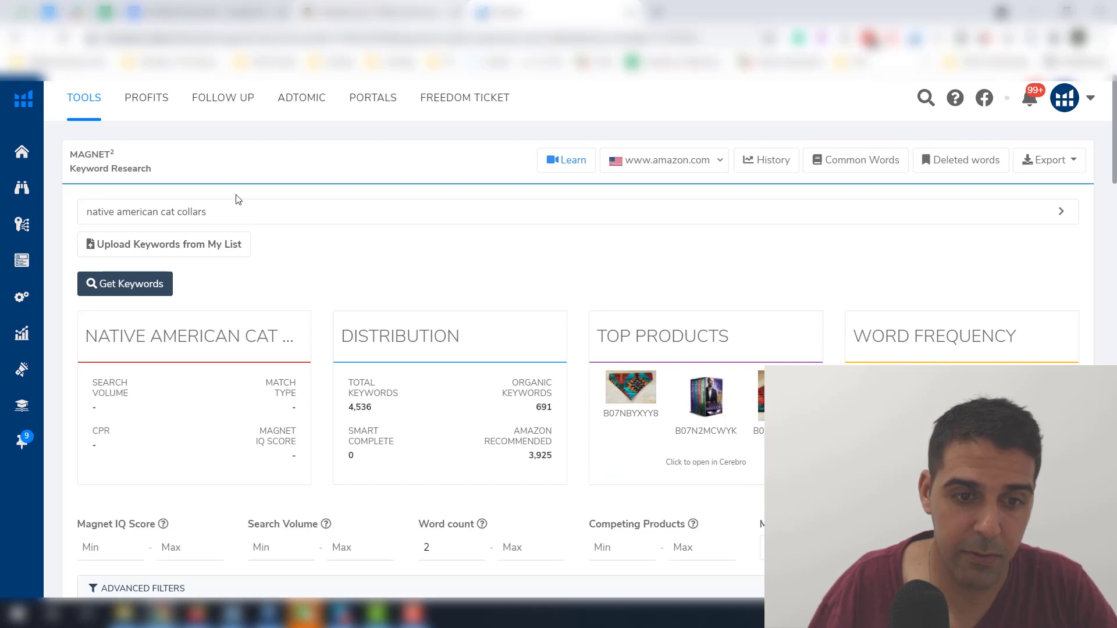
scroll(238, 200, "down", 5)
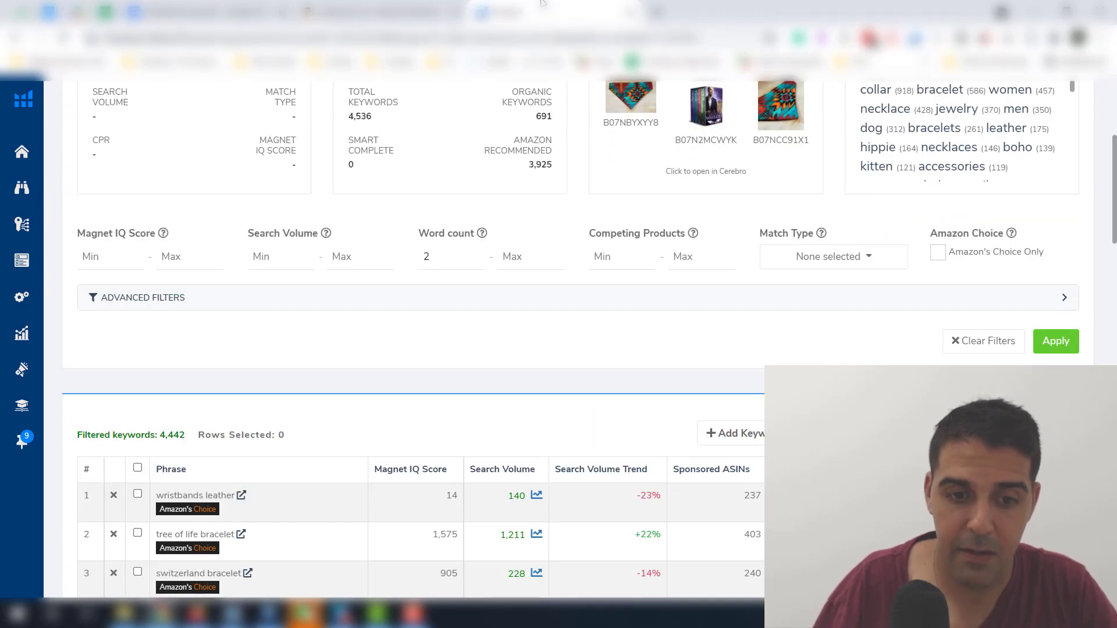
- Return to Amazon, leave the Xray report and search for "Middle Finger Candle"
left_click(410, 2)
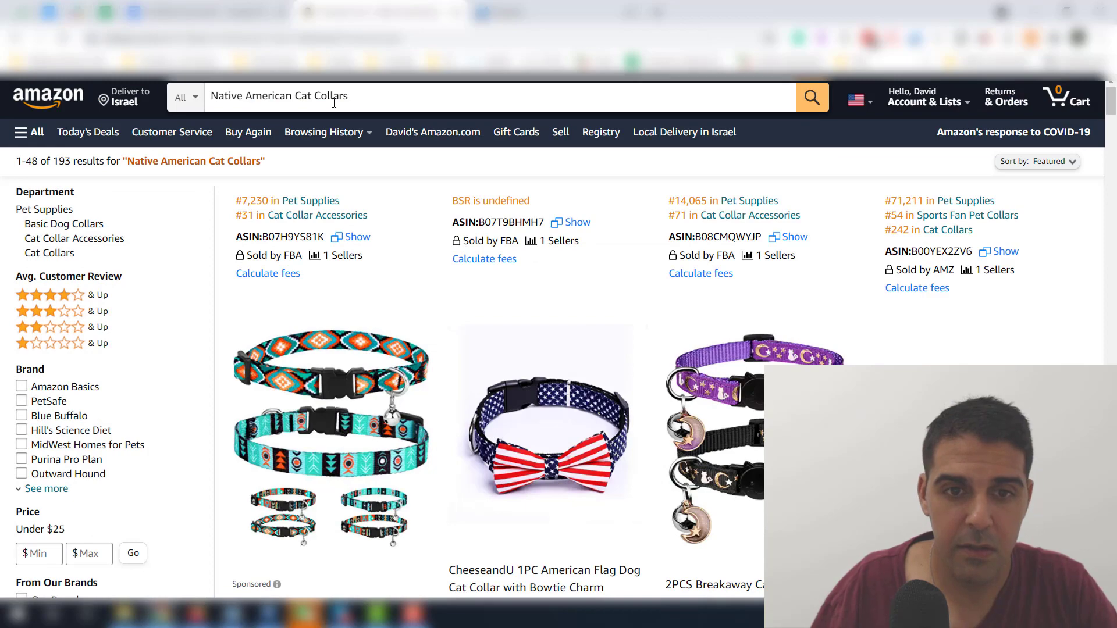
left_click(333, 99)
key("ctrl+a")
type("Middle Finger Candle")
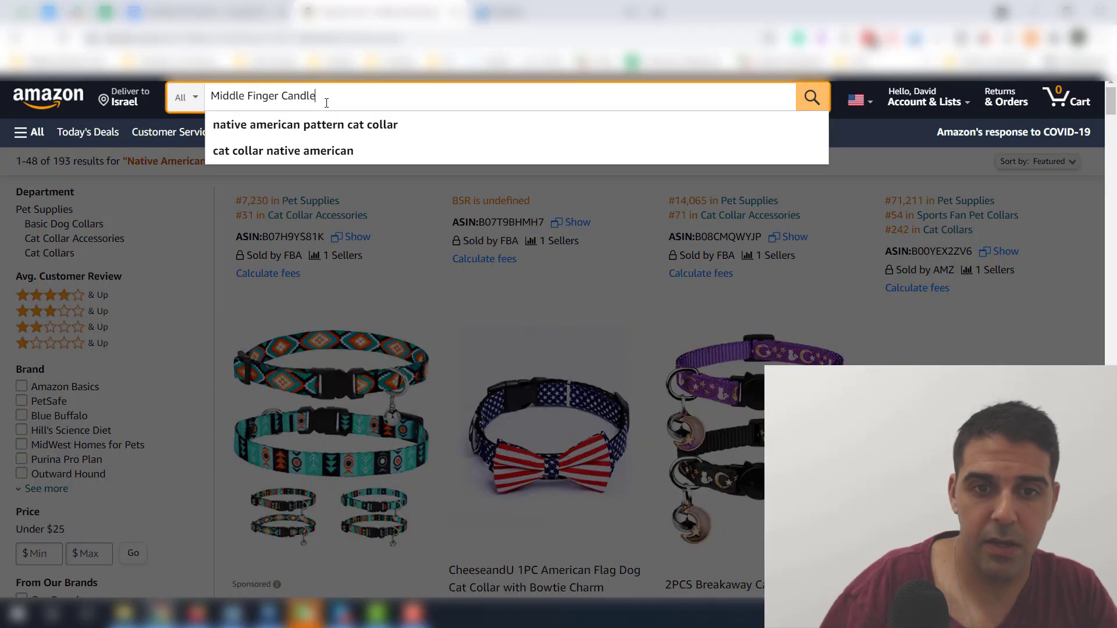
key("Return")
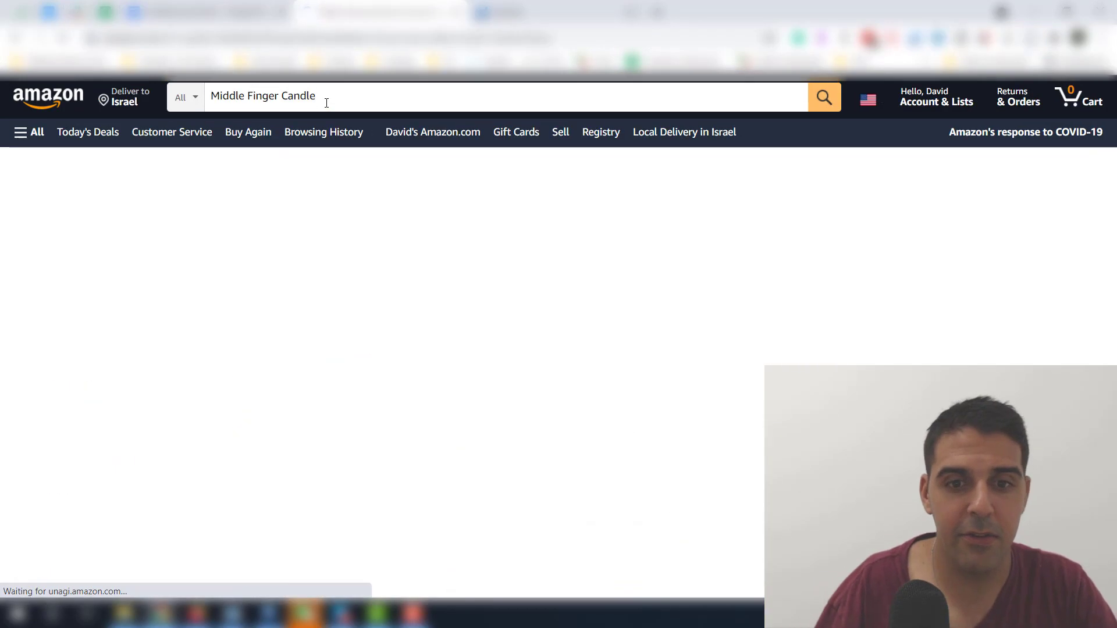
- Examine the prices, reviews and sales ranks of the middle finger candles in the Amazon results
scroll(684, 477, "down", 7)
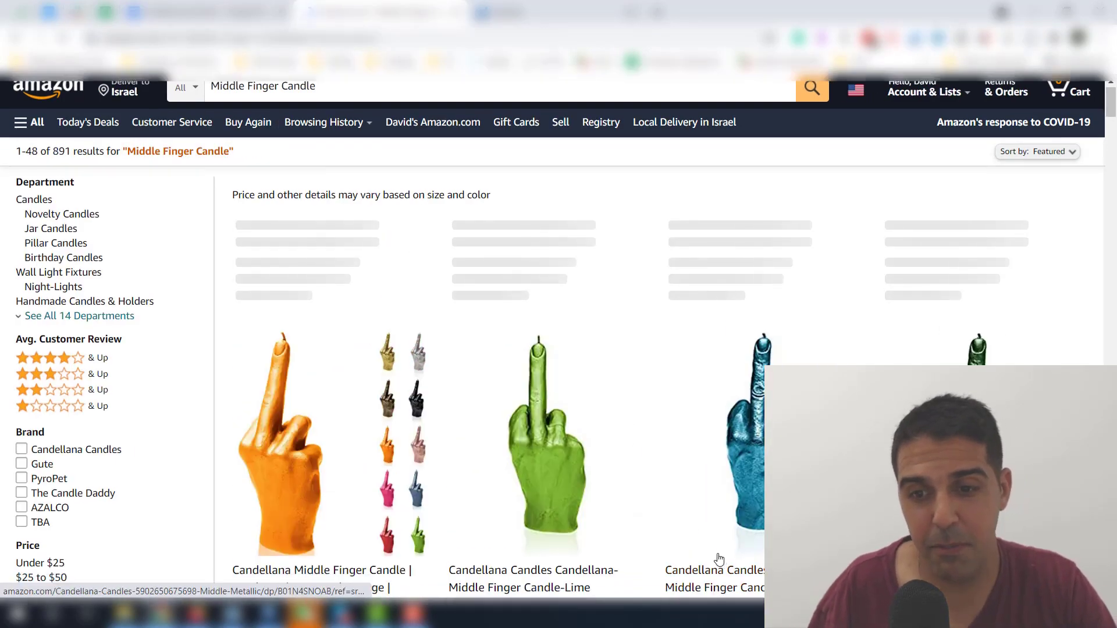
scroll(683, 477, "down", 6)
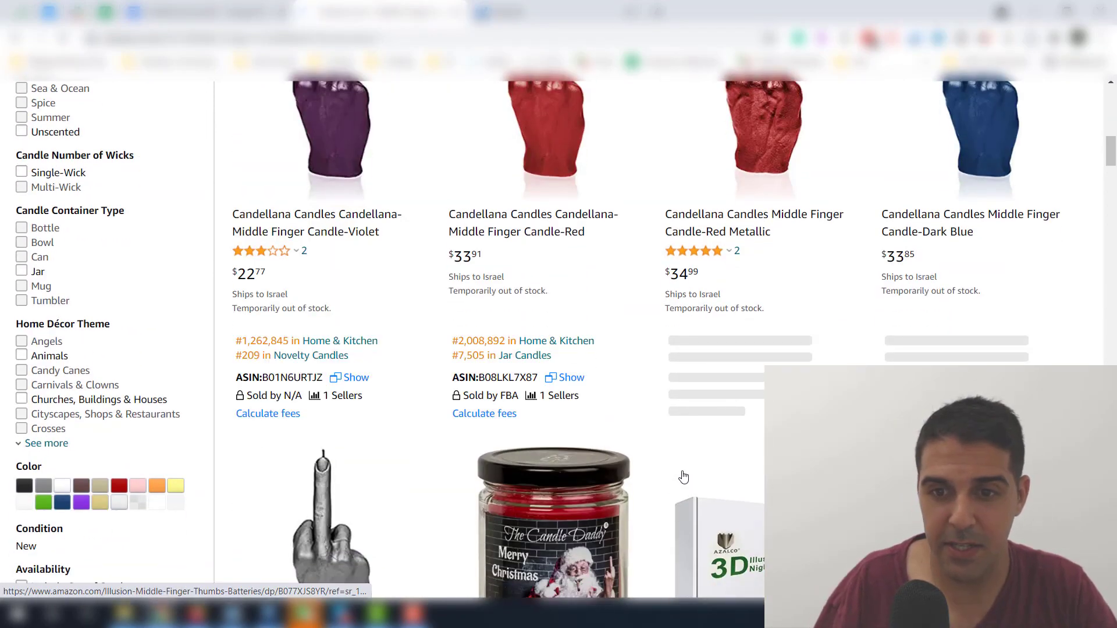
scroll(683, 477, "up", 9)
scroll(684, 477, "up", 2)
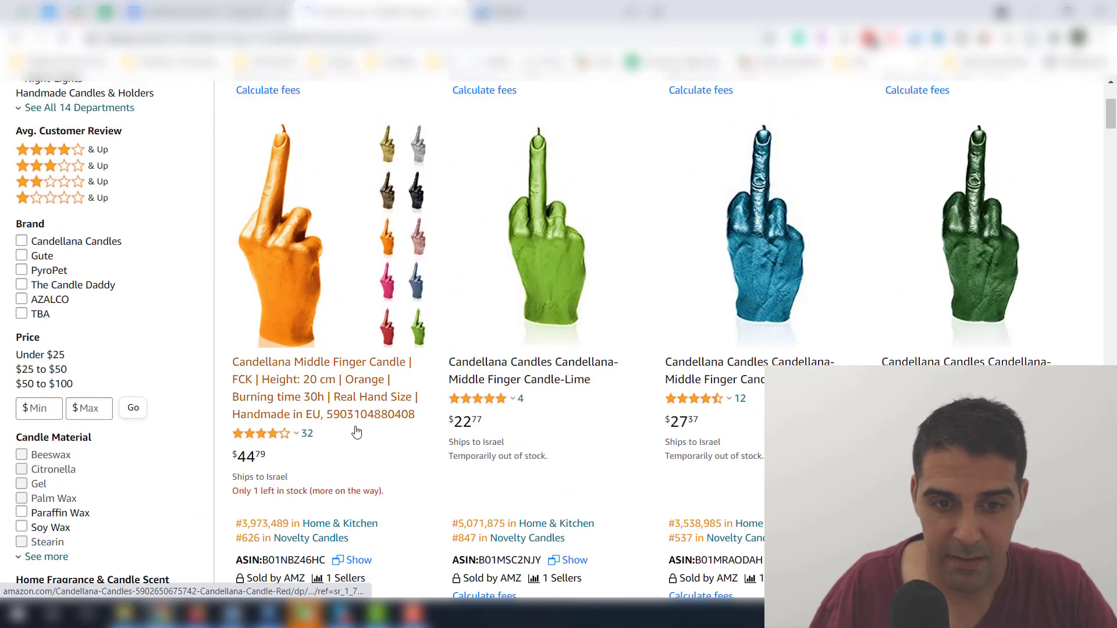
scroll(661, 366, "down", 13)
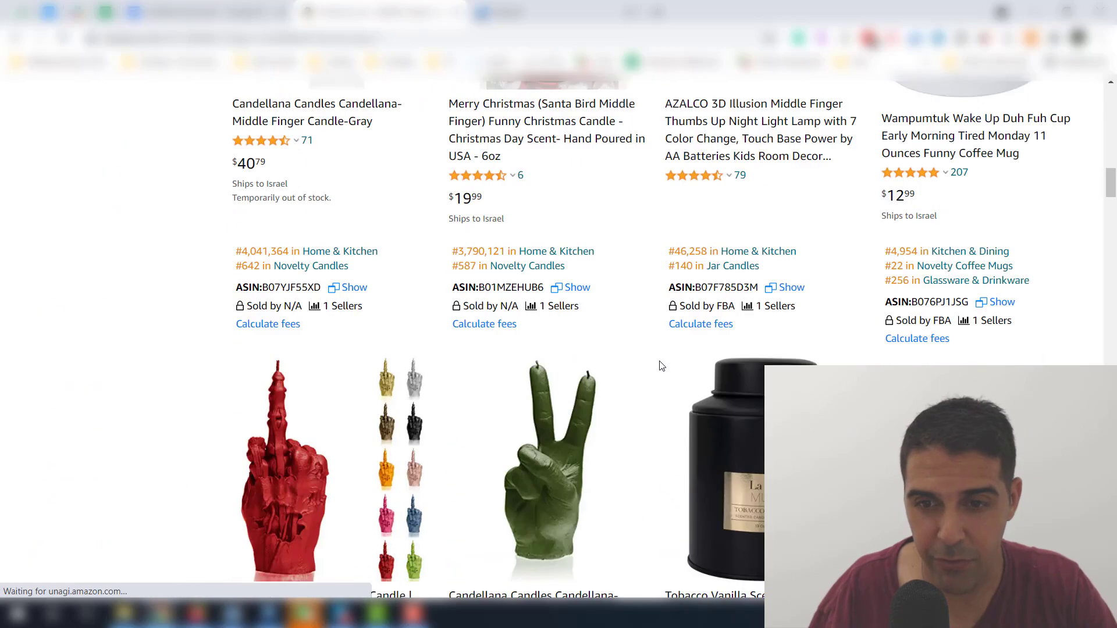
scroll(661, 366, "up", 10)
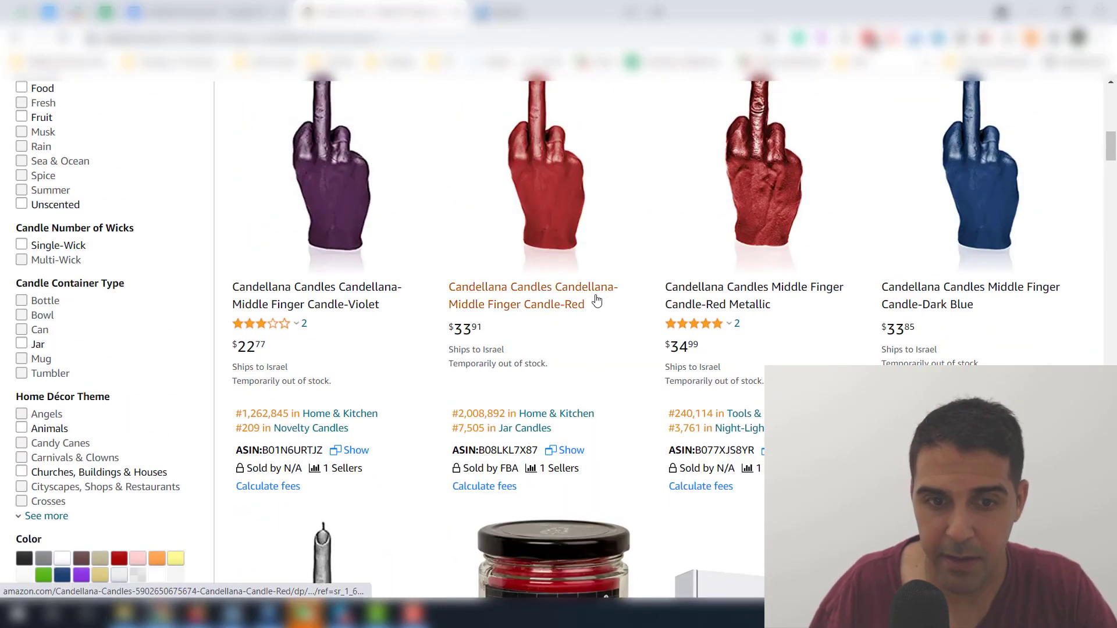
scroll(561, 300, "up", 10)
- Set the Amazon delivery location to US zip code 33487
left_click(123, 102)
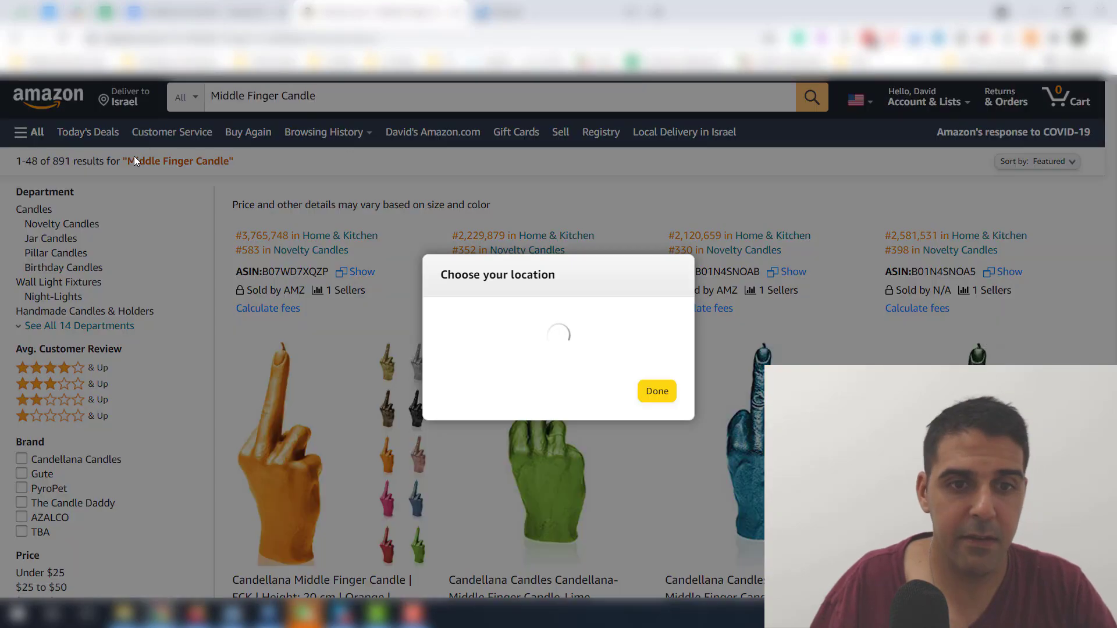
left_click(500, 347)
type("33")
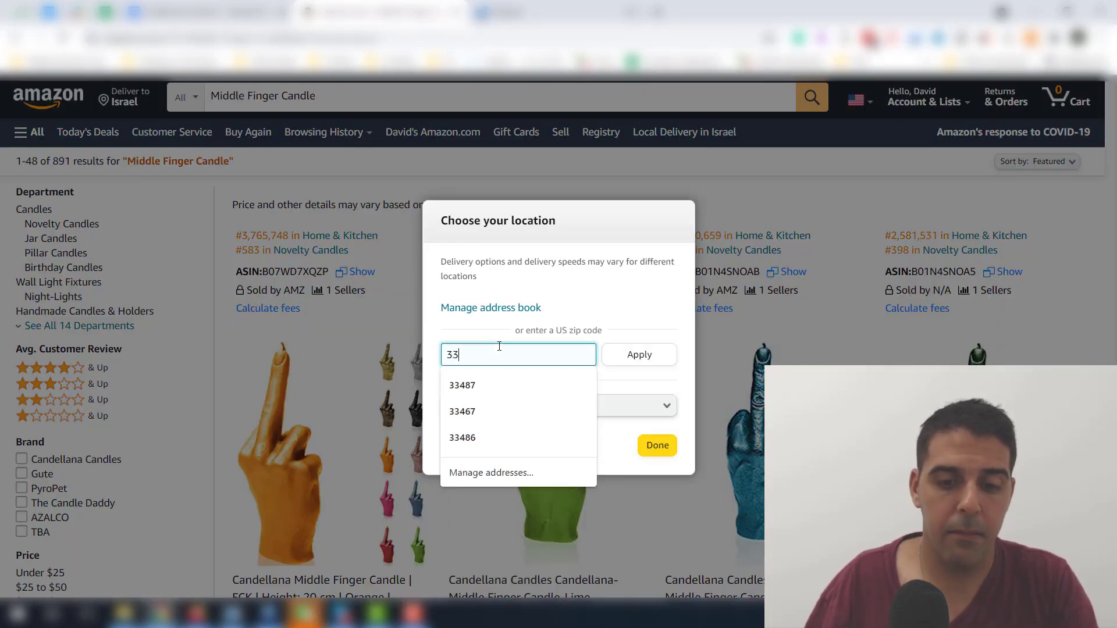
type("487")
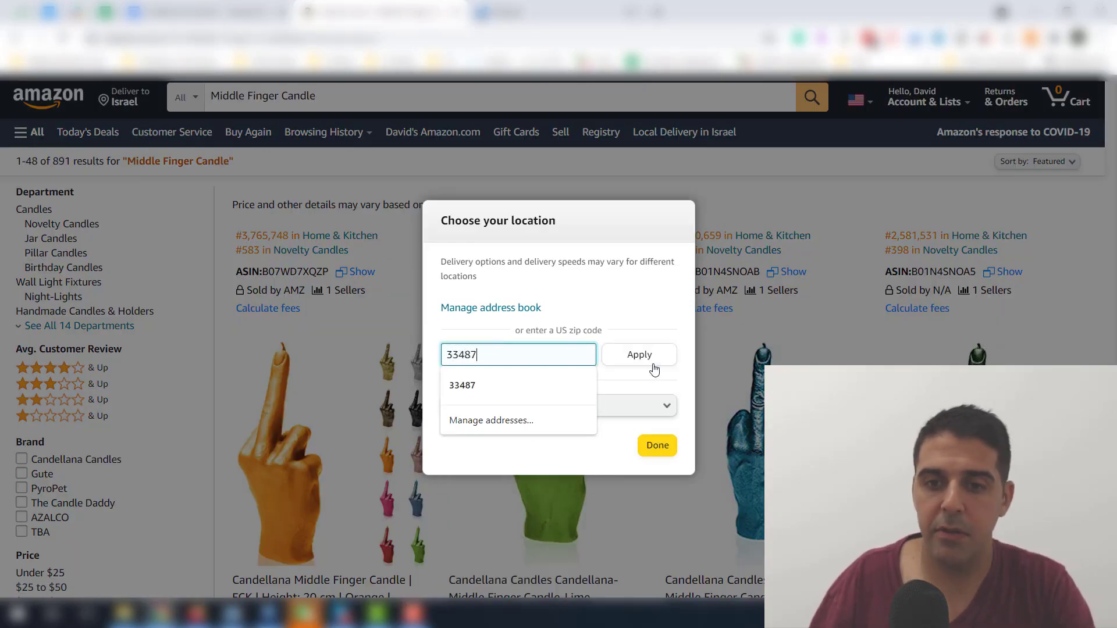
left_click(658, 445)
left_click(668, 408)
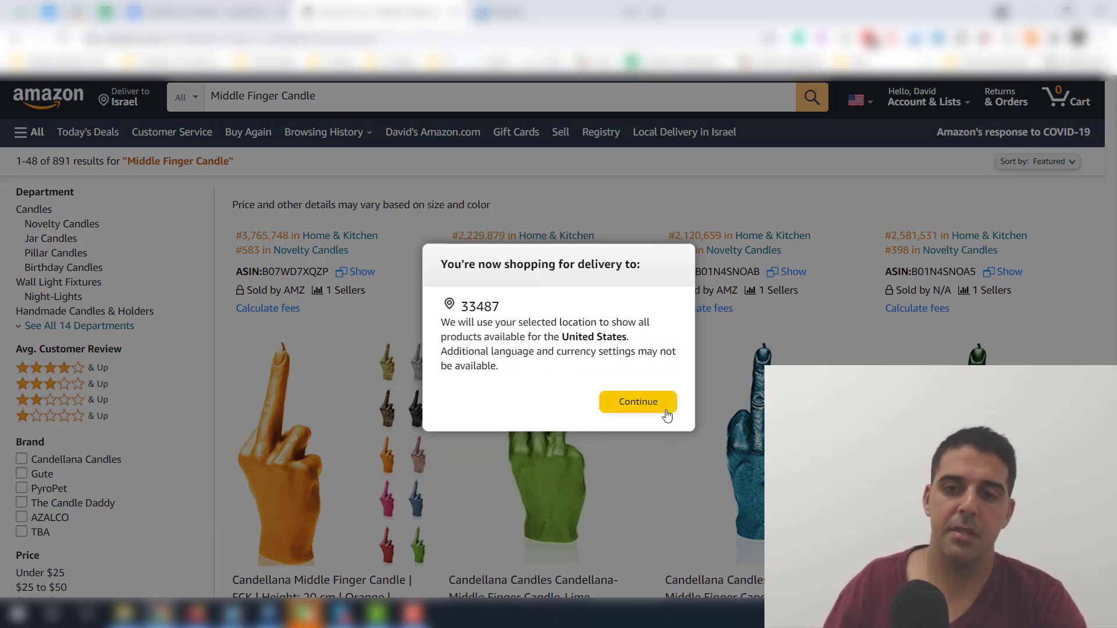
- Examine the prices, reviews, sellers and sales ranks of the middle finger candle results for US delivery
scroll(519, 280, "down", 6)
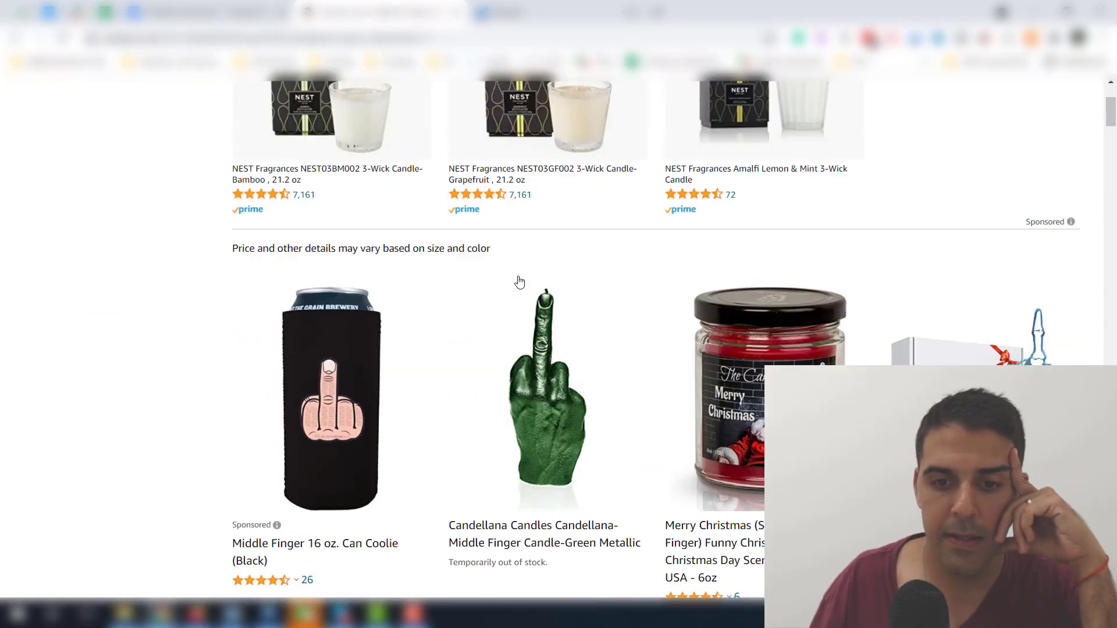
scroll(518, 280, "up", 8)
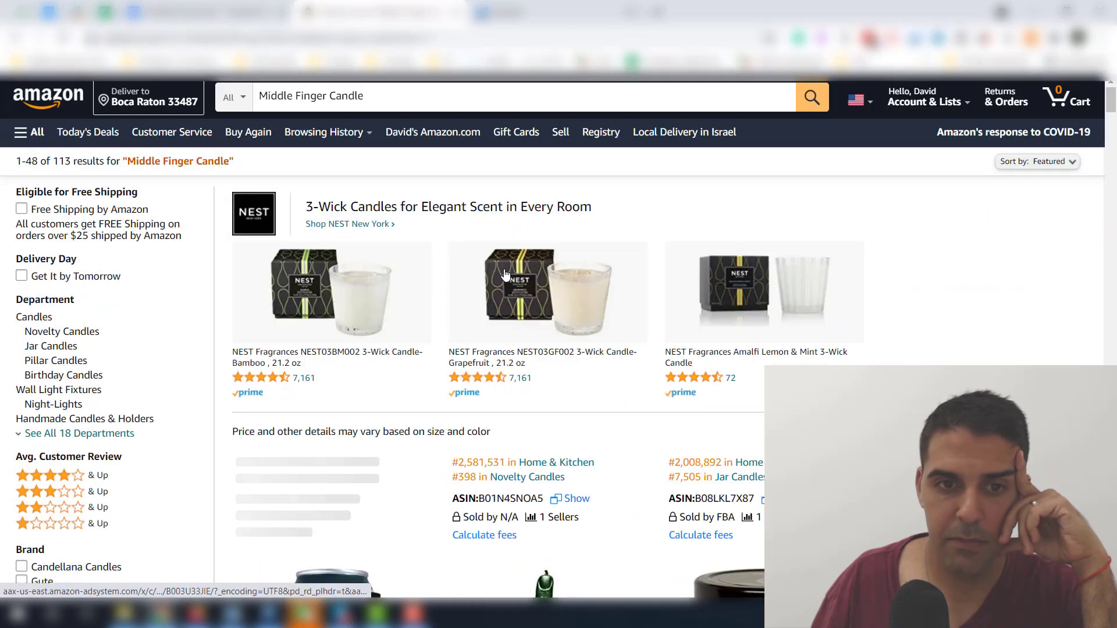
scroll(506, 275, "down", 15)
scroll(504, 269, "down", 10)
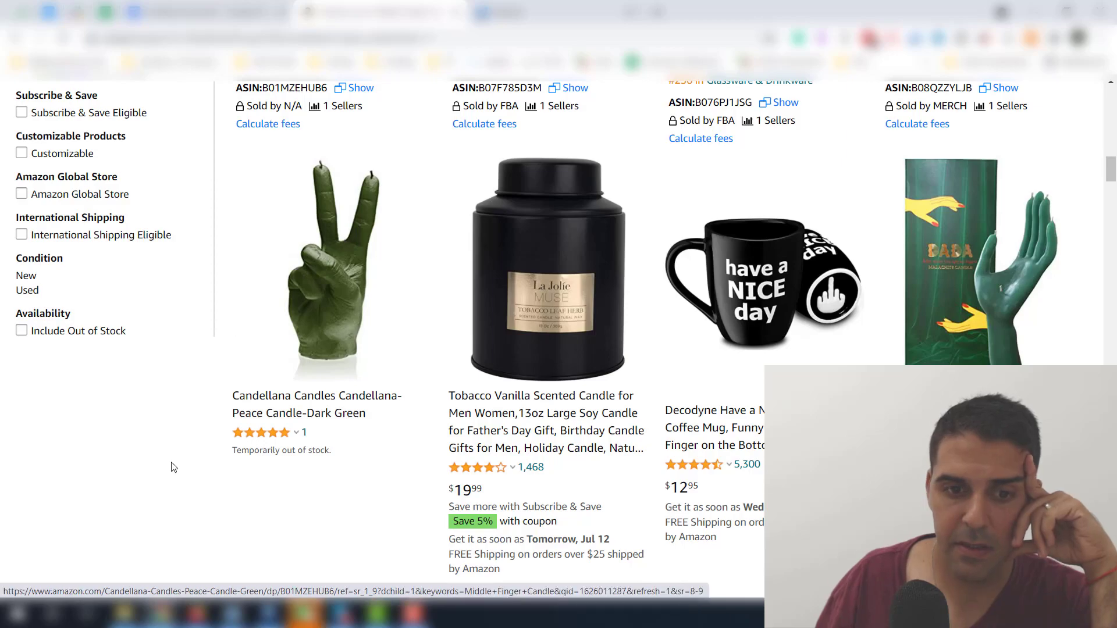
scroll(170, 476, "down", 8)
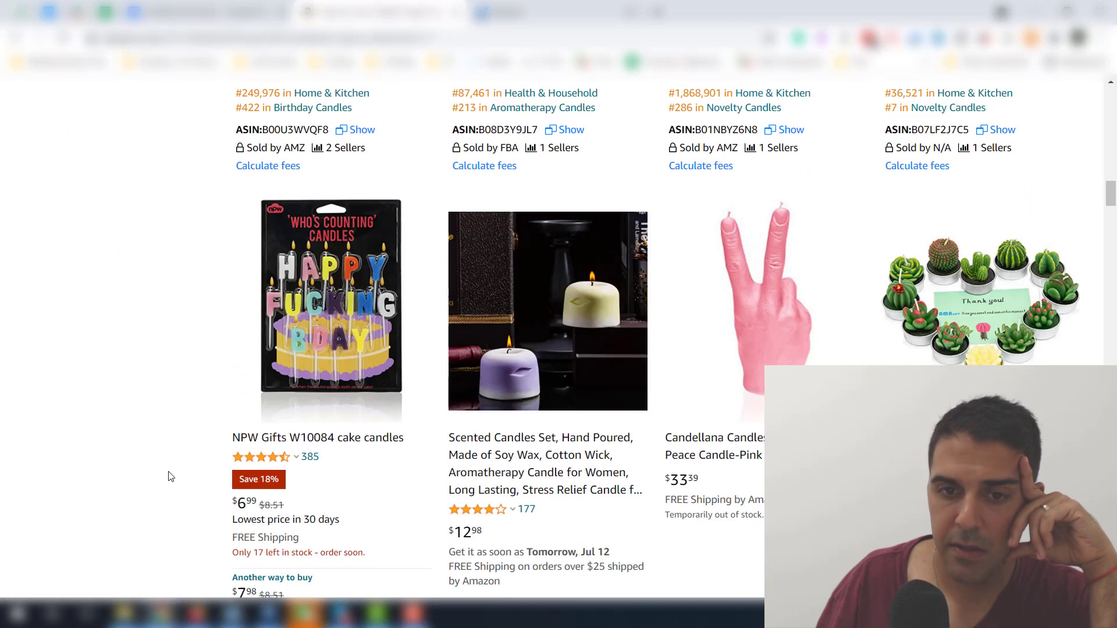
scroll(170, 476, "up", 15)
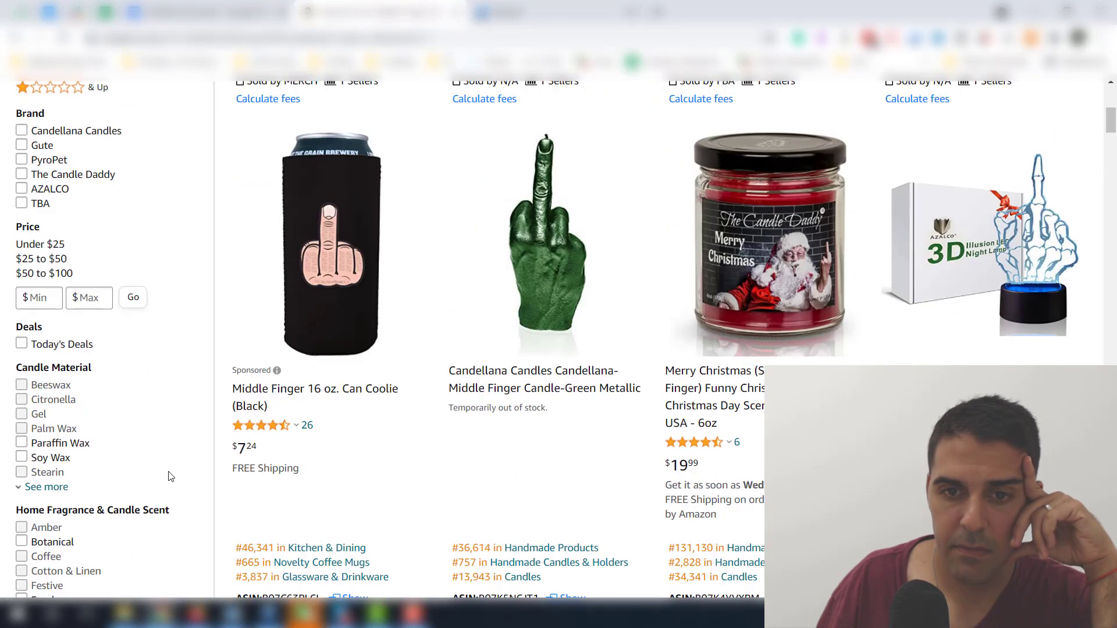
scroll(171, 476, "down", 4)
scroll(170, 476, "down", 1)
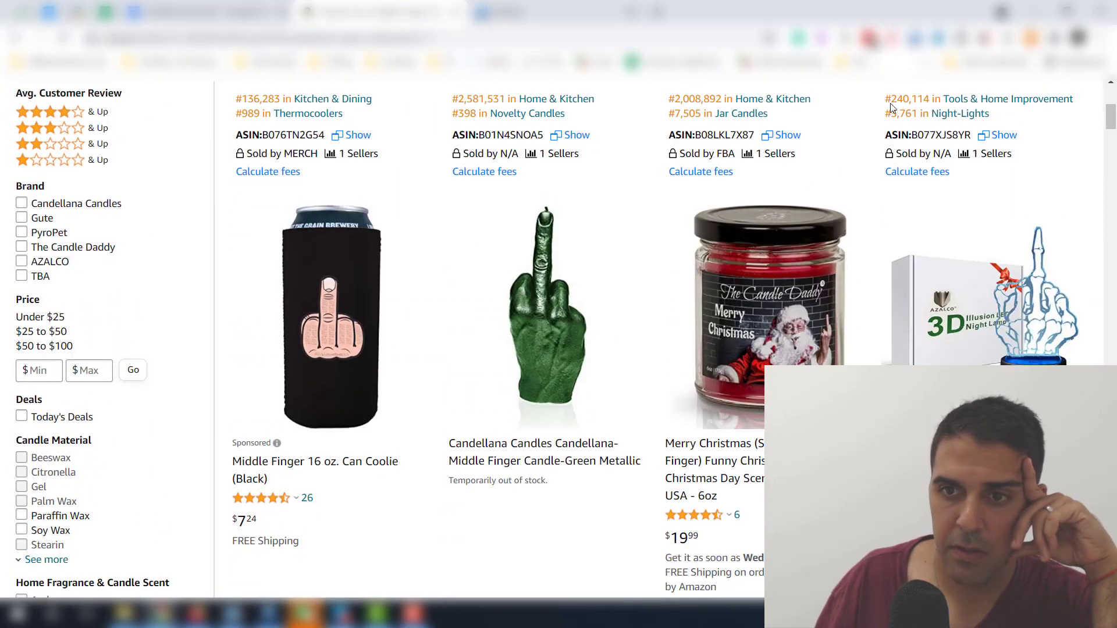
- Run Helium 10 Xray on the middle finger candle results and view the search volume history for 90 days, 1 year and all time
left_click(914, 37)
left_click(876, 174)
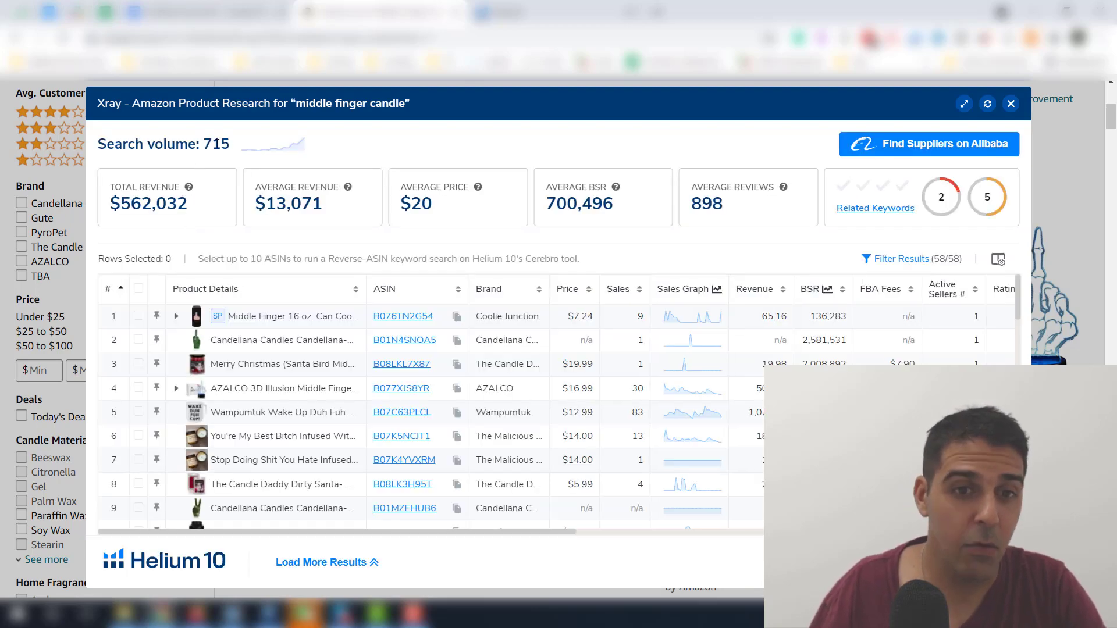
left_click(299, 153)
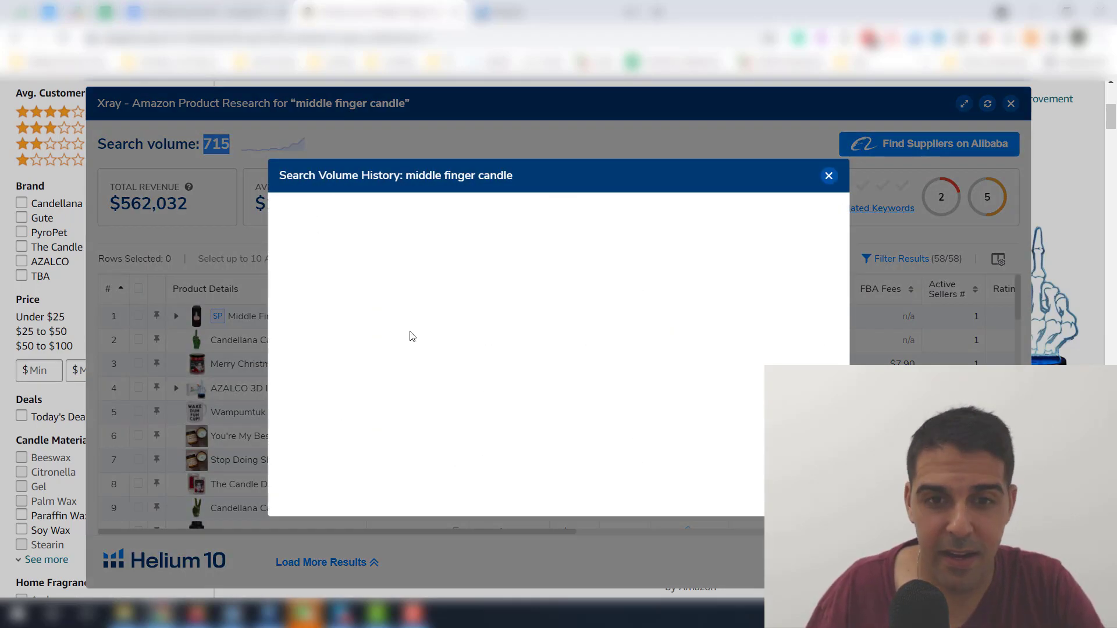
mouse_move(523, 254)
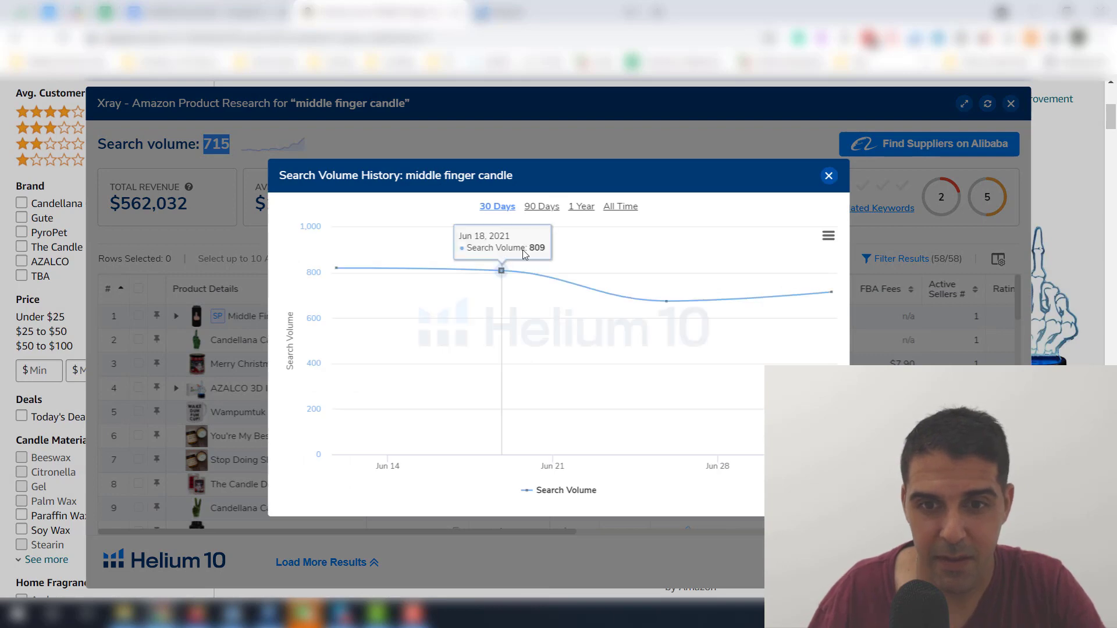
left_click(545, 209)
left_click(581, 208)
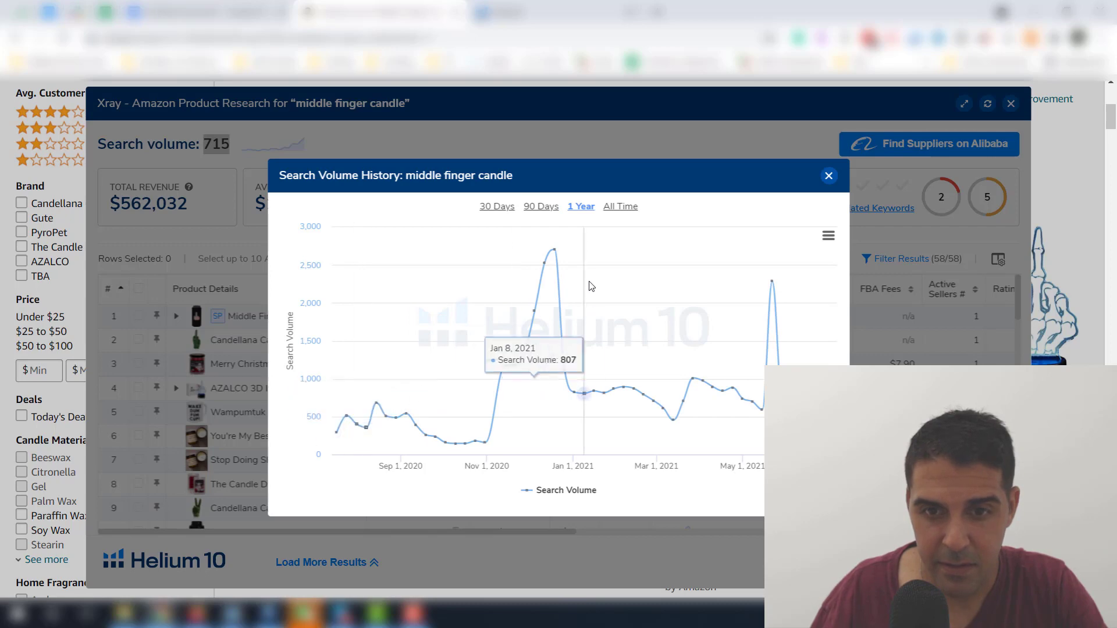
left_click(620, 208)
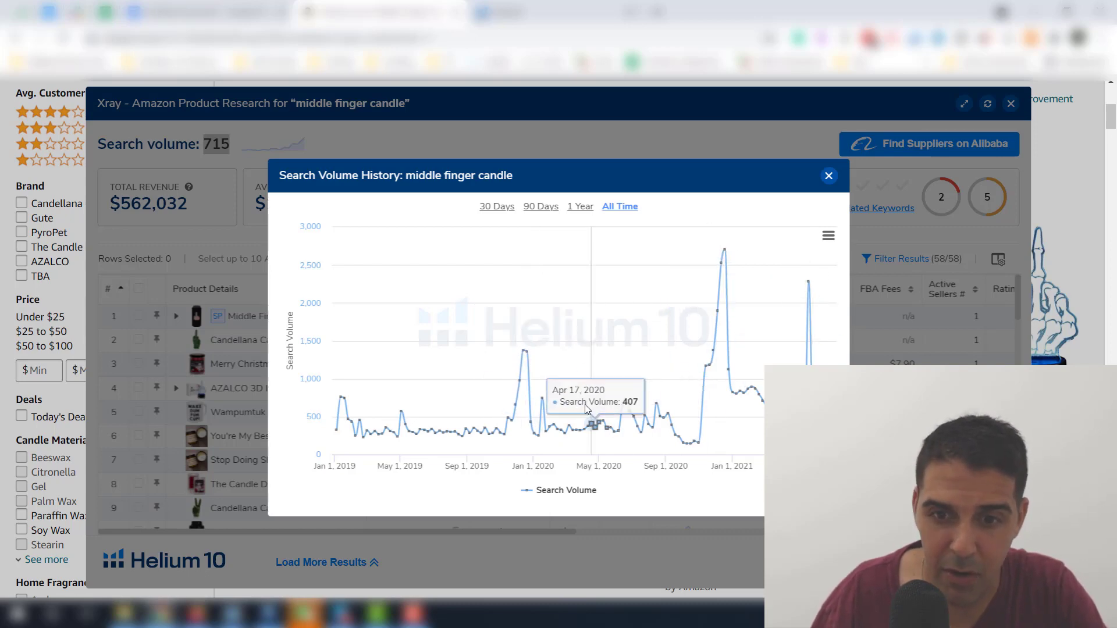
left_click(829, 175)
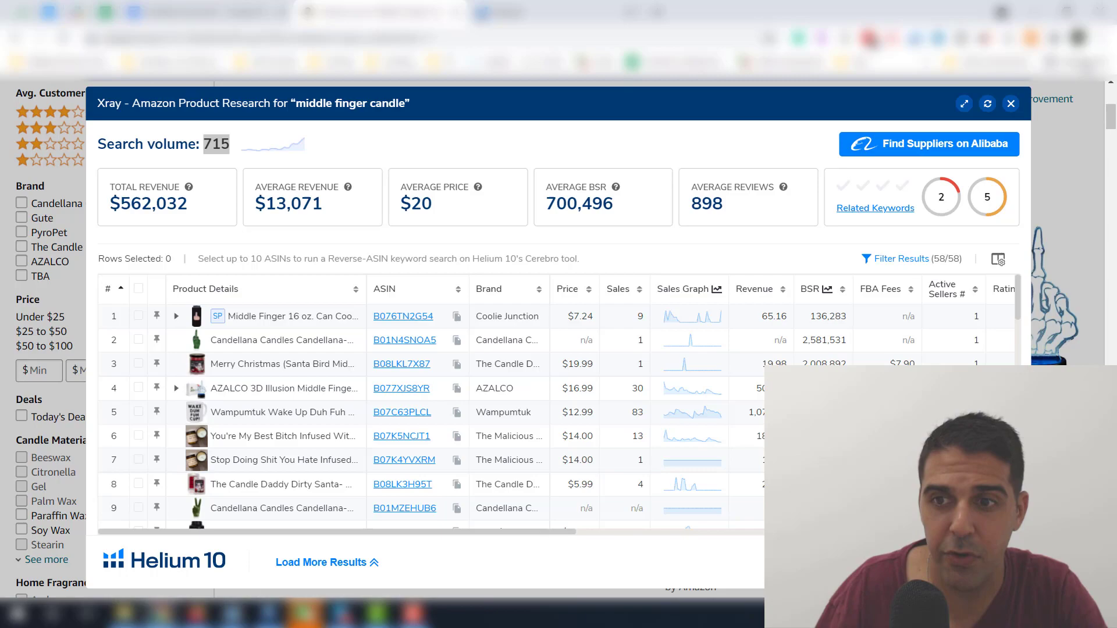
- Leave the Xray report and look over the middle finger candle listings in the Amazon results
left_click(1011, 104)
scroll(445, 368, "down", 10)
scroll(445, 372, "up", 10)
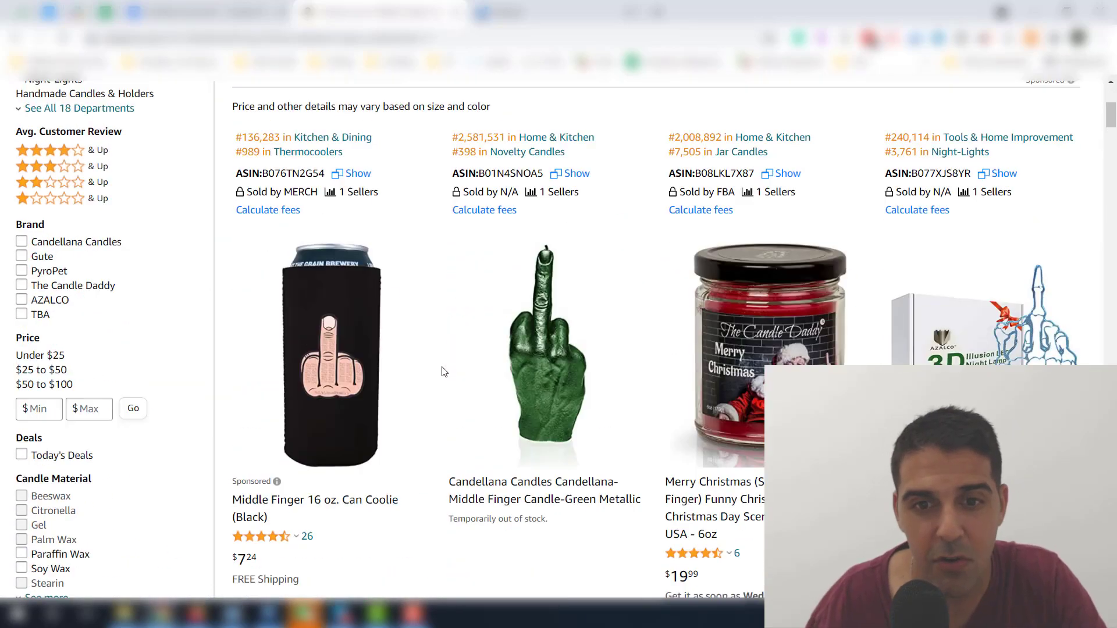
scroll(446, 372, "up", 1)
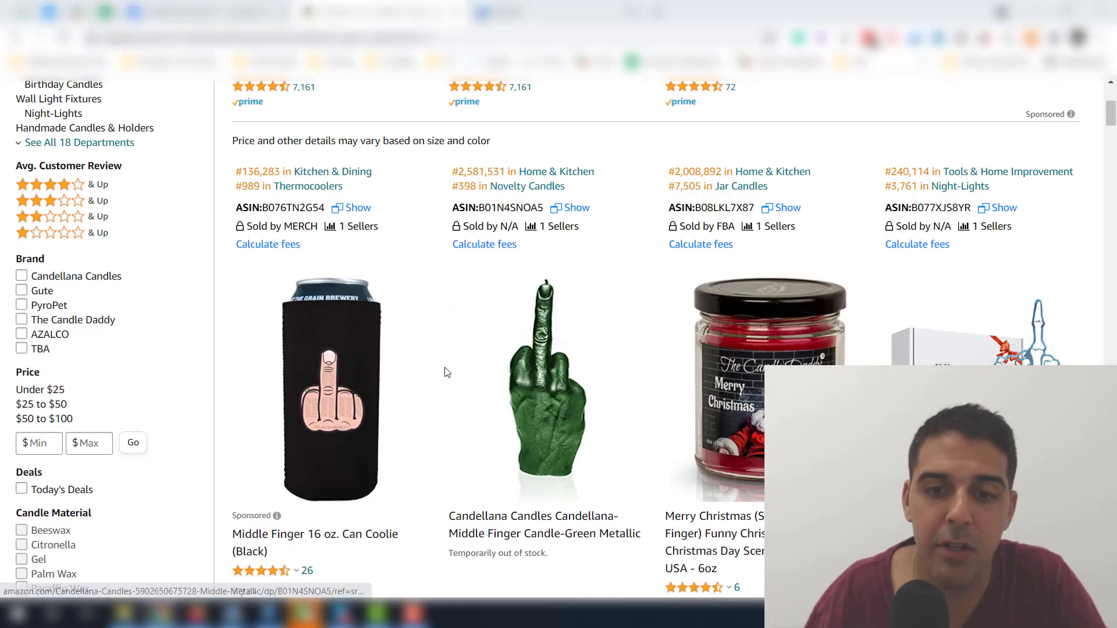
- Switch to the Etsy Middle Finger Candle listing and view its first and second product photos
key("alt+Tab")
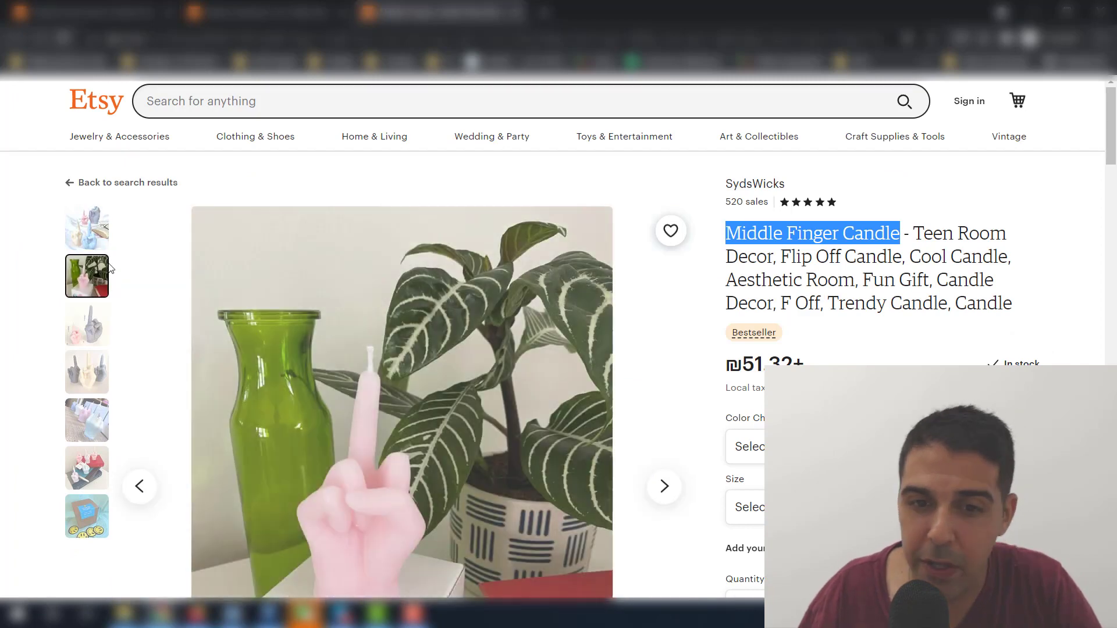
left_click(108, 244)
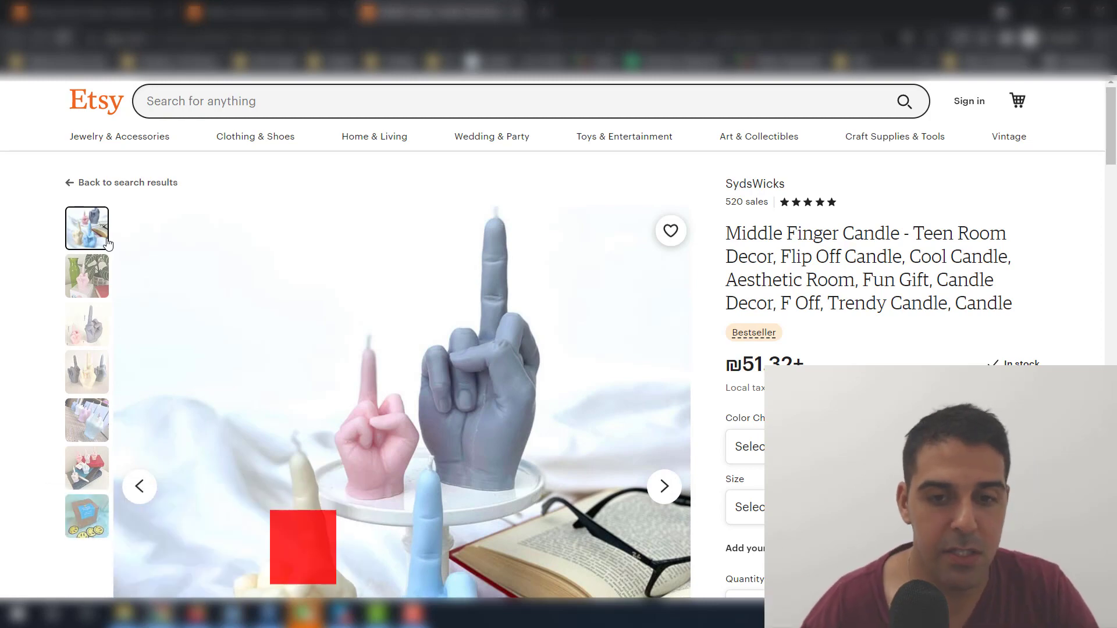
key("alt+Tab")
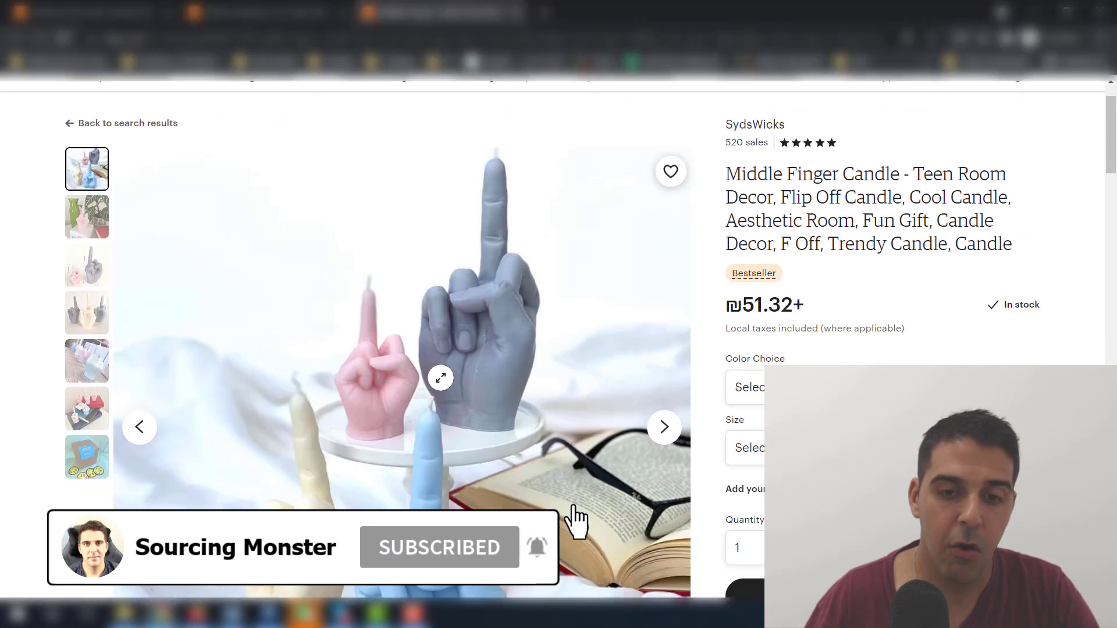
scroll(407, 320, "down", 3)
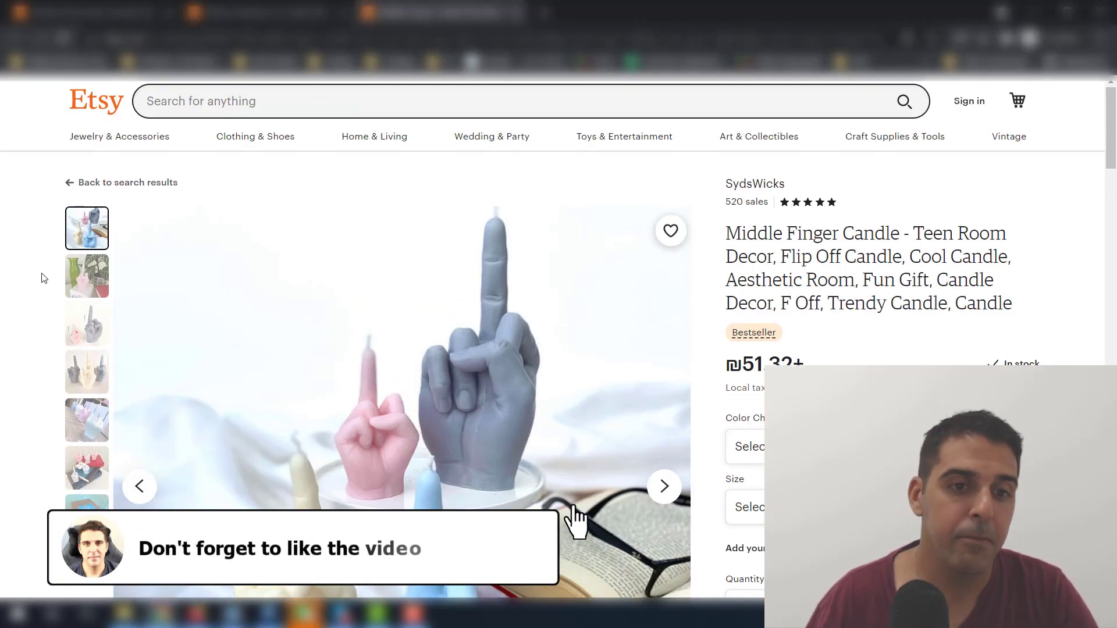
left_click(86, 280)
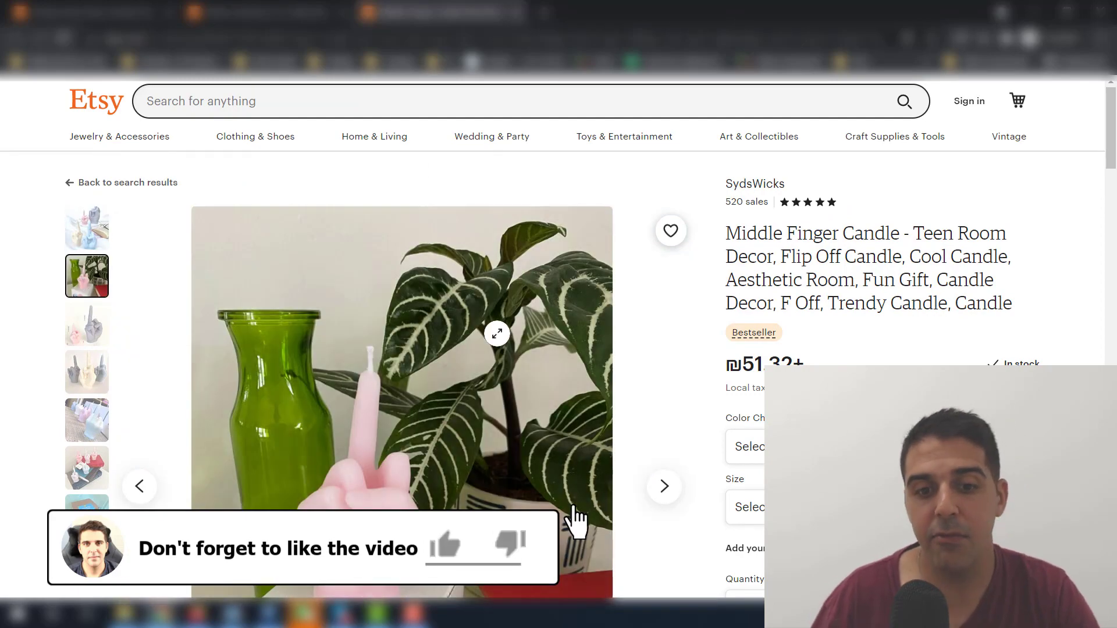
scroll(497, 333, "down", 4)
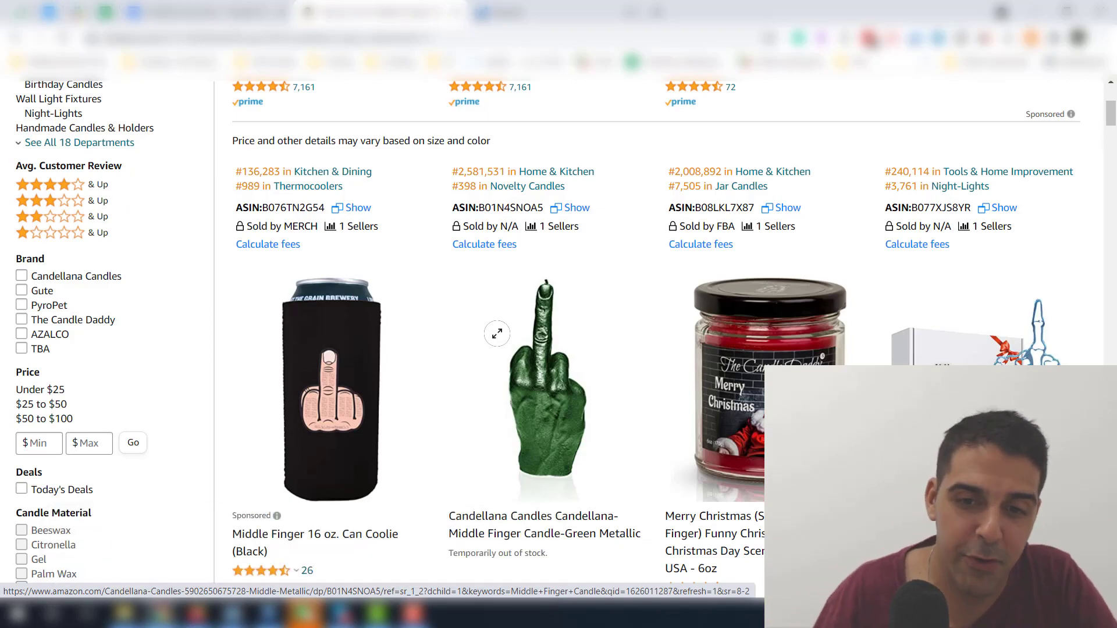
- Compare the Etsy candle with the competing products in the Amazon results
scroll(508, 331, "down", 20)
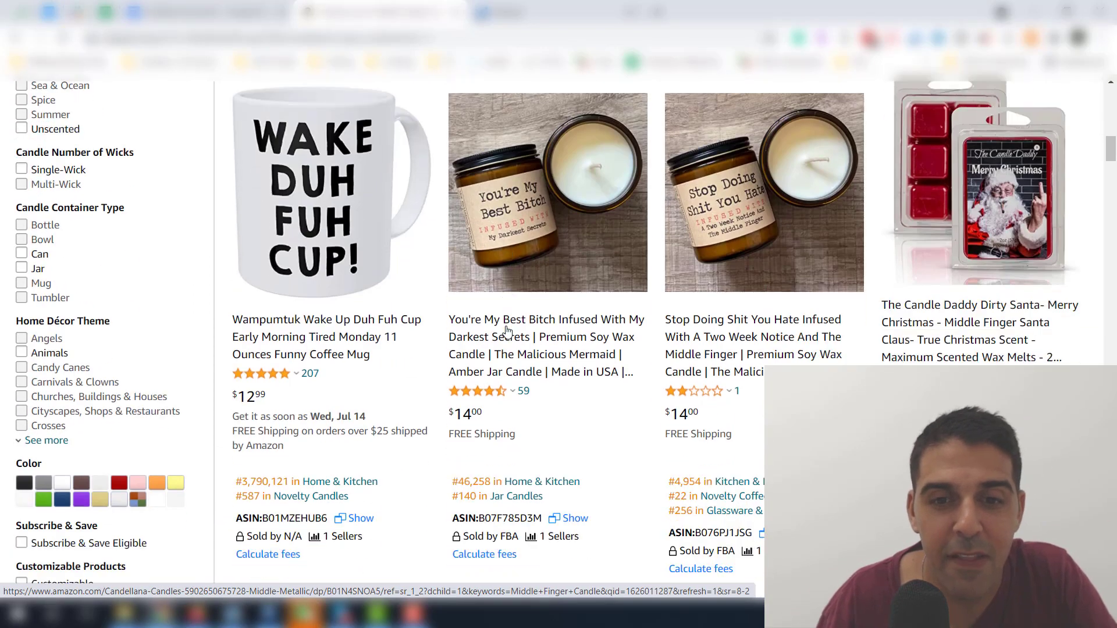
scroll(507, 331, "down", 3)
scroll(524, 349, "up", 20)
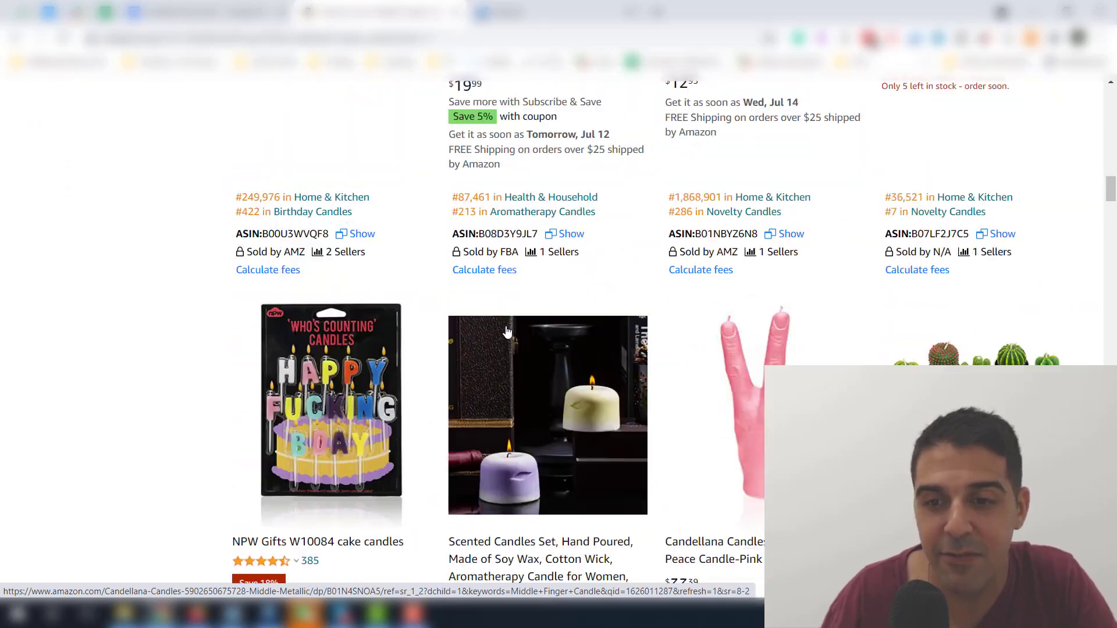
scroll(534, 370, "down", 8)
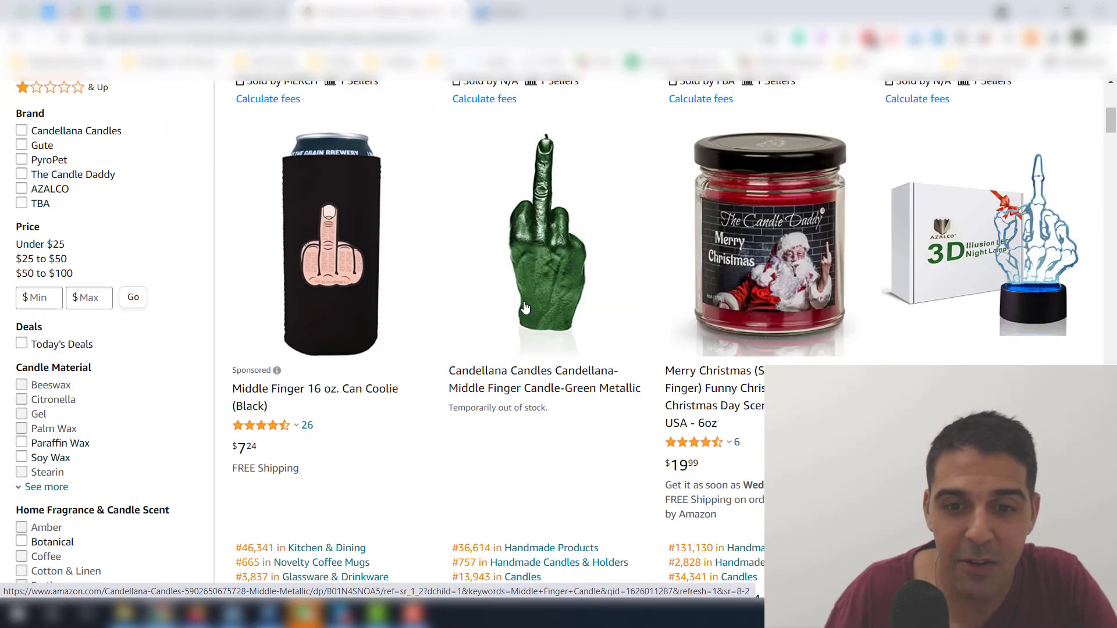
- Run Xray on the Amazon results again and sort the products by BSR, highest number first
left_click(916, 39)
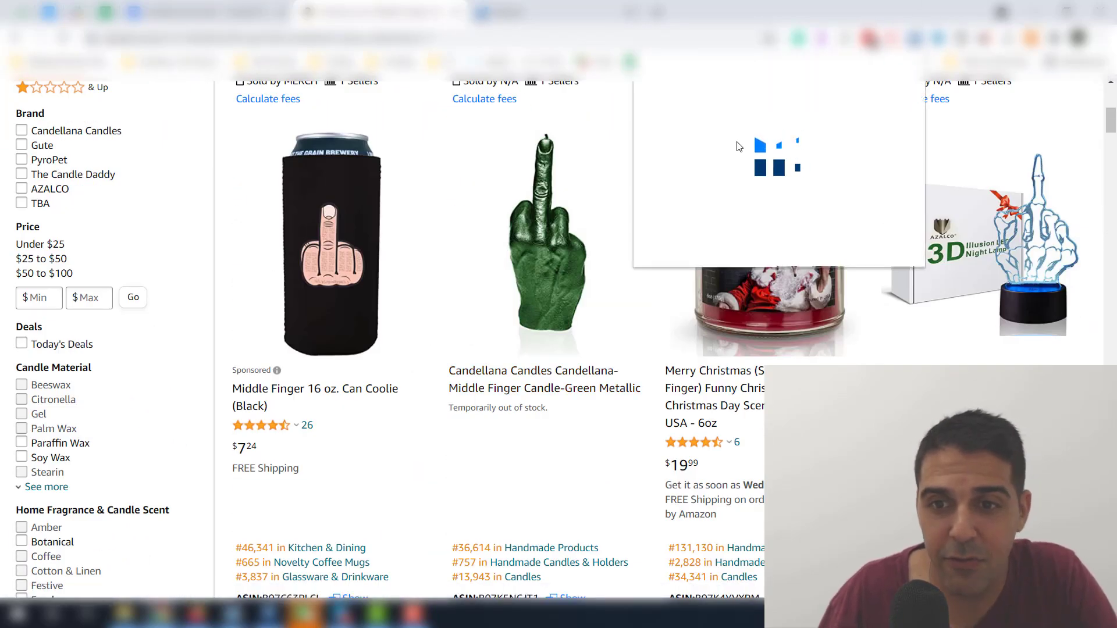
left_click(743, 184)
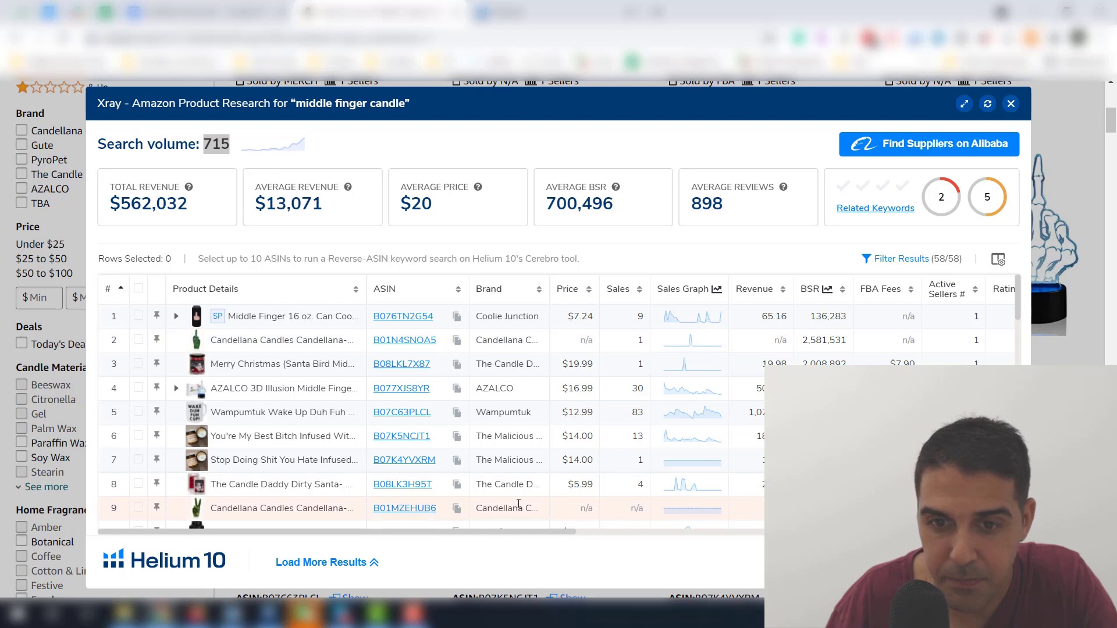
left_click(808, 288)
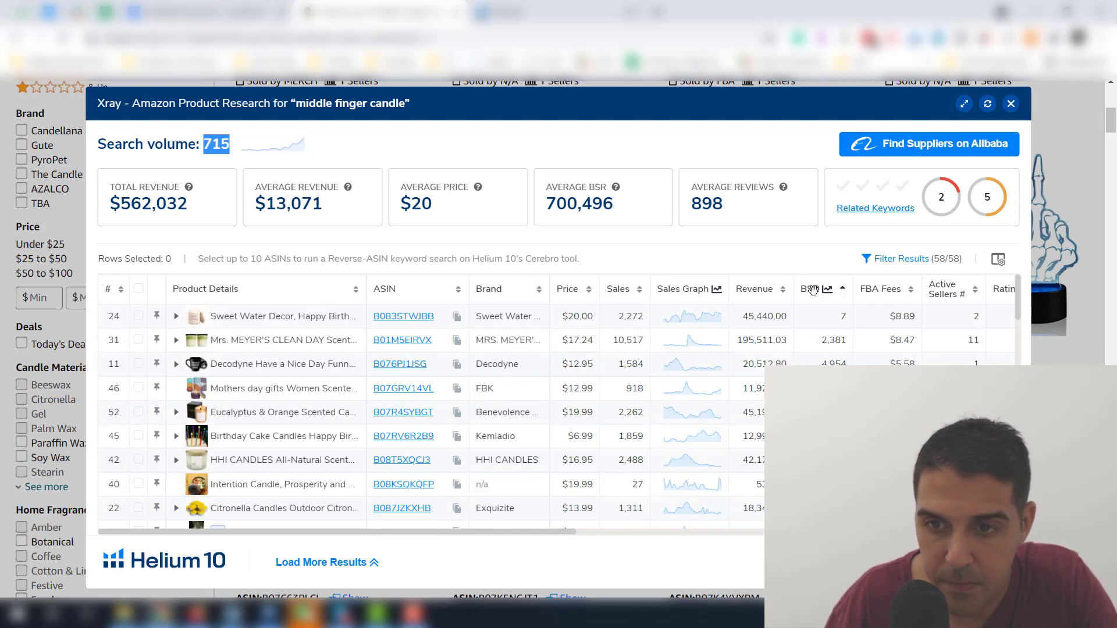
left_click(813, 290)
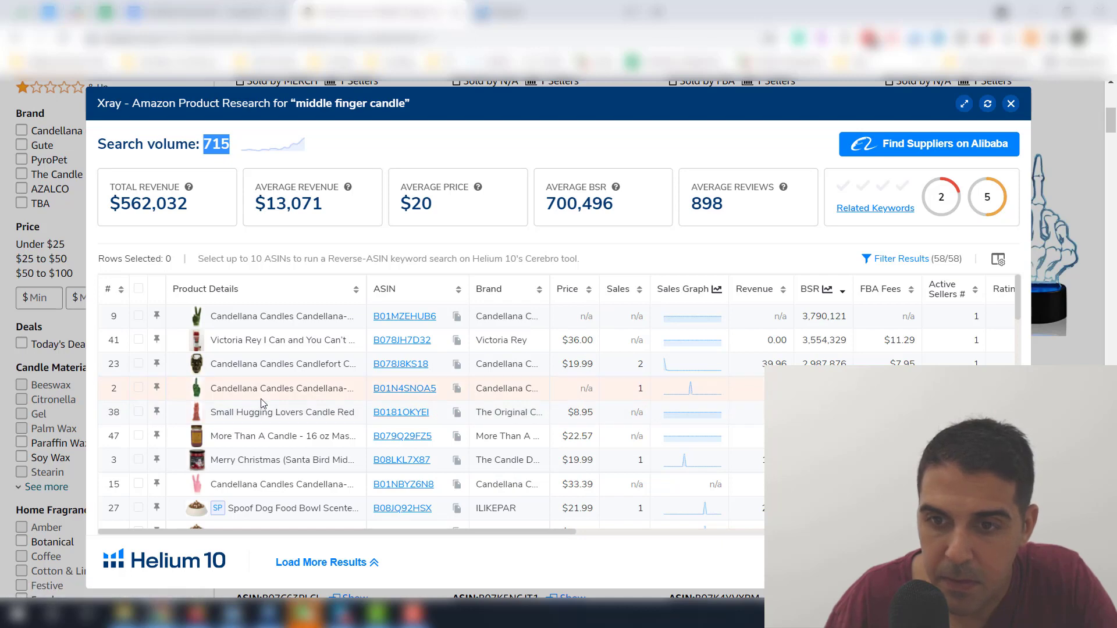
- Sort the Xray products by revenue in descending order and review the list for comparable candles
left_click(758, 290)
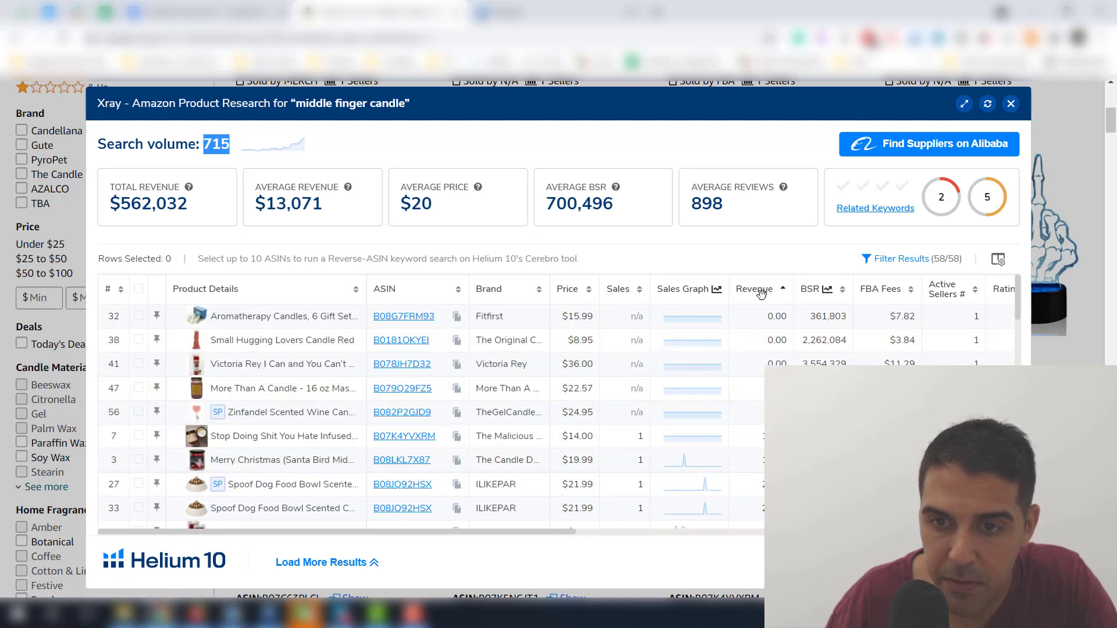
left_click(761, 292)
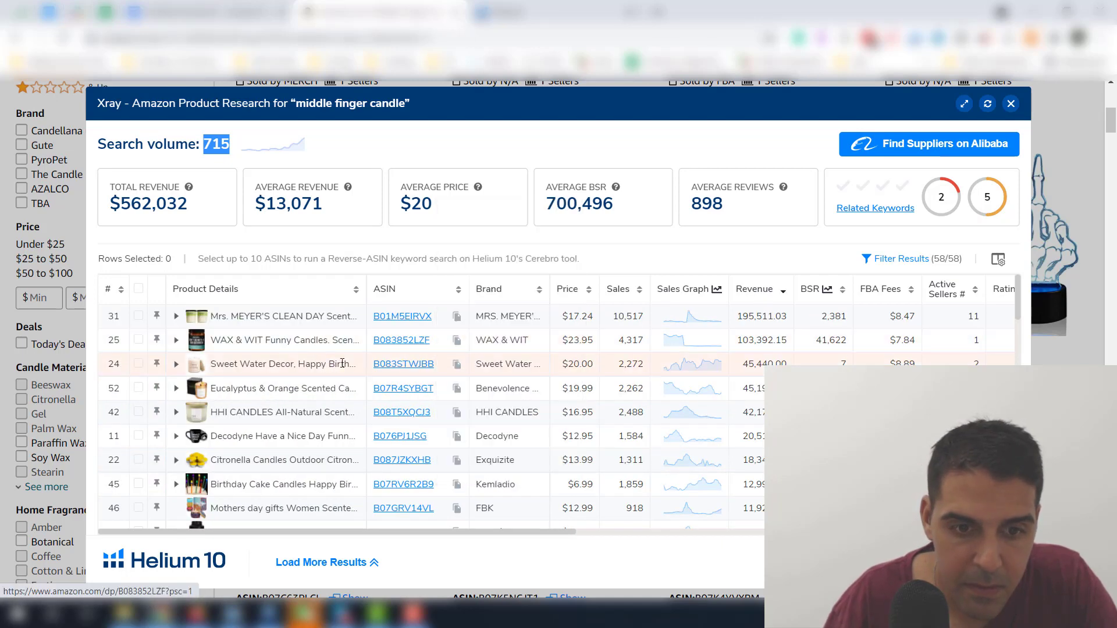
scroll(329, 384, "down", 3)
scroll(326, 384, "down", 5)
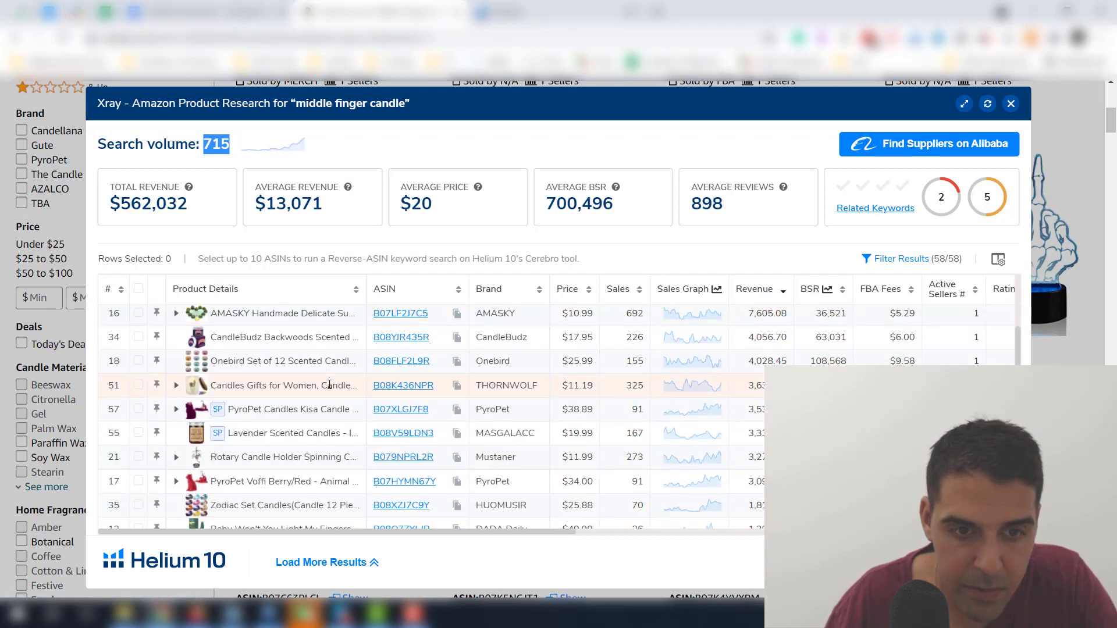
scroll(326, 359, "down", 2)
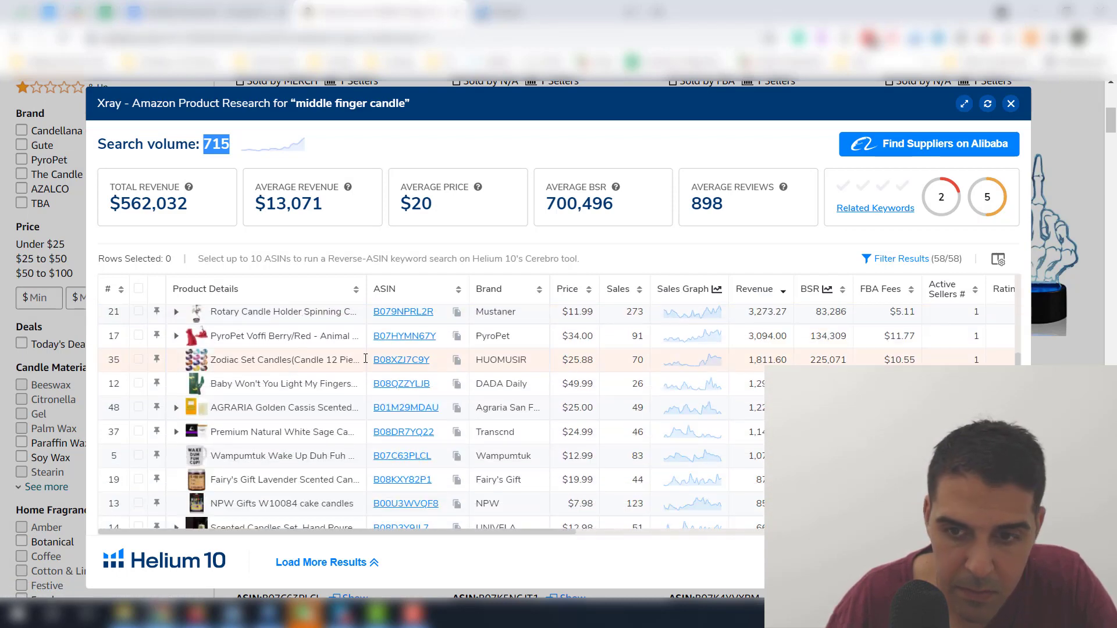
- Close the Xray report and review the top middle finger products in the Amazon results
left_click(1011, 104)
scroll(707, 237, "up", 10)
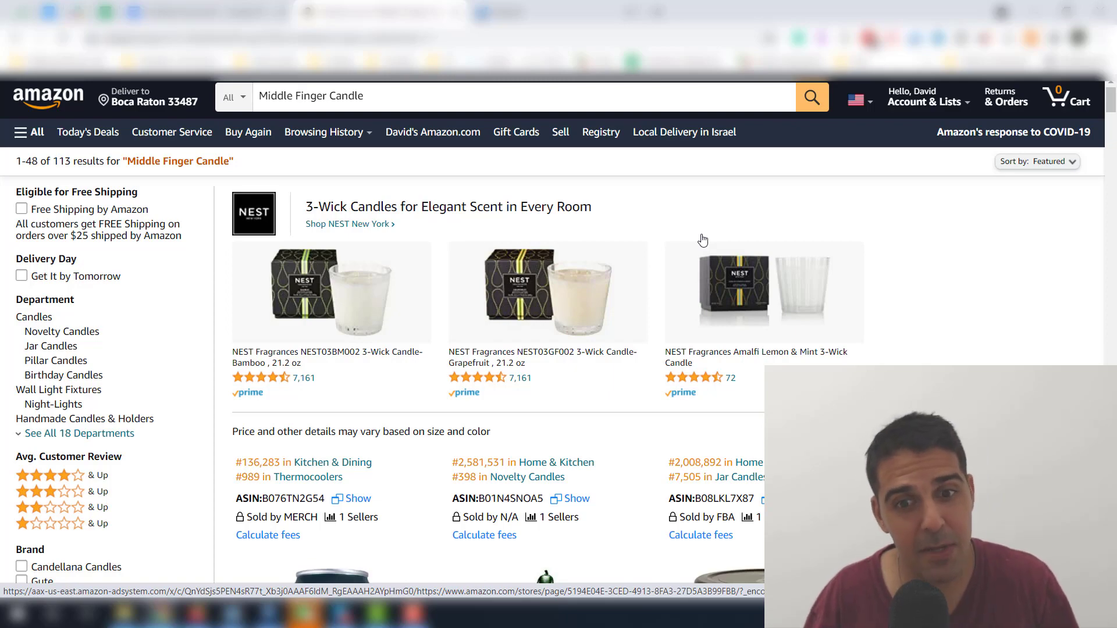
scroll(702, 240, "down", 3)
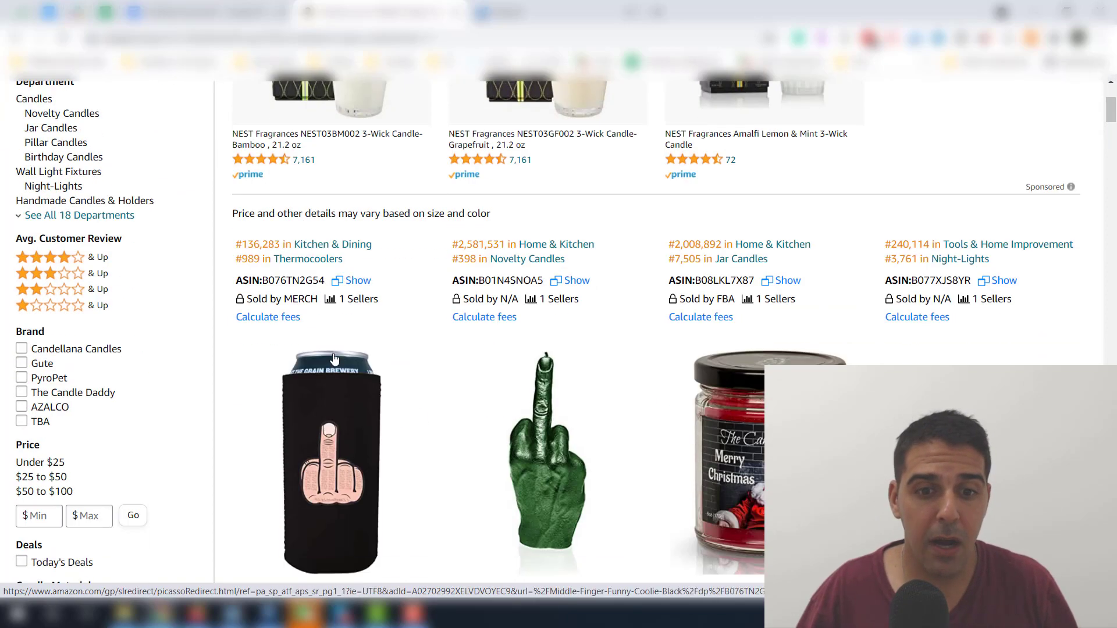
scroll(347, 442, "down", 2)
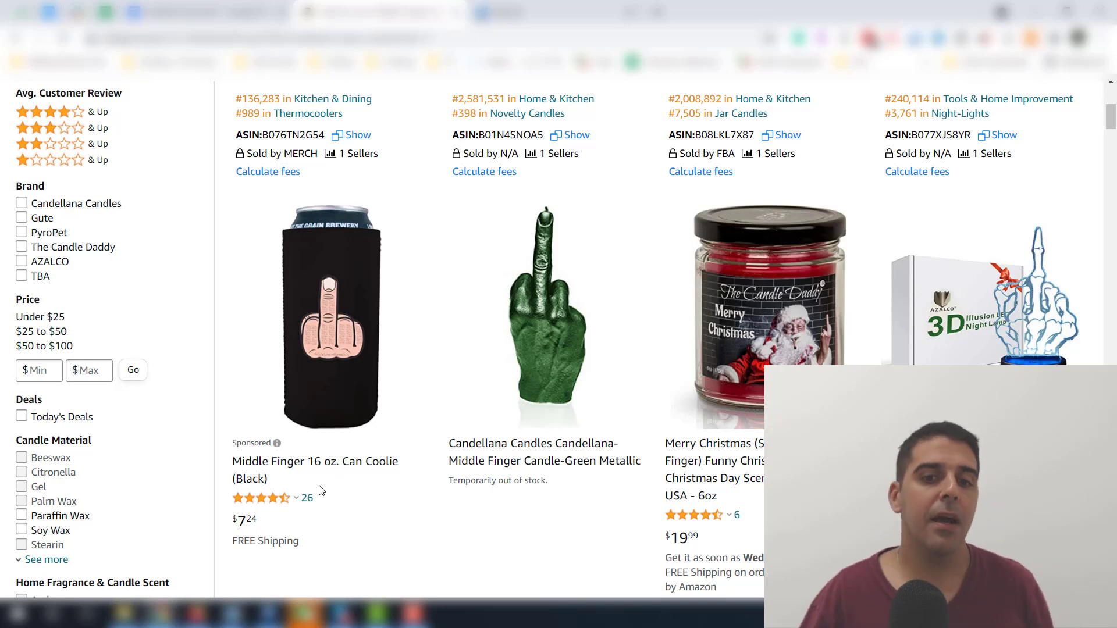
- Search Alibaba for "Middle Finger Candle" in a new browser tab and review the supplier listings, prices and minimum orders
key("ctrl+t")
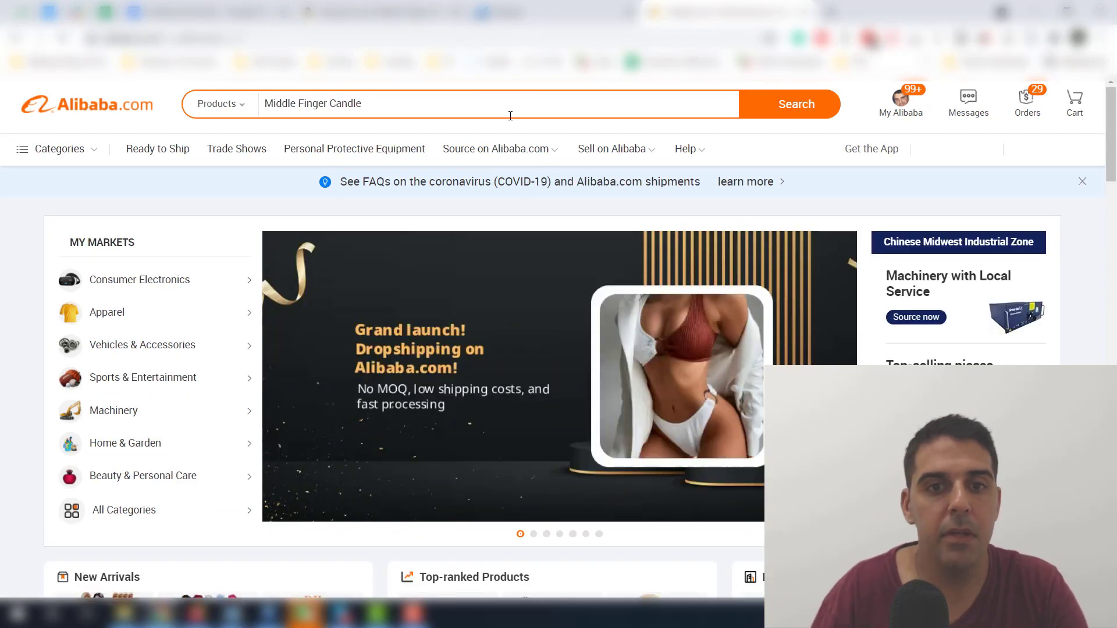
key("Return")
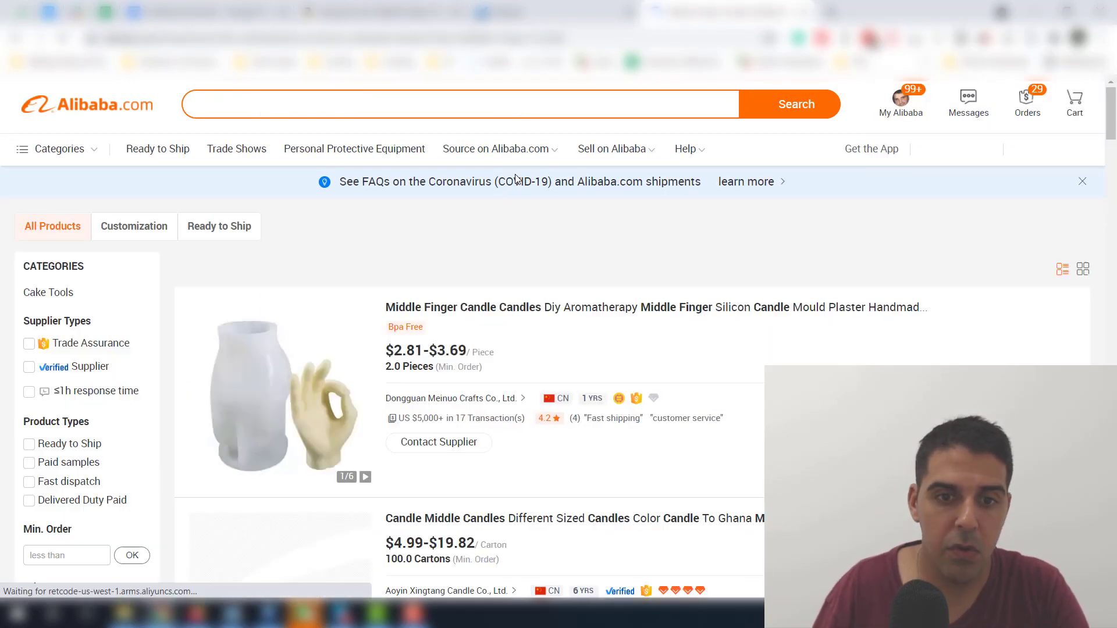
scroll(316, 344, "down", 3)
scroll(316, 344, "down", 8)
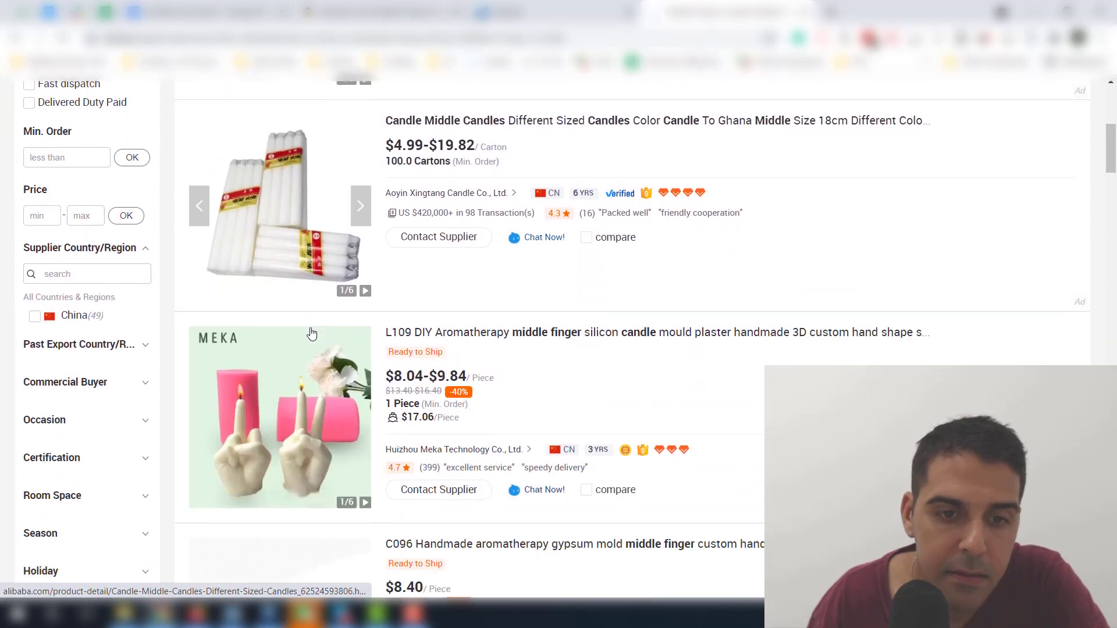
scroll(260, 303, "up", 1)
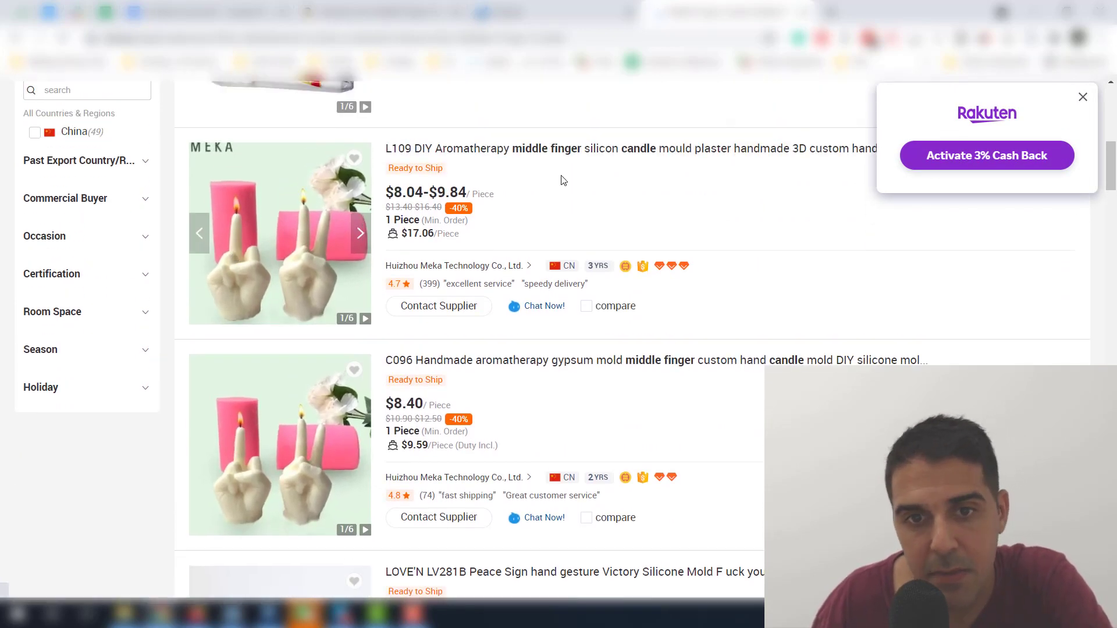
scroll(562, 180, "down", 7)
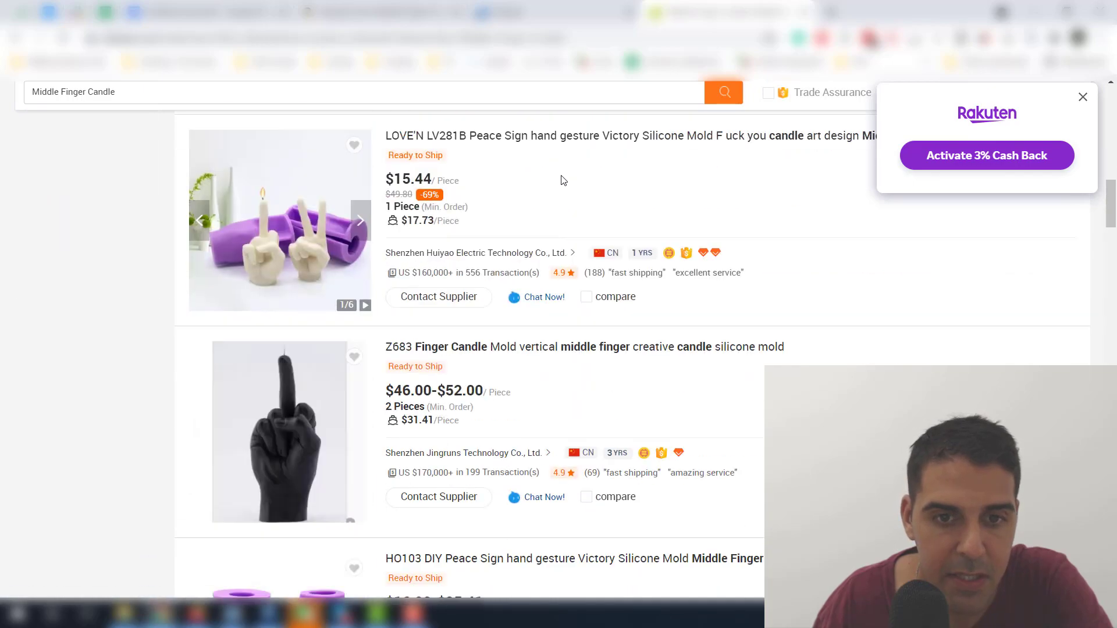
scroll(563, 181, "down", 7)
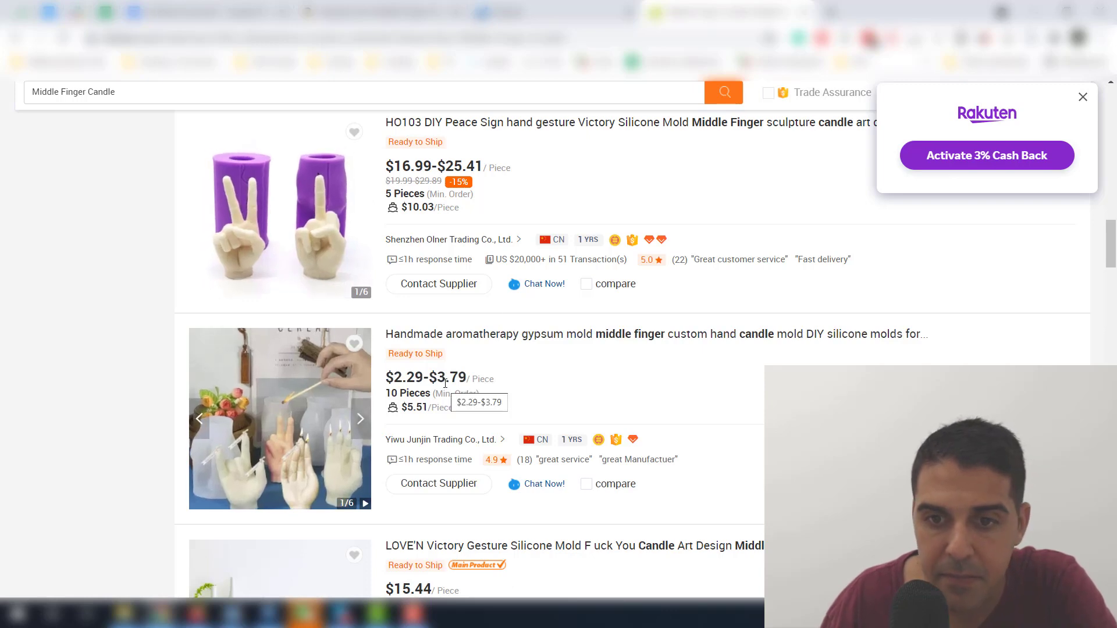
scroll(420, 422, "down", 1)
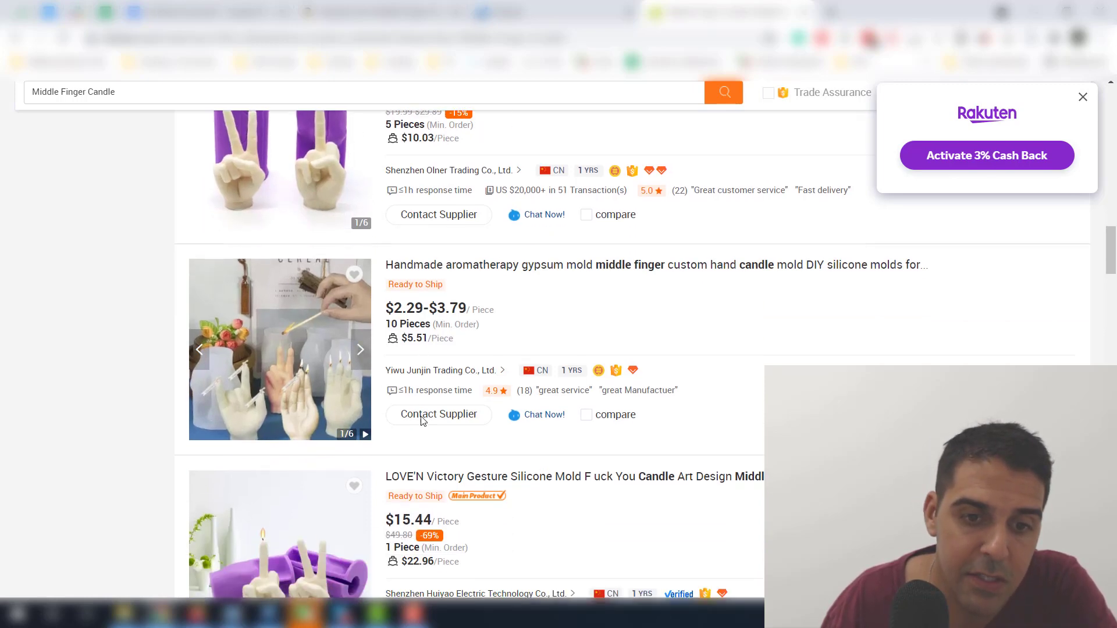
scroll(422, 420, "down", 2)
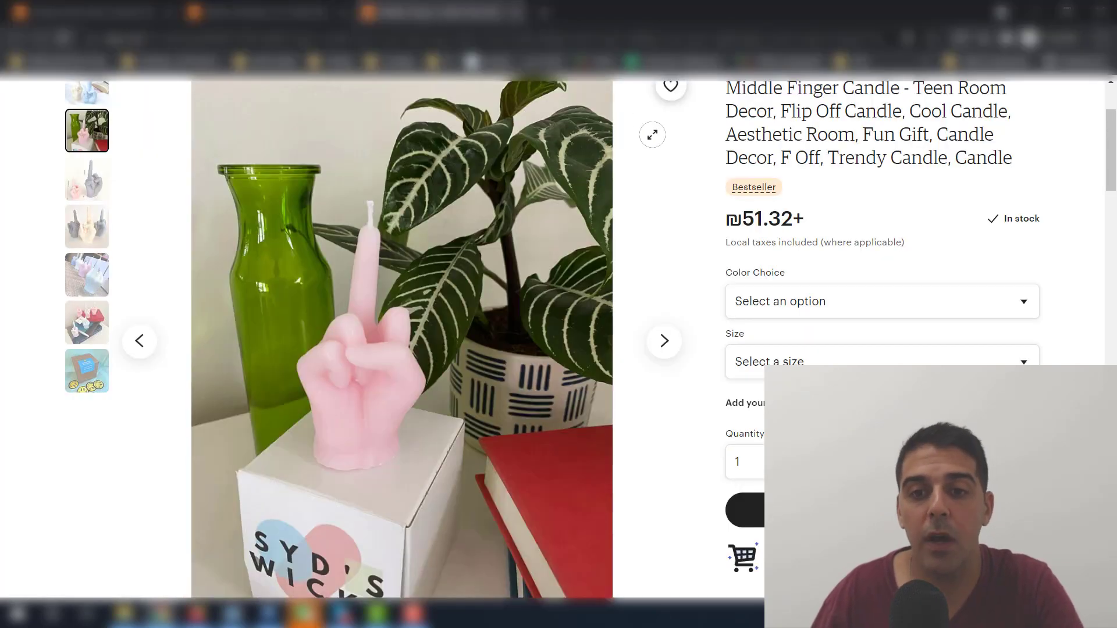
- Return to the middle finger candle listing on Etsy, open the SydsWicks shop and browse its items
scroll(695, 235, "up", 3)
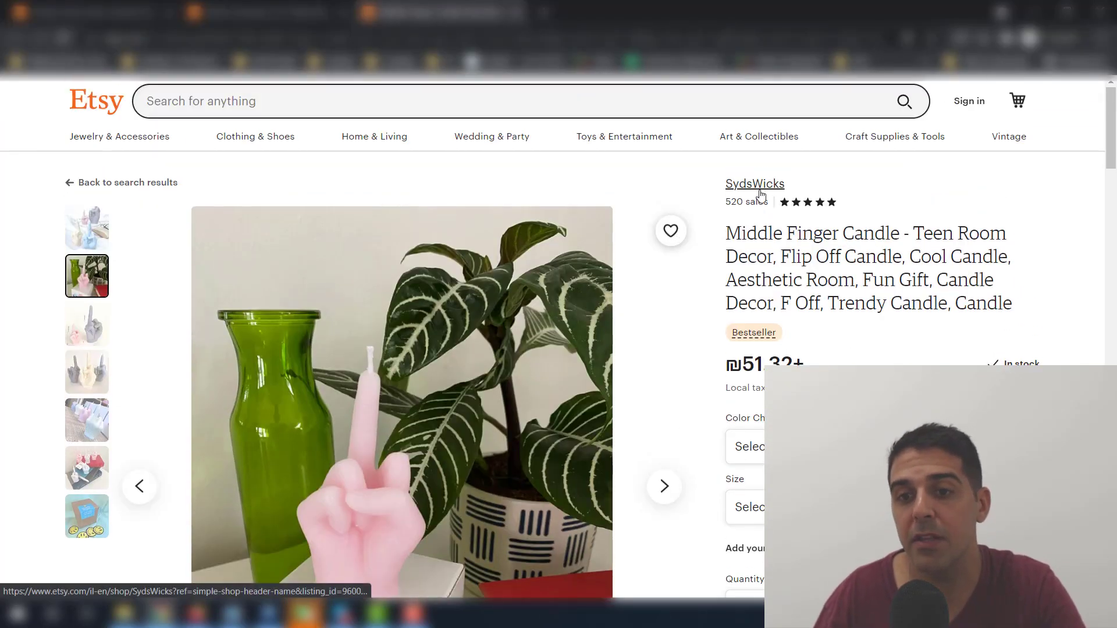
left_click(193, 5)
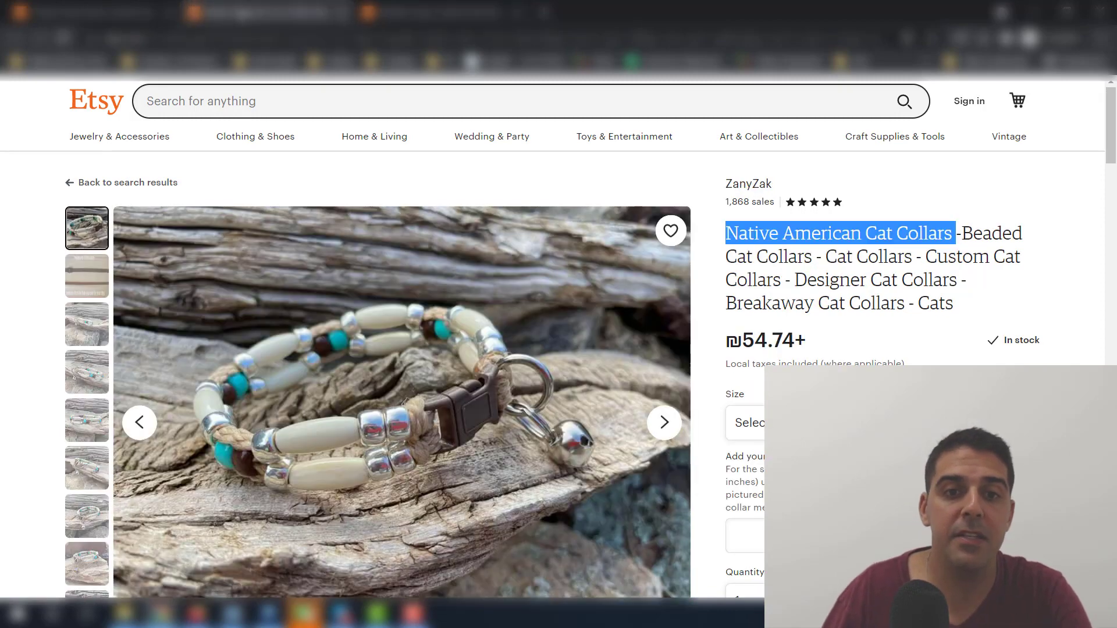
left_click(419, 12)
left_click(756, 187)
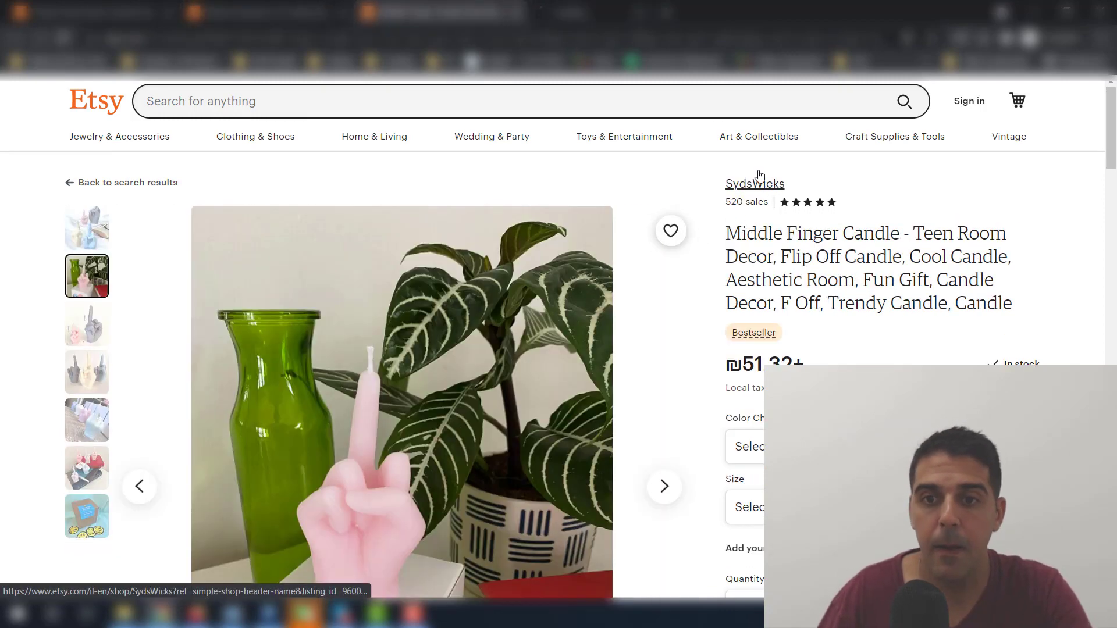
scroll(396, 344, "down", 5)
scroll(396, 345, "down", 4)
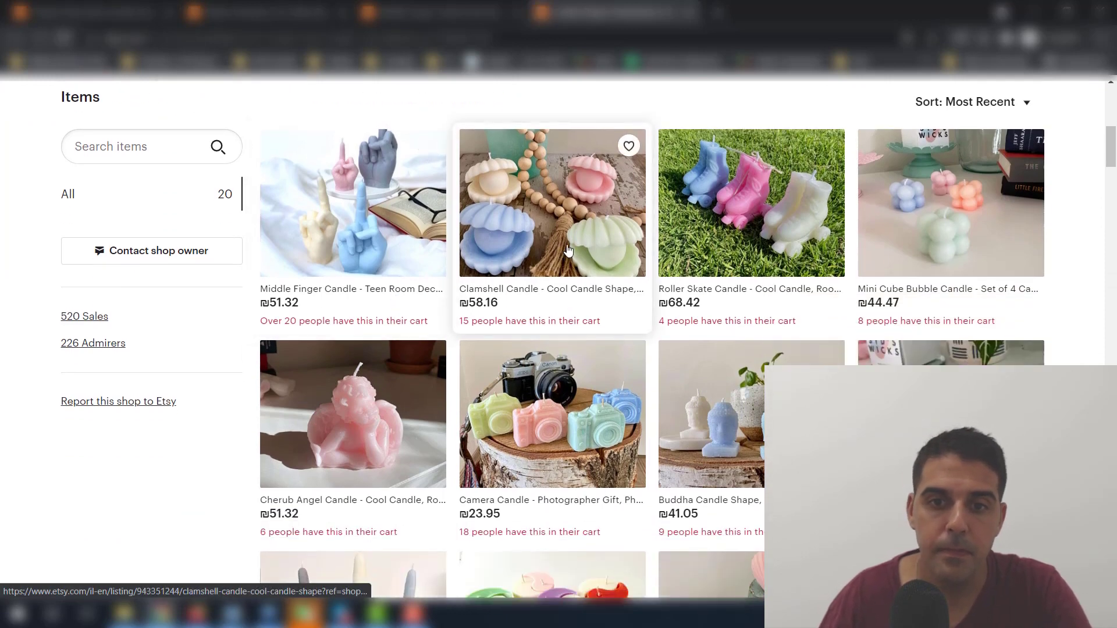
- Open the shop's clamshell candle listing, copy "Clamshell Candle" from its title and search Amazon for it
left_click(569, 251)
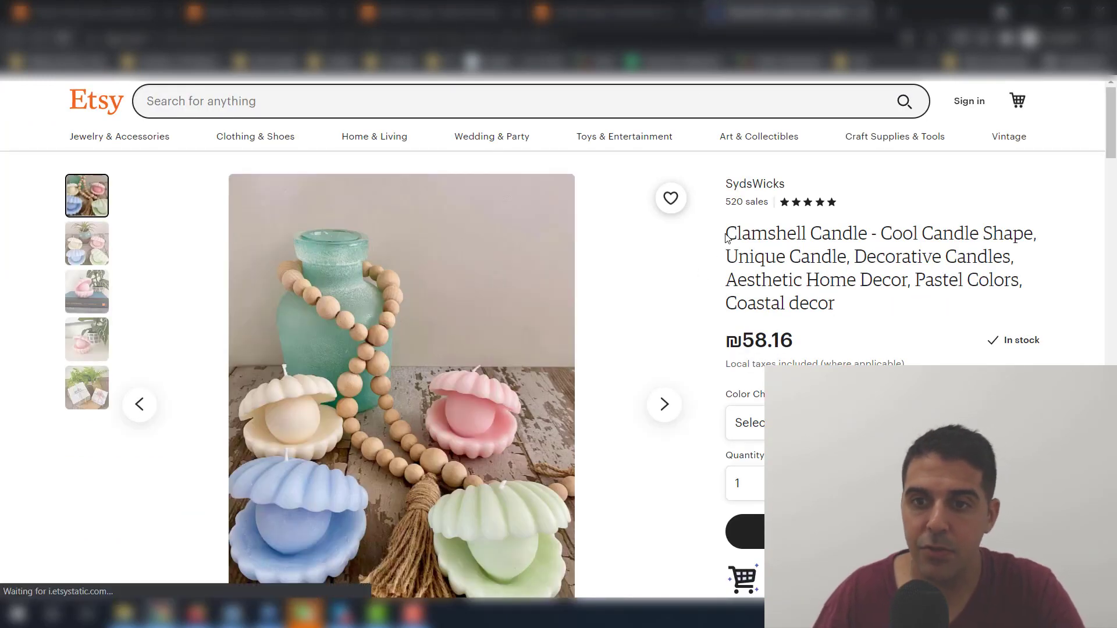
mouse_move(726, 241)
left_mouse_down()
mouse_move(867, 229)
mouse_move(715, 257)
mouse_move(726, 233)
left_mouse_up()
key("ctrl+c")
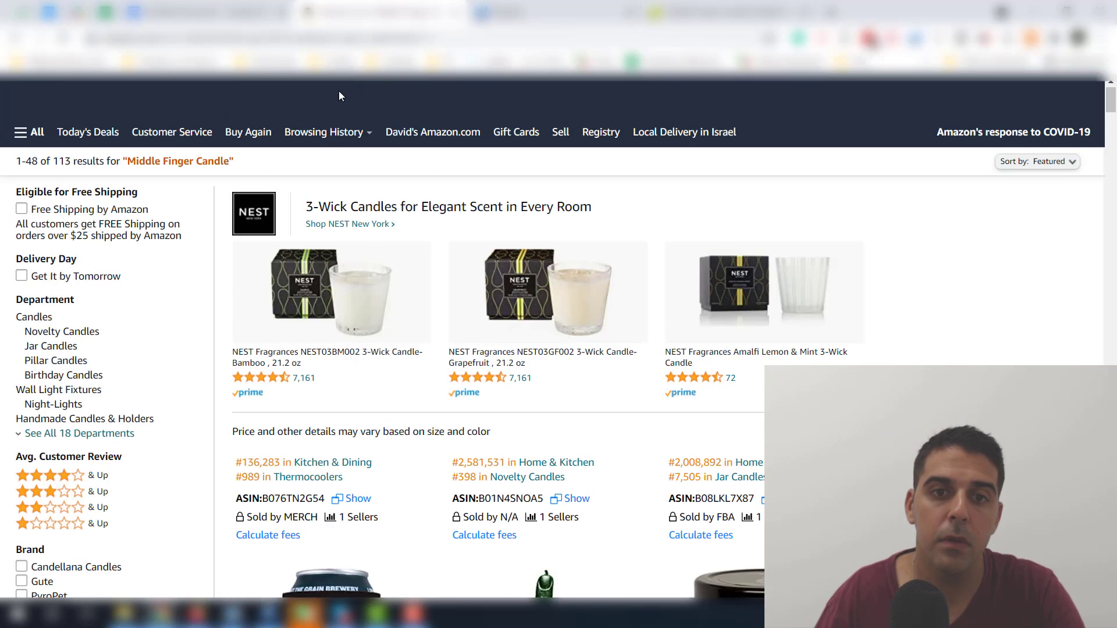
left_click(340, 96)
key("ctrl+a")
key("ctrl+v")
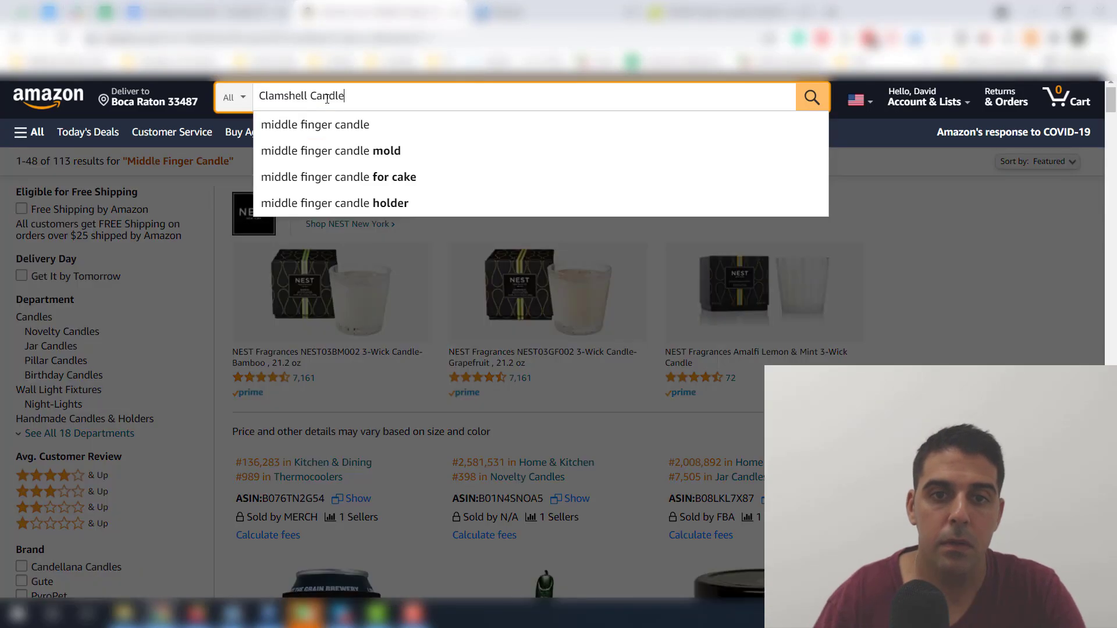
left_click(332, 124)
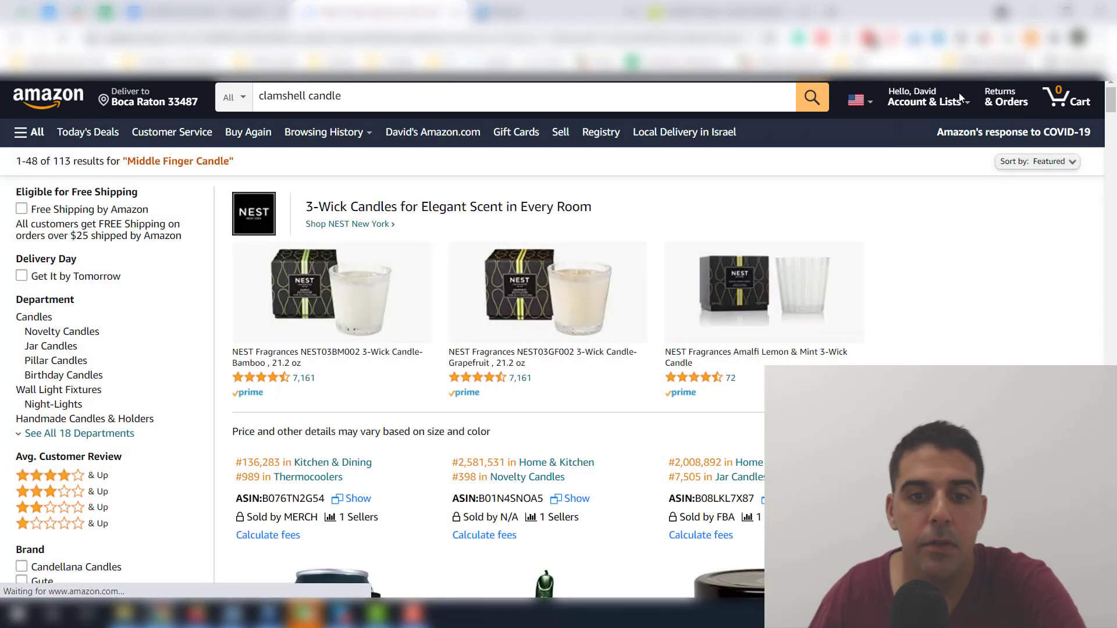
- Review the Amazon clamshell candle results for products comparable to the Etsy candle
scroll(820, 192, "down", 5)
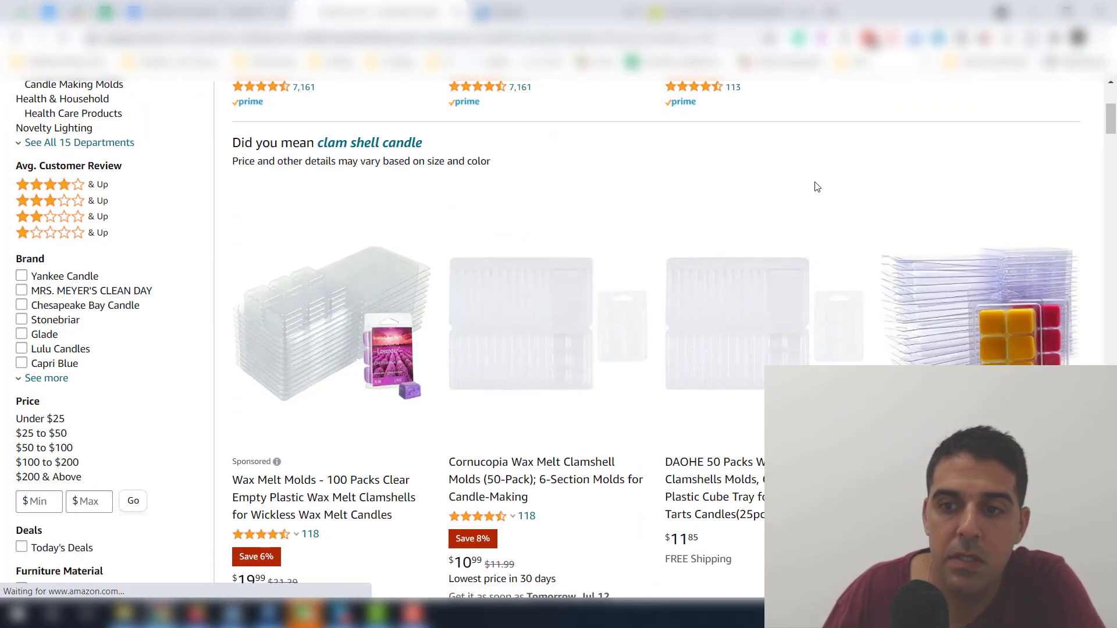
scroll(818, 186, "down", 10)
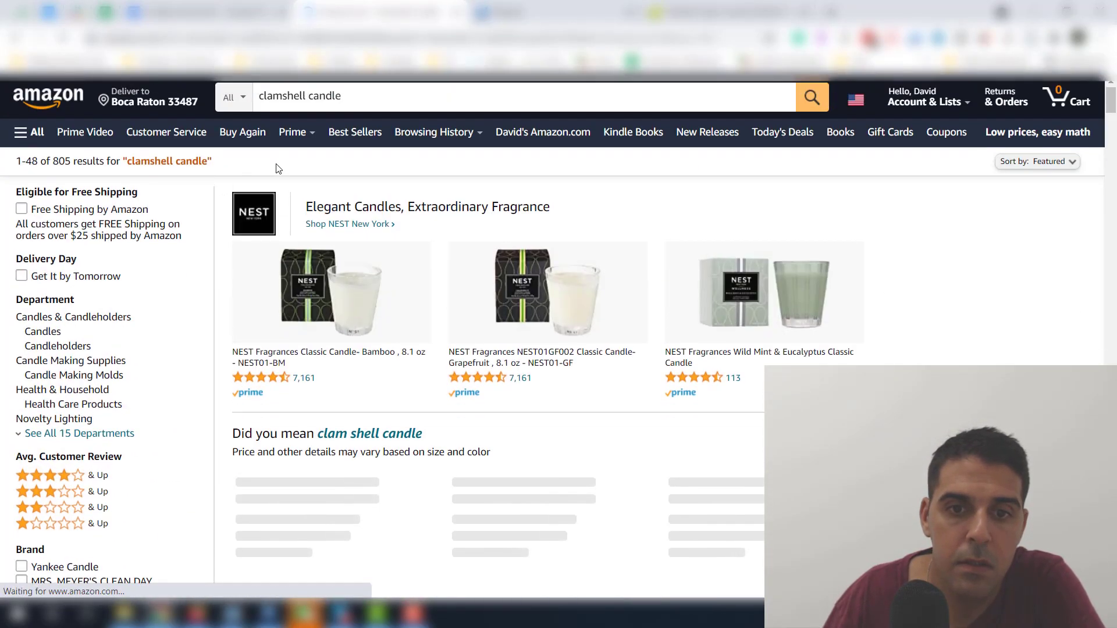
scroll(280, 174, "down", 15)
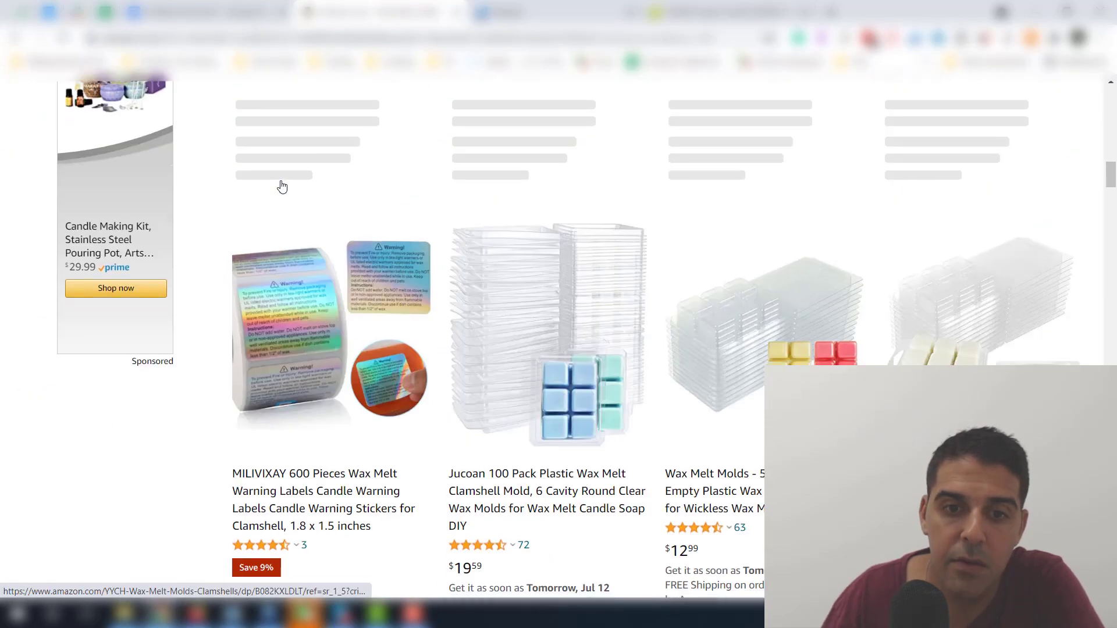
scroll(394, 242, "down", 15)
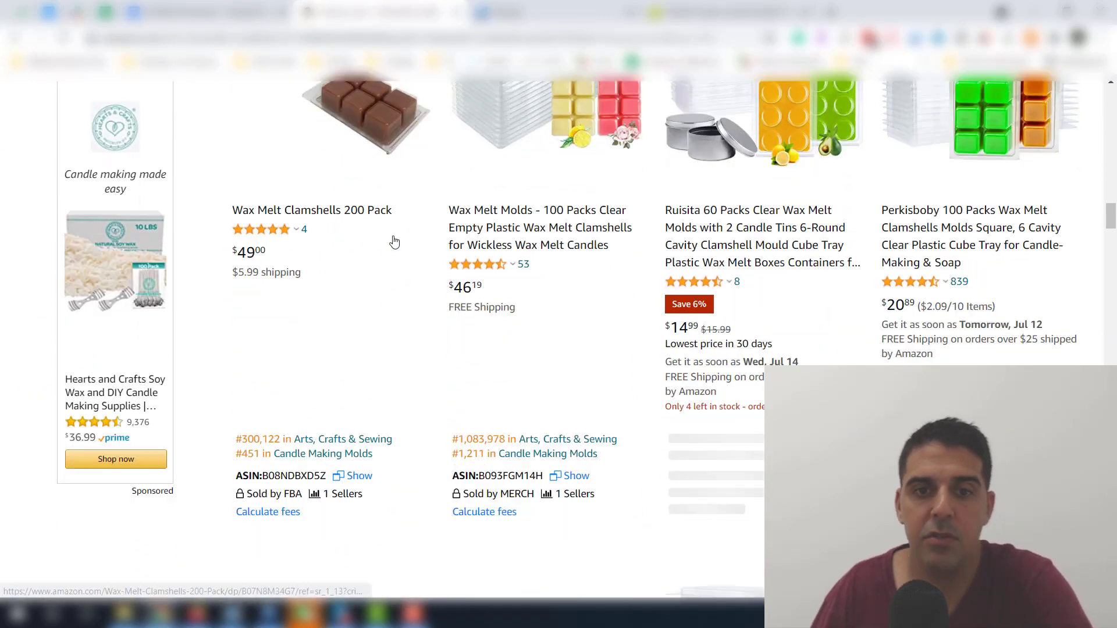
scroll(394, 242, "down", 10)
- Check the clamshell candle's reviews and details on Etsy, close the listing and browse the shop's remaining candles
key("alt+Tab")
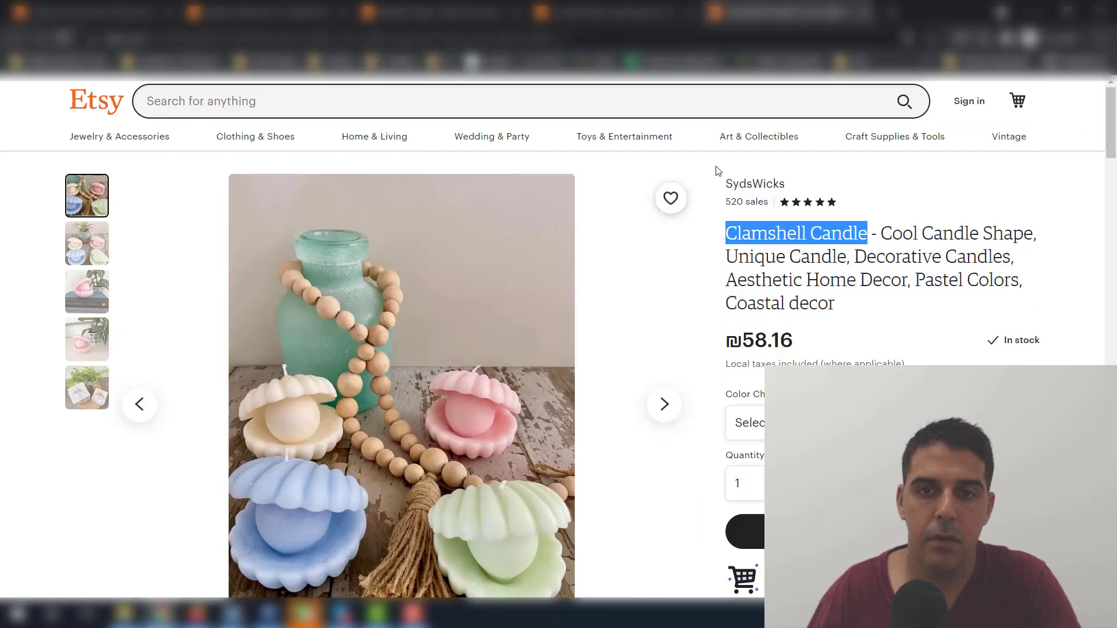
scroll(668, 205, "down", 7)
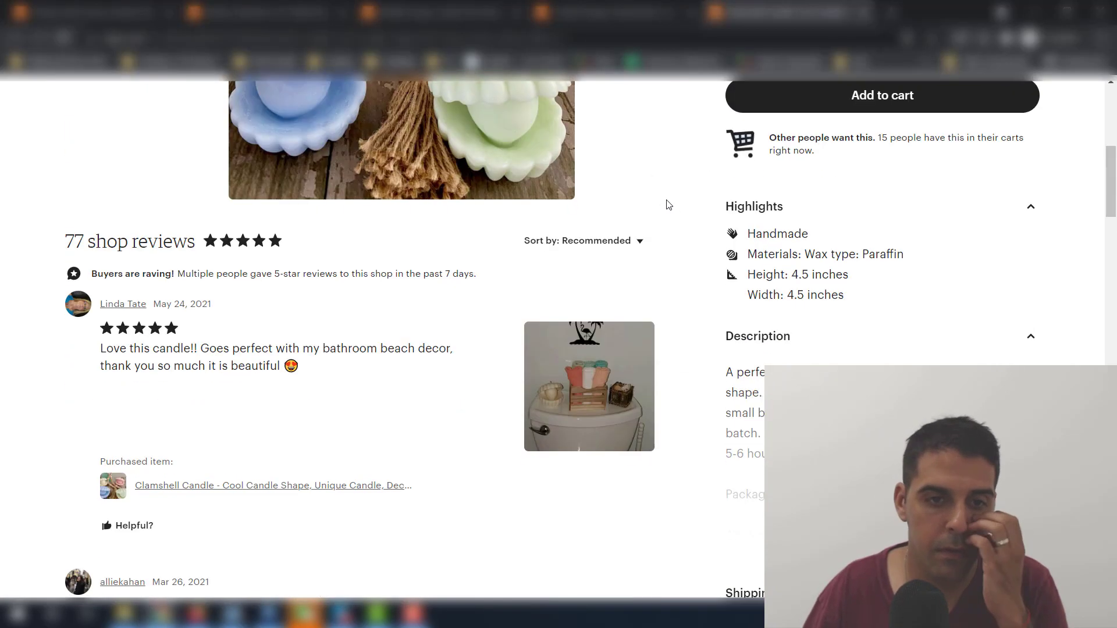
middle_click(772, 4)
scroll(498, 145, "down", 2)
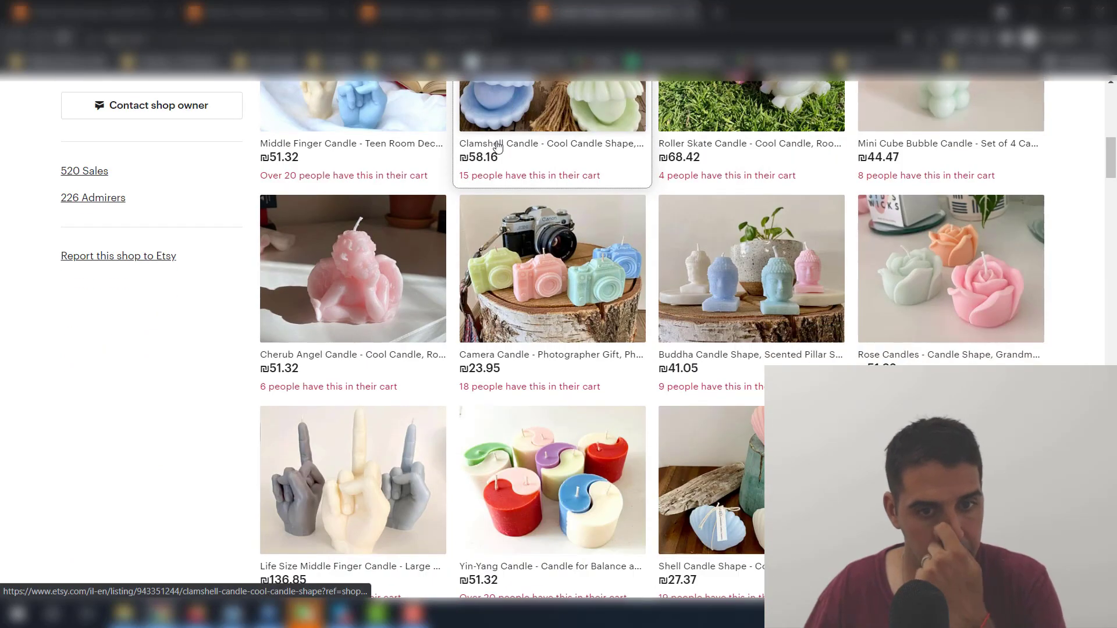
scroll(498, 146, "down", 2)
scroll(496, 194, "down", 2)
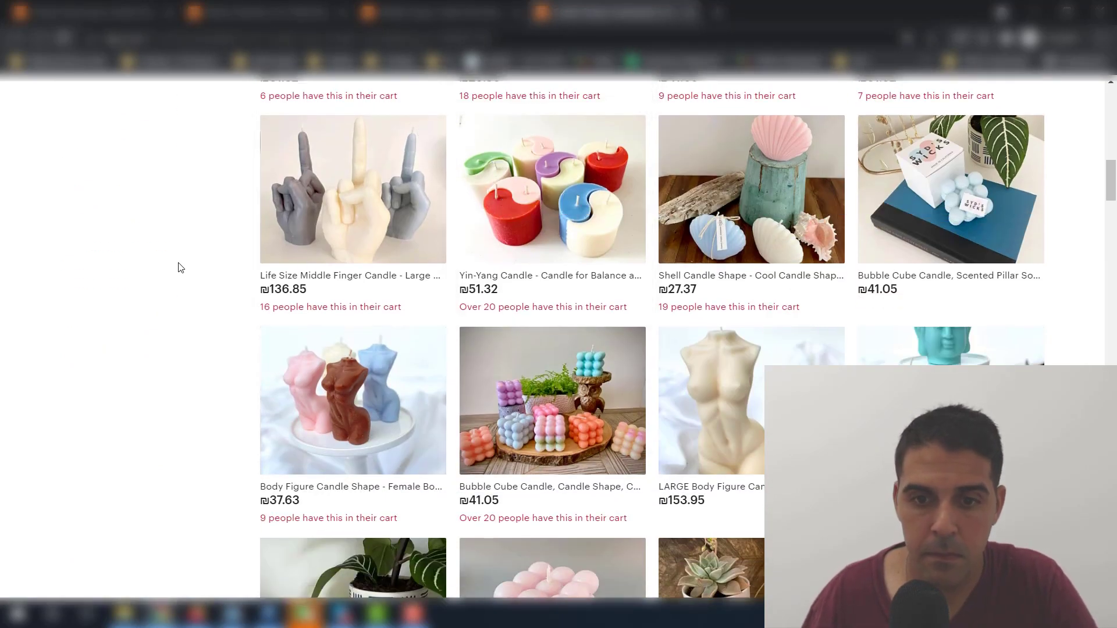
scroll(179, 267, "down", 1)
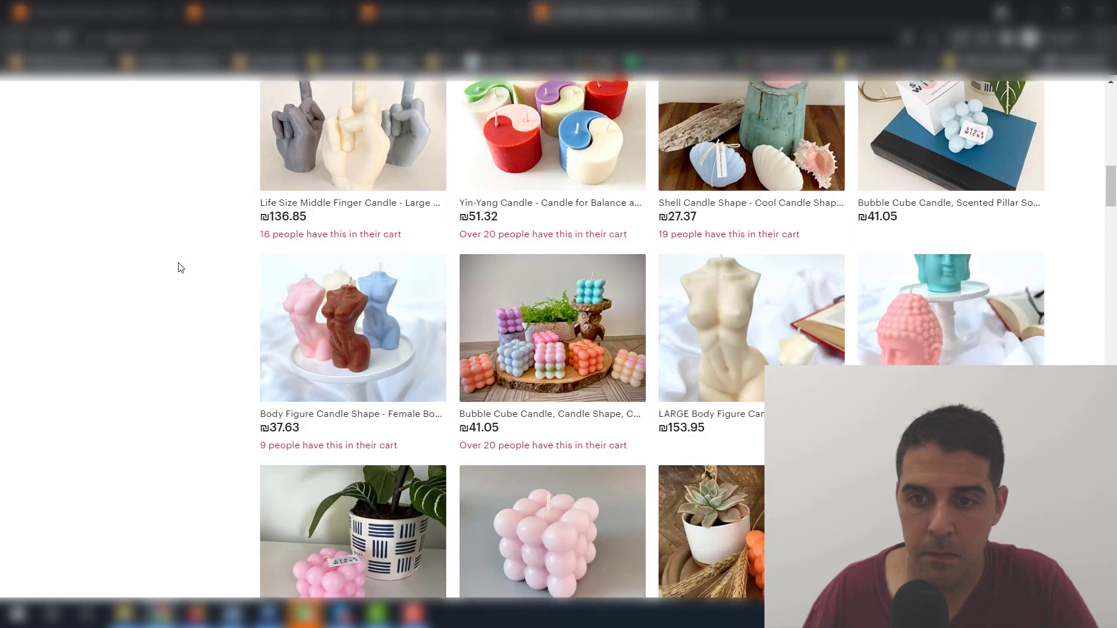
scroll(179, 268, "down", 5)
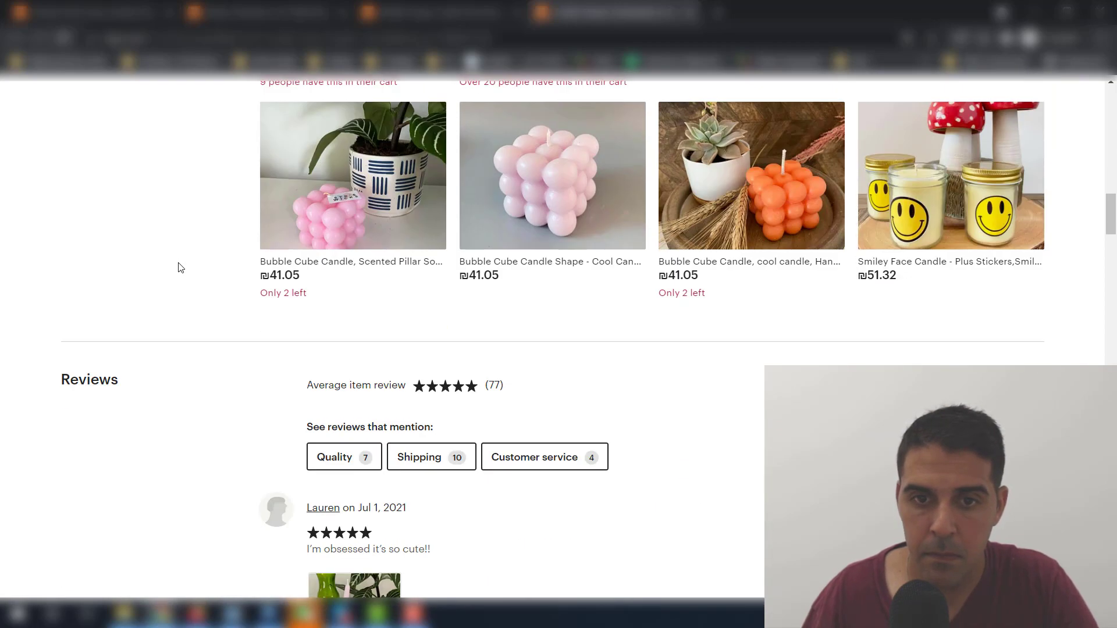
- Close the candle shop and candle listing, and look through the Etsy "unique home decor trends" results for another product idea
left_click(691, 11)
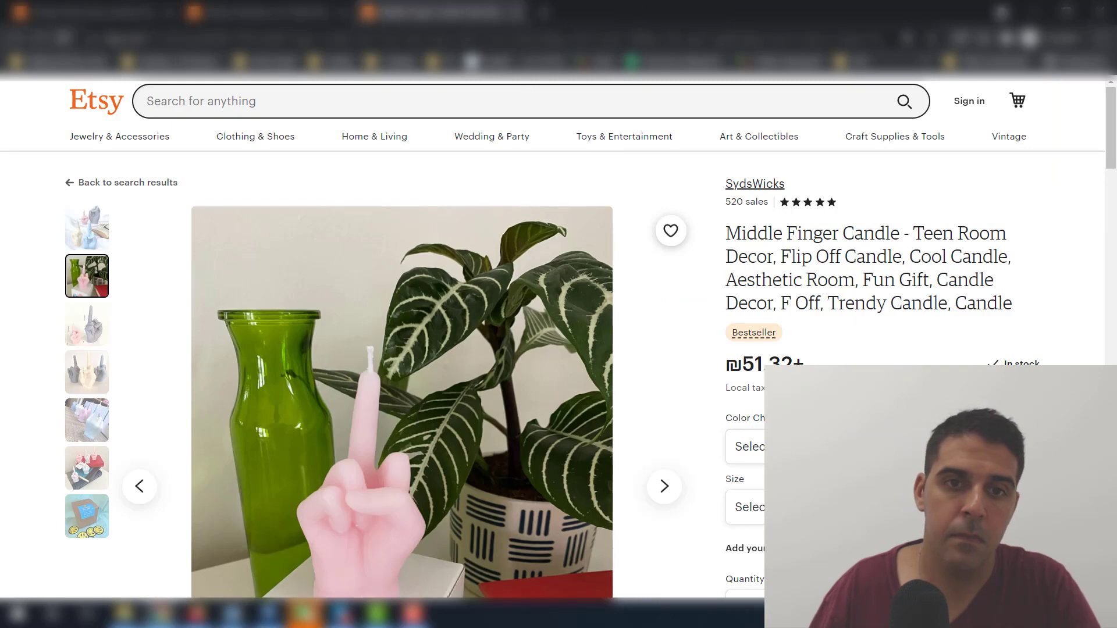
left_click(271, 7)
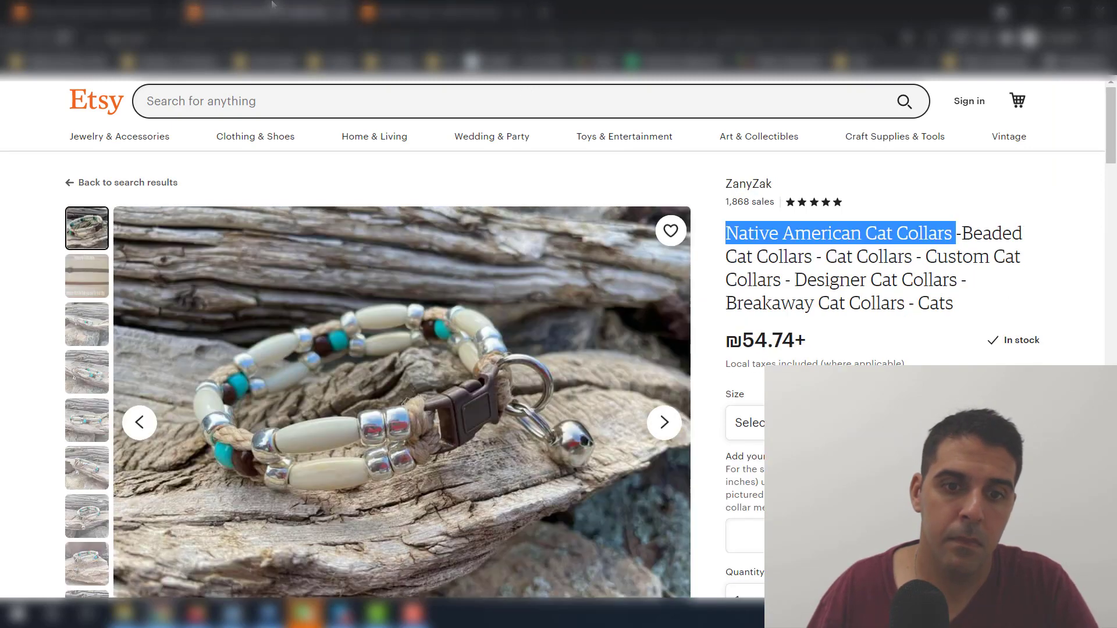
left_click(342, 11)
left_click(341, 12)
scroll(446, 277, "up", 3)
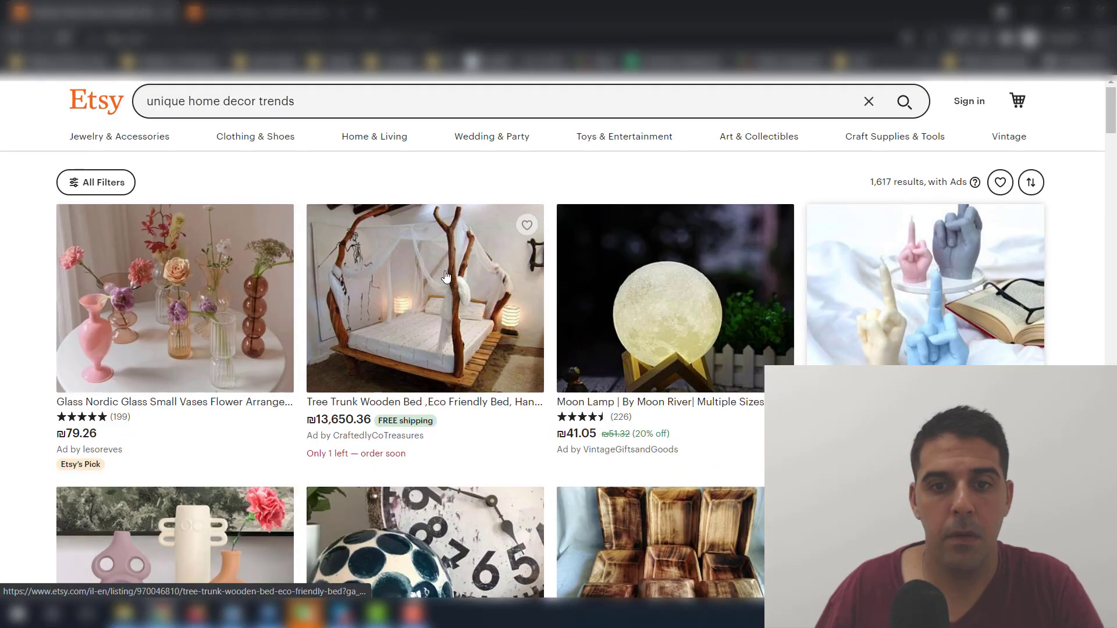
scroll(237, 211, "down", 3)
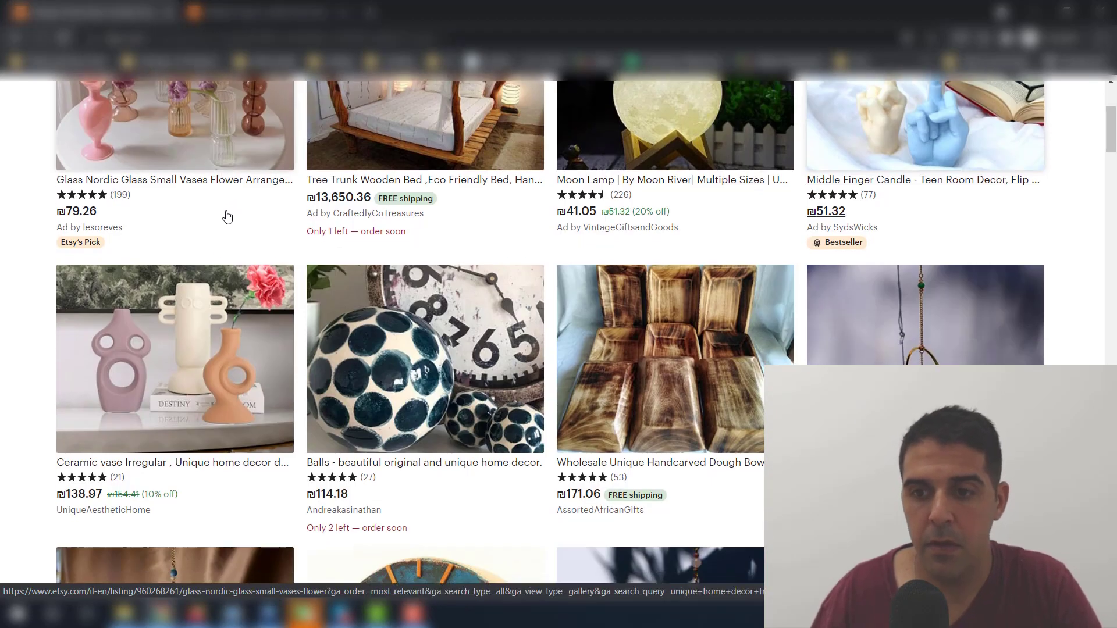
scroll(226, 216, "down", 2)
scroll(36, 213, "down", 1)
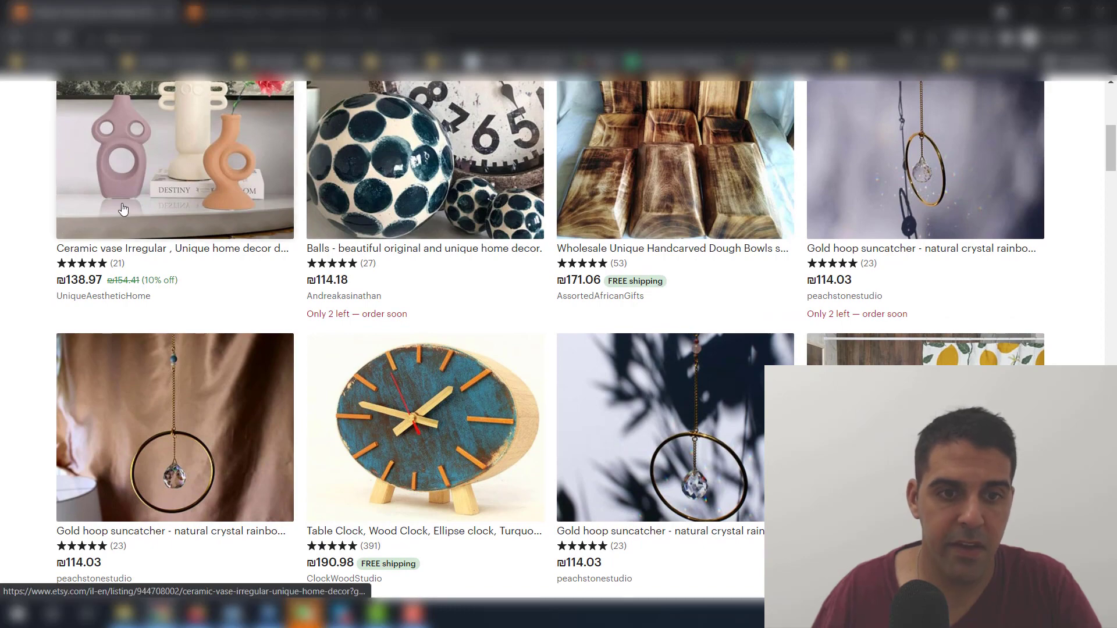
- Open the irregular ceramic vase listing on Etsy, copy "Ceramic vase Irregular" from its title and search Amazon for it
left_click(418, 6)
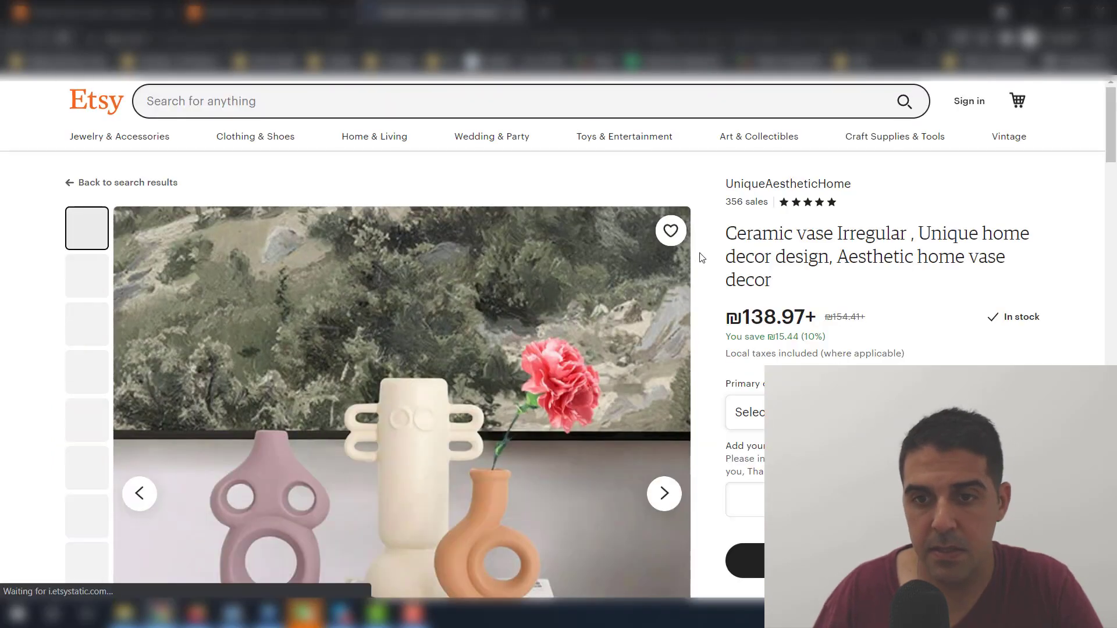
left_click_drag(732, 233, 909, 239)
key("ctrl+c")
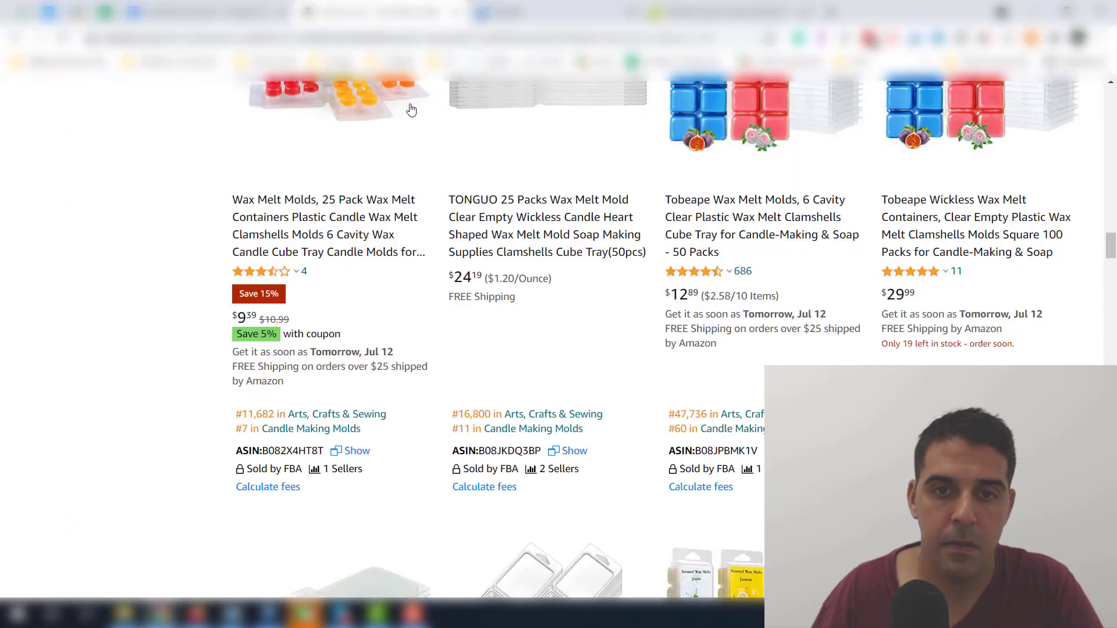
scroll(411, 110, "down", 5)
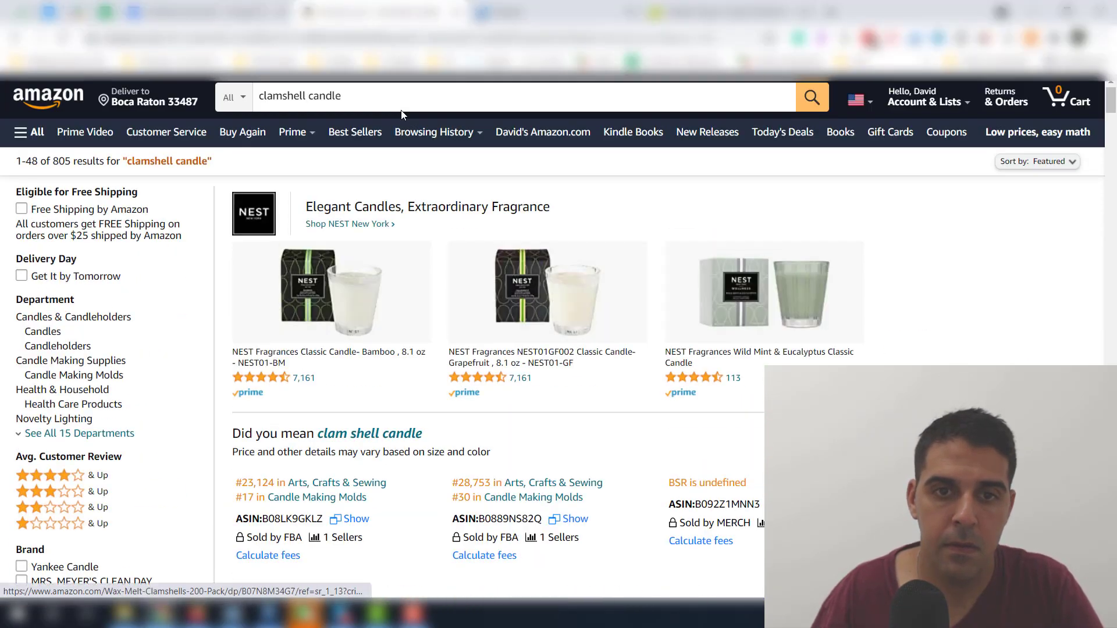
triple_click(401, 99)
key("ctrl+v")
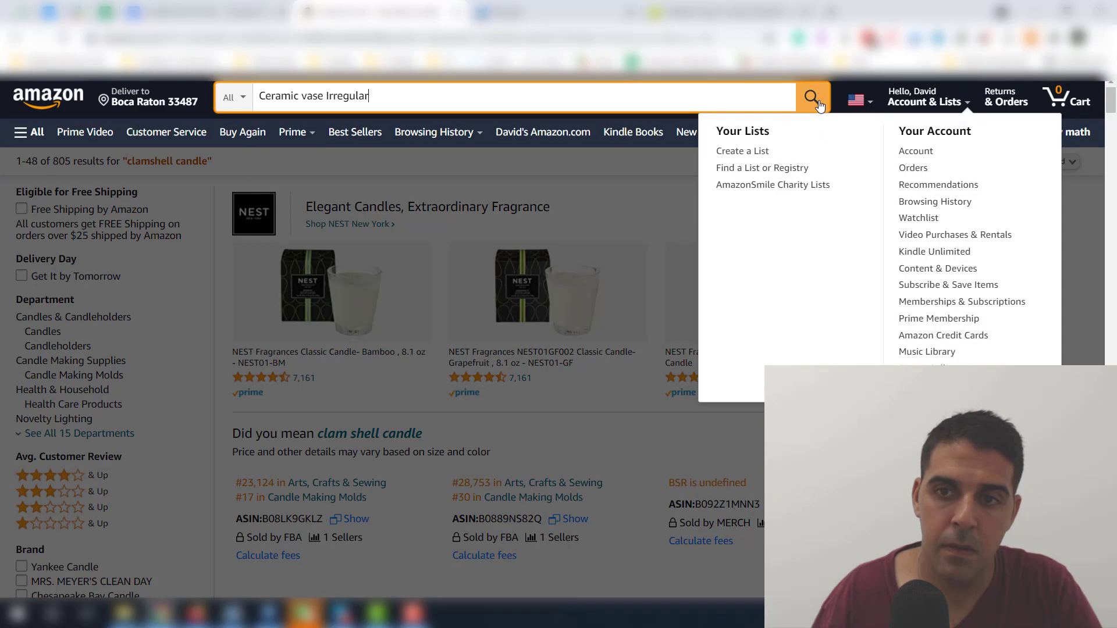
left_click(812, 97)
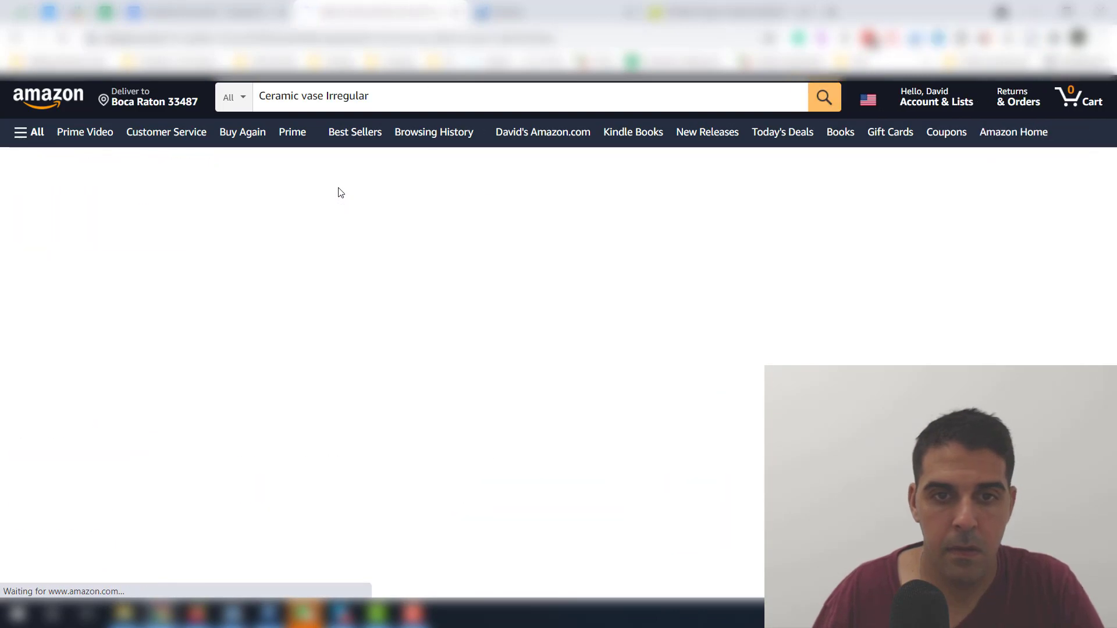
- Run Helium 10 Xray on the Amazon ceramic vase results and review the products' sales and revenue data
scroll(338, 195, "down", 10)
scroll(337, 194, "down", 5)
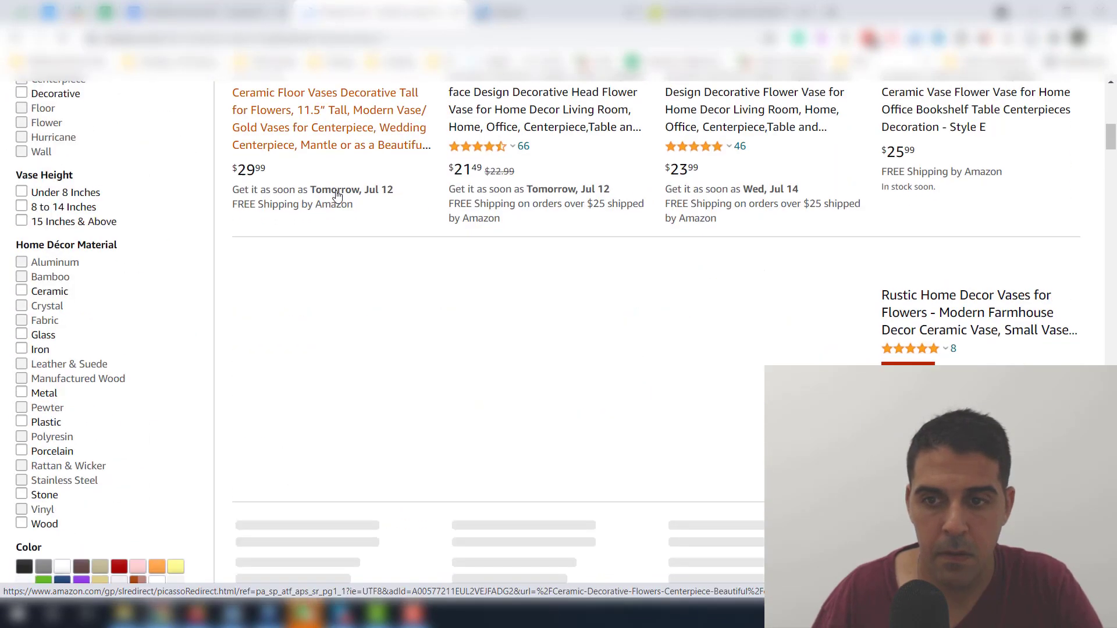
scroll(336, 195, "down", 8)
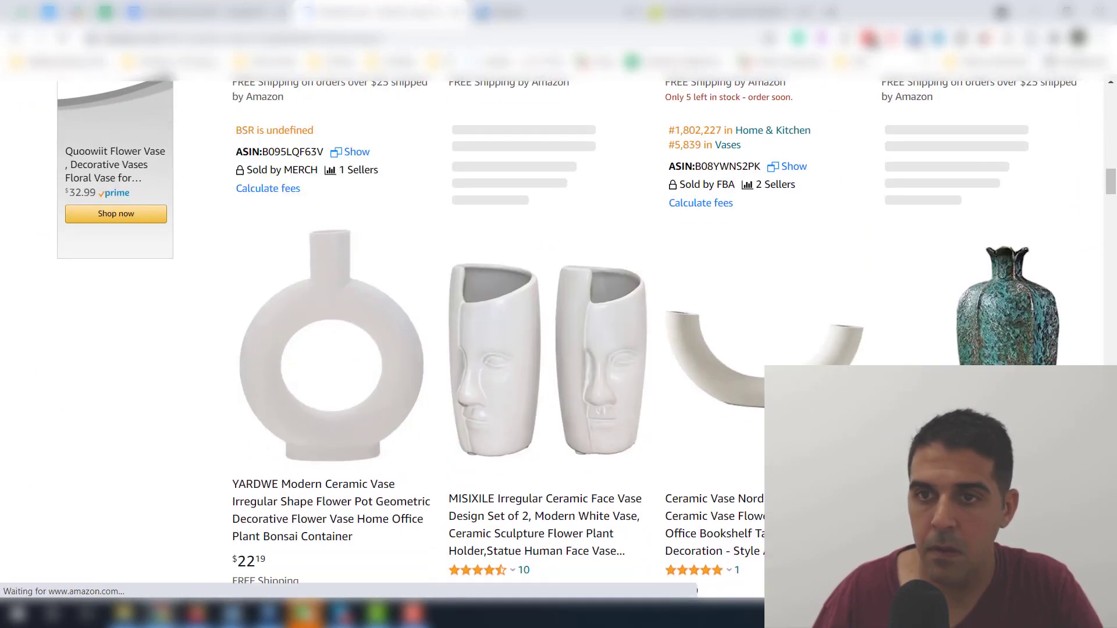
left_click(916, 39)
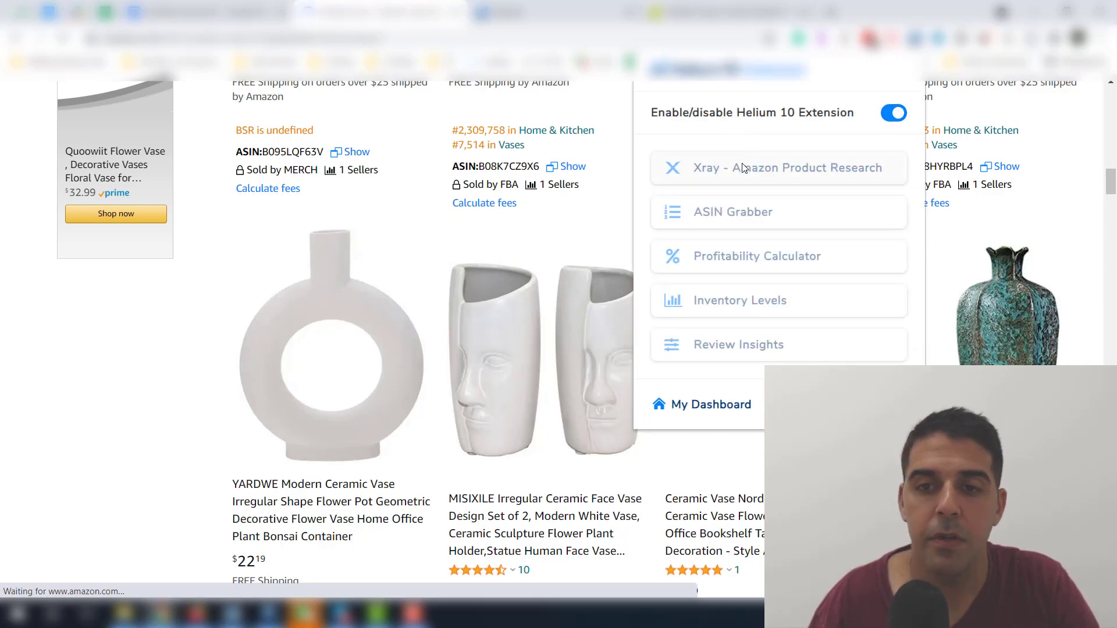
left_click(742, 170)
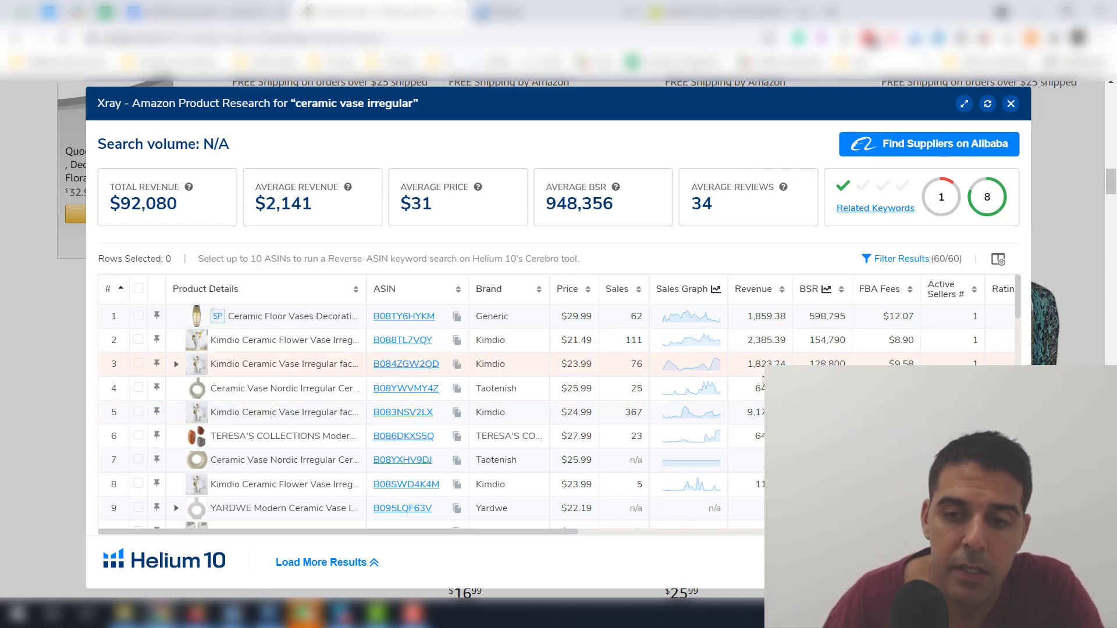
scroll(771, 316, "down", 7)
scroll(774, 326, "up", 5)
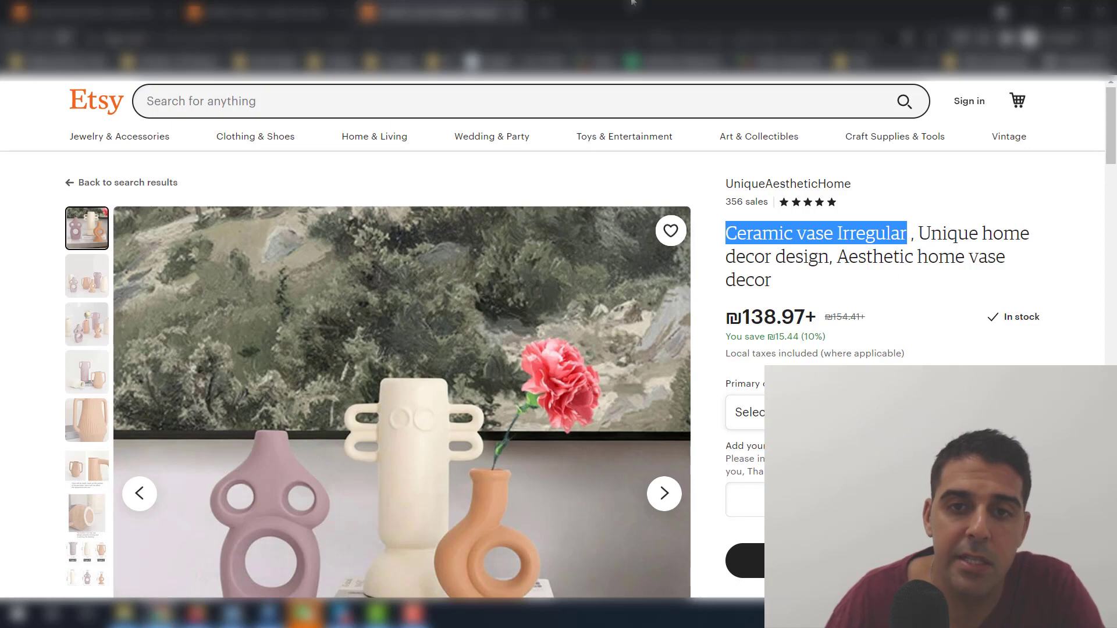
- Close the open Etsy listings, then check the ClockWoodStudio table clock listing from the search results and close it
key("ctrl+w")
key("ctrl+w")
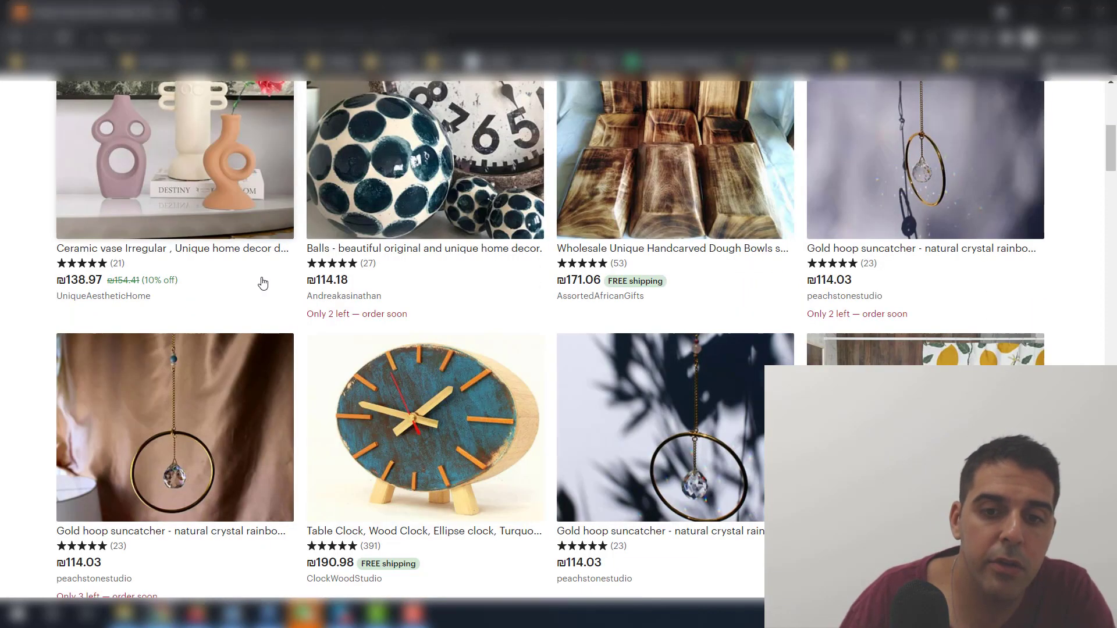
scroll(264, 288, "down", 2)
middle_click(433, 297)
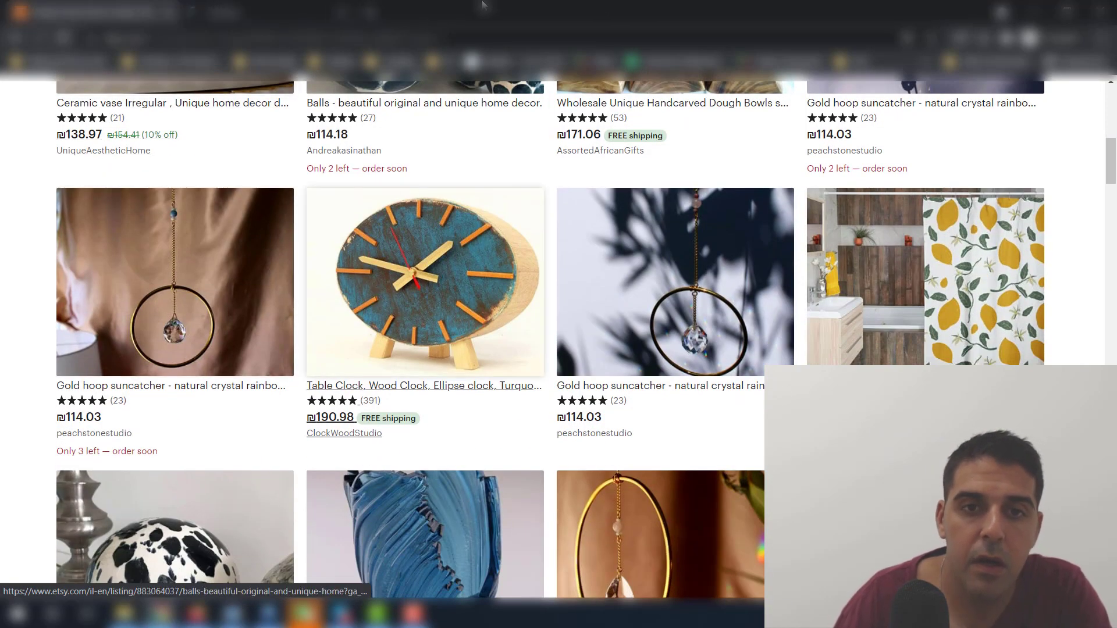
left_click(268, 11)
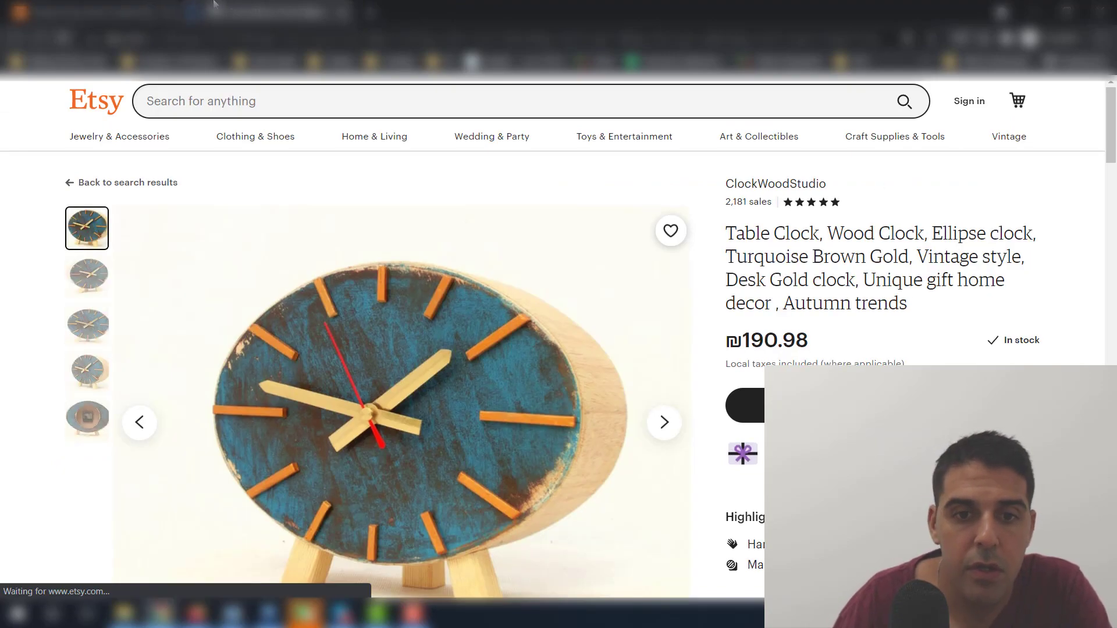
key("ctrl+w")
- Browse further down the Etsy results, open the evil eye wall decor listing and copy "Evil Eye Wall Decor" from its title
scroll(244, 366, "down", 5)
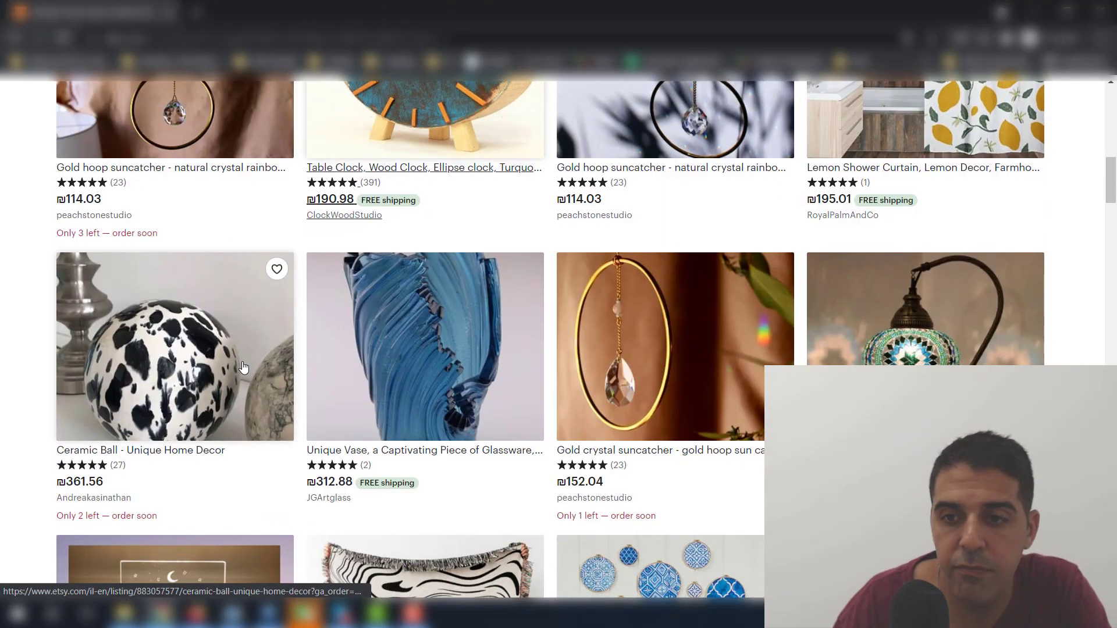
scroll(243, 366, "down", 3)
scroll(243, 367, "down", 2)
scroll(227, 375, "down", 3)
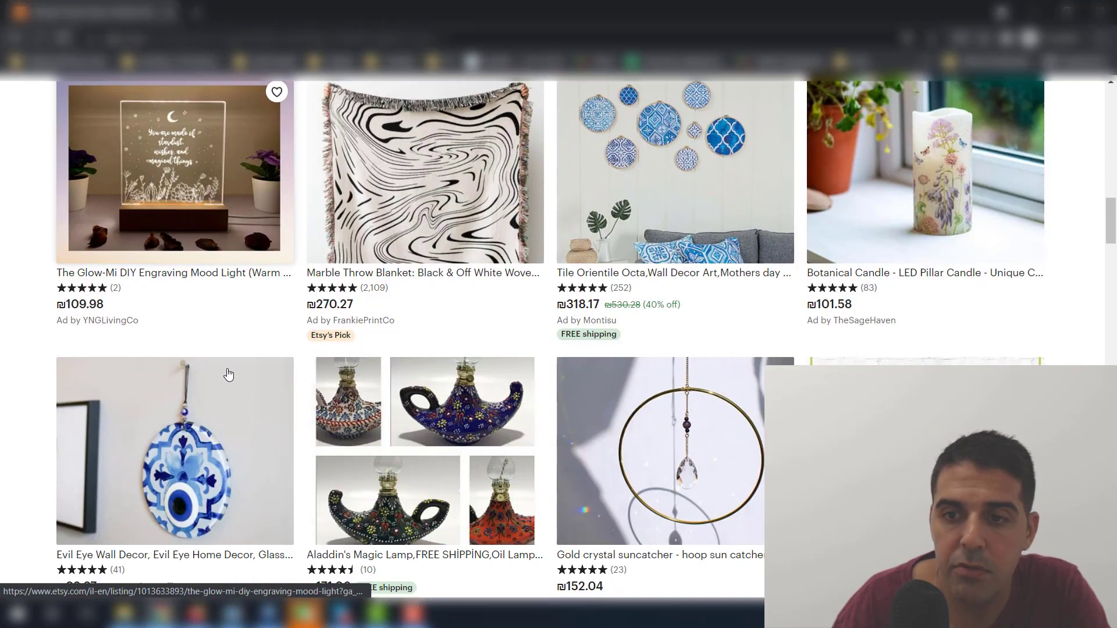
scroll(227, 375, "down", 2)
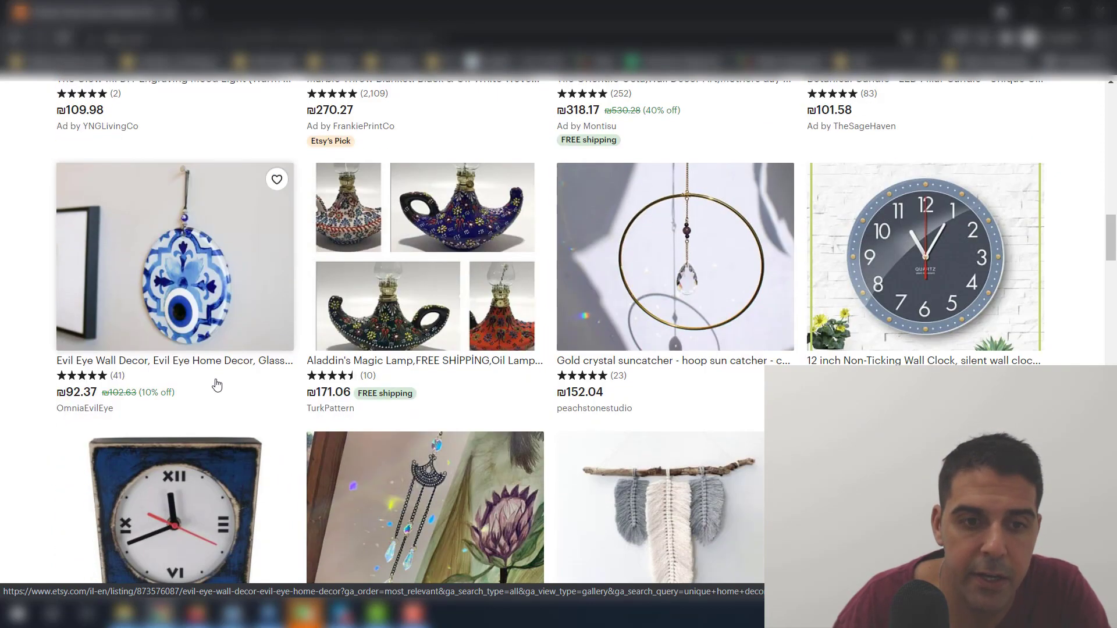
left_click(207, 302)
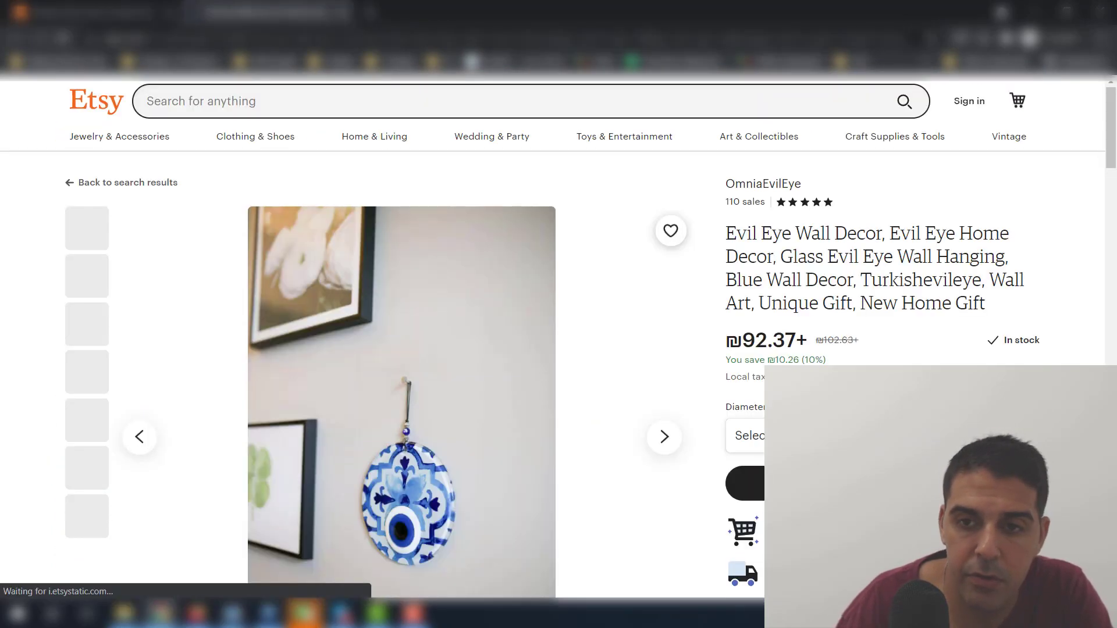
left_click_drag(726, 233, 885, 233)
key("ctrl+c")
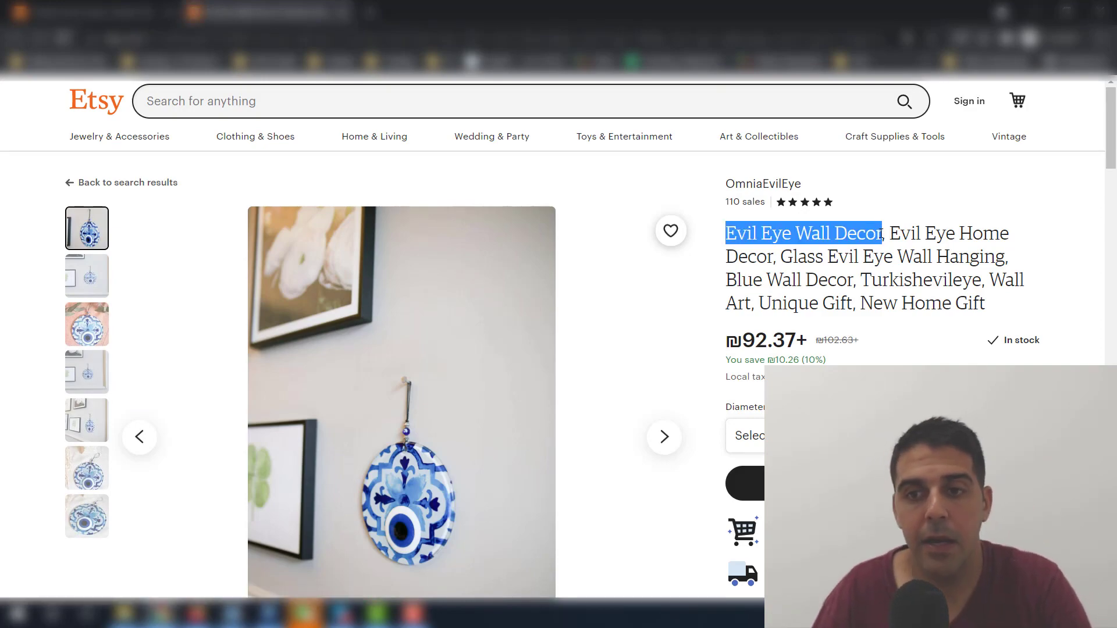
- Switch to Amazon and replace the ceramic vase search with a search for "Evil Eye Wall Decor"
key("alt+Tab")
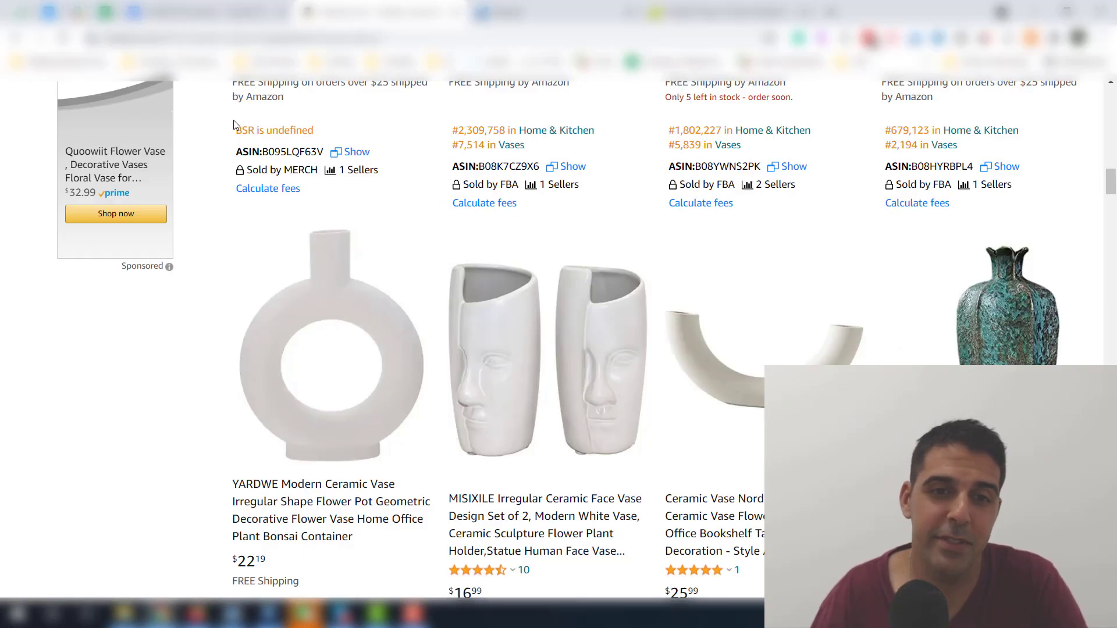
scroll(245, 119, "up", 10)
triple_click(281, 95)
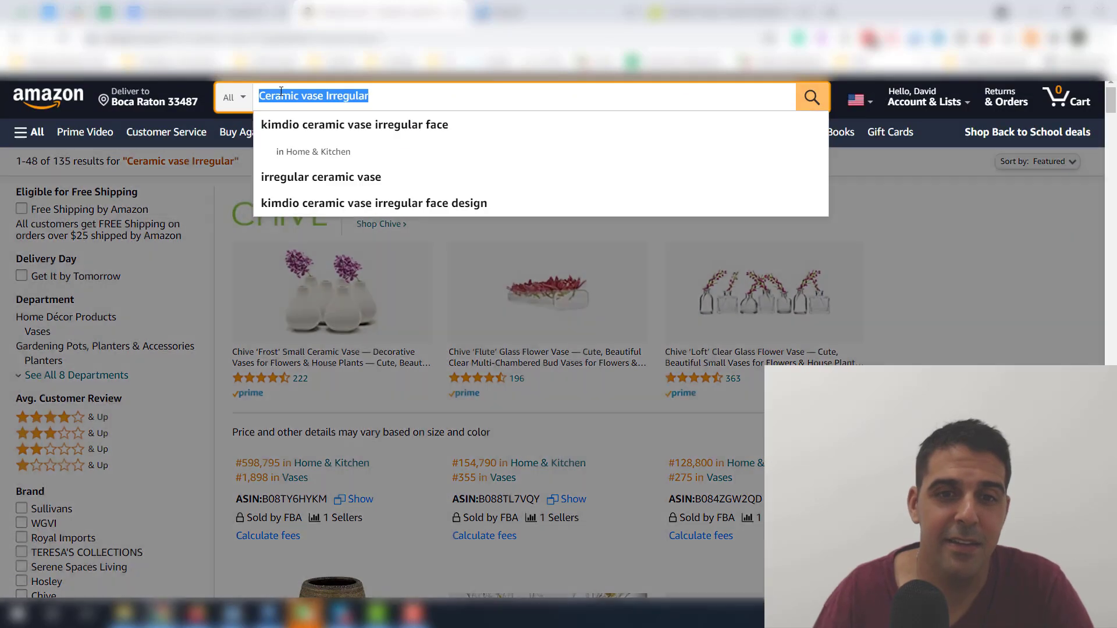
key("ctrl+v")
key("Return")
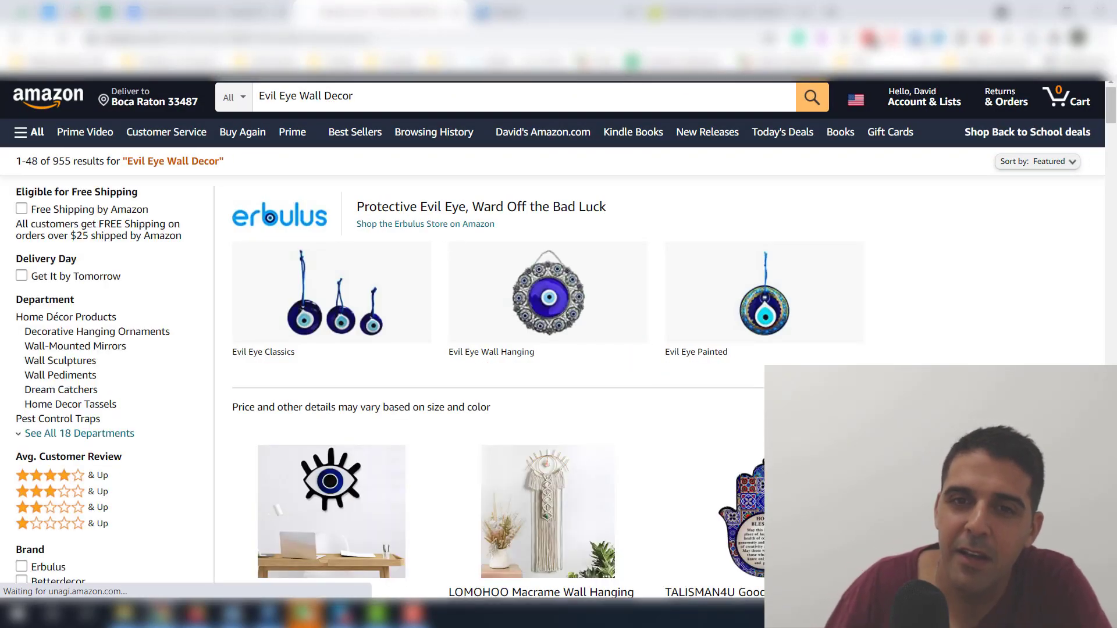
- Run Helium 10 Xray on the evil eye wall decor results, expand its window to full size and review the data
left_click(915, 38)
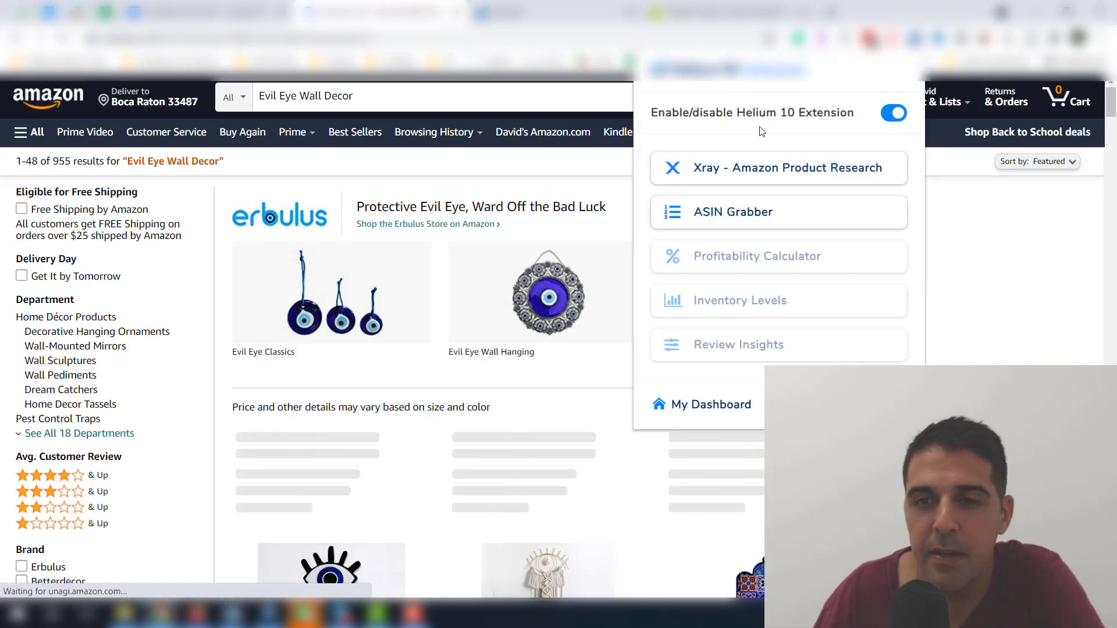
left_click(755, 169)
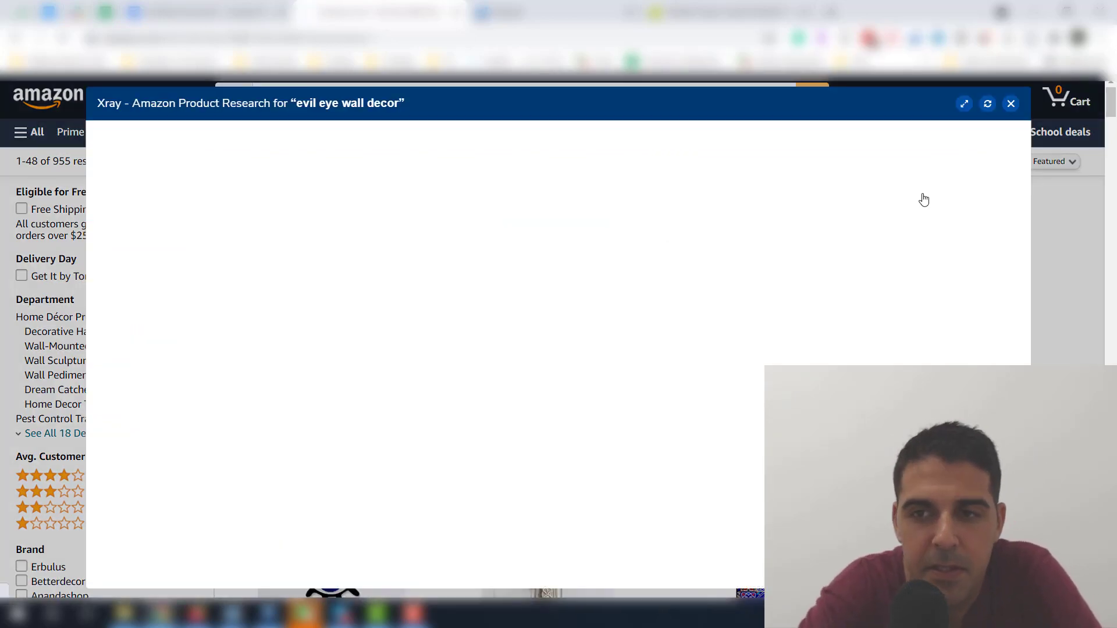
left_click(964, 103)
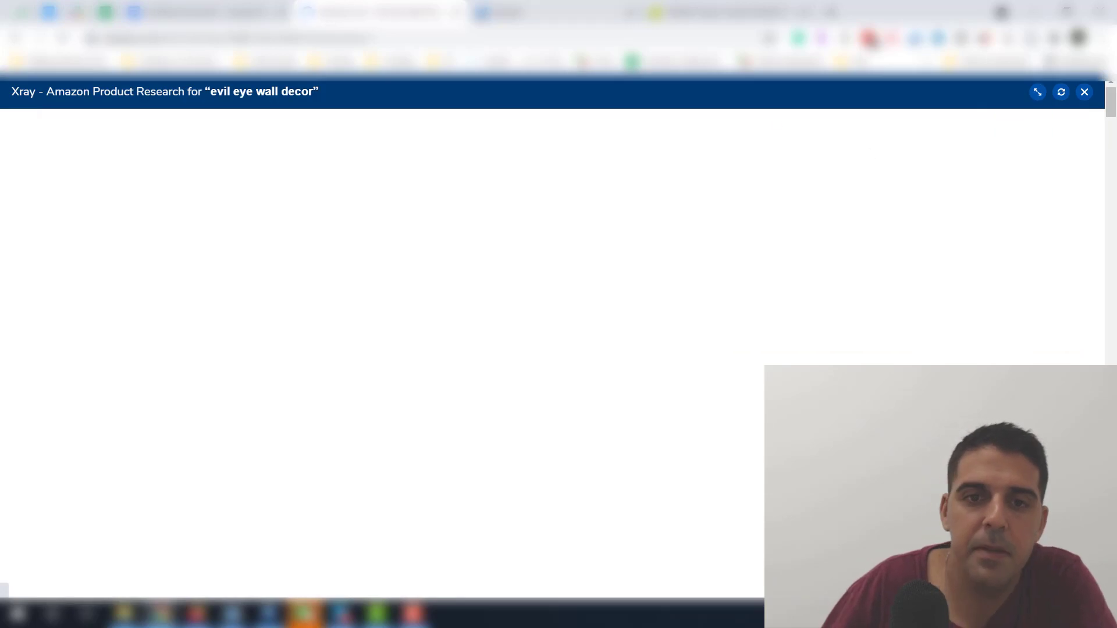
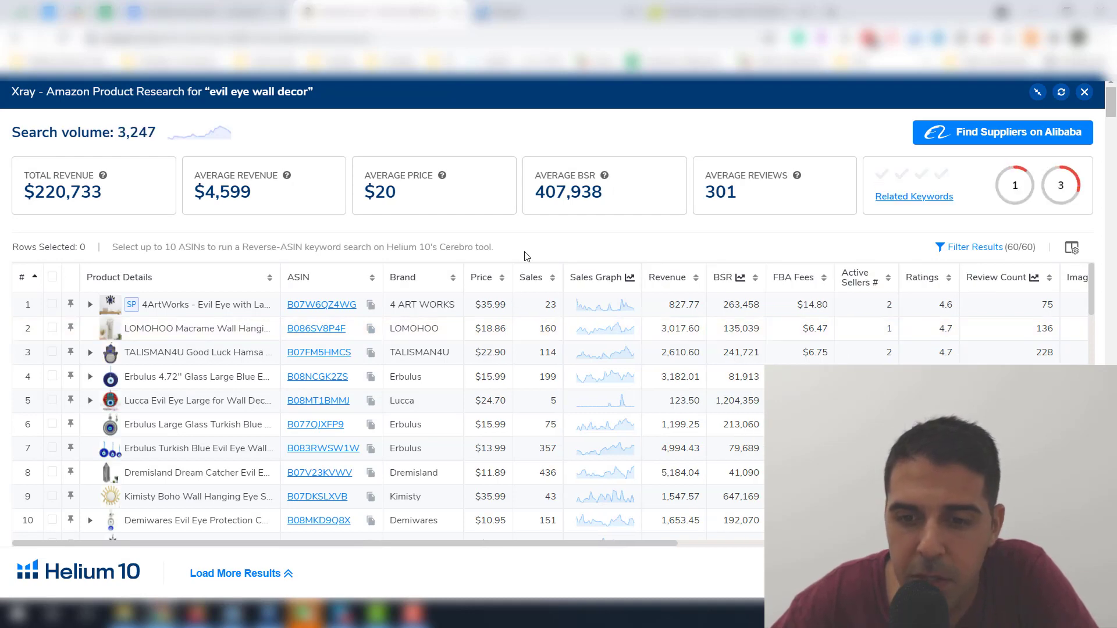
scroll(549, 356, "down", 4)
scroll(549, 337, "up", 4)
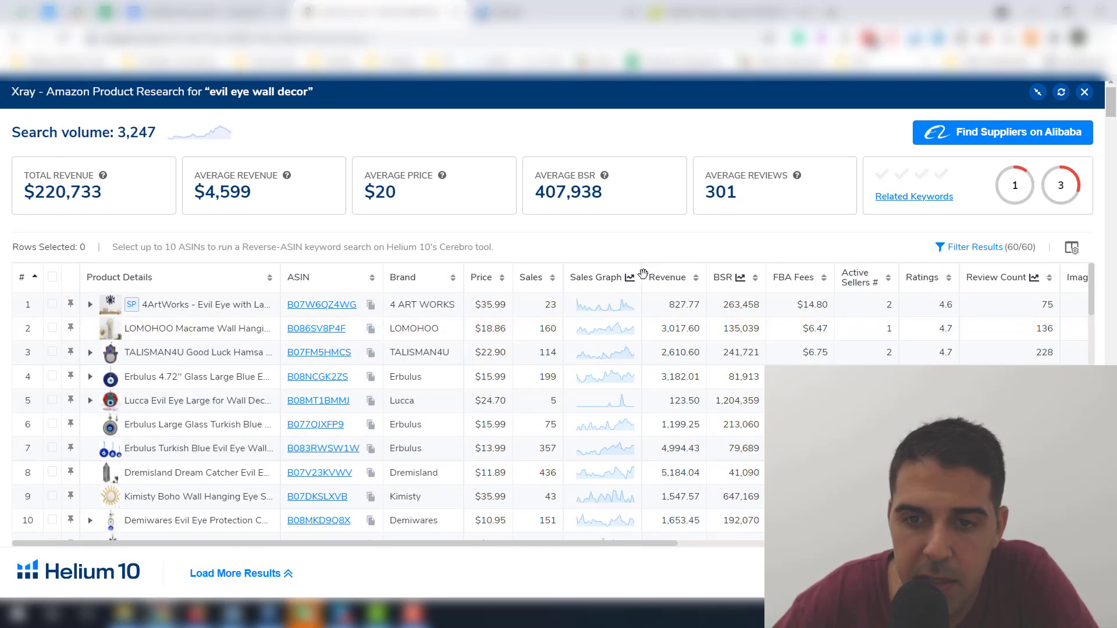
- Sort the Xray products by revenue from highest to lowest and preview the top sellers to judge their relevance
left_click(658, 288)
left_click(658, 288)
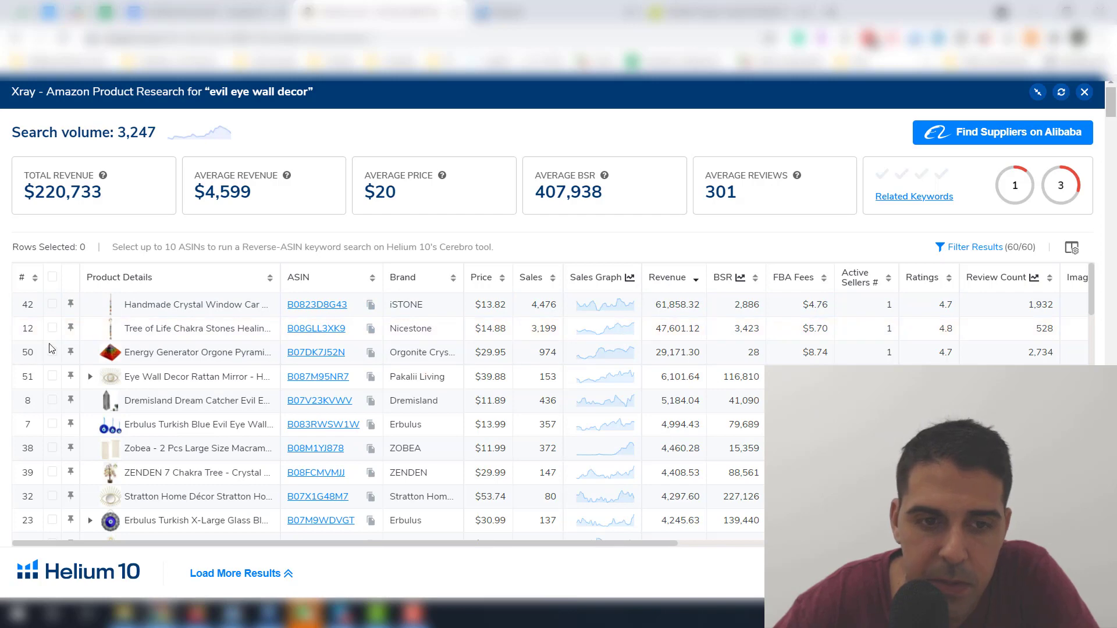
mouse_move(309, 308)
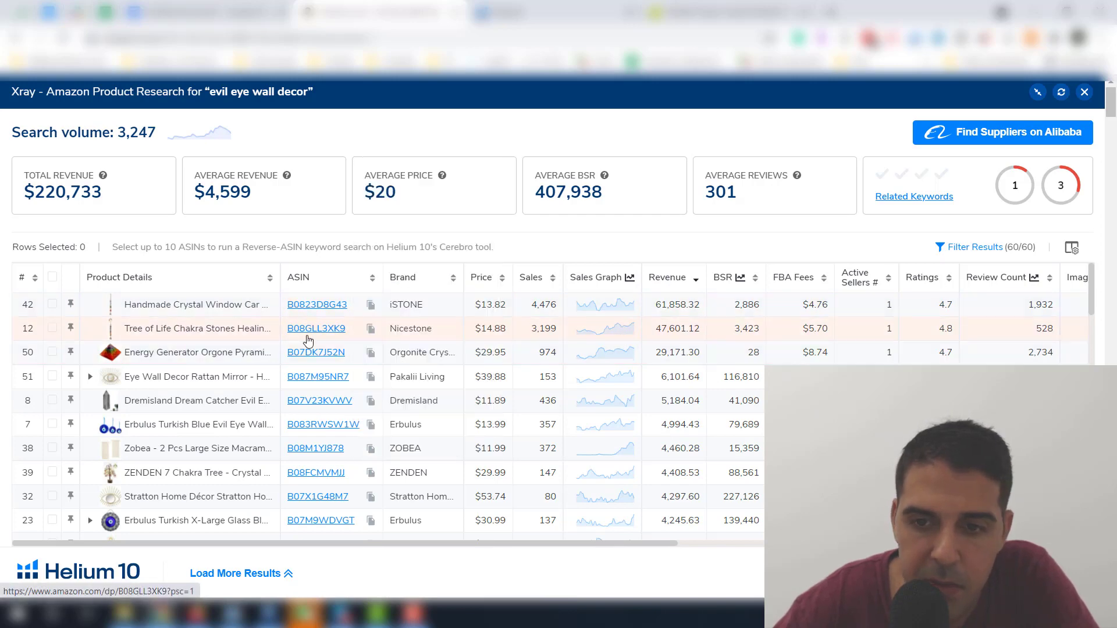
mouse_move(329, 356)
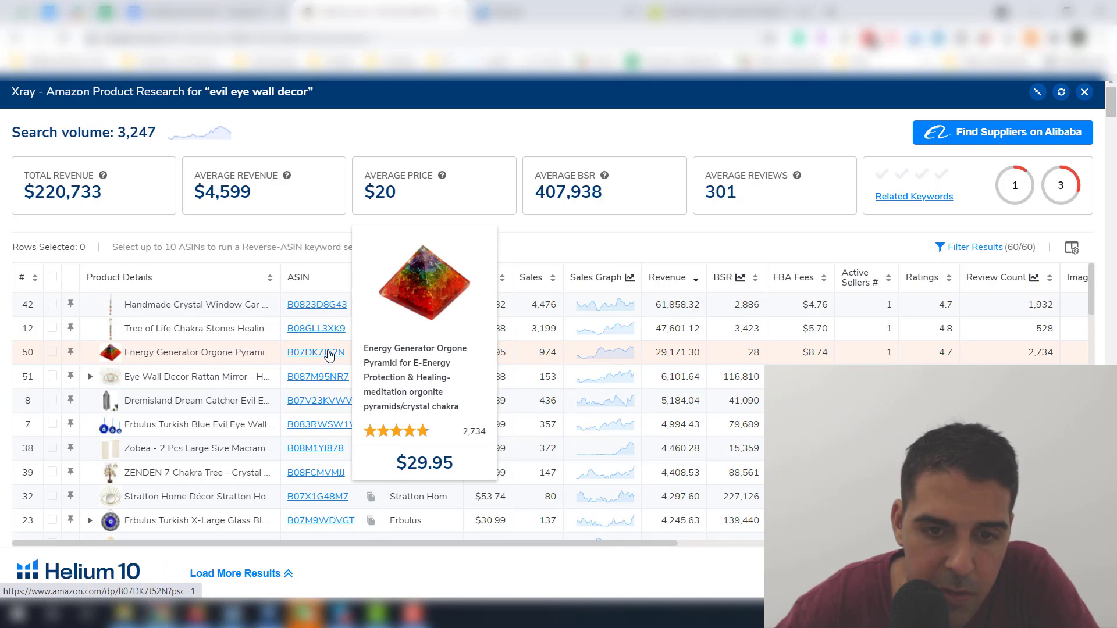
mouse_move(313, 388)
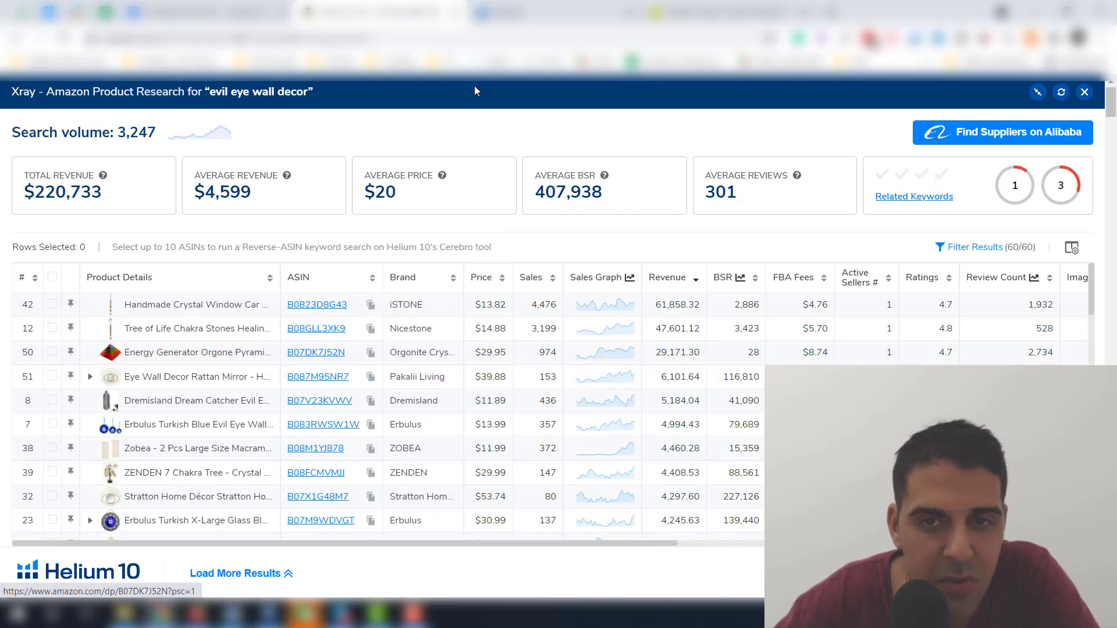
- Switch to the Alibaba "Middle Finger Candle" results, open the LOVE'N Victory Gesture silicone mold listing and review its details and related products
left_click(670, 11)
left_click(585, 6)
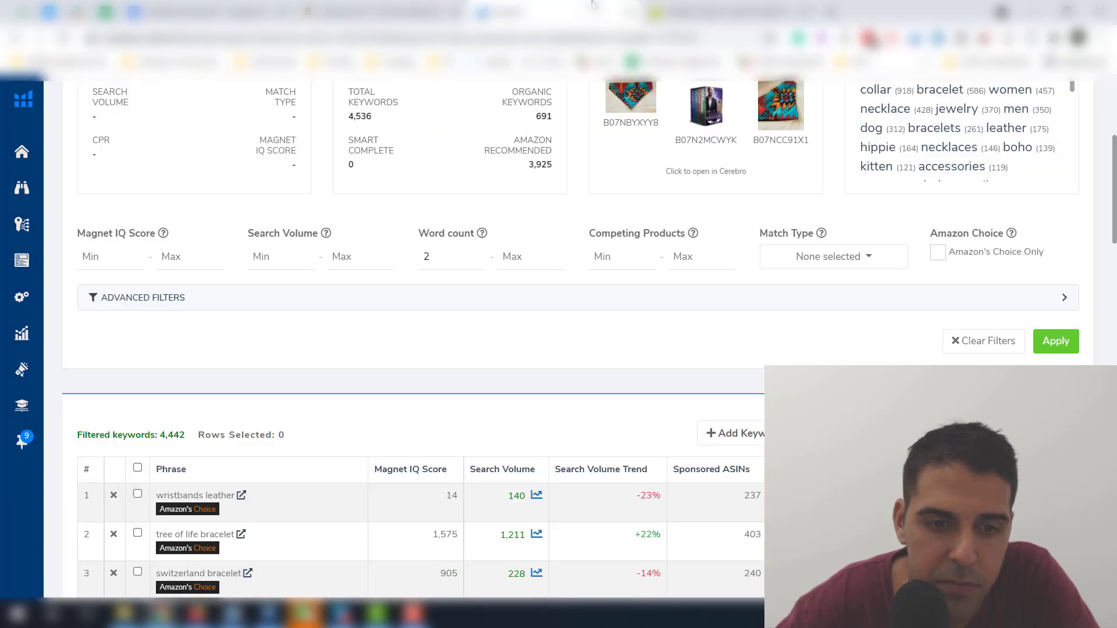
left_click(699, 12)
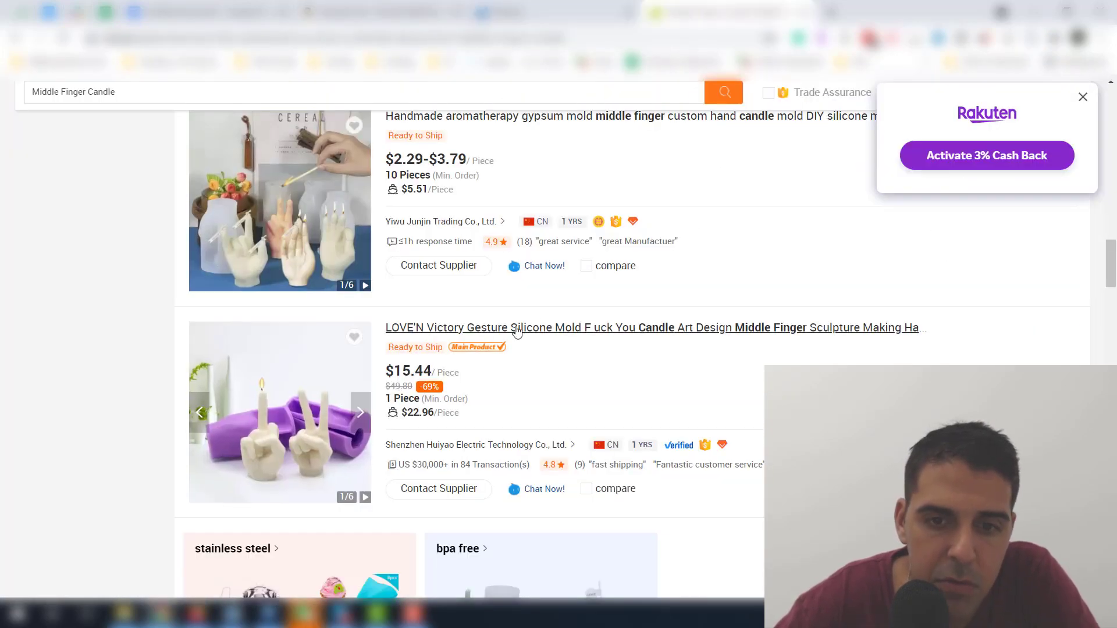
left_click(832, 11)
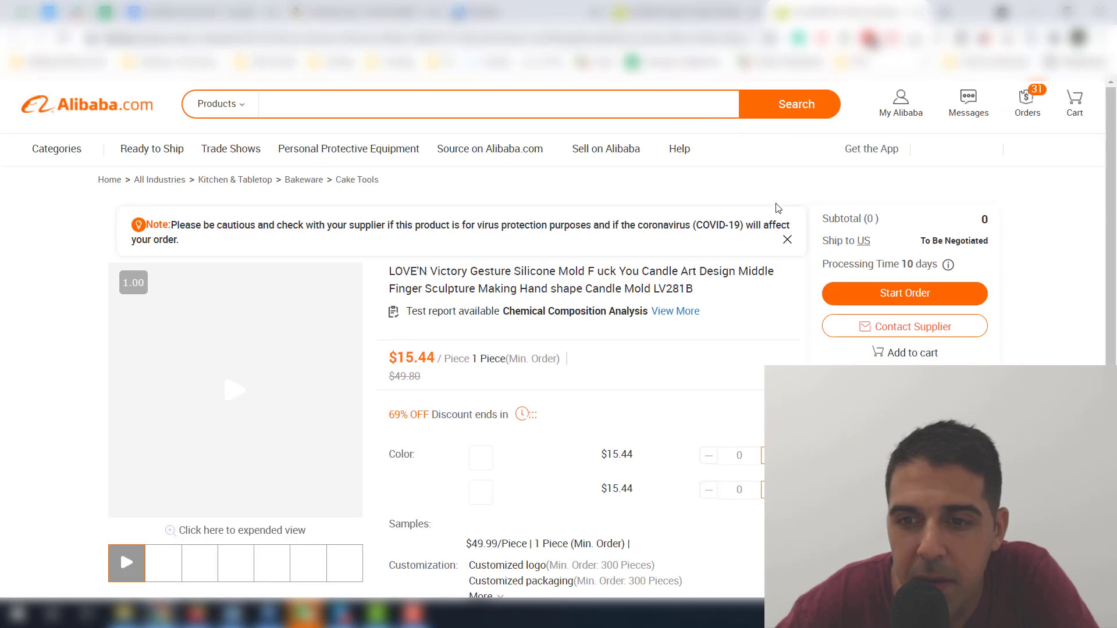
scroll(733, 266, "down", 5)
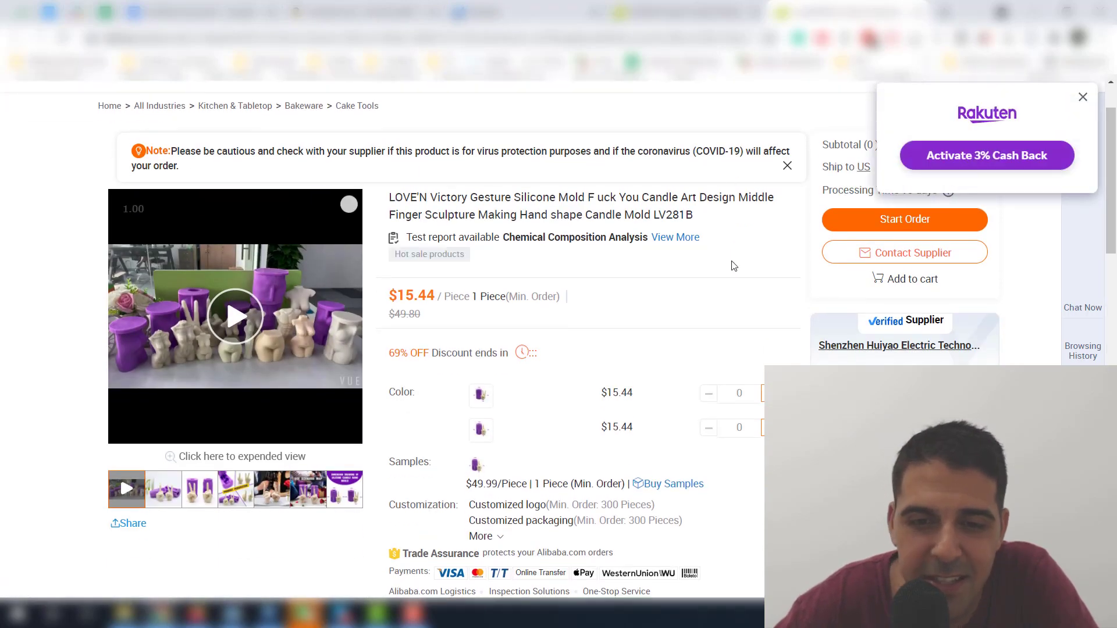
scroll(734, 266, "down", 5)
scroll(722, 279, "up", 2)
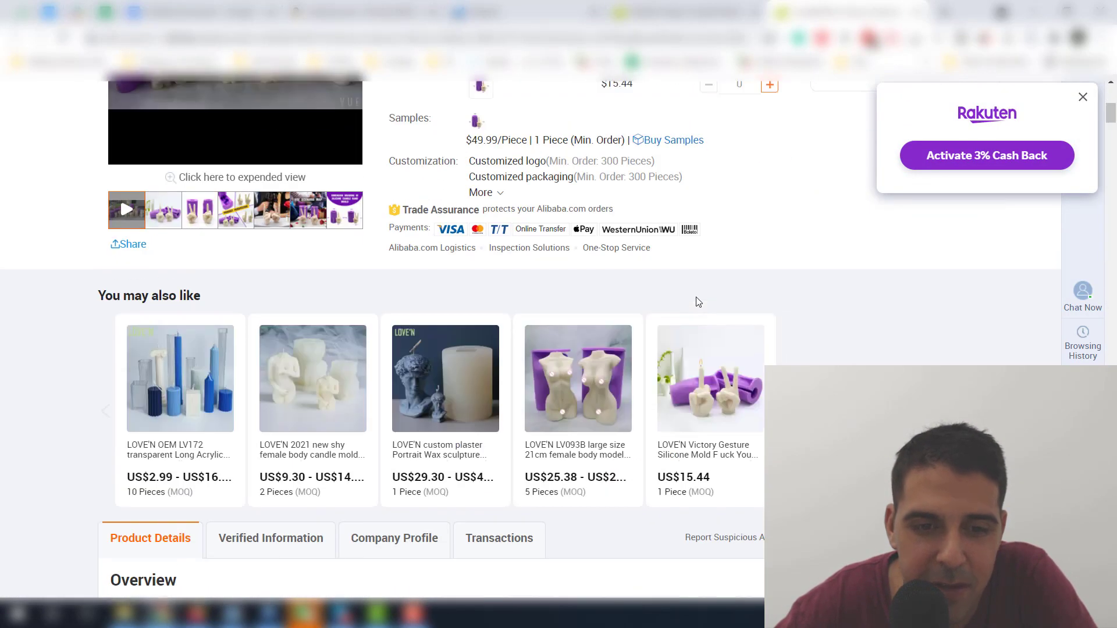
- Examine the product details and description images of the silicone mold listing on Alibaba
scroll(696, 302, "up", 1)
scroll(640, 302, "down", 5)
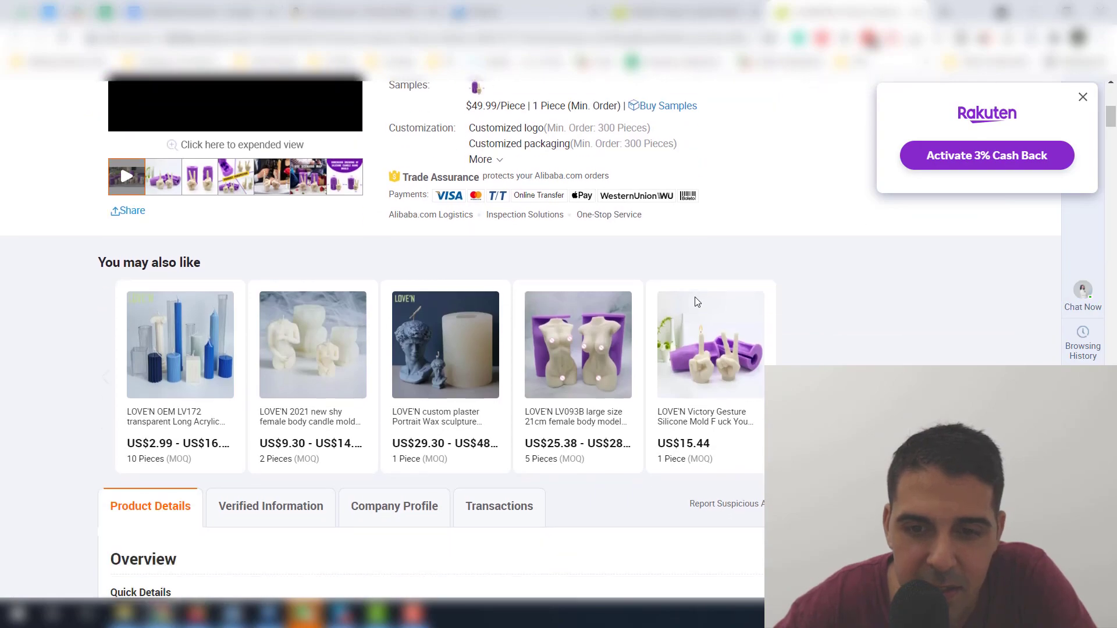
scroll(610, 302, "down", 15)
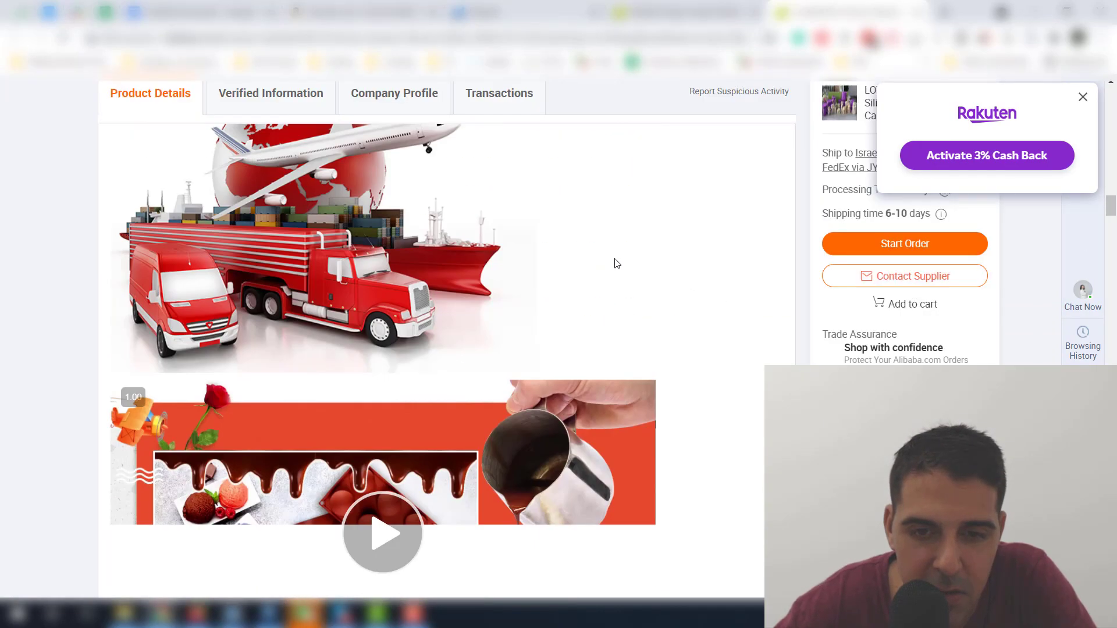
scroll(719, 280, "up", 10)
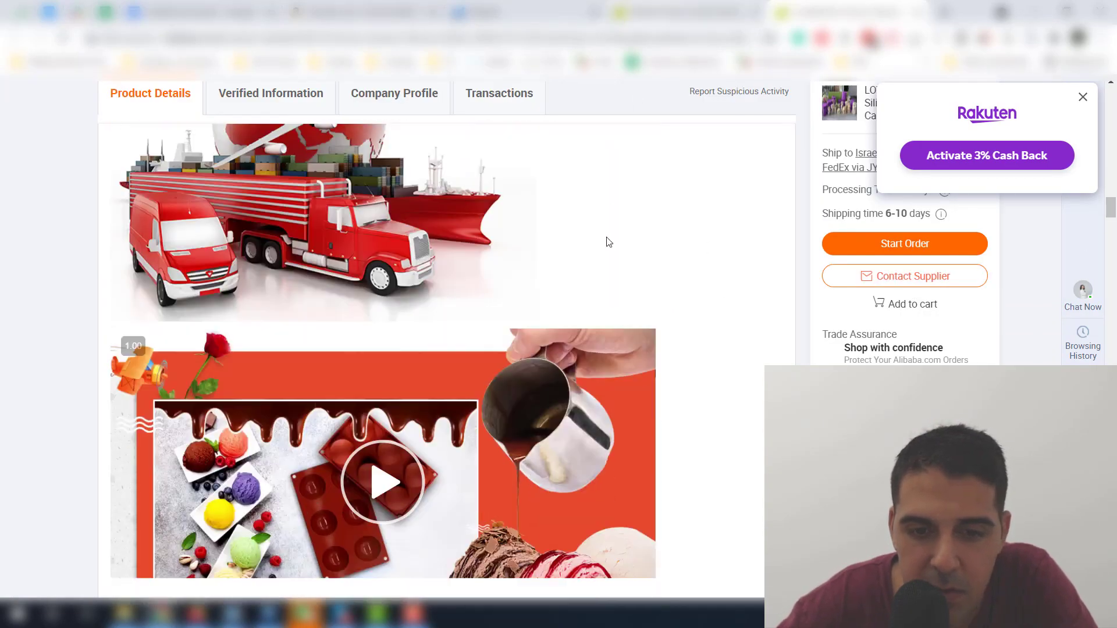
scroll(606, 239, "down", 8)
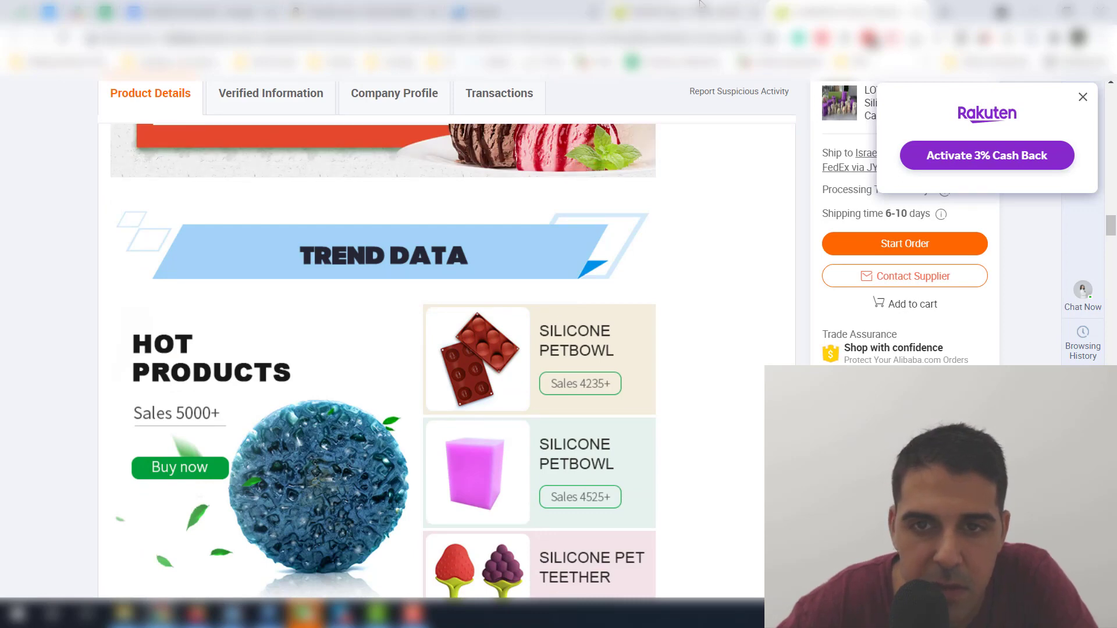
- Switch to Etsy, close the evil eye listing, open the "Medium bohemian macrame feather willow branch wall hanging" and select its title keywords
left_click(681, 11)
left_click(501, 7)
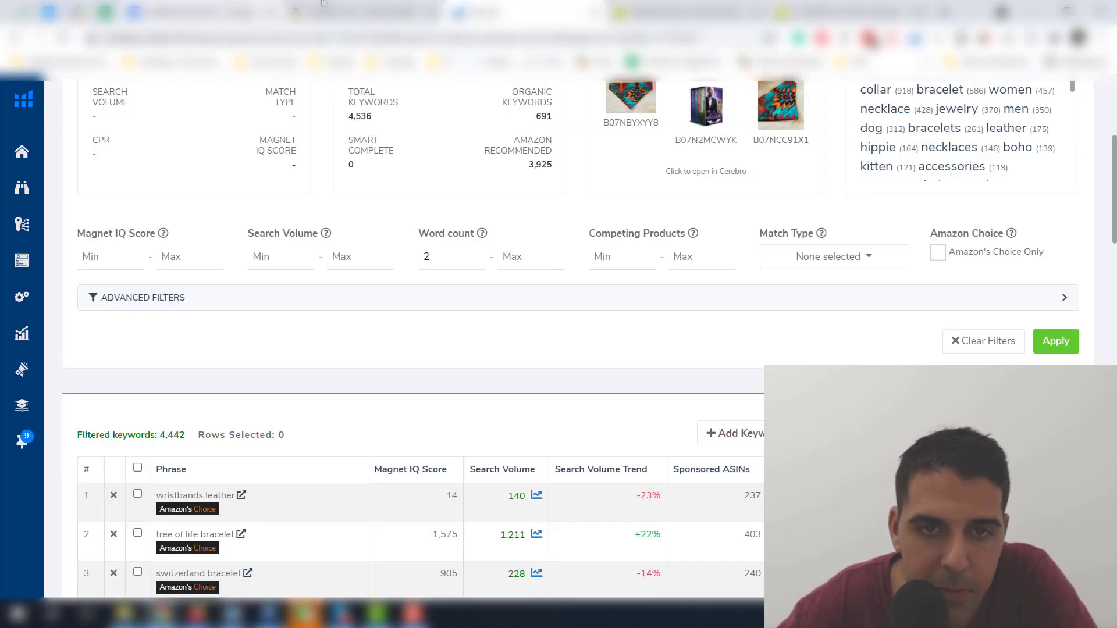
left_click(352, 7)
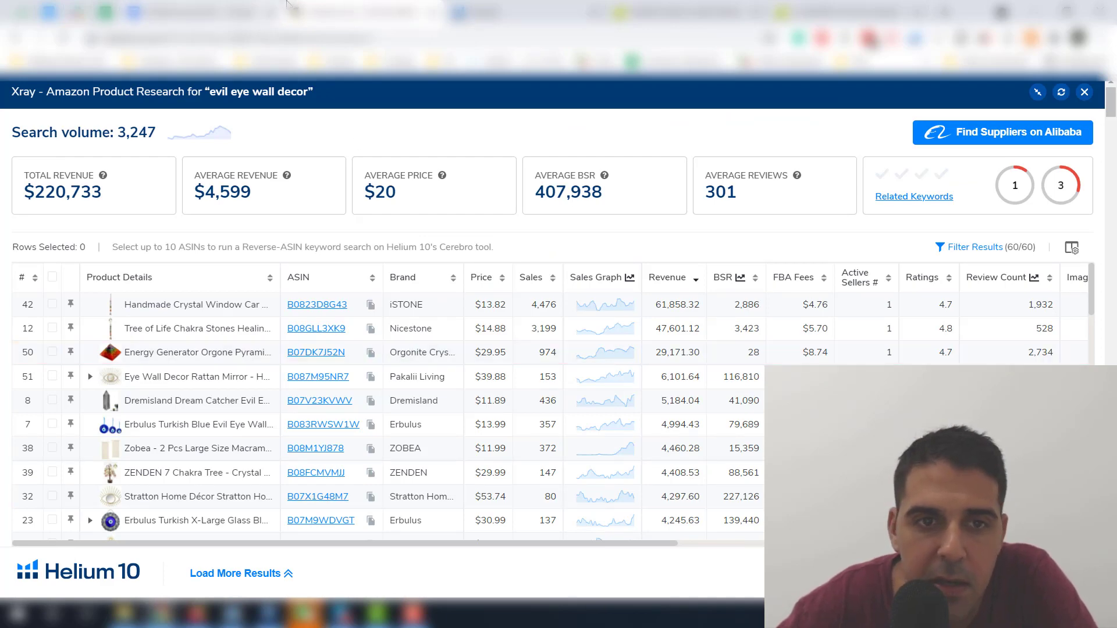
key("alt+Tab")
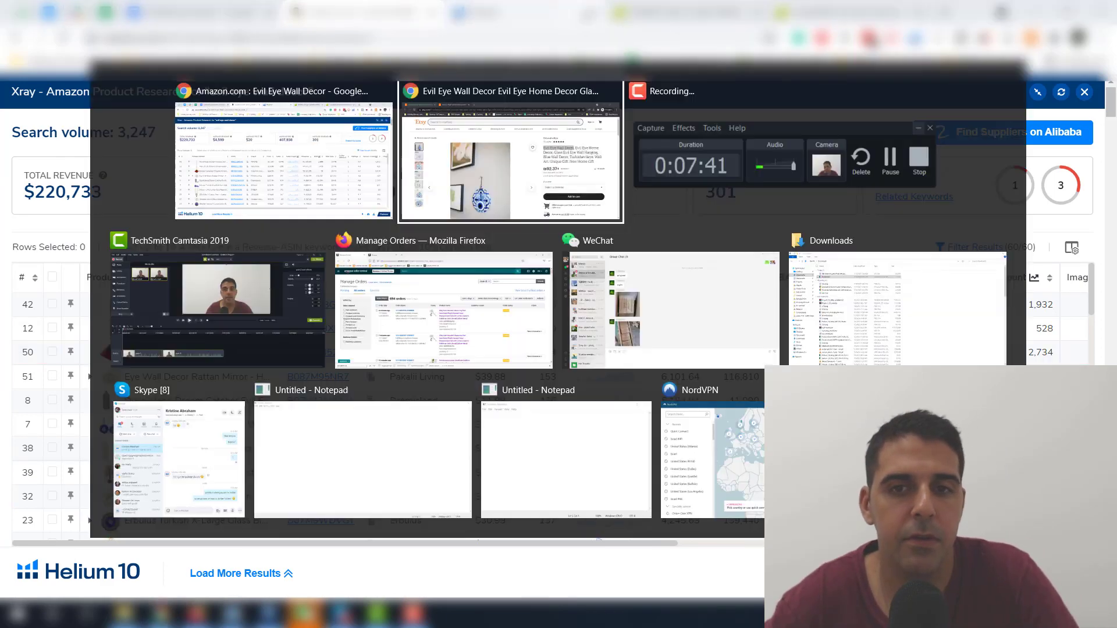
middle_click(232, 4)
scroll(221, 153, "down", 5)
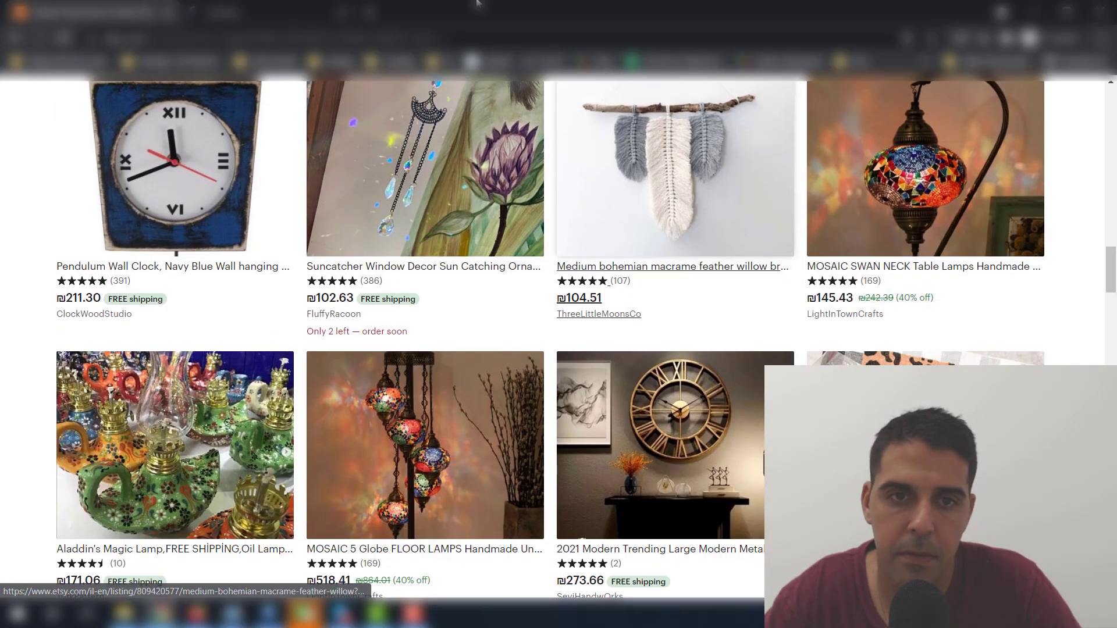
left_click(559, 207)
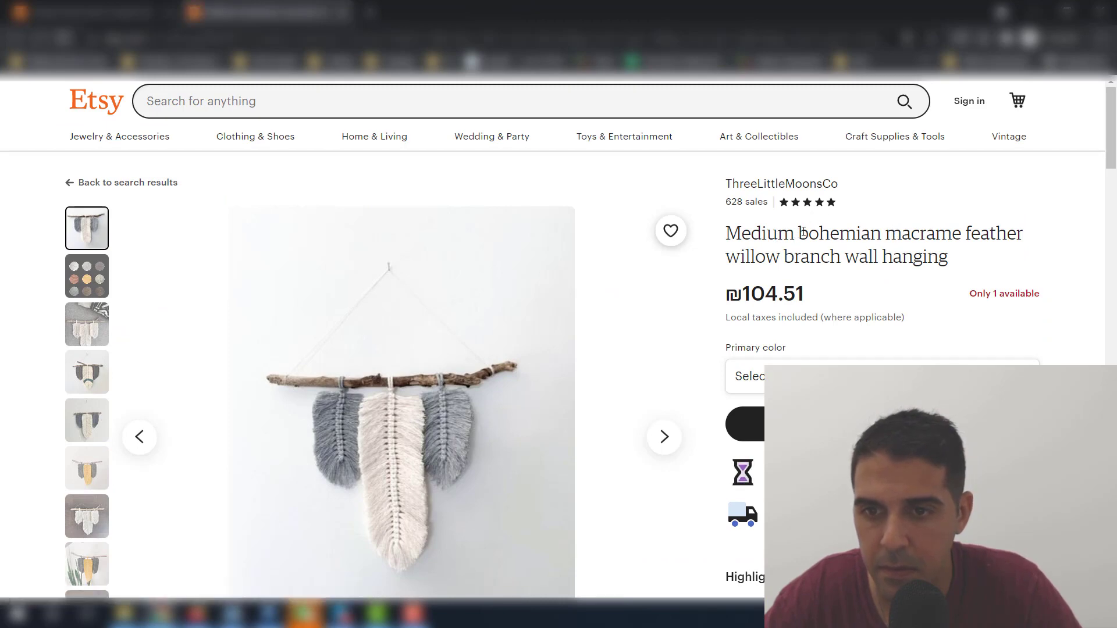
left_click_drag(813, 233, 836, 257)
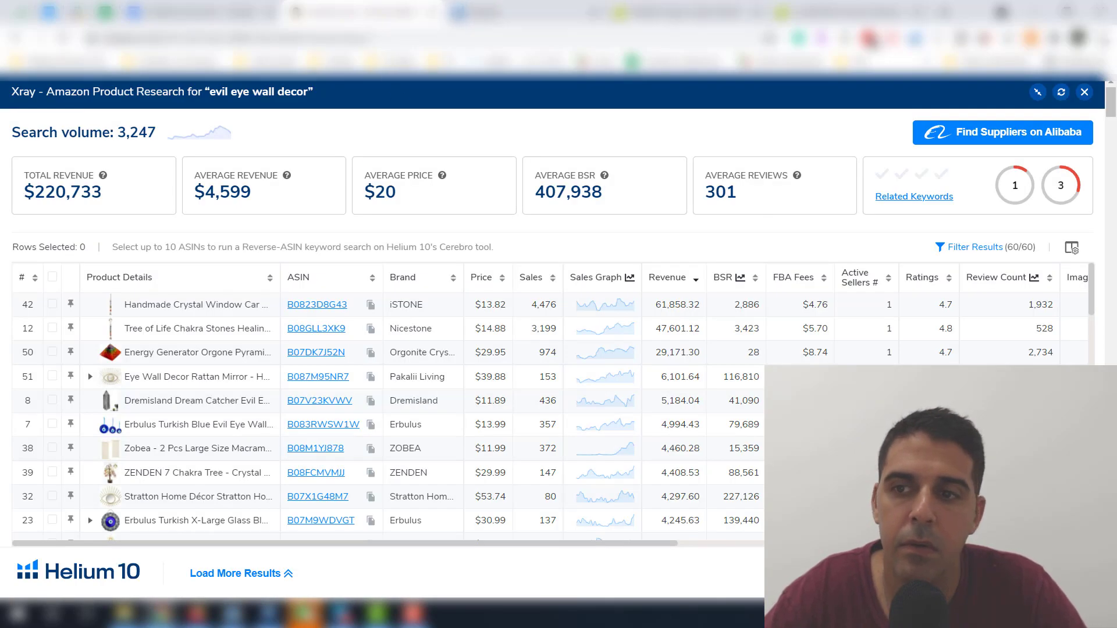
- Switch to Amazon, close the Xray window and search for "bohemian macrame feather willow branch"
left_click(1086, 95)
left_click(360, 110)
key("ctrl+a")
type("bohemian macrame feather willow branch")
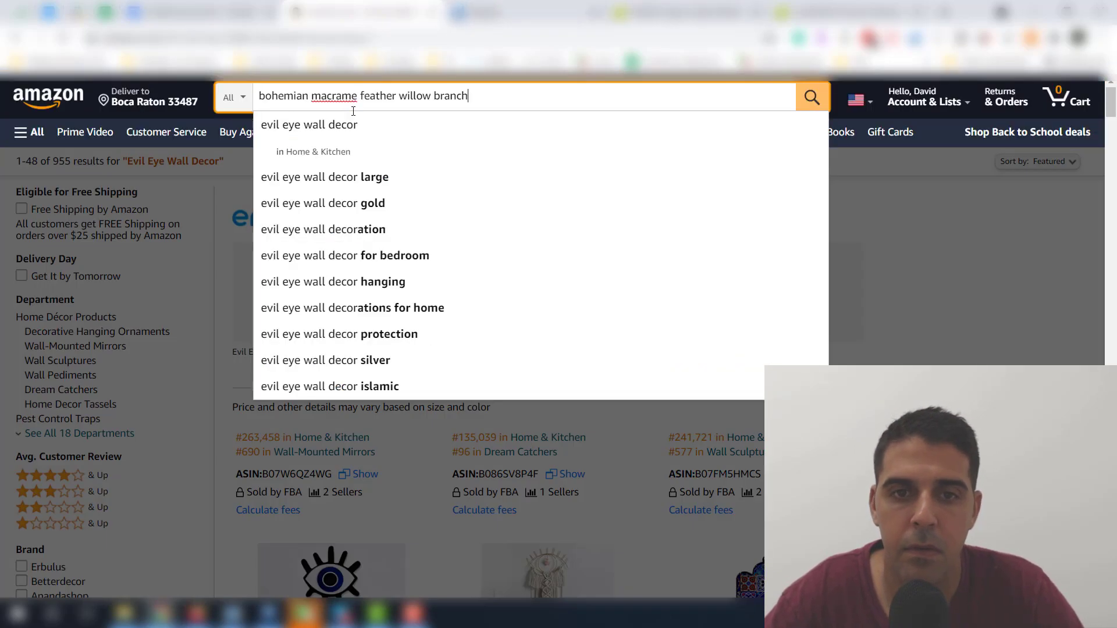
key("Return")
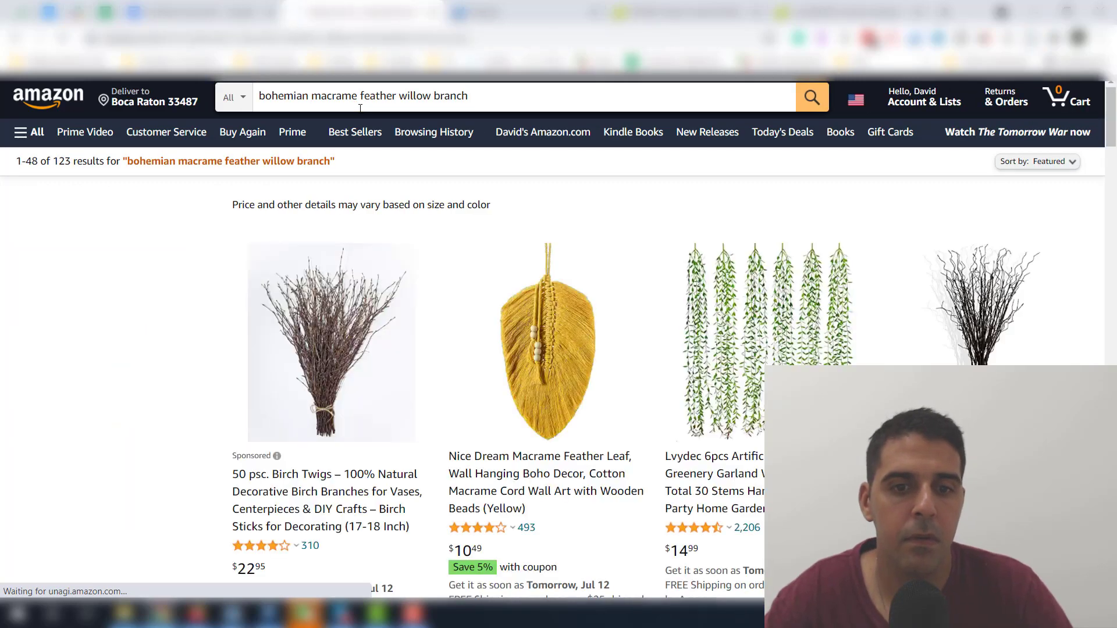
- Open the Oexper Macrame Wall Hanging Feather listing from the results and view its seller's profile
scroll(378, 285, "down", 10)
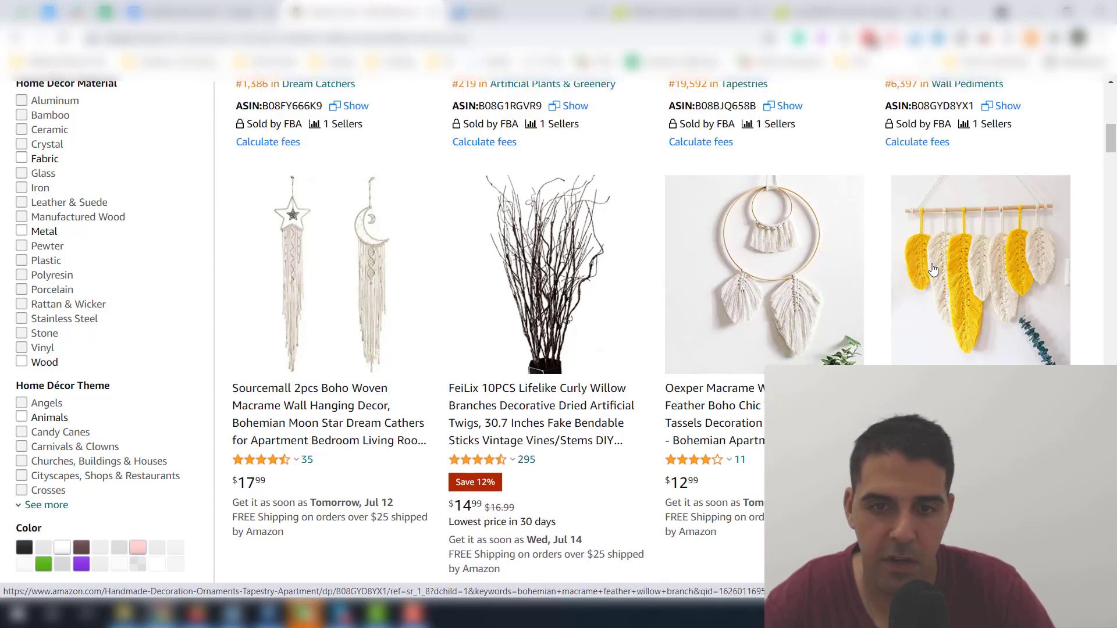
left_click(756, 279)
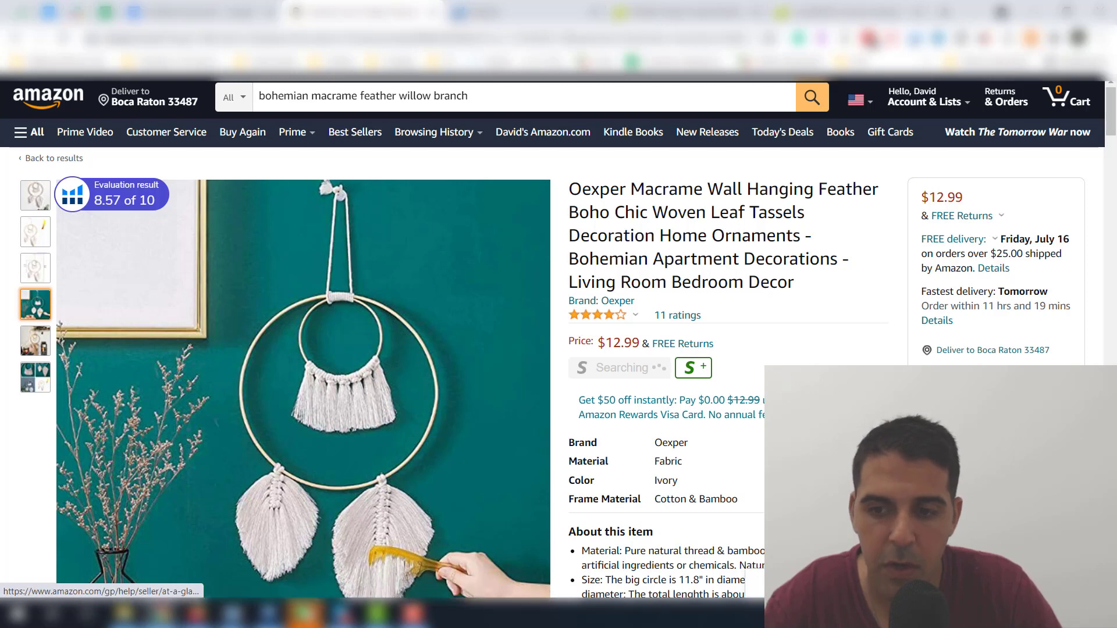
left_click(989, 515)
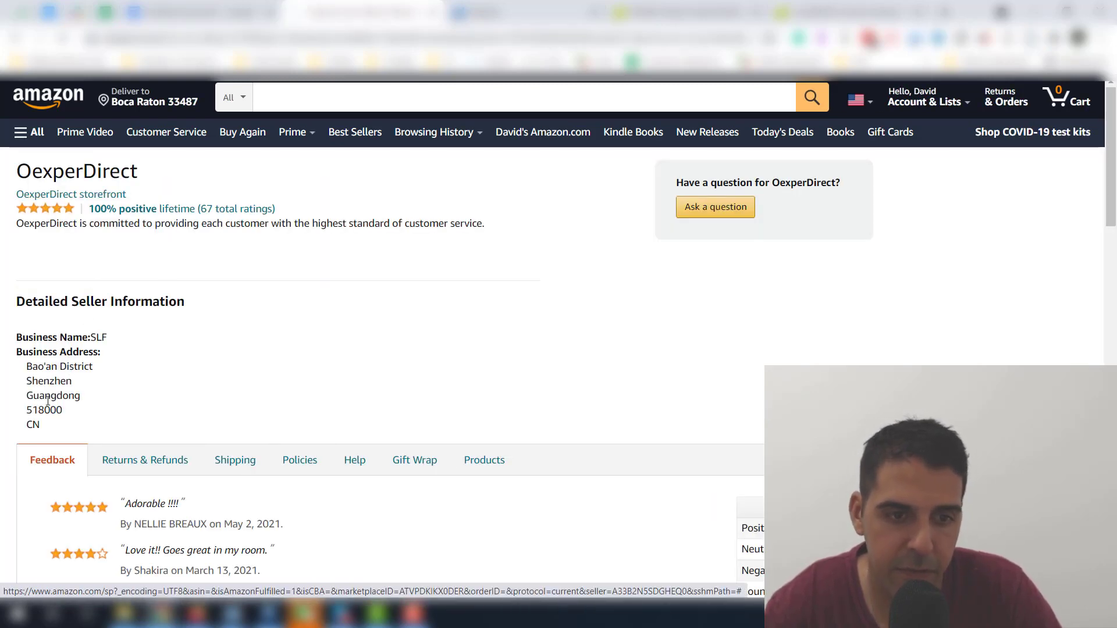
- Open the OexperDirect storefront and look through the products it sells
scroll(165, 324, "down", 10)
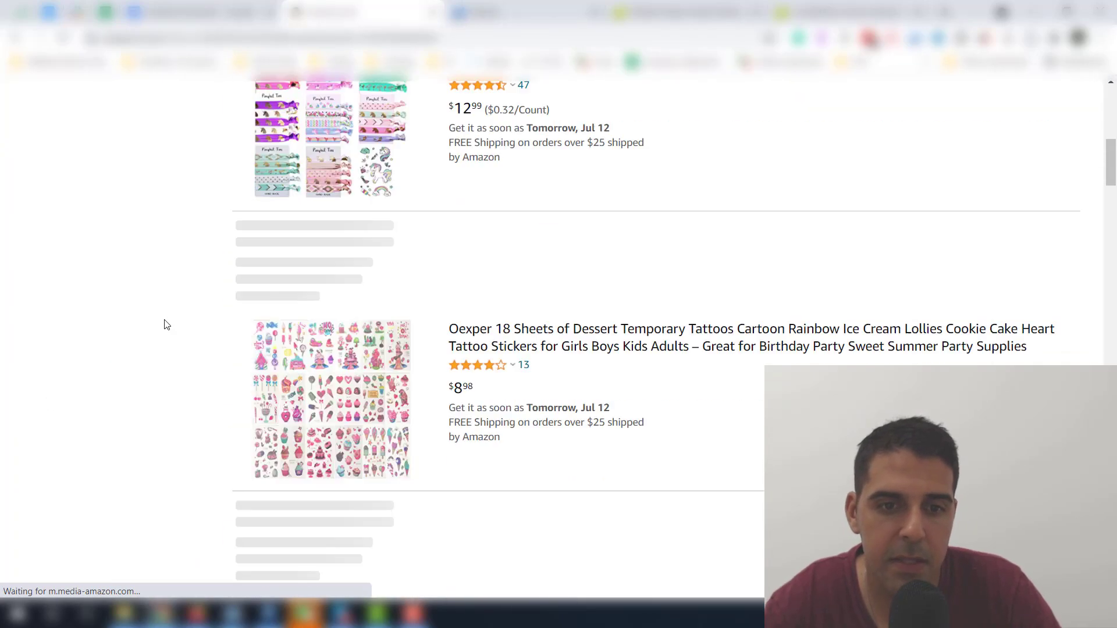
scroll(1, 374, "down", 15)
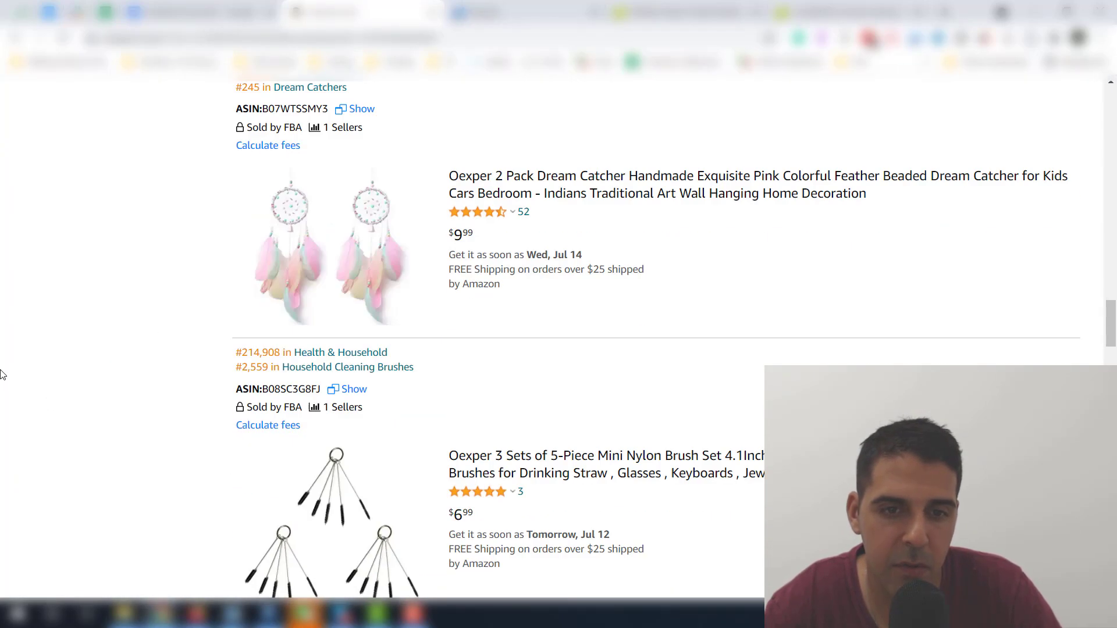
scroll(1, 374, "down", 5)
scroll(1, 374, "up", 5)
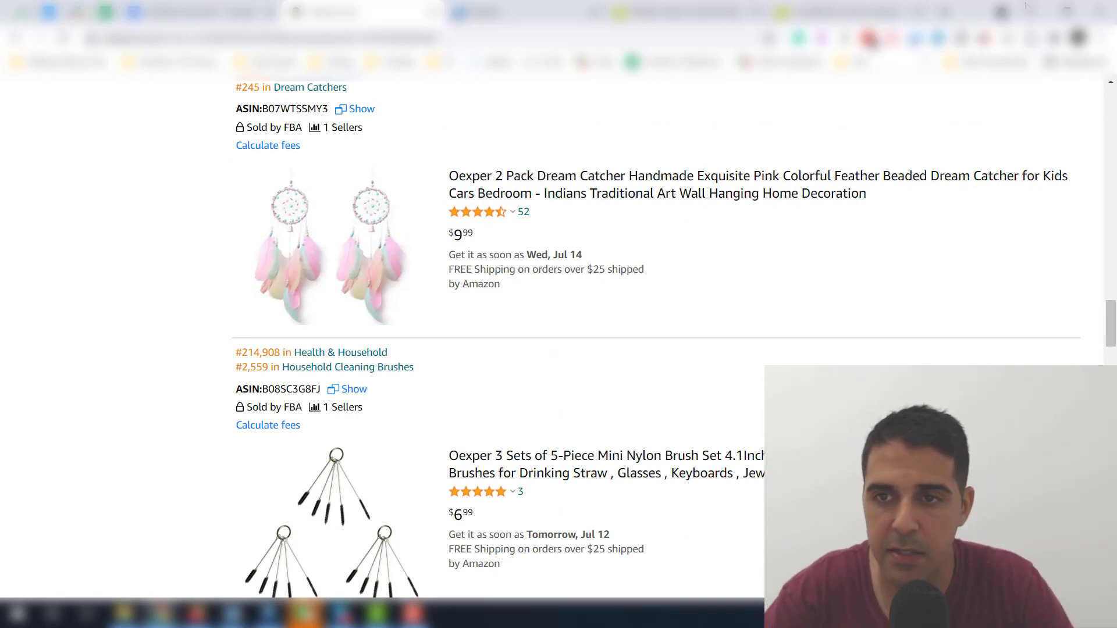
- Run Helium 10 Xray on the OexperDirect storefront and sort its products by revenue from highest to lowest
left_click(915, 38)
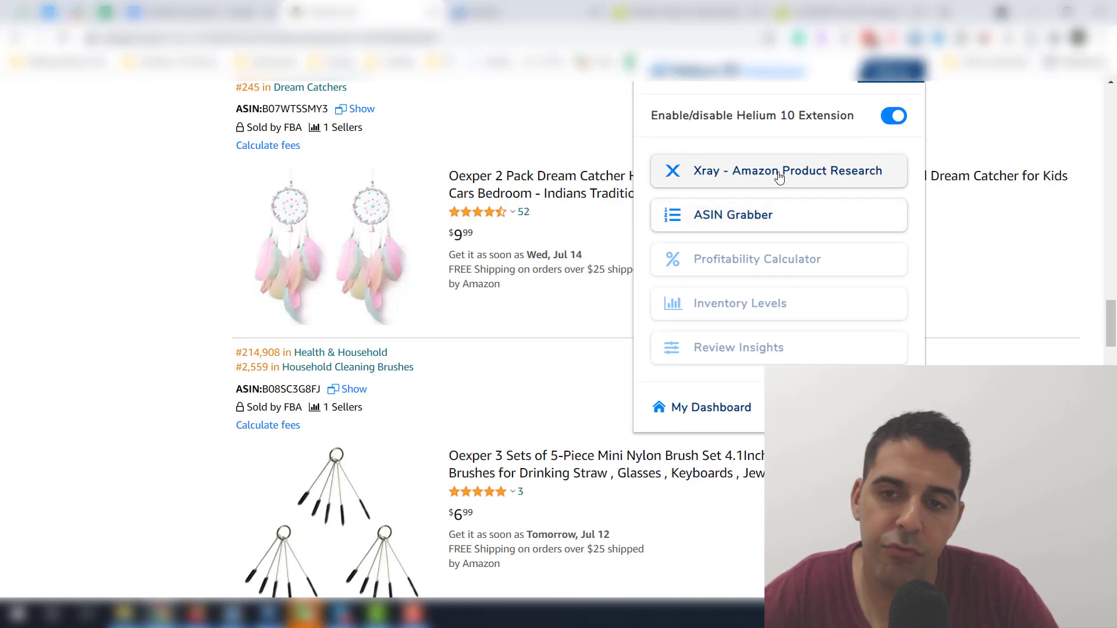
left_click(778, 173)
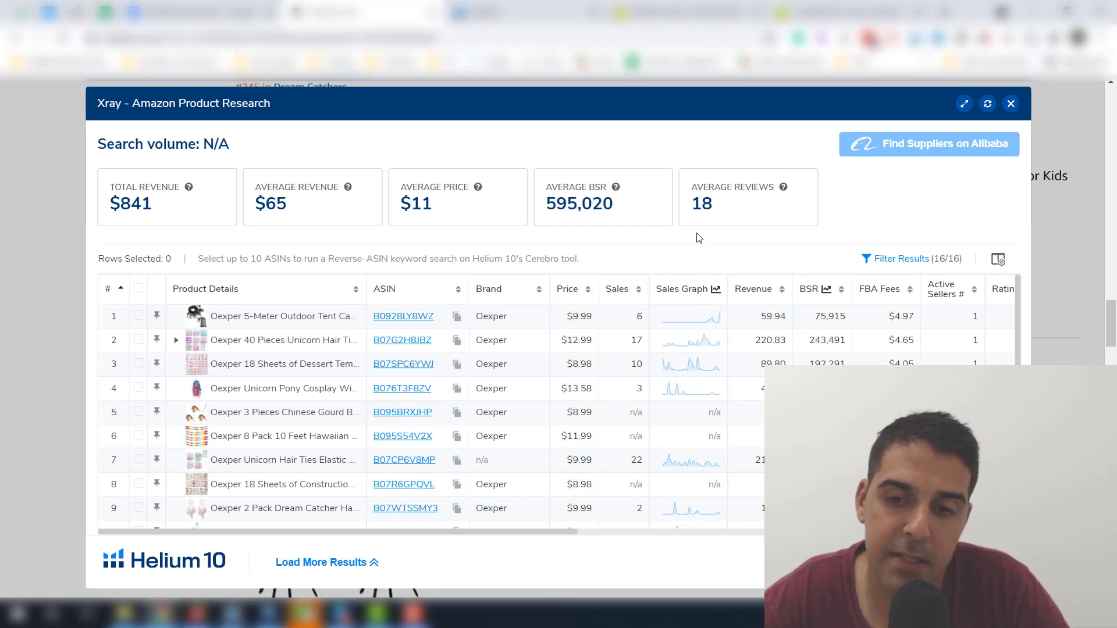
left_click(774, 291)
left_click(774, 291)
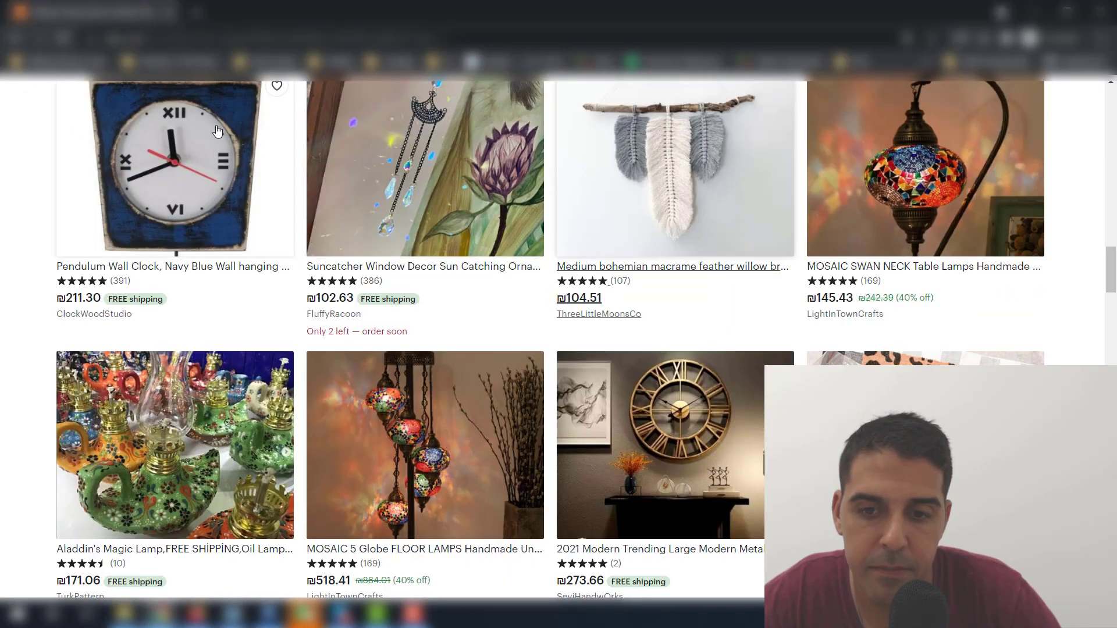
- Return to the Etsy home decor results, browse further products and open the "BULLSHIT CORNER!" sign listing in a new tab
scroll(217, 130, "down", 3)
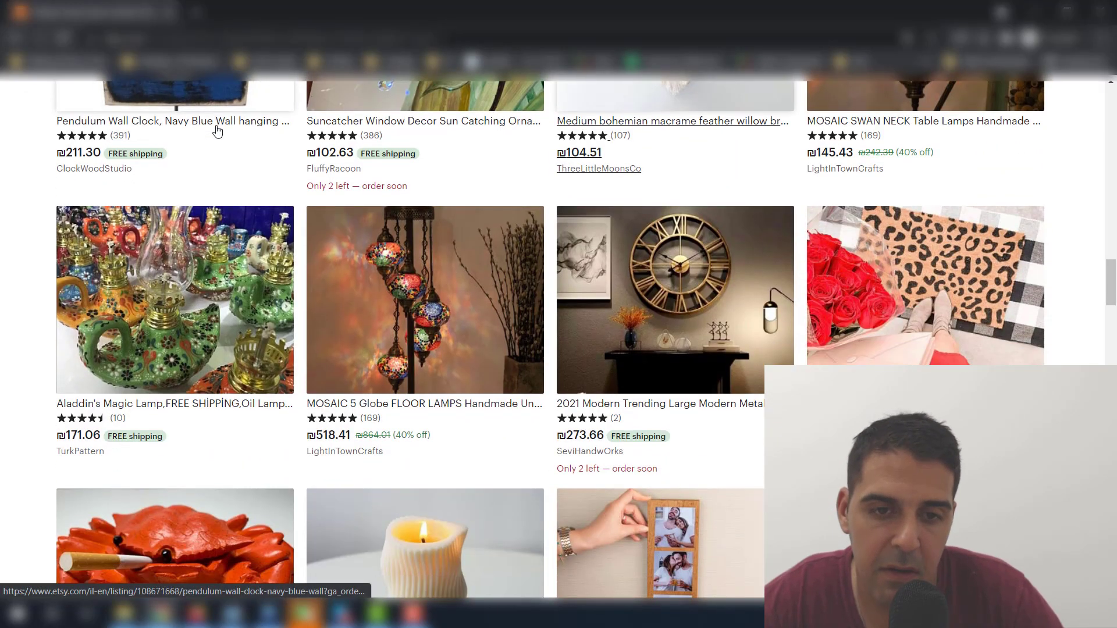
scroll(217, 130, "down", 5)
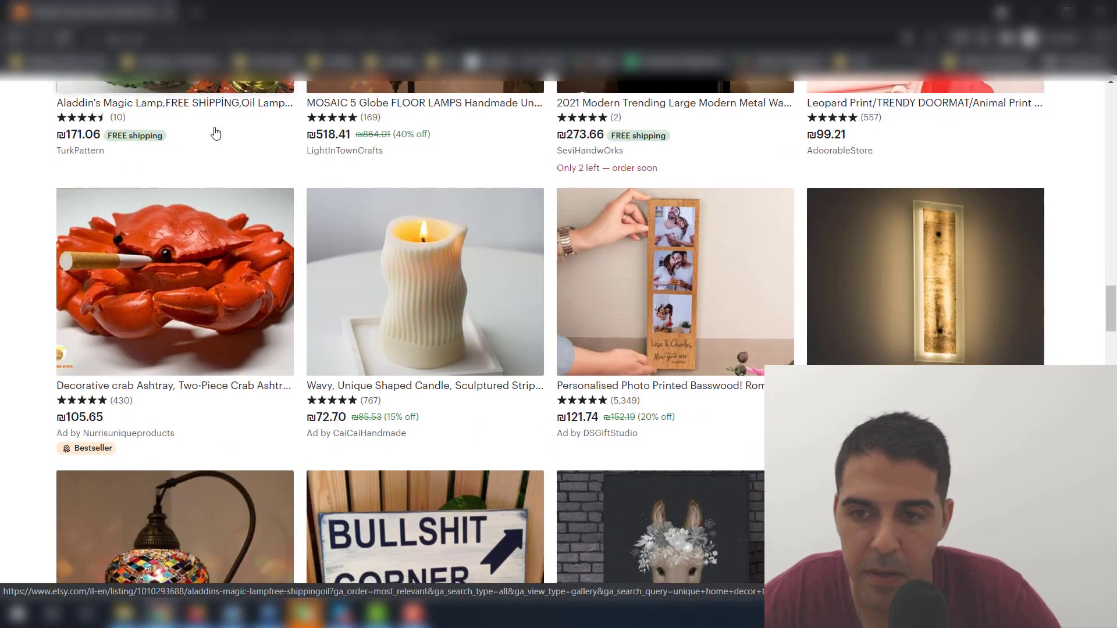
scroll(215, 134, "down", 2)
scroll(216, 134, "up", 1)
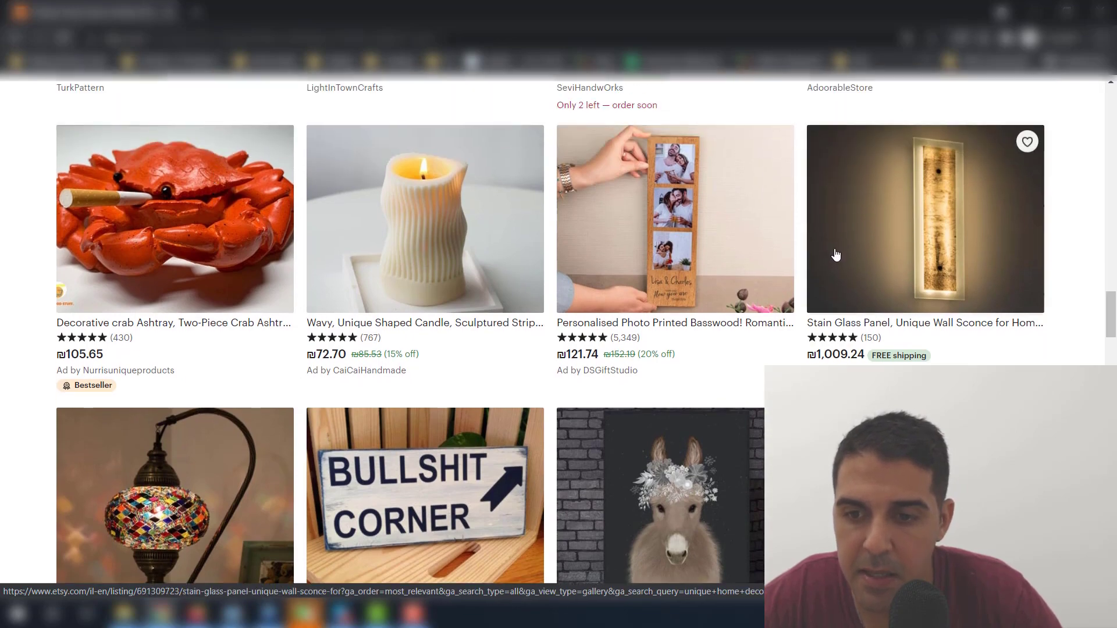
scroll(836, 254, "down", 3)
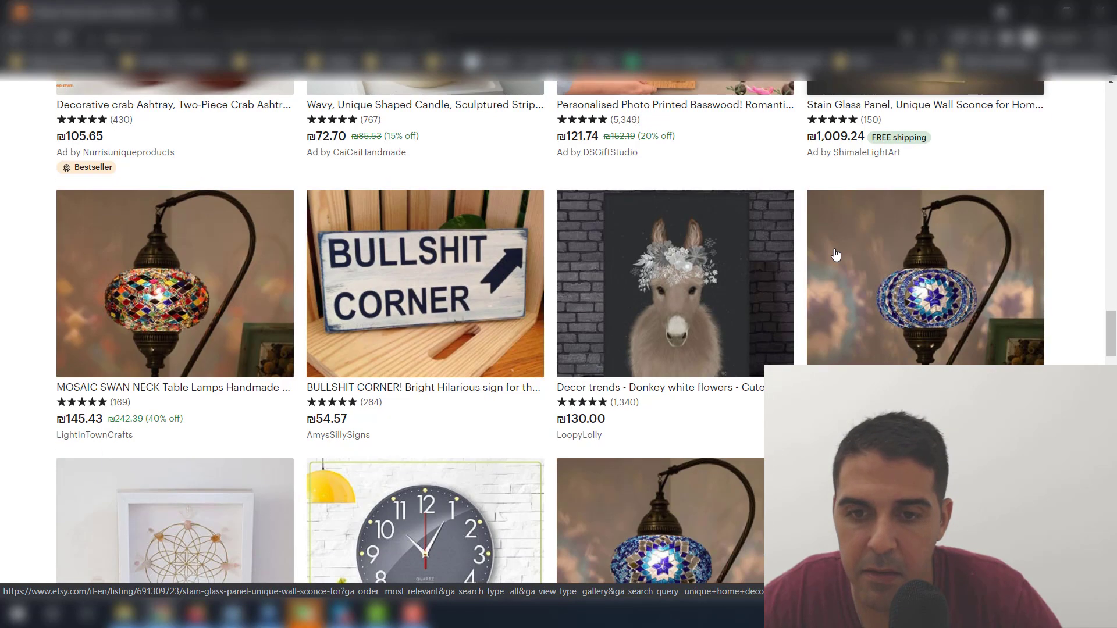
left_click(448, 299)
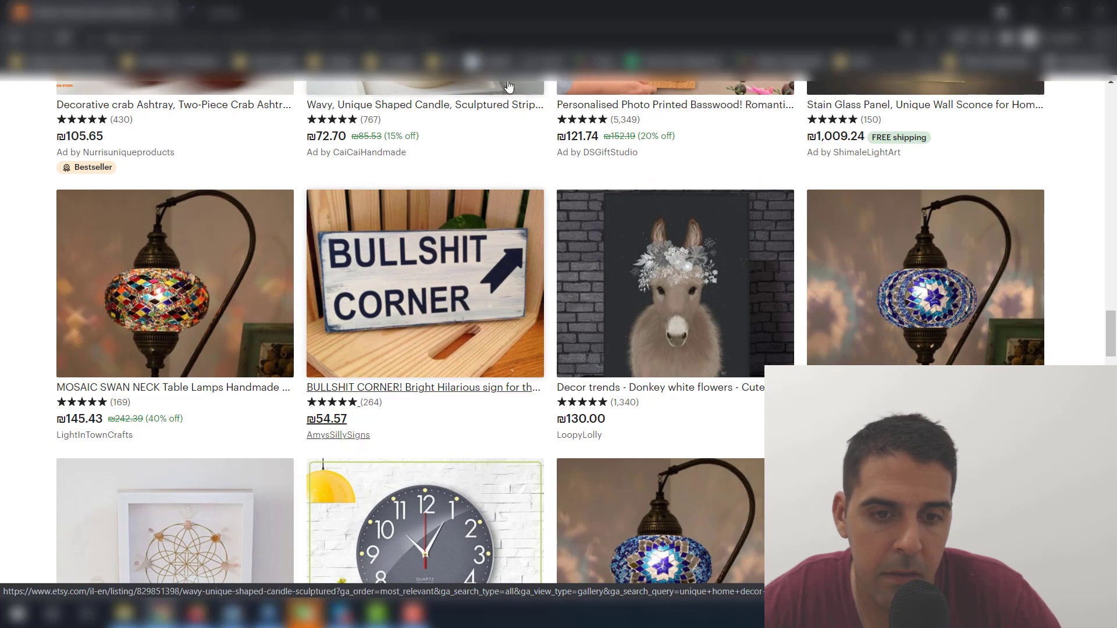
left_click(265, 6)
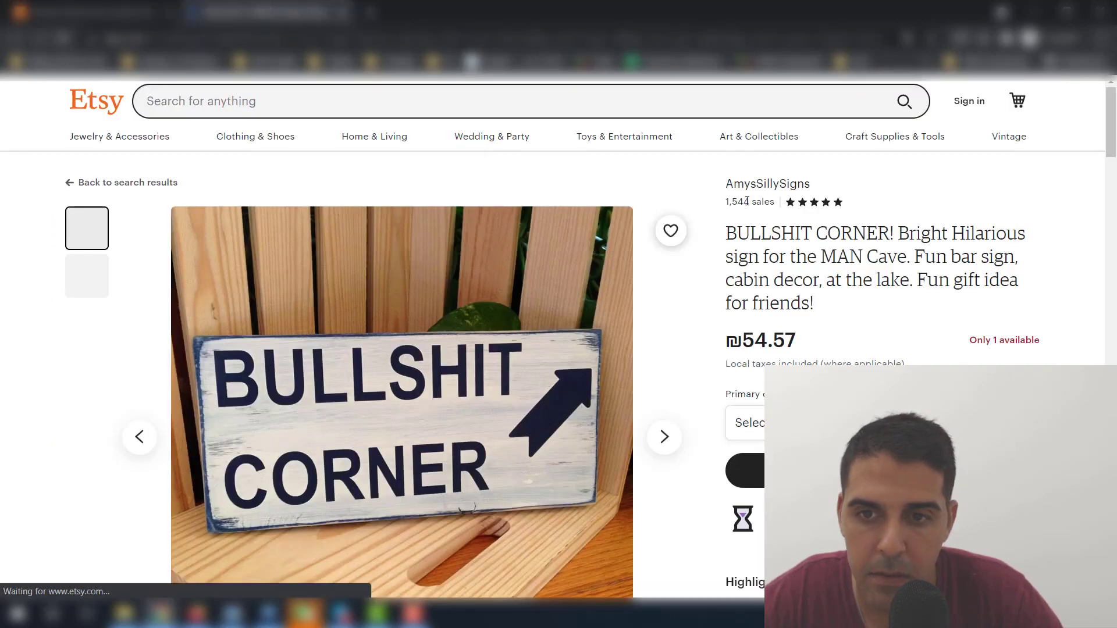
- Copy the phrase "BULLSHIT CORNER!" from the sign listing's title
left_click_drag(725, 235, 868, 221)
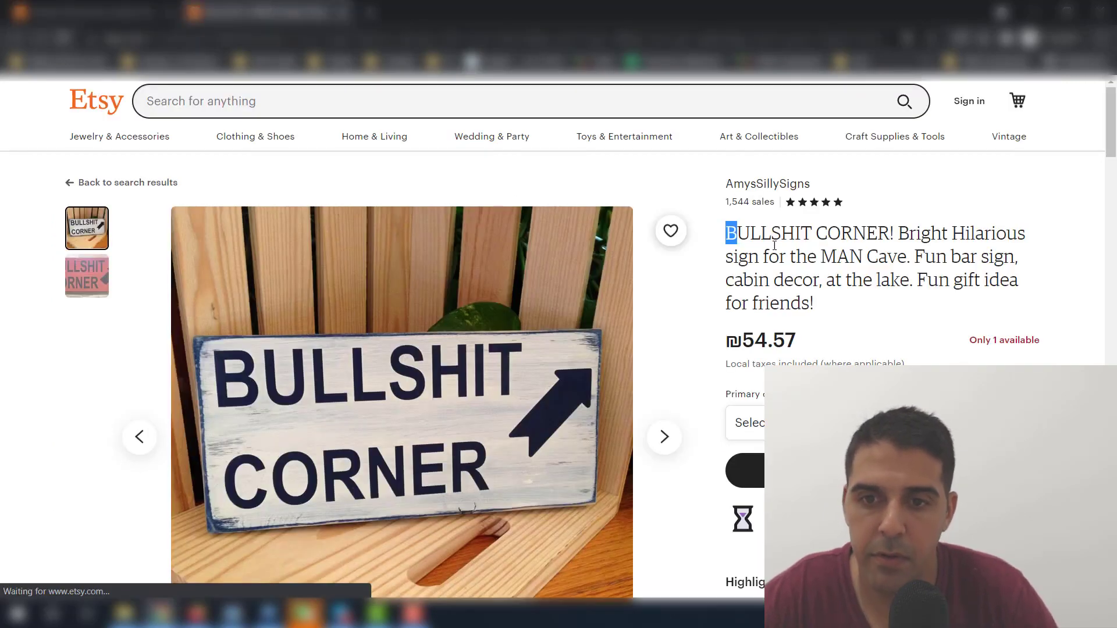
left_click(745, 236)
left_click_drag(727, 233, 894, 231)
key("ctrl+c")
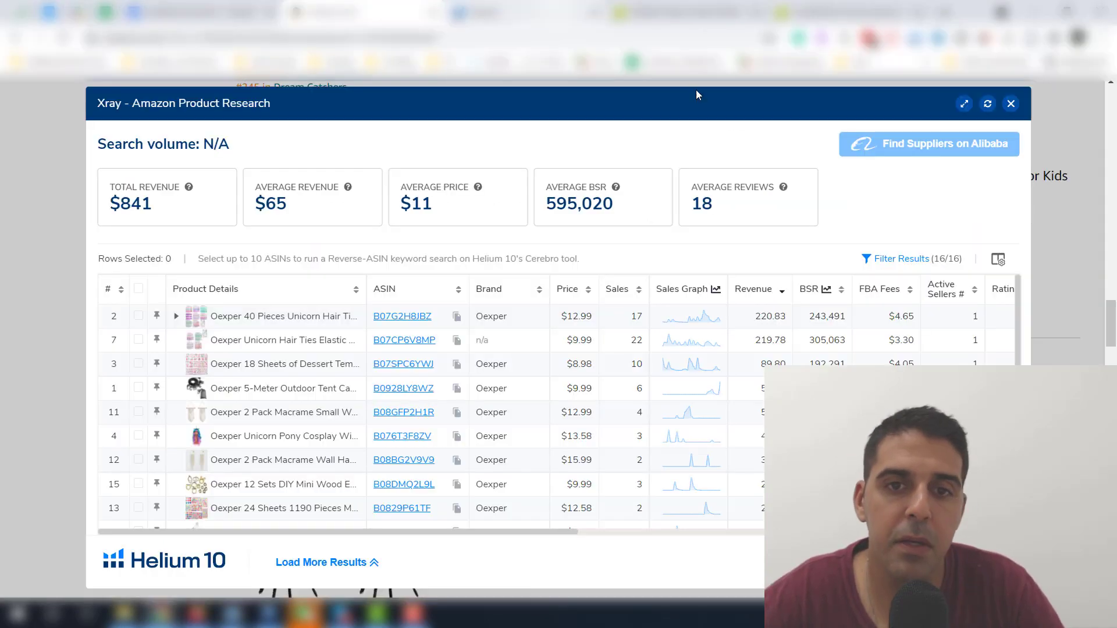
- Switch to Amazon, close Xray, change the search scope from OexperDirect to Amazon.com and search for "BULLSHIT CORNER!"
left_click(1013, 105)
scroll(299, 171, "up", 15)
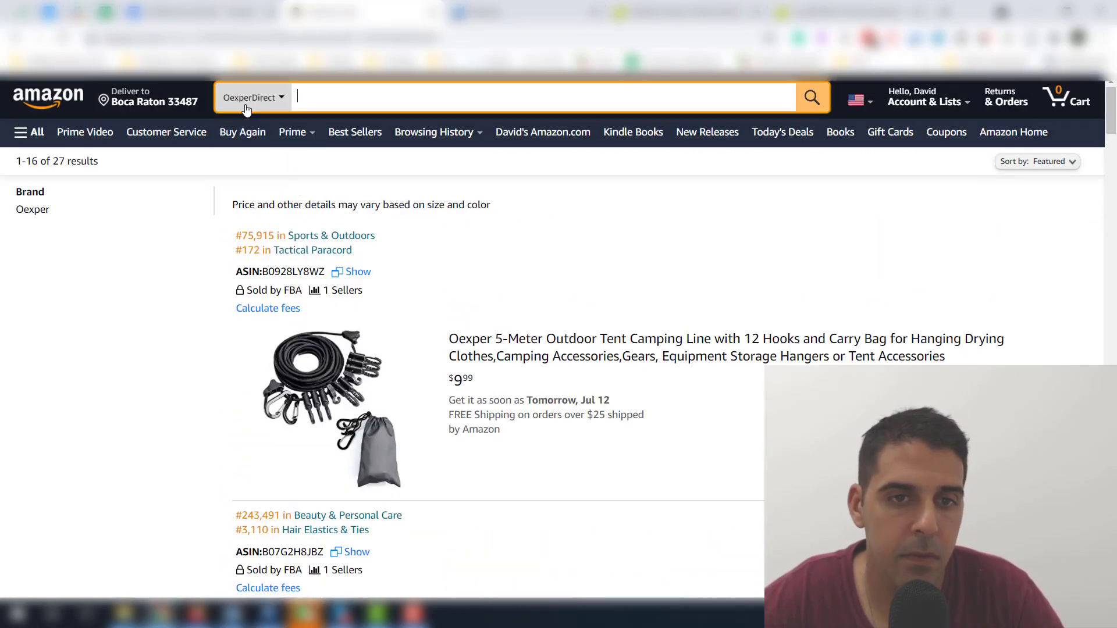
left_click(250, 97)
left_click(259, 143)
key("ctrl+v")
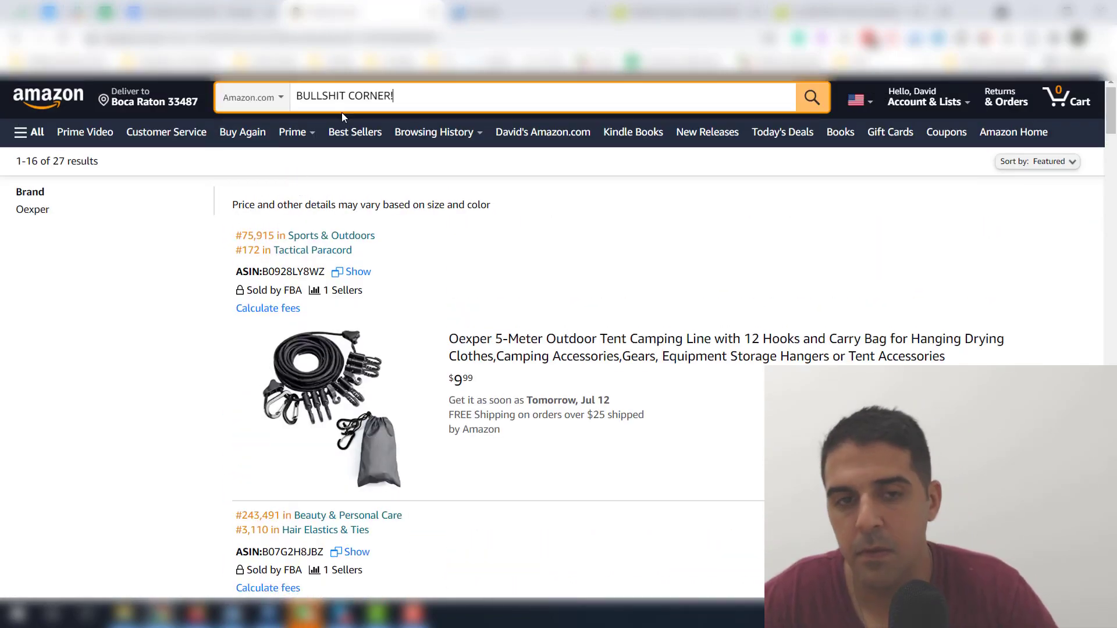
key("Return")
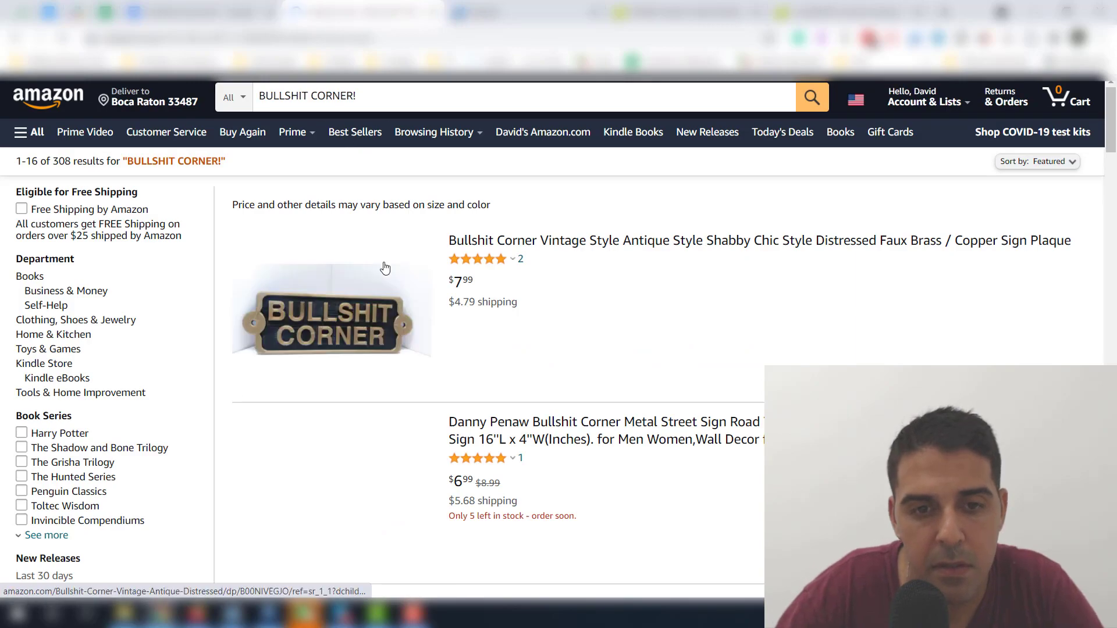
- Review the sign products in the Amazon results, checking their designs, prices and sales ranks
scroll(358, 364, "down", 1)
scroll(359, 363, "down", 8)
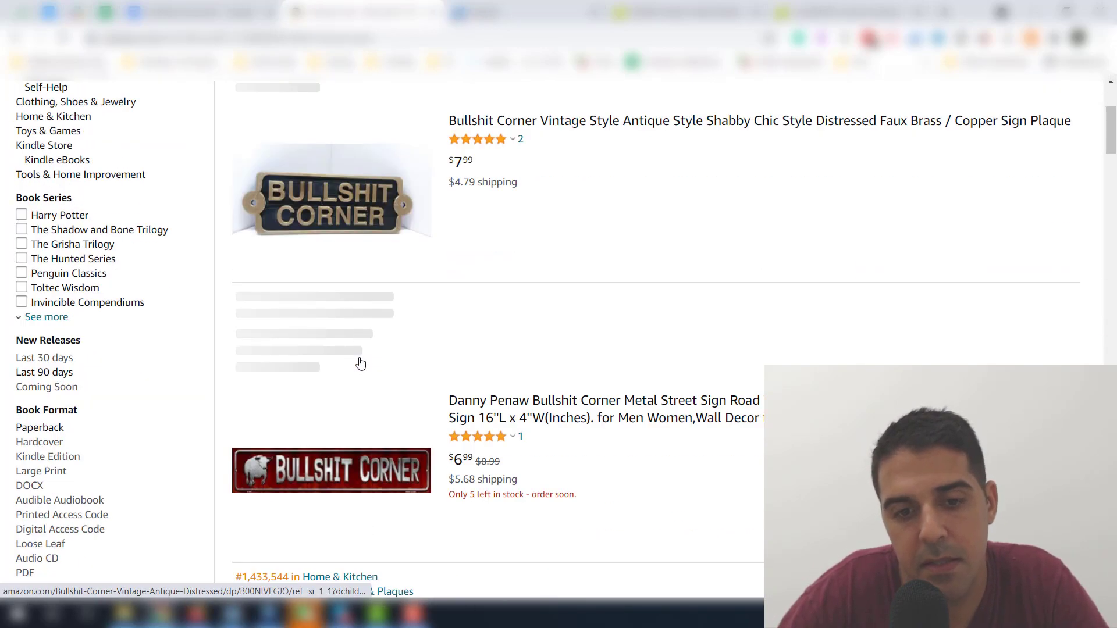
scroll(356, 344, "down", 3)
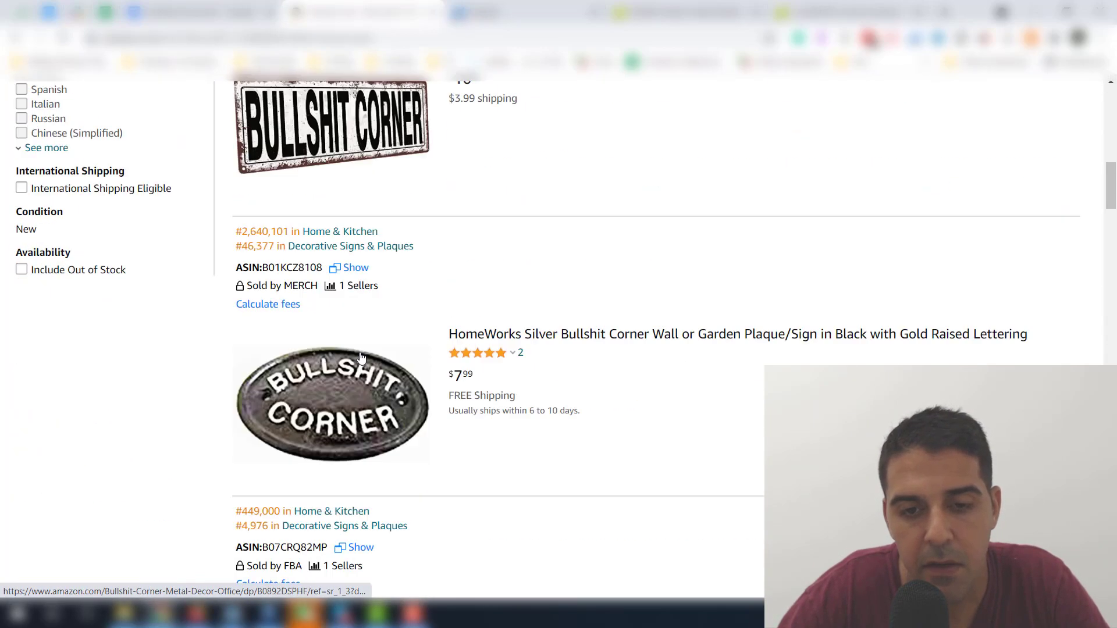
scroll(355, 333, "up", 15)
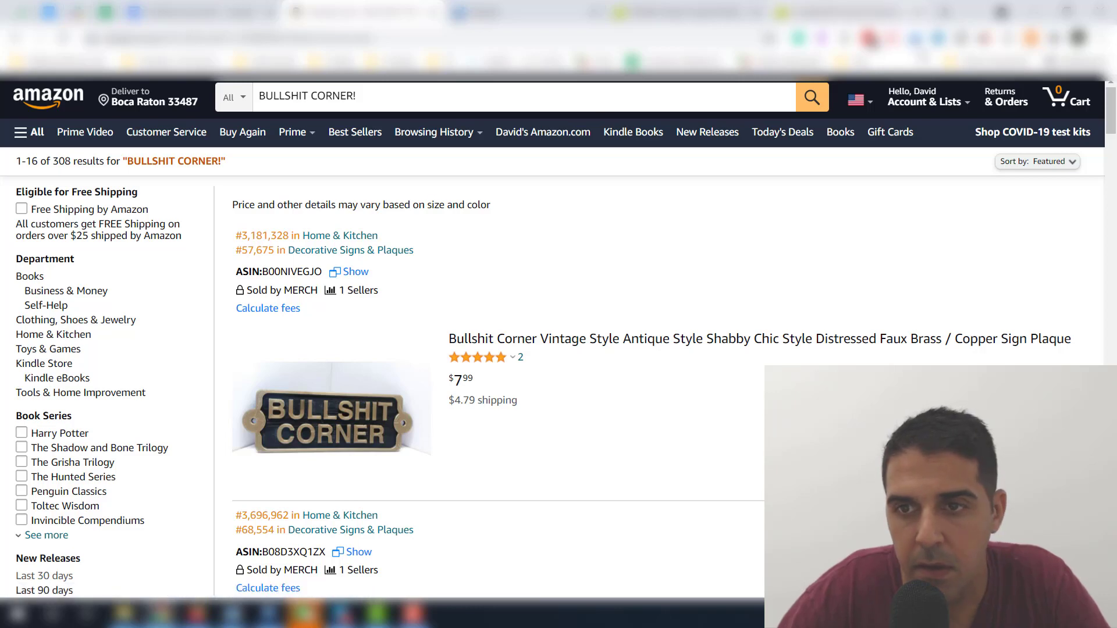
- Run Helium 10 Xray on the "BULLSHIT CORNER!" results, expand it to full size and review the listed products' sales and revenue
left_click(915, 39)
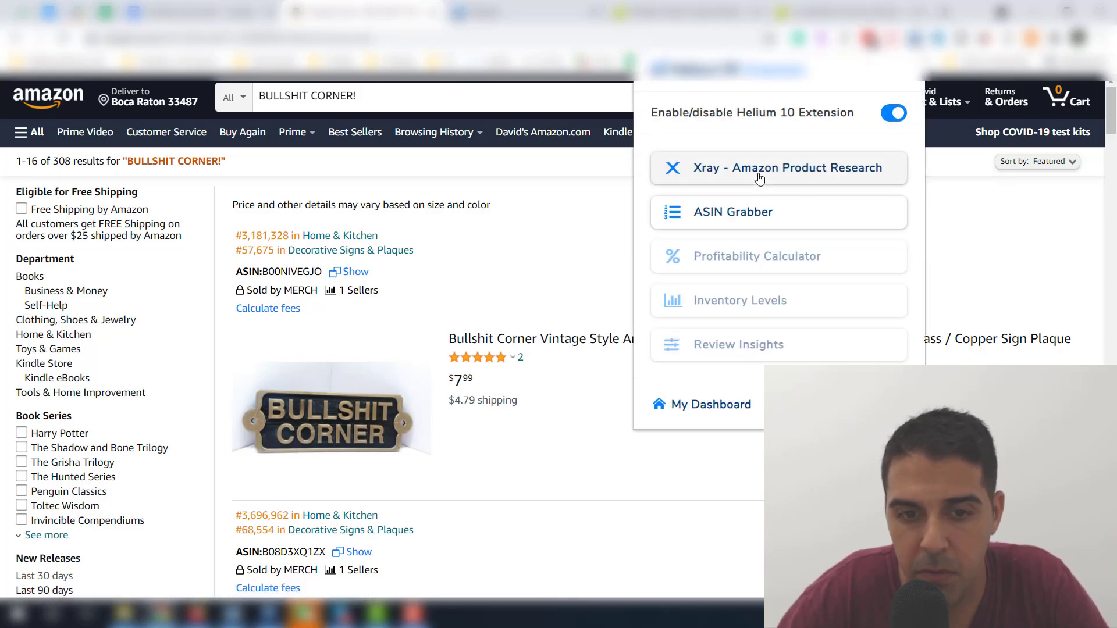
left_click(750, 184)
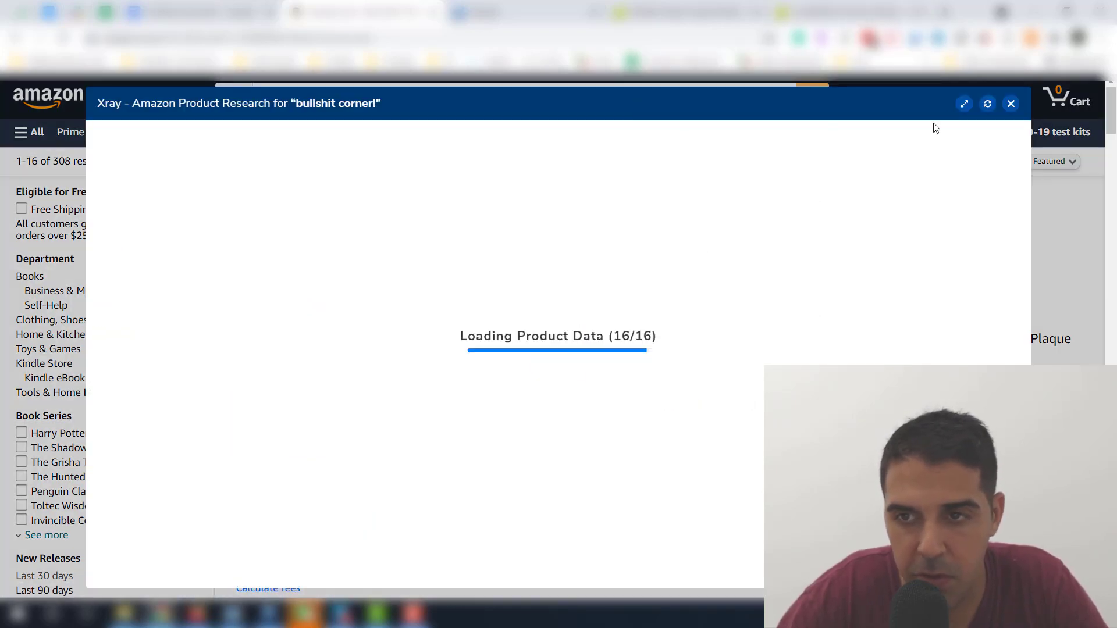
left_click(964, 103)
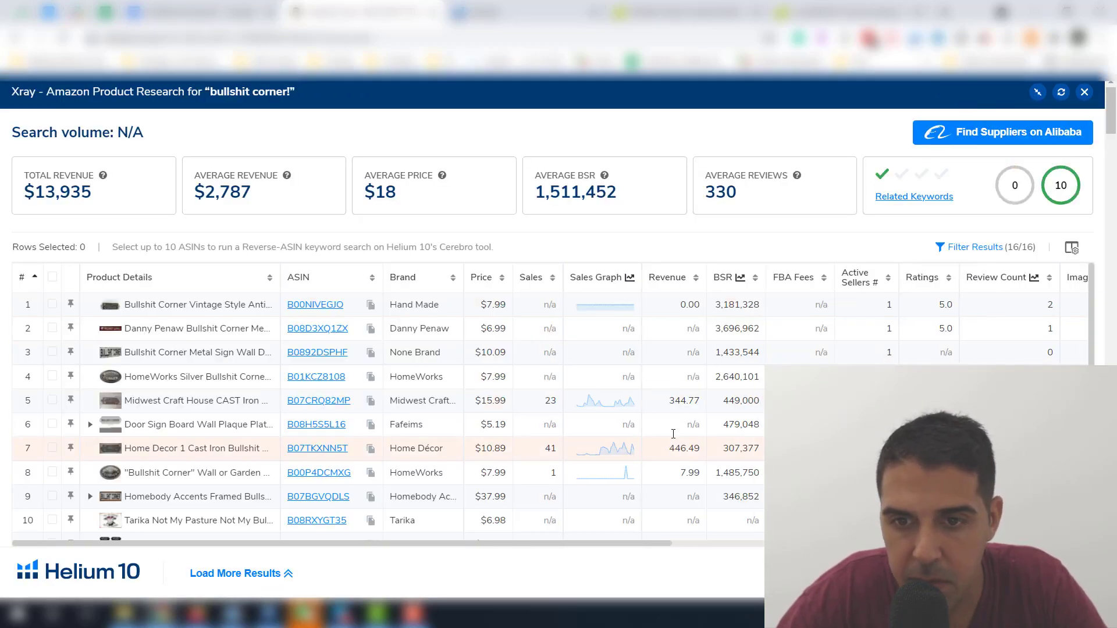
scroll(669, 407, "down", 3)
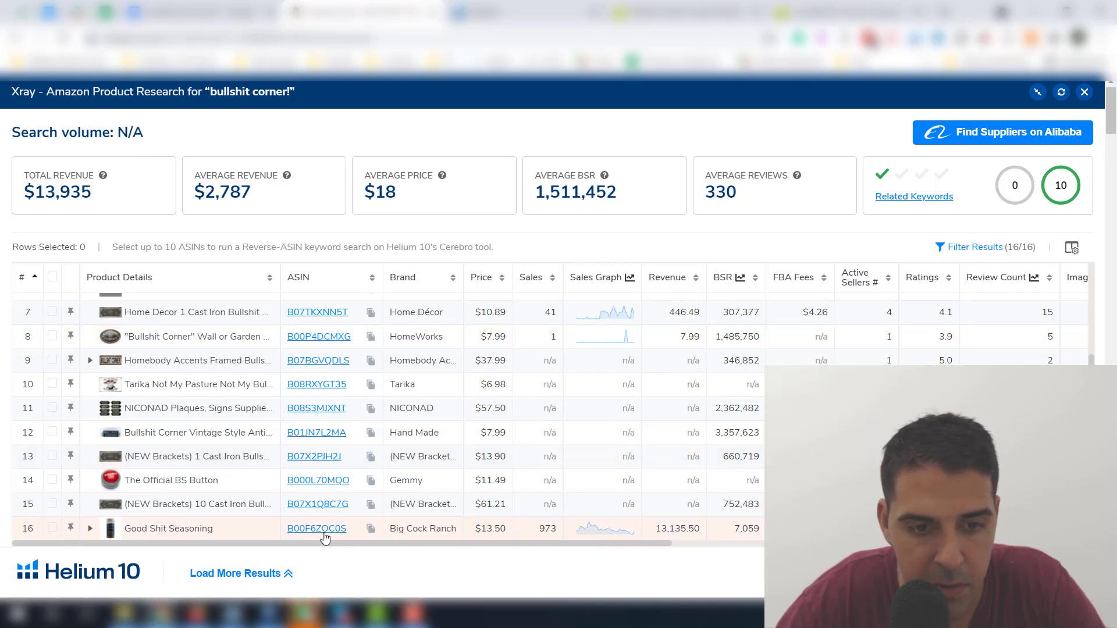
mouse_move(325, 539)
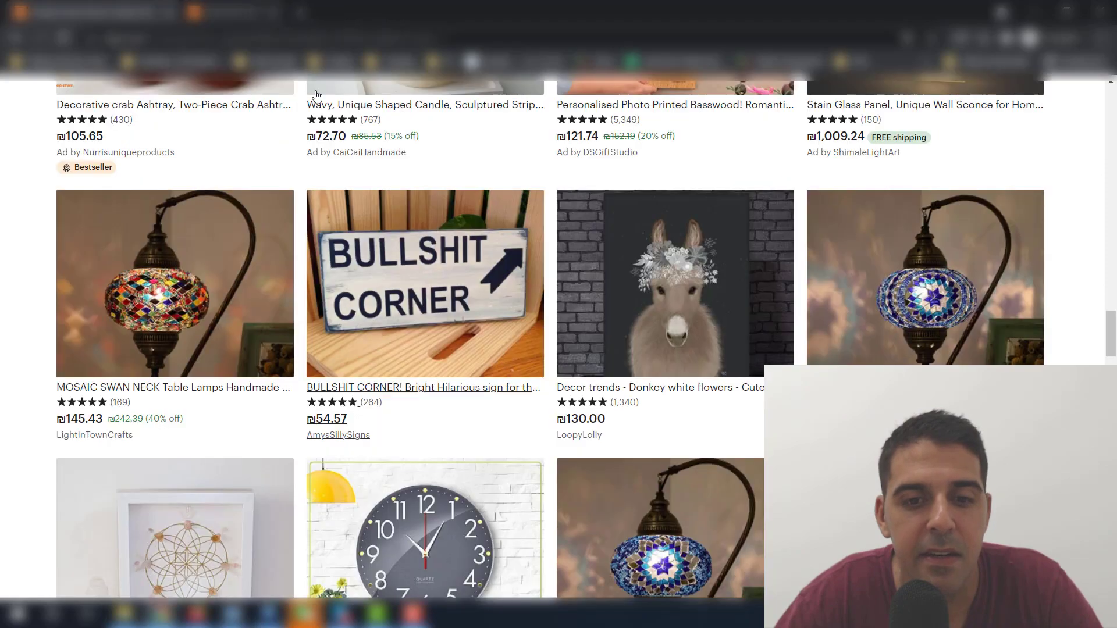
- Return to the Etsy home decor results, browse the remaining products and go to page 2
scroll(262, 312, "down", 9)
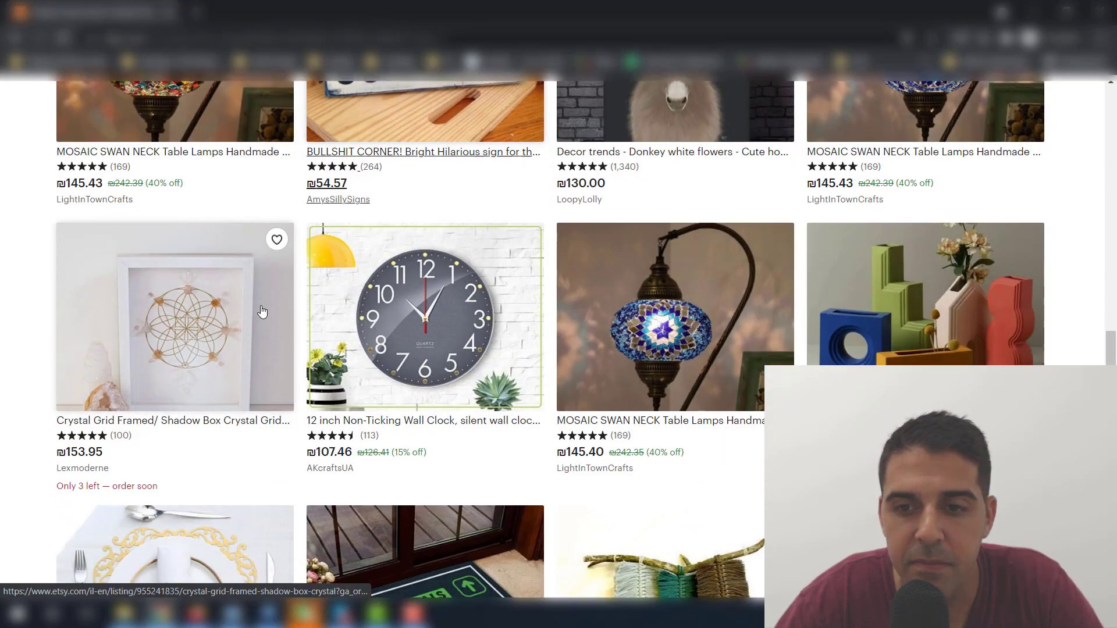
scroll(262, 311, "down", 7)
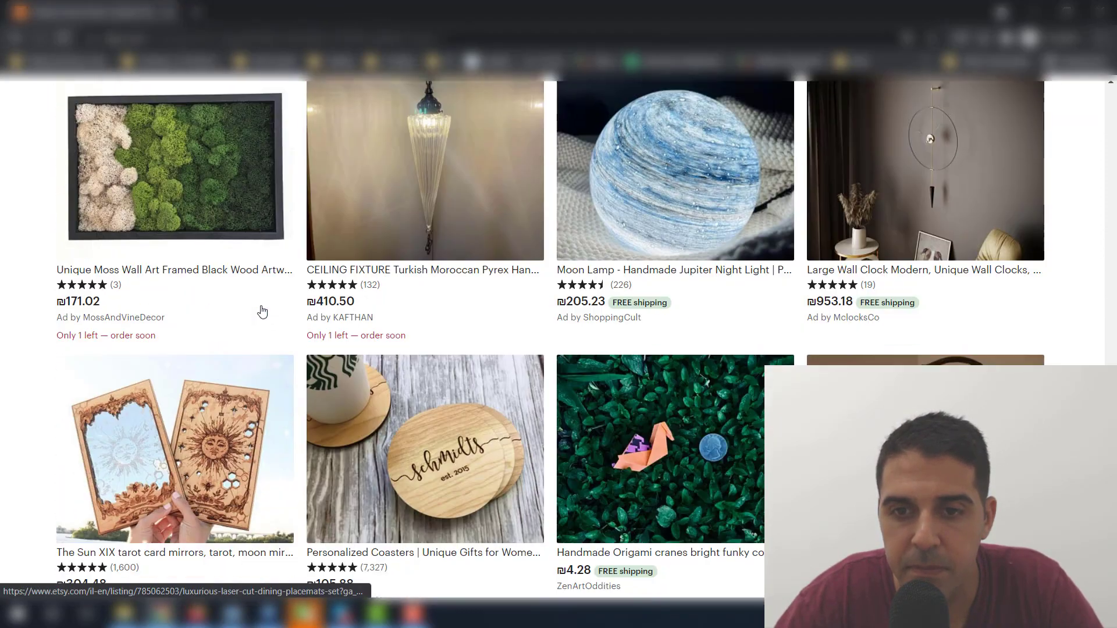
scroll(259, 314, "down", 7)
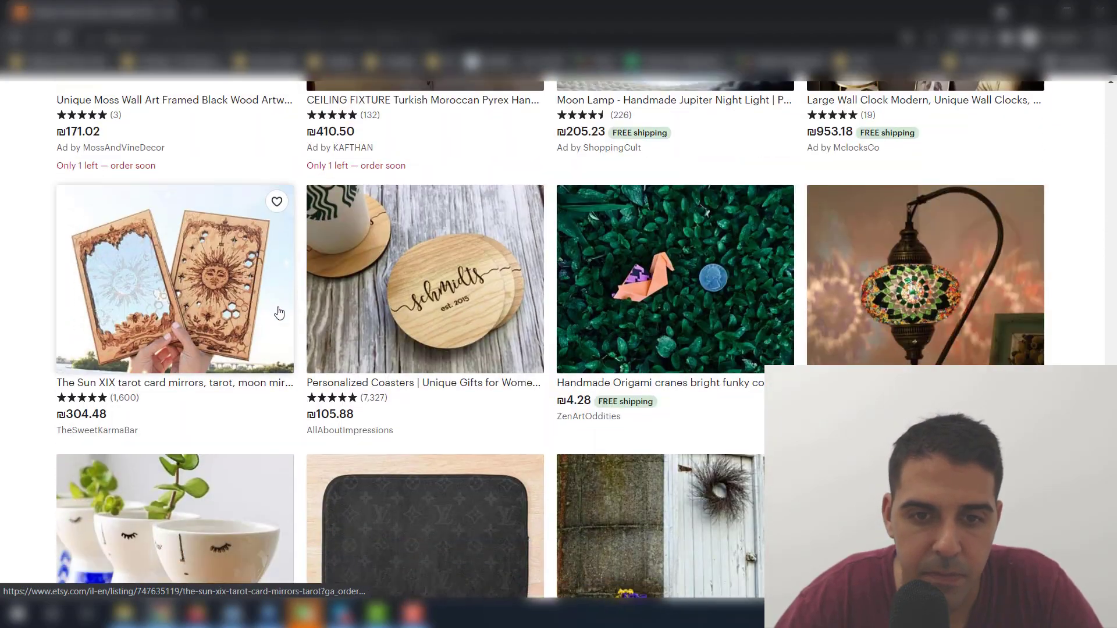
scroll(275, 314, "down", 9)
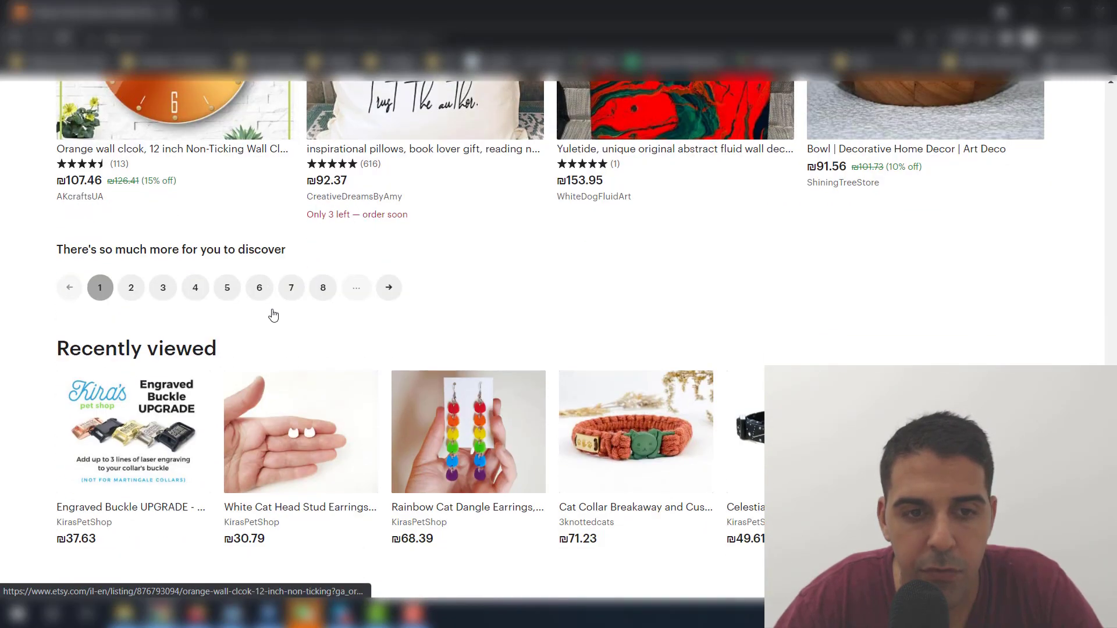
left_click(129, 291)
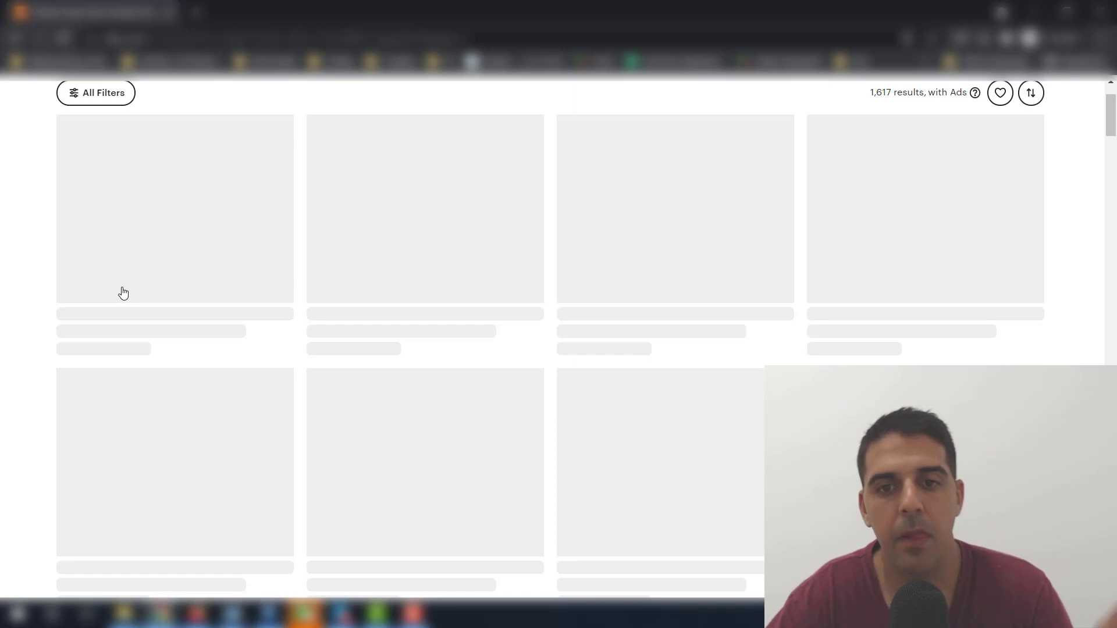
- Browse the products on page 2 of the Etsy results and open the "Treasure Box 3D Puzzle" listing
scroll(124, 291, "down", 3)
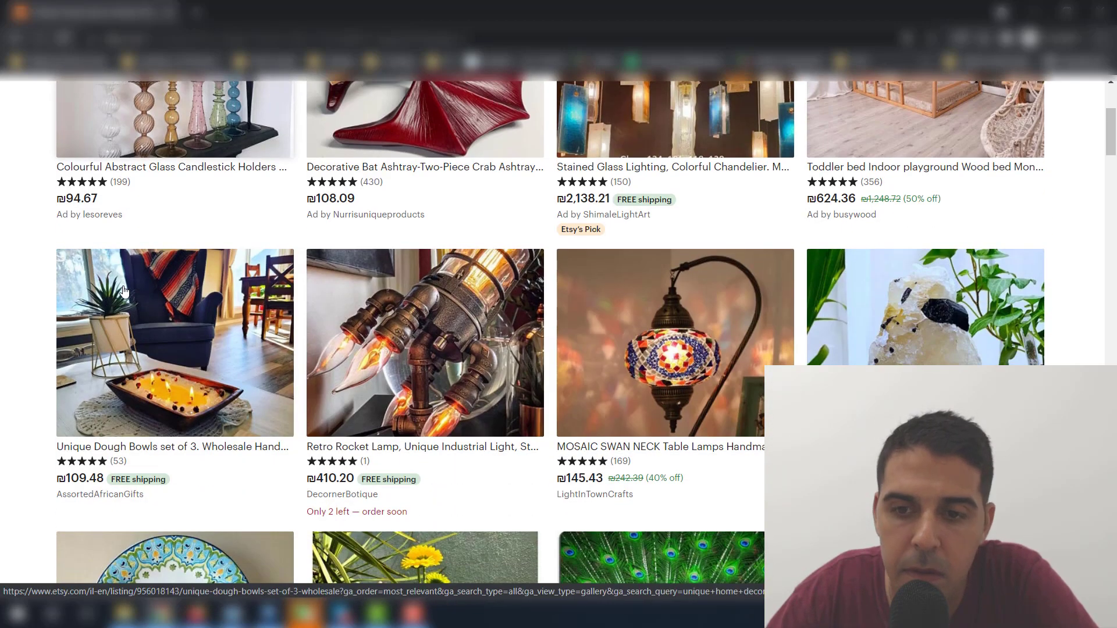
scroll(124, 291, "down", 2)
scroll(124, 291, "down", 10)
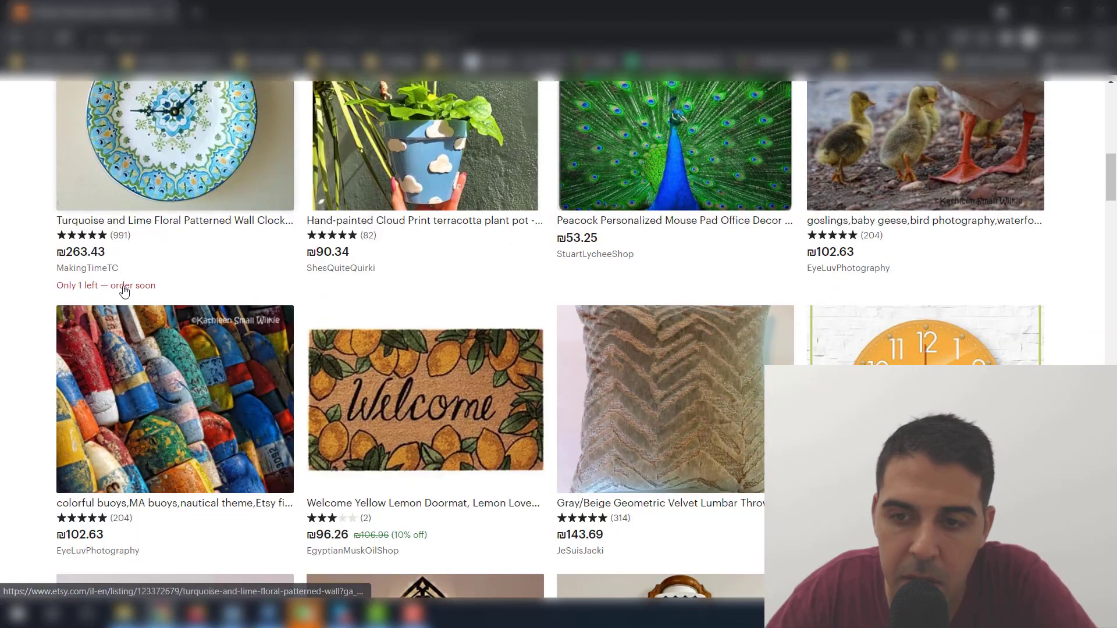
scroll(119, 294, "down", 5)
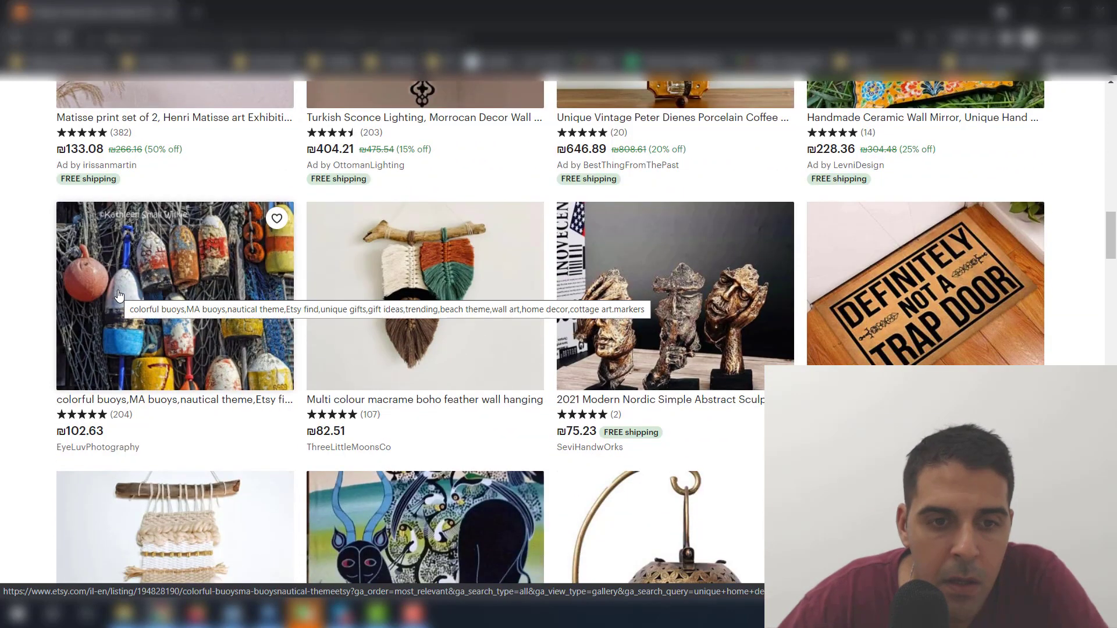
scroll(119, 296, "down", 4)
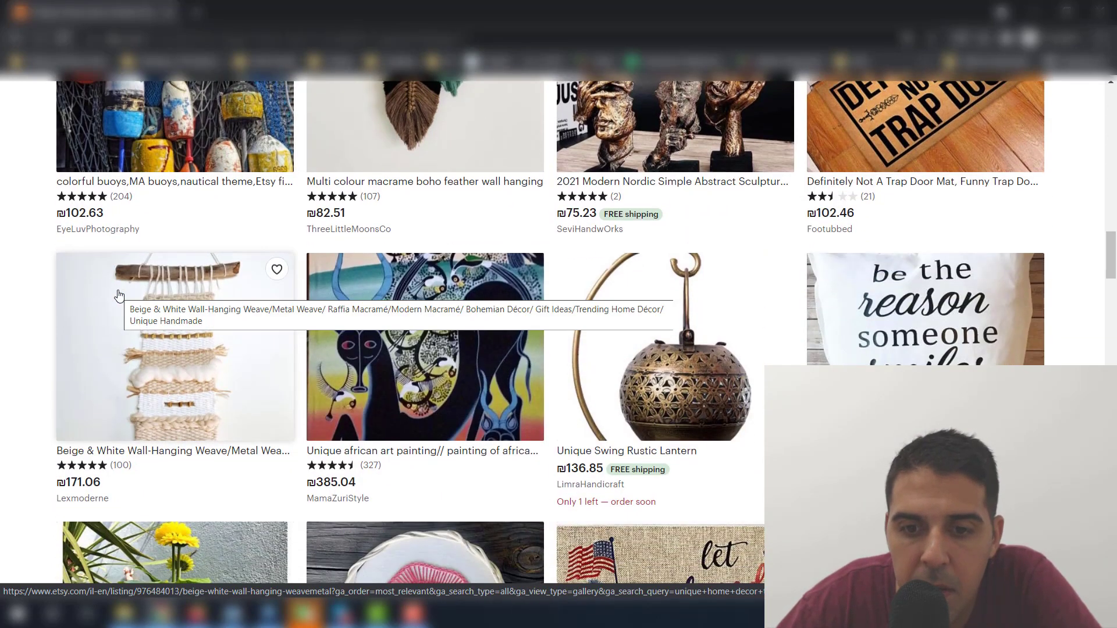
scroll(759, 302, "down", 3)
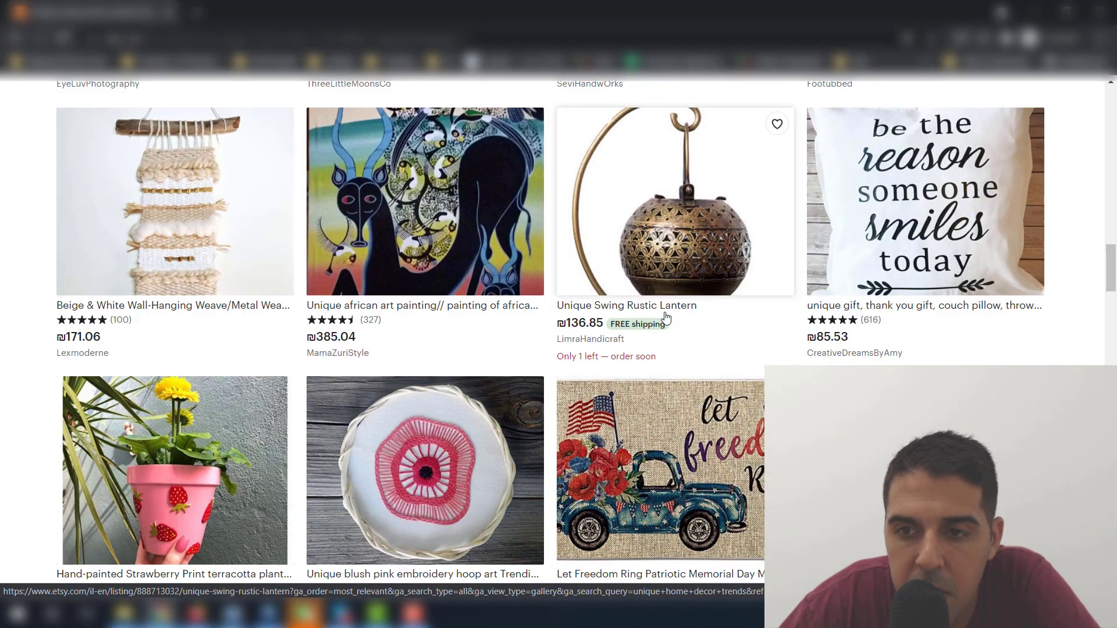
scroll(666, 317, "down", 5)
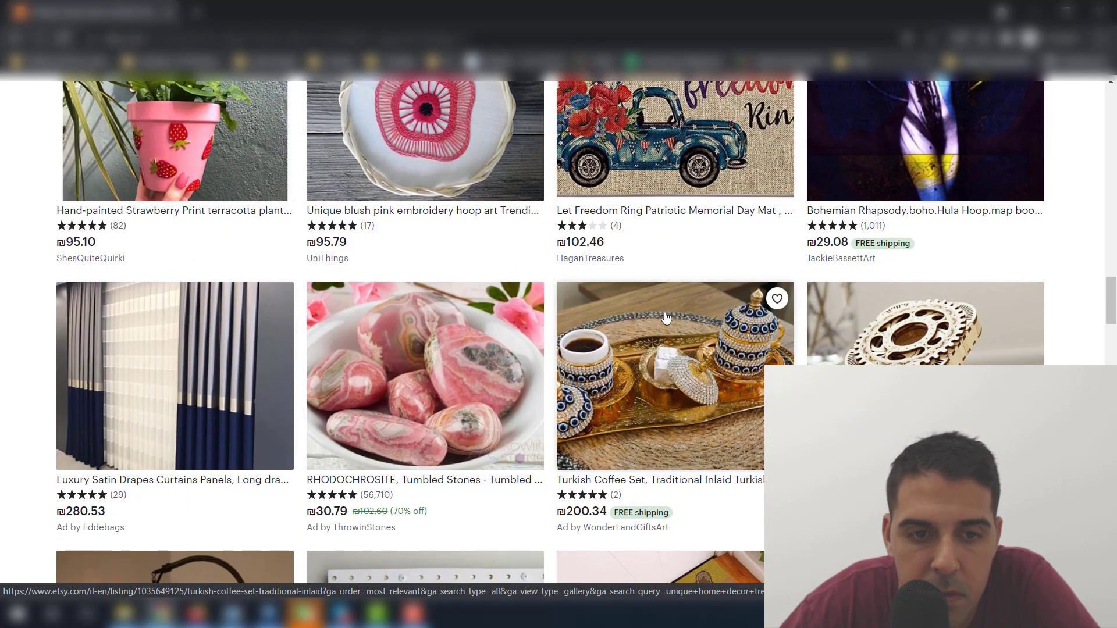
scroll(666, 317, "down", 3)
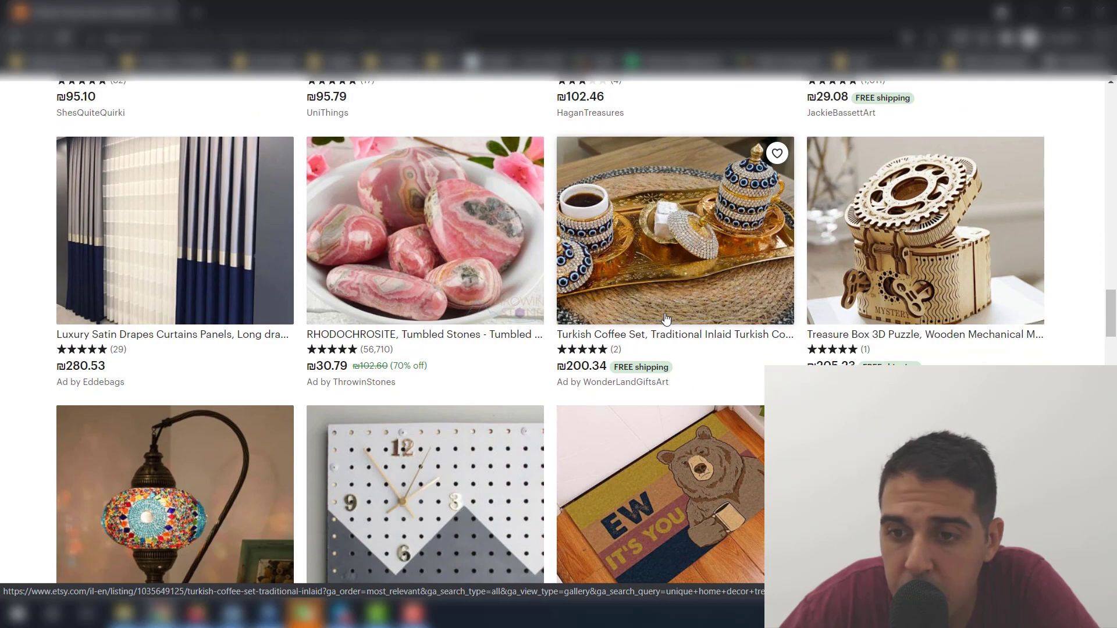
left_click(903, 312)
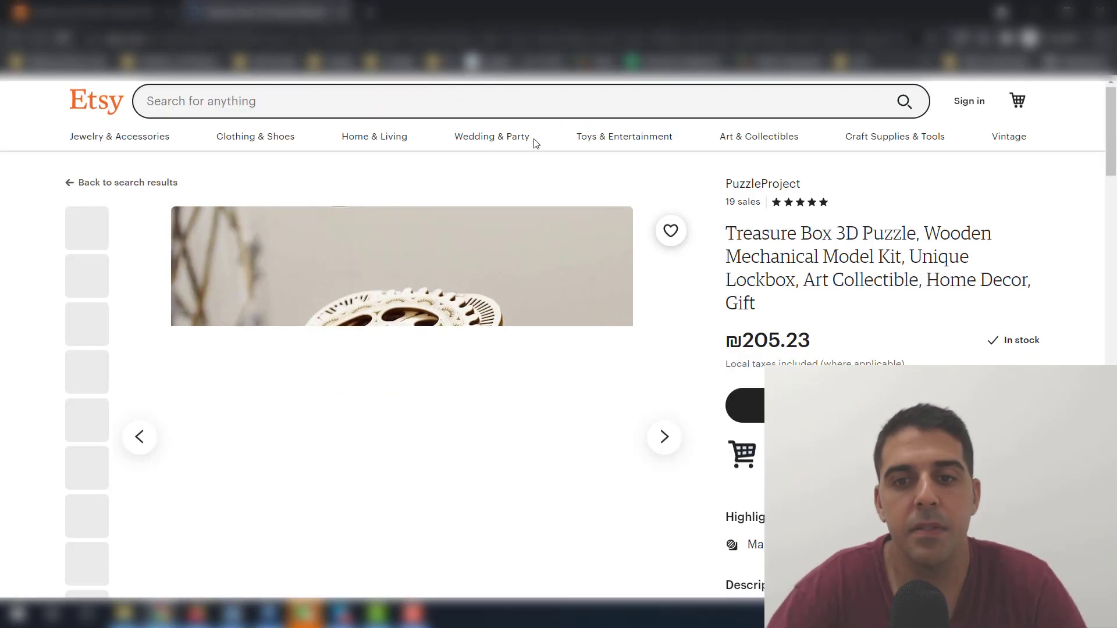
- Copy the phrase "Treasure Box 3D Puzzle" from the listing's title
left_click_drag(536, 152, 726, 232)
key("ctrl+c")
left_click(924, 231)
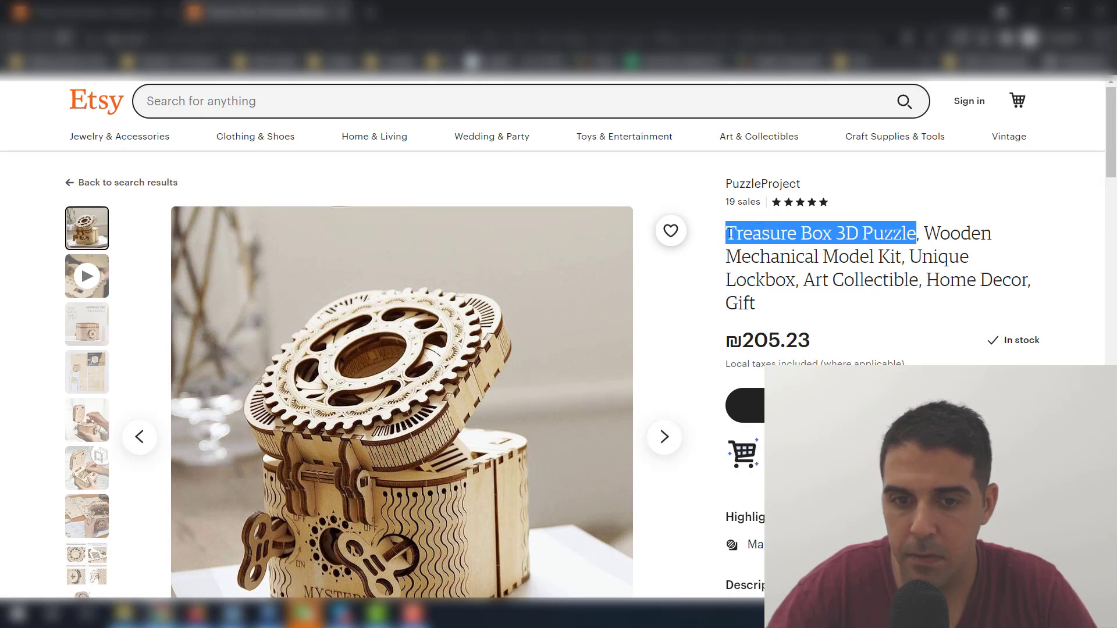
- View the puzzle listing's photos, checking its size, included parts and compartments
left_click(87, 326)
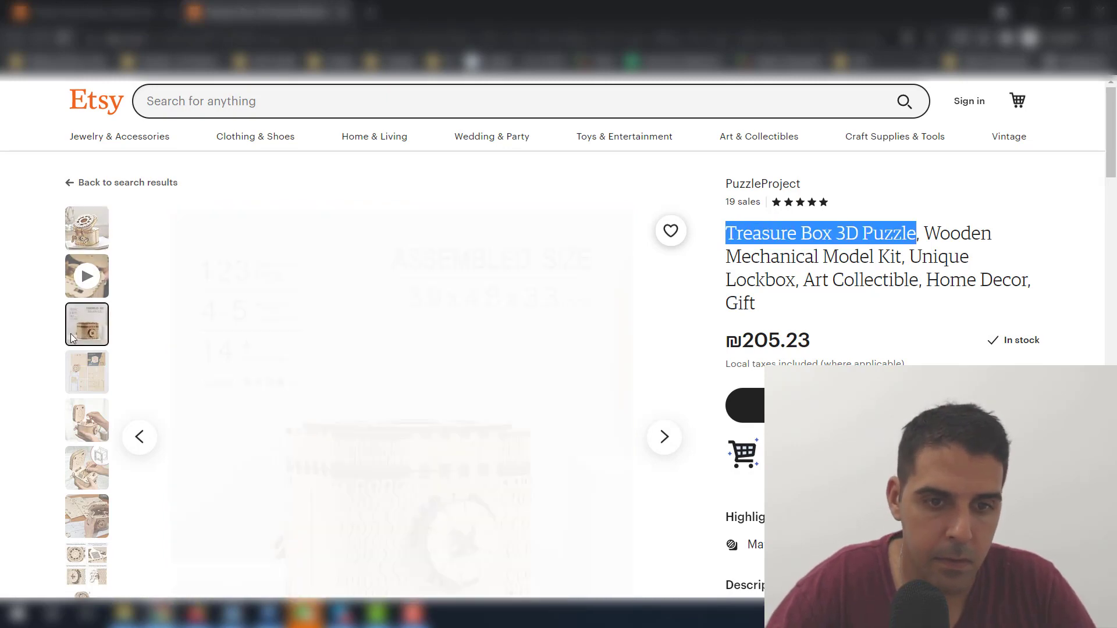
left_click(96, 389)
scroll(124, 378, "down", 3)
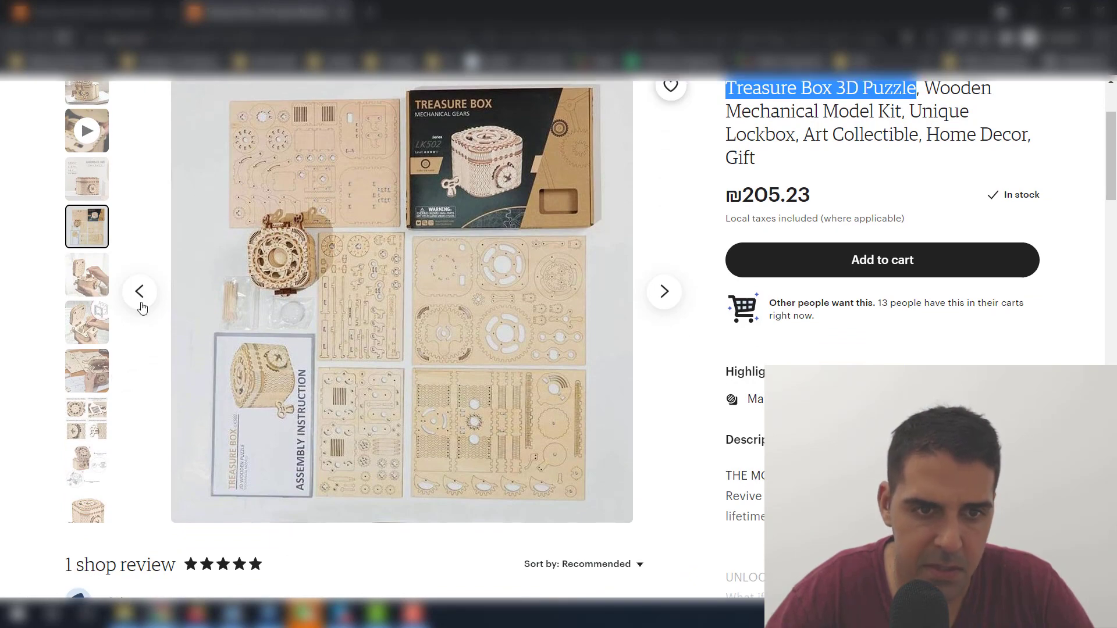
left_click(100, 273)
left_click(85, 324)
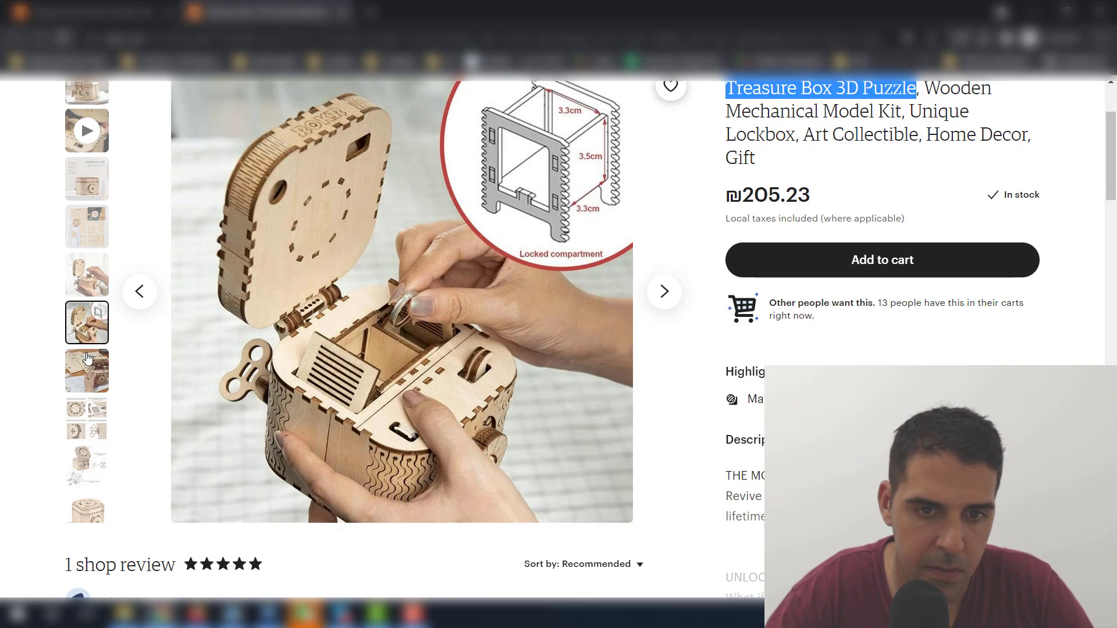
left_click(85, 389)
left_click(87, 410)
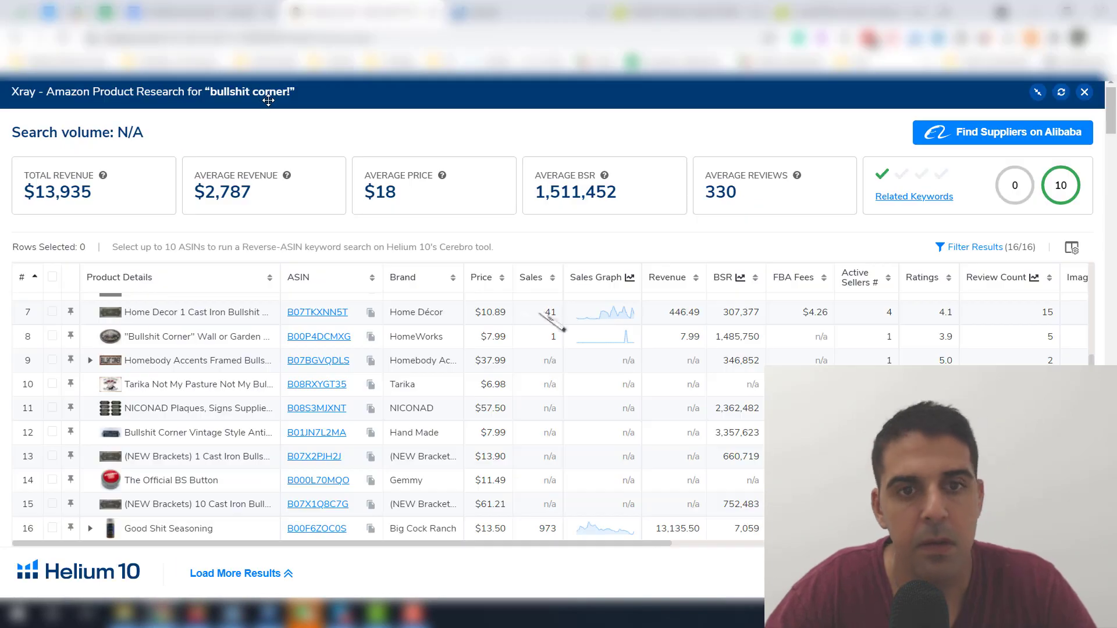
- Switch to Amazon, close Xray and search for "Treasure Box 3D Puzzle"
left_click(1085, 92)
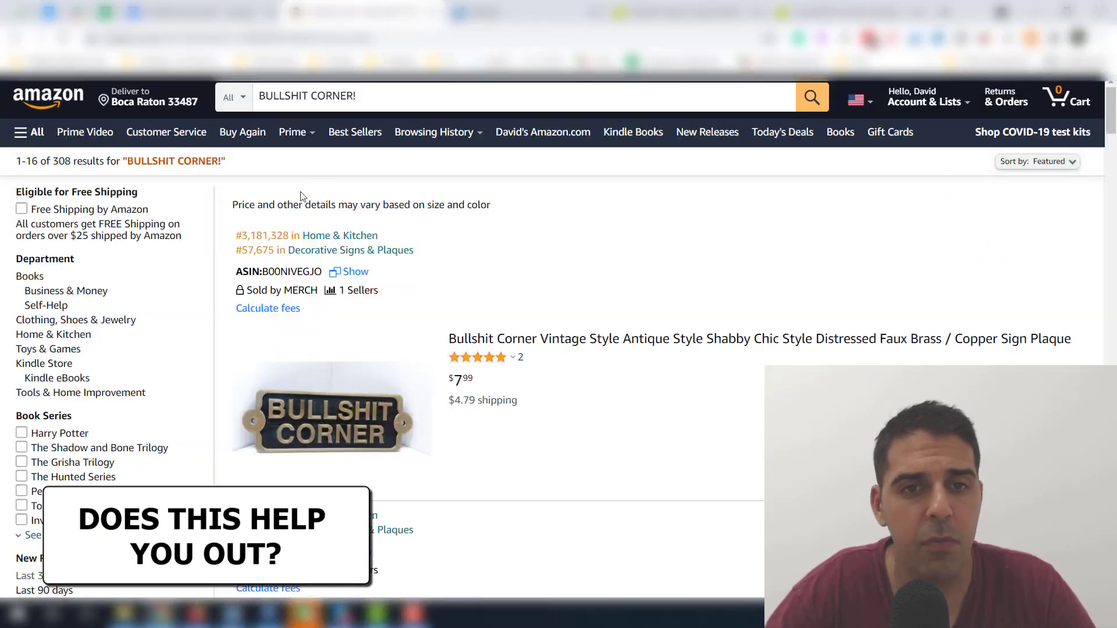
triple_click(348, 110)
key("ctrl+v")
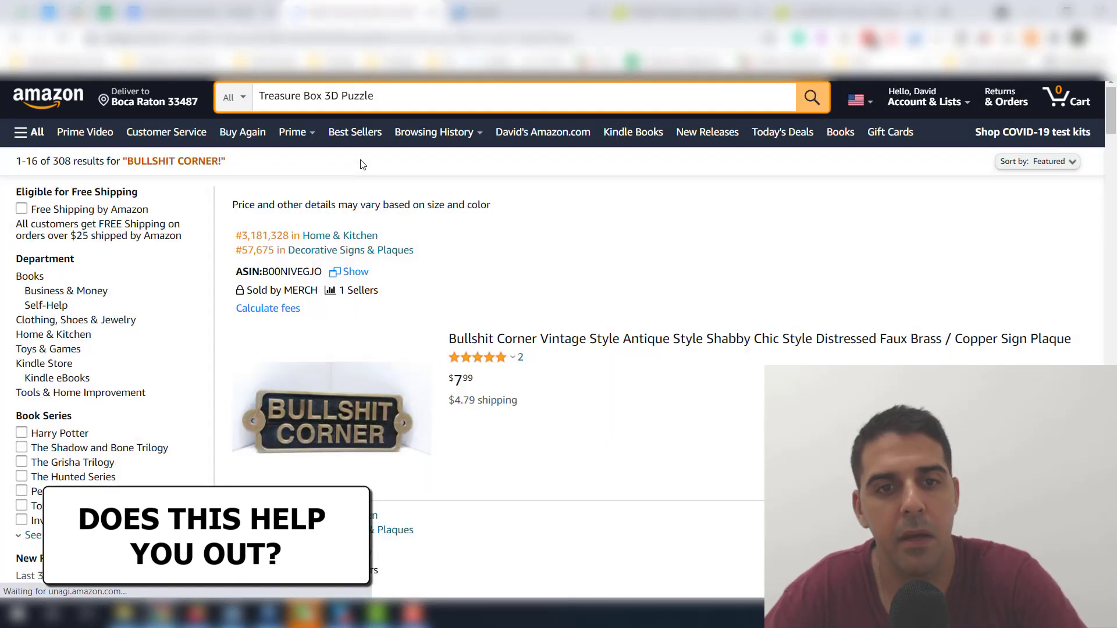
key("Return")
- Review the wooden treasure box puzzles in the Amazon results, comparing their prices, ratings and sales ranks
scroll(537, 420, "down", 3)
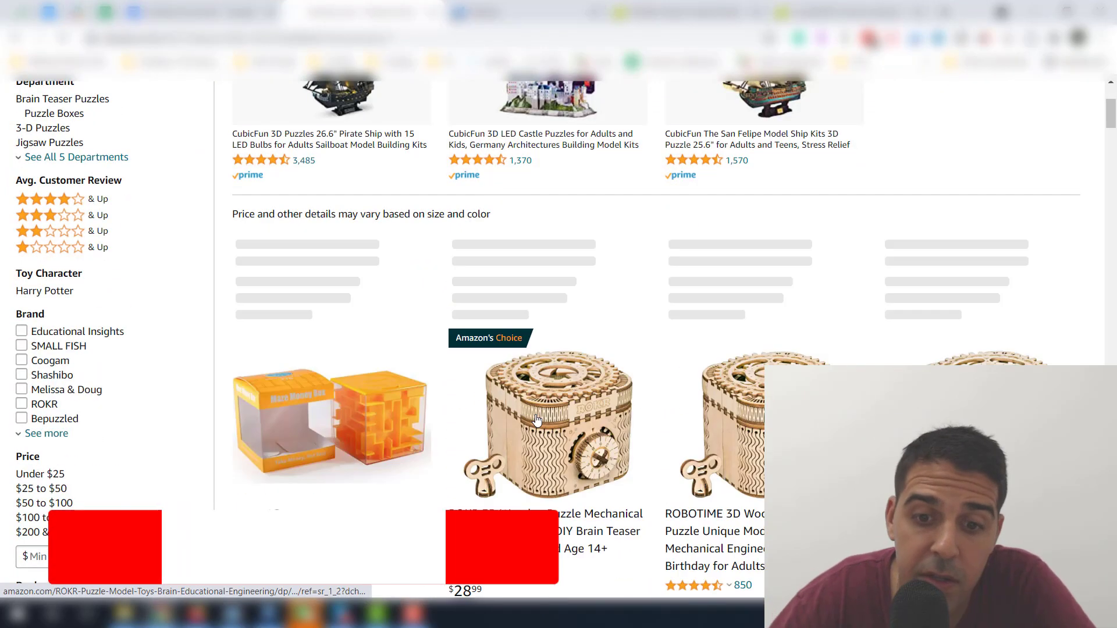
scroll(537, 420, "down", 8)
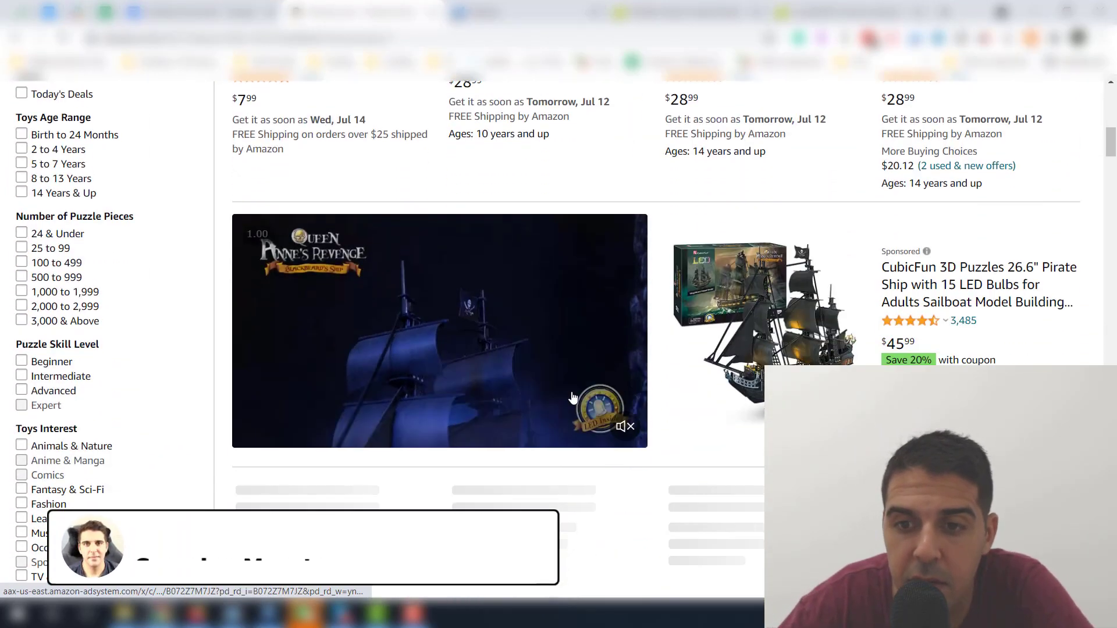
scroll(904, 286, "up", 4)
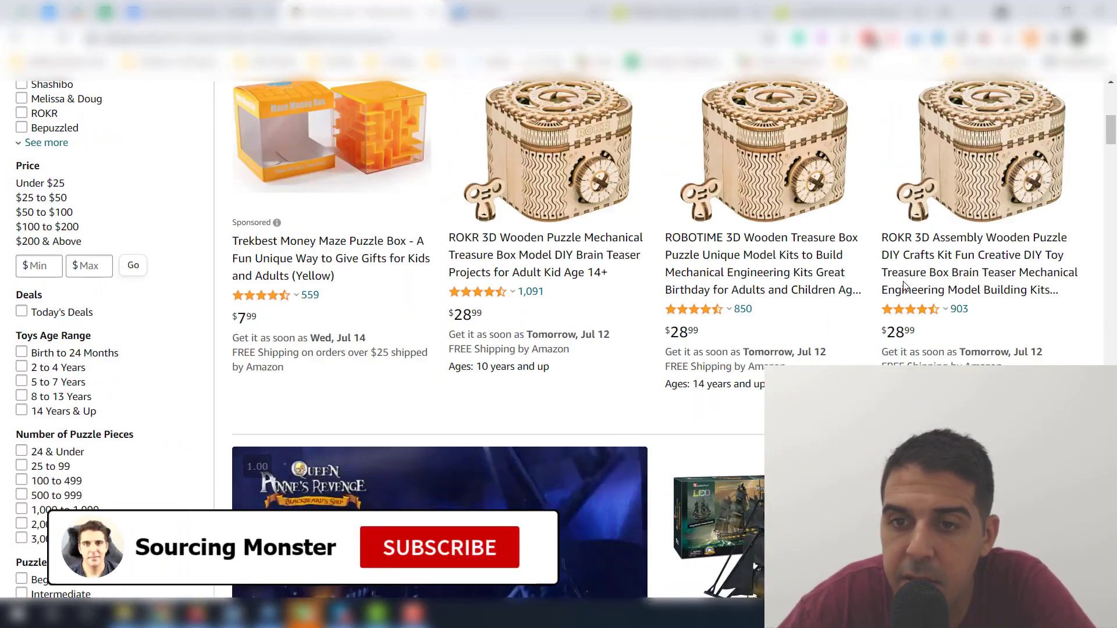
scroll(904, 286, "up", 3)
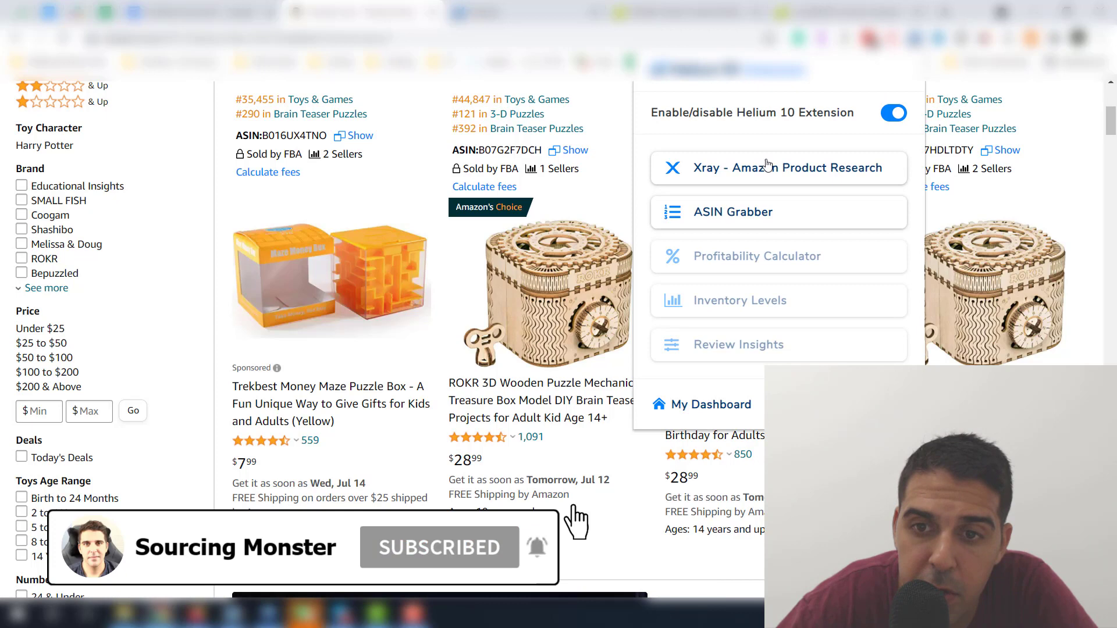
- Run Helium 10 Xray on the "Treasure Box 3D Puzzle" results and expand it to full size
left_click(766, 167)
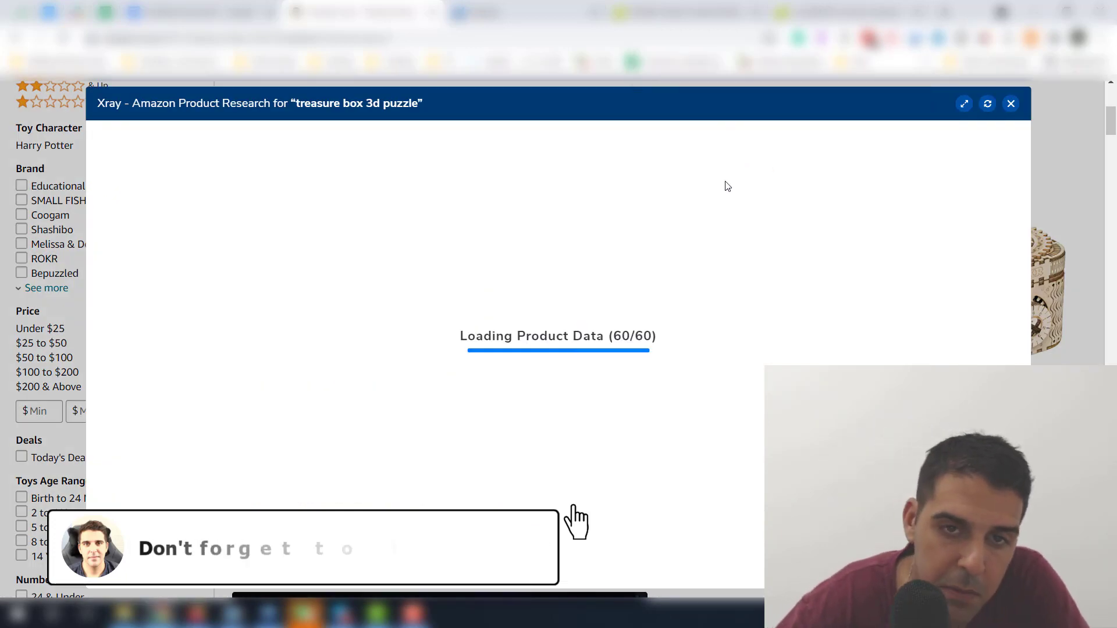
left_click(964, 103)
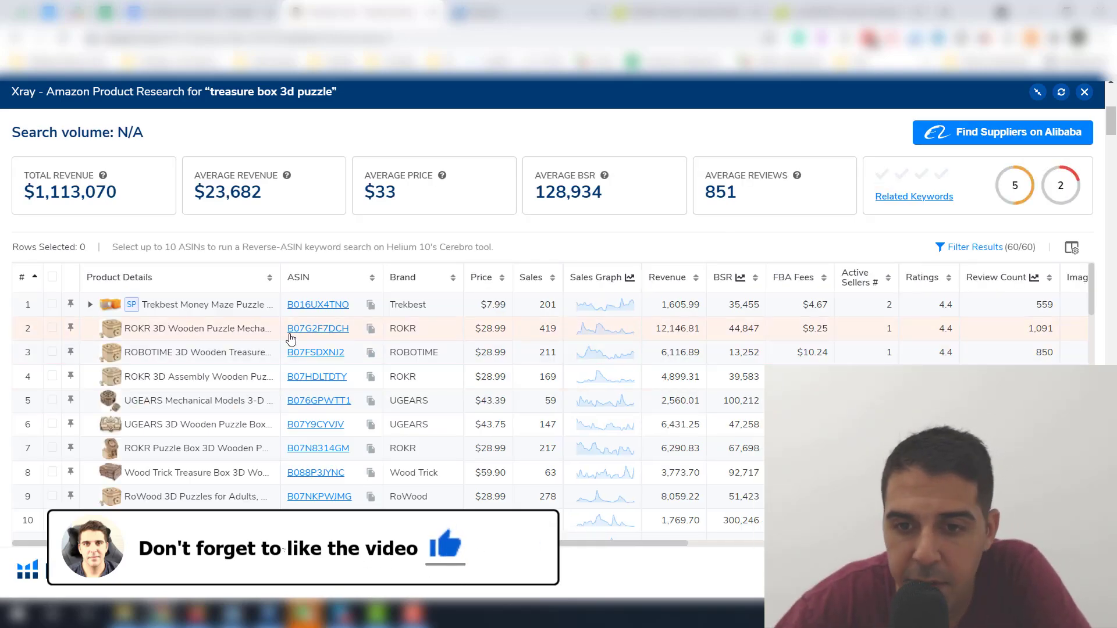
mouse_move(293, 340)
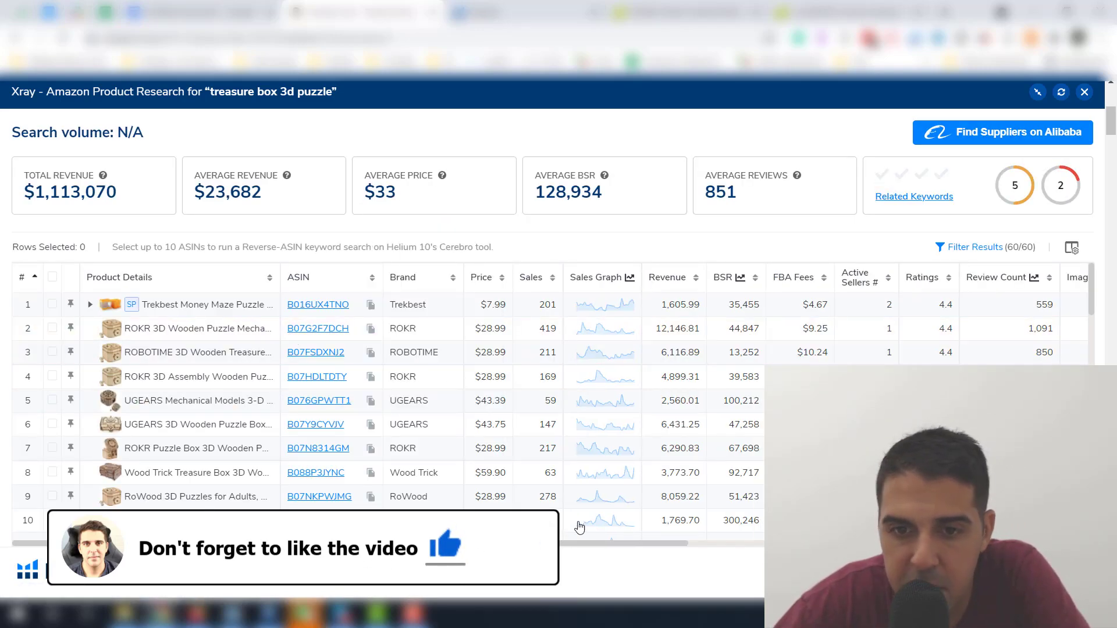
- Check the FBA fees, sellers and review columns in Xray, and sort the products by revenue from highest to lowest
left_click_drag(313, 544, 506, 536)
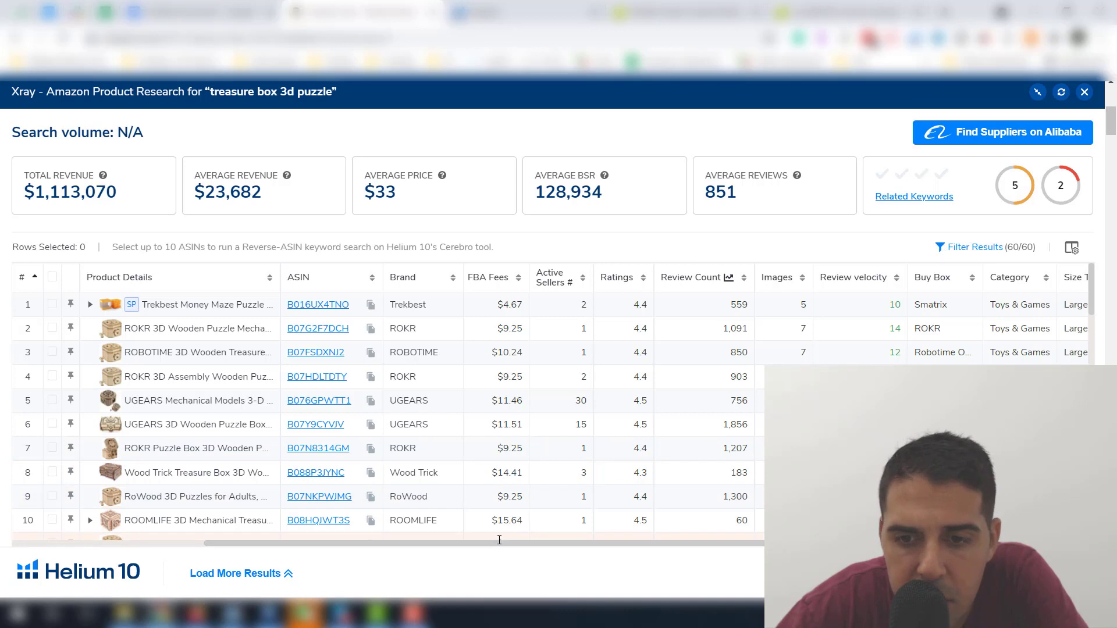
left_click_drag(492, 544, 409, 546)
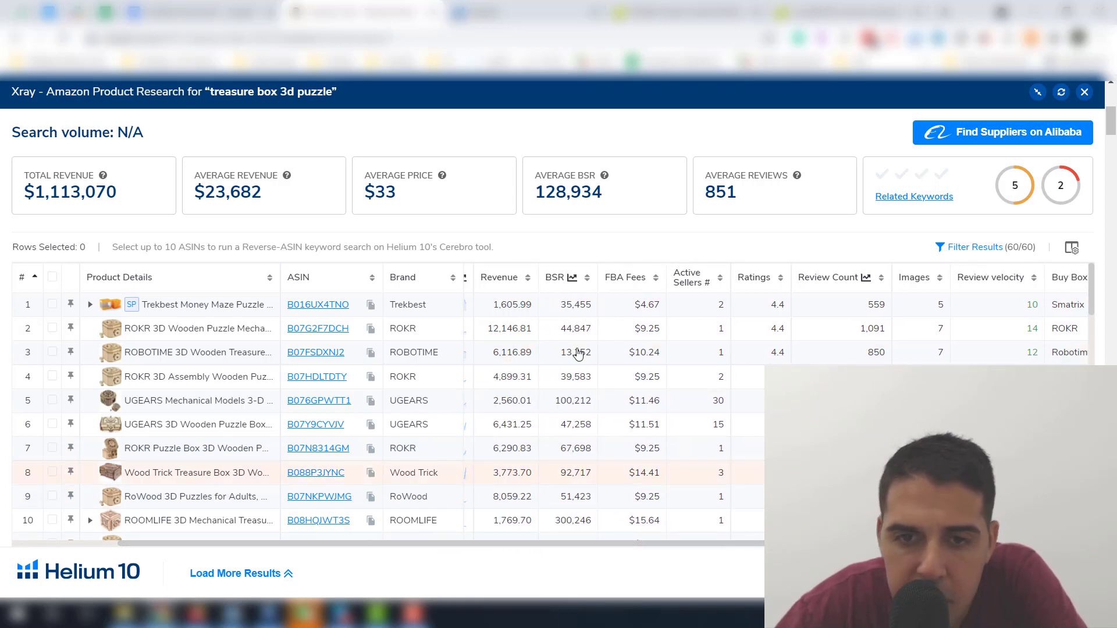
left_click(512, 278)
left_click(513, 280)
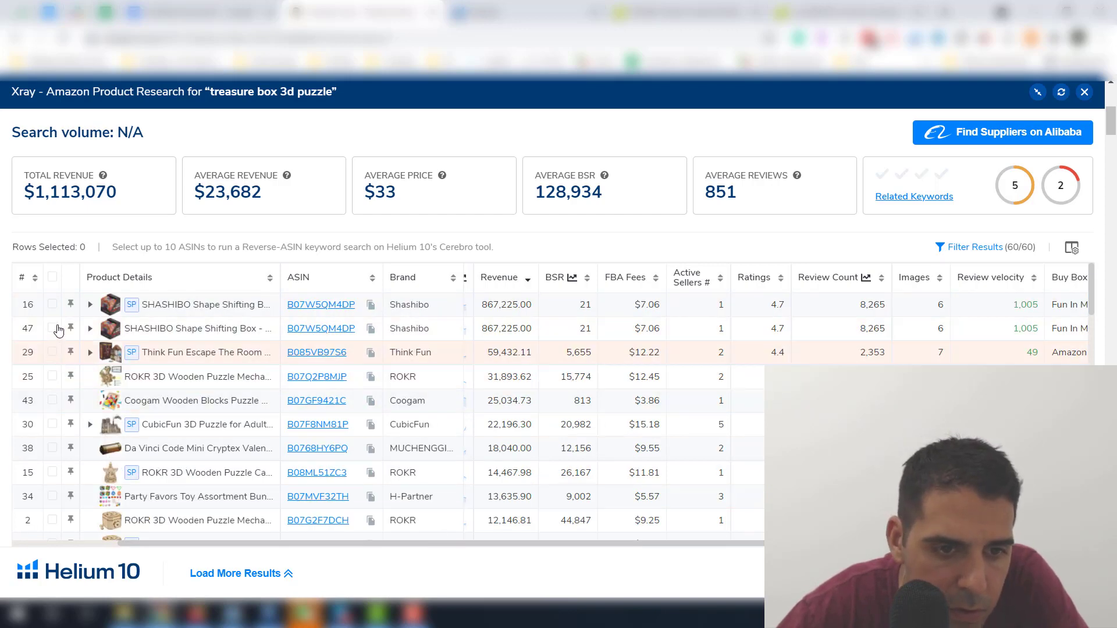
- Remove the nine highest-revenue products from the Xray results, from the SHASHIBO Shape Shifting Box through the Party Favors Toy Assortment
left_click(52, 352)
left_click(57, 307)
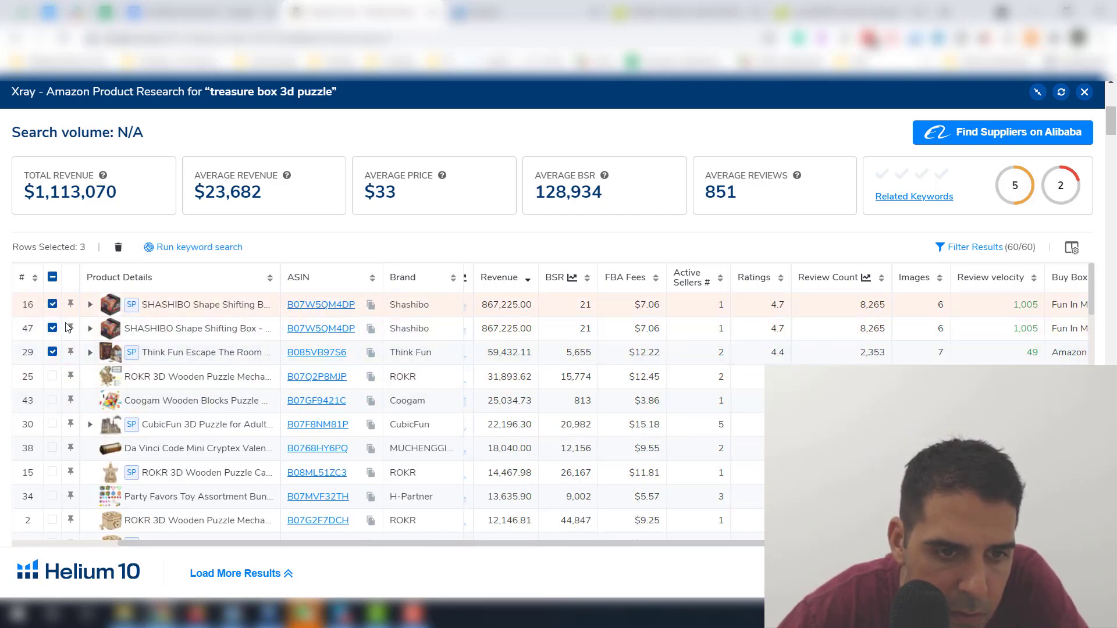
mouse_move(307, 383)
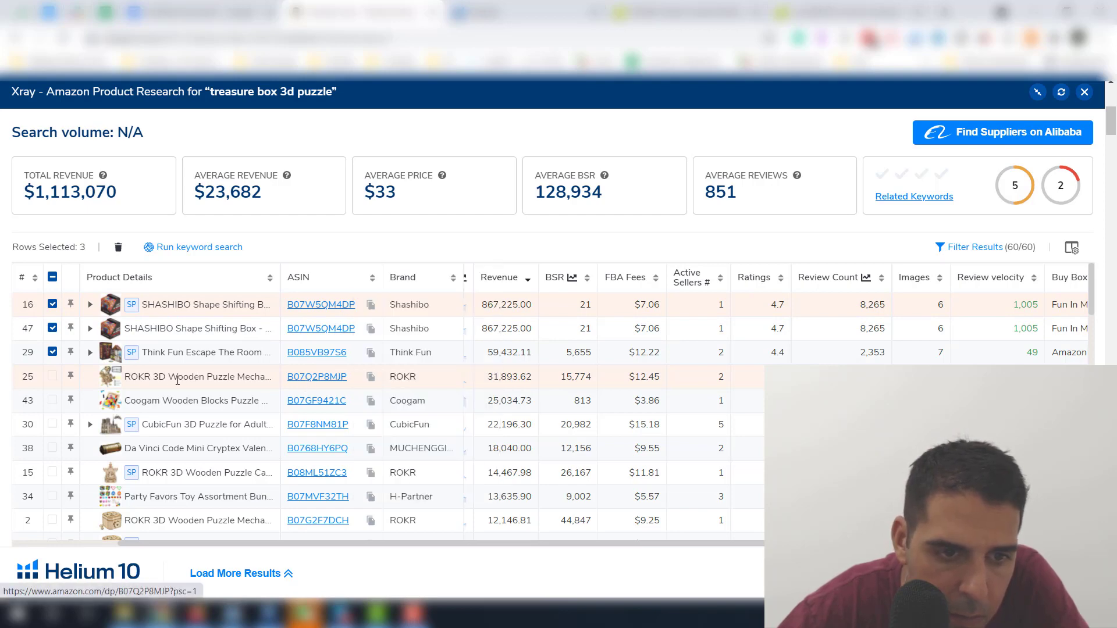
left_click(51, 402)
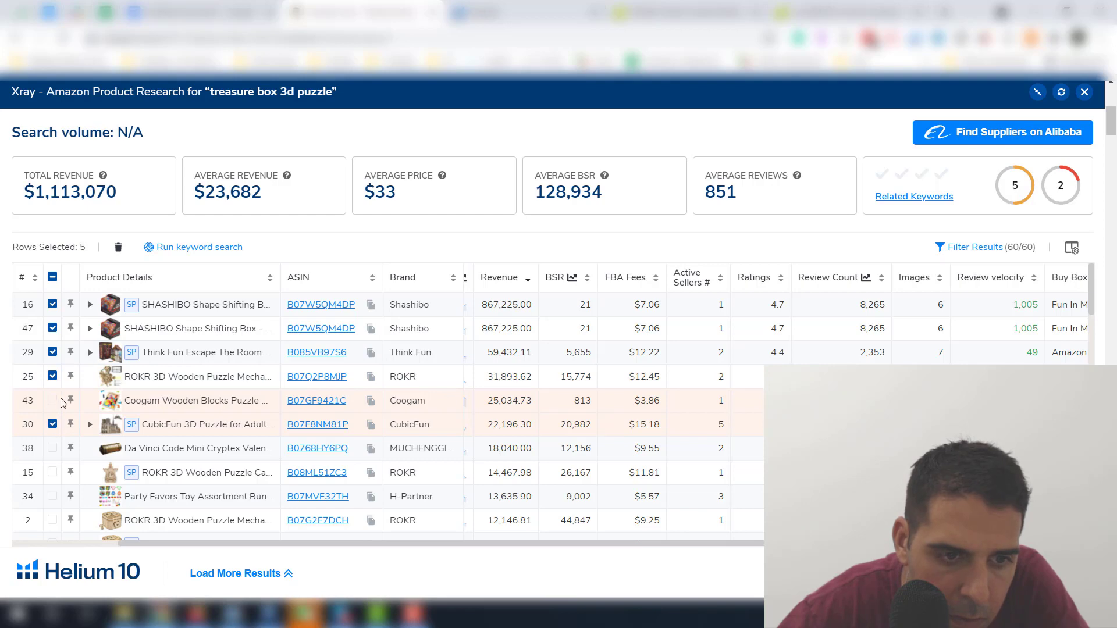
left_click(51, 401)
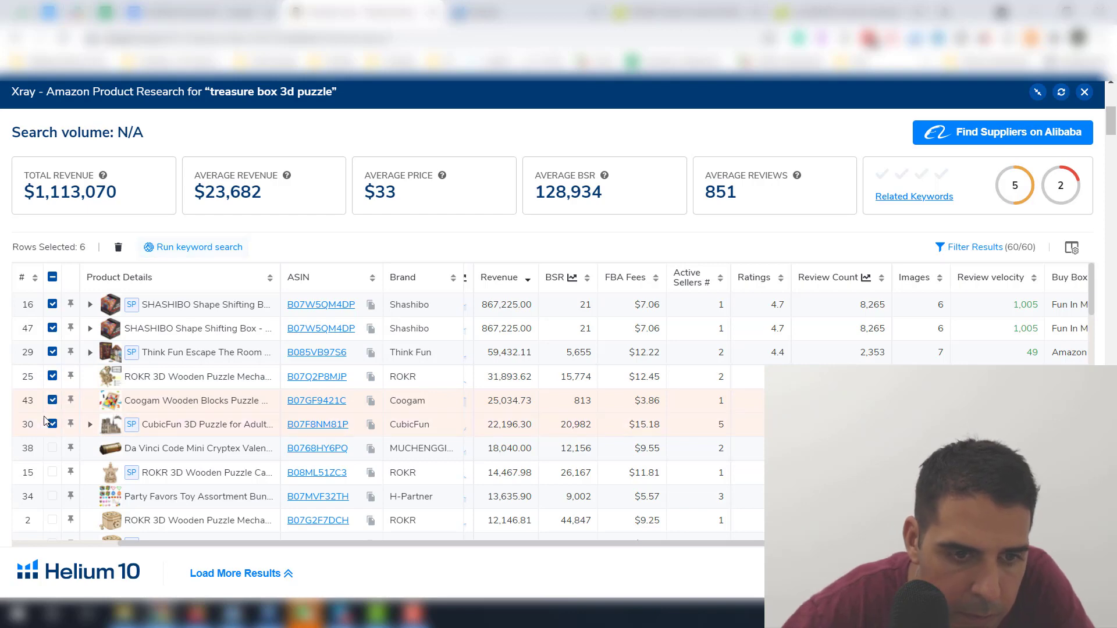
left_click(51, 449)
left_click(52, 496)
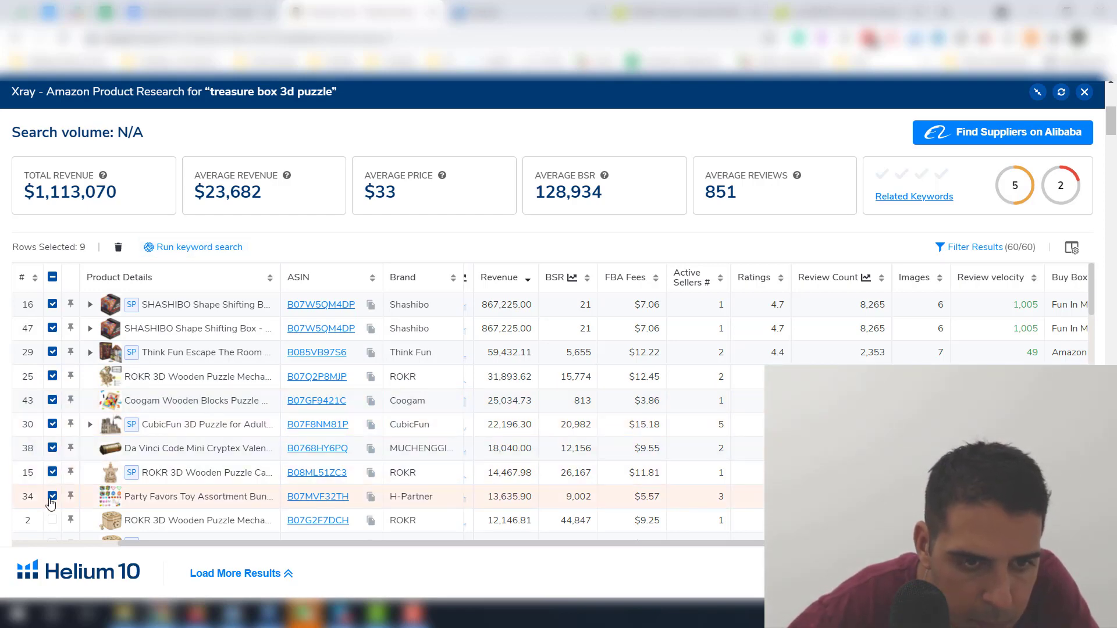
left_click(118, 246)
left_click(572, 377)
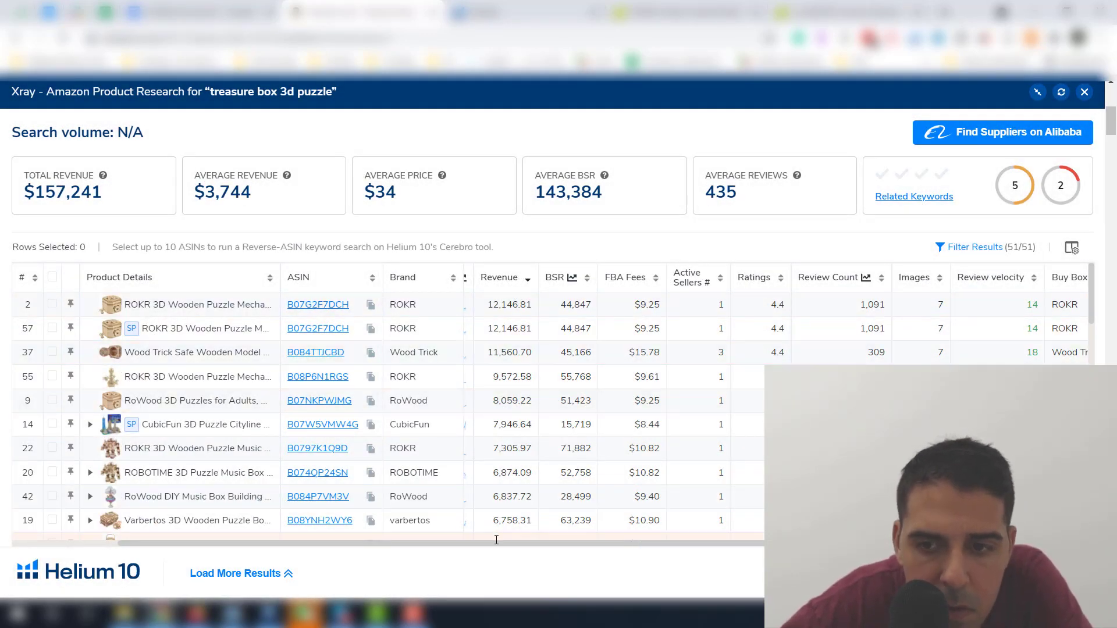
- Open the Varbertos 3D Wooden Puzzle Box listing from Xray and examine its photos, price and dimensions
left_click_drag(496, 538, 511, 538)
scroll(553, 496, "up", 2)
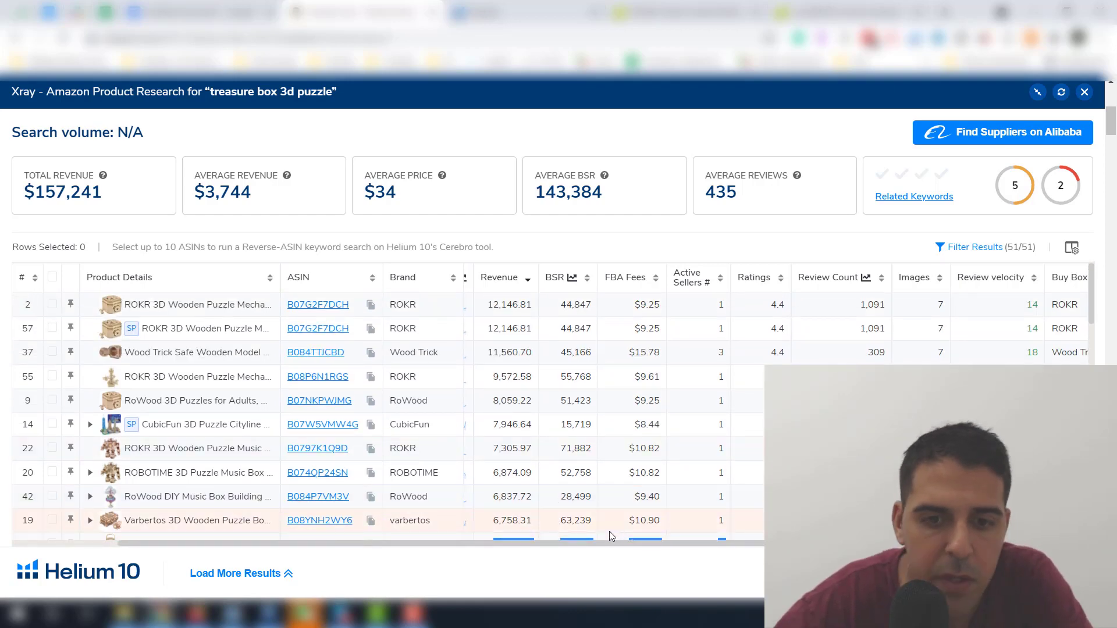
left_click(305, 525)
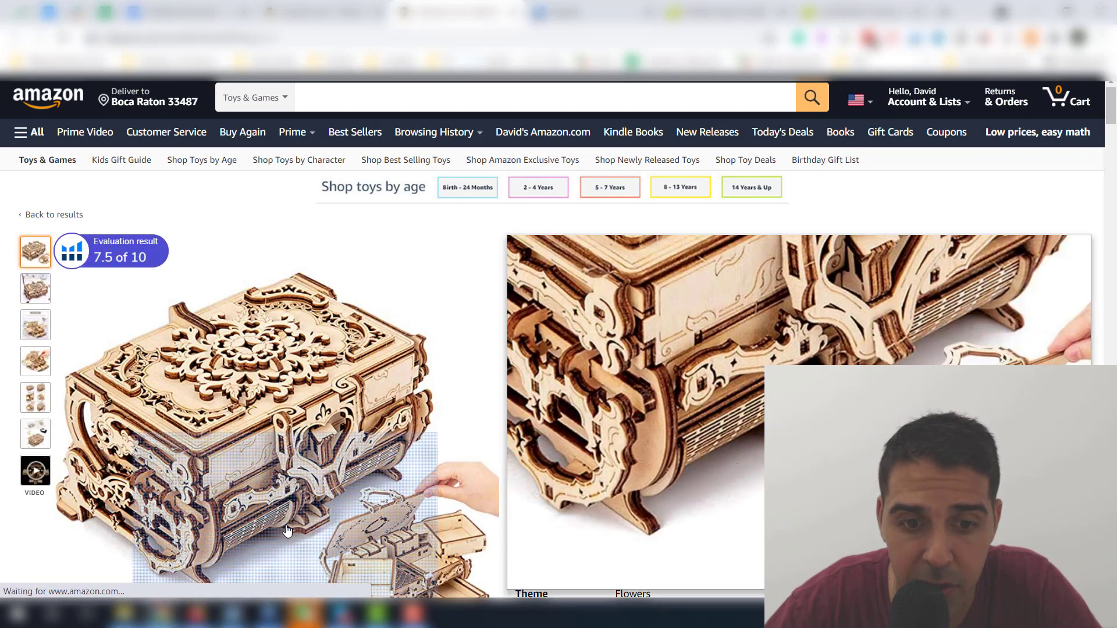
mouse_move(285, 516)
mouse_move(44, 288)
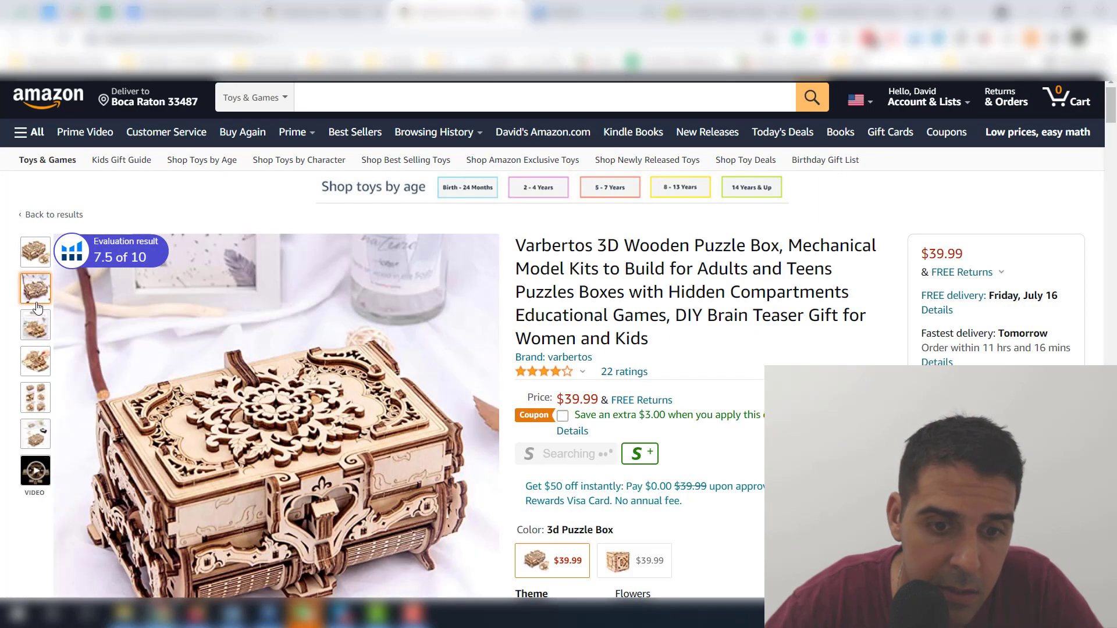
mouse_move(39, 320)
mouse_move(36, 361)
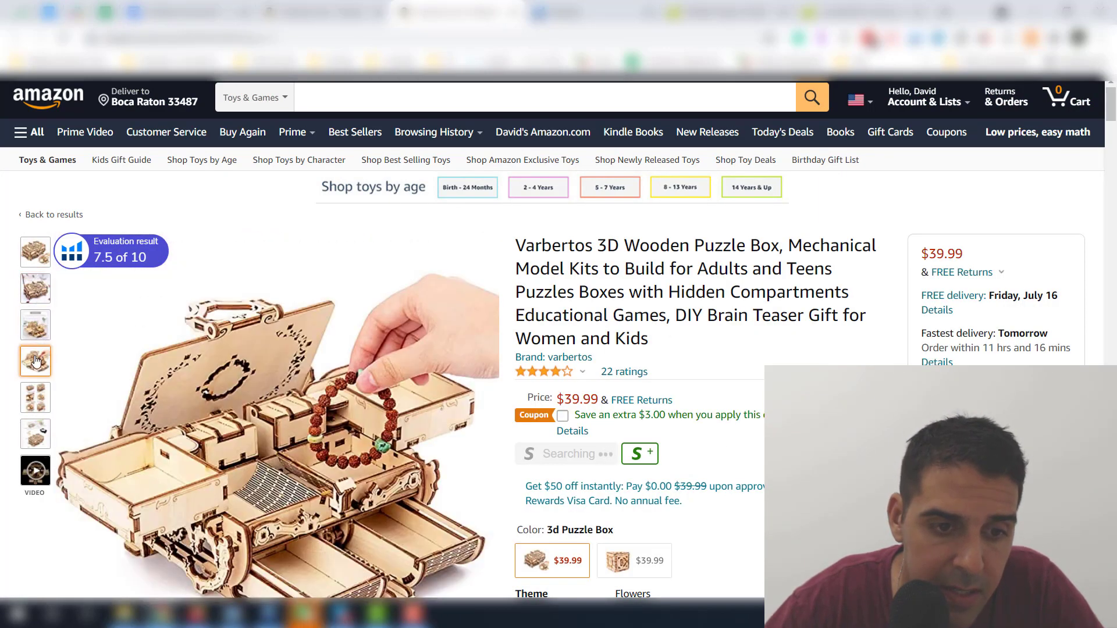
scroll(636, 311, "down", 3)
mouse_move(636, 311)
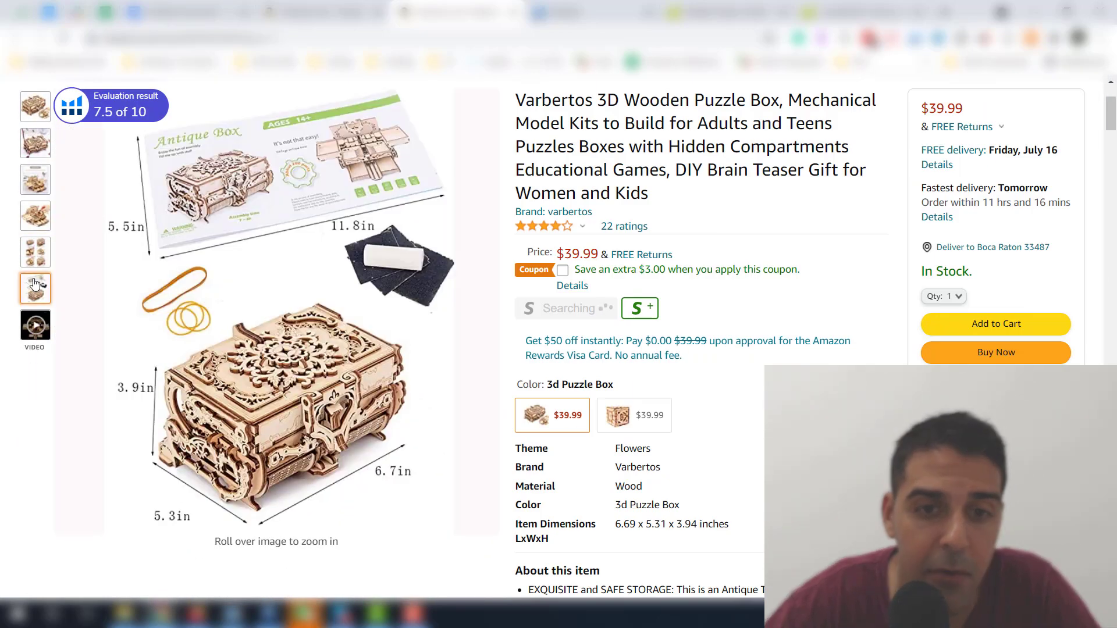
- Return to the Xray results and review the revenue and review counts of the remaining wooden puzzle products
mouse_move(97, 252)
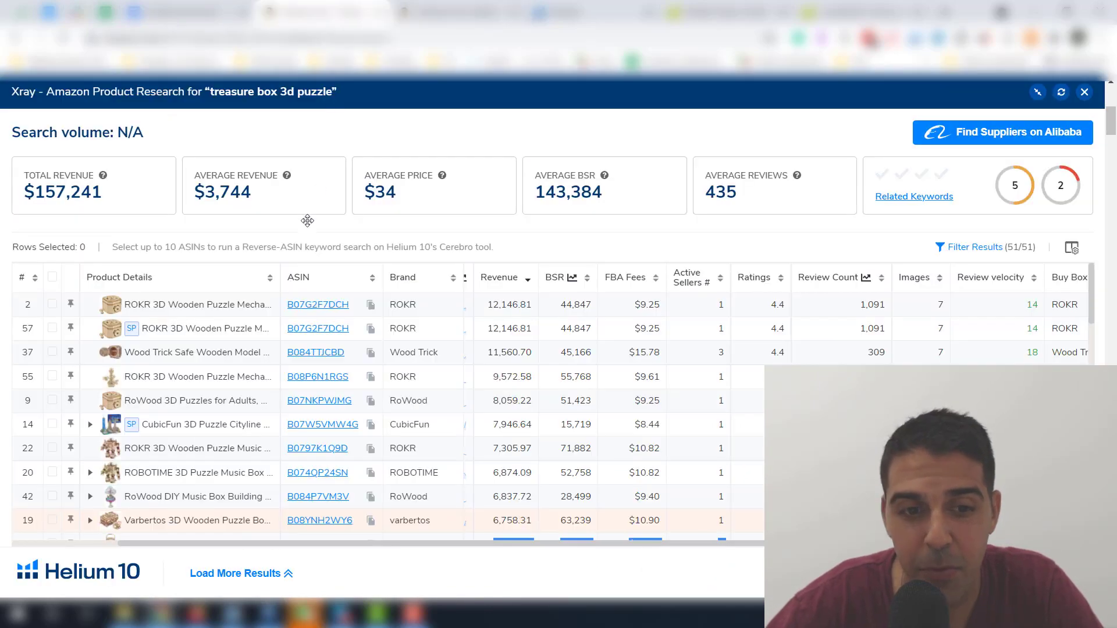
left_click_drag(114, 376, 143, 445)
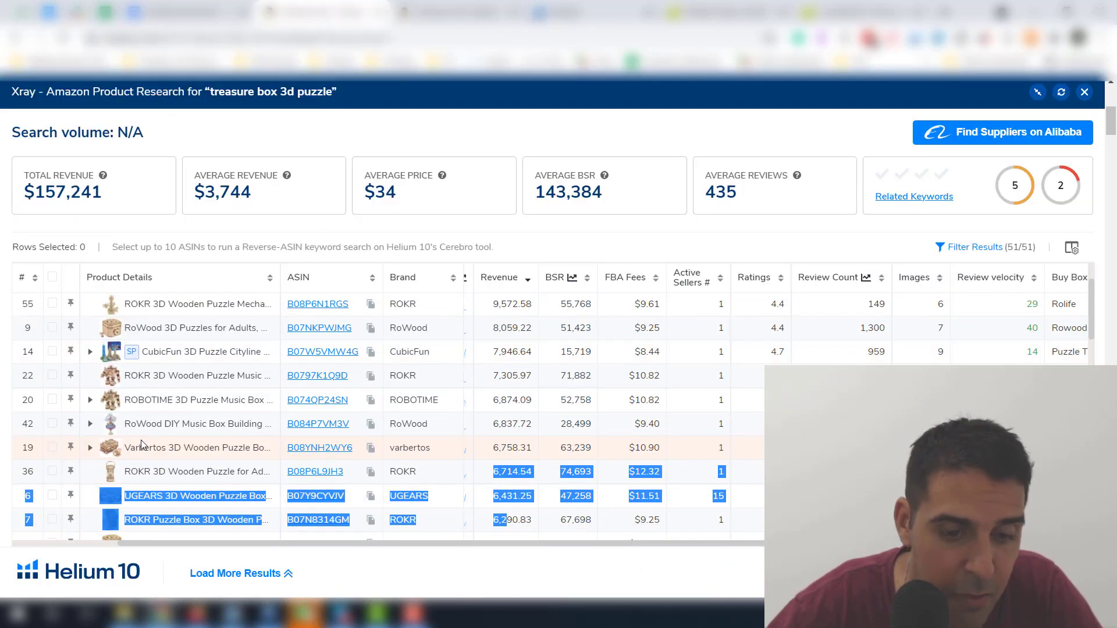
scroll(141, 445, "down", 5)
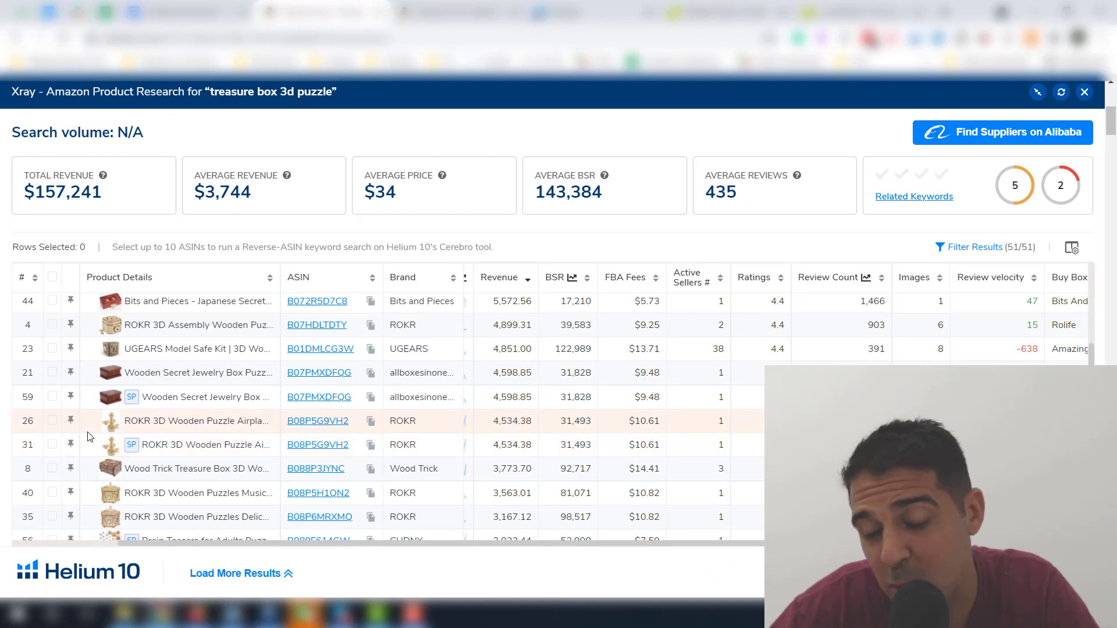
scroll(87, 425, "up", 6)
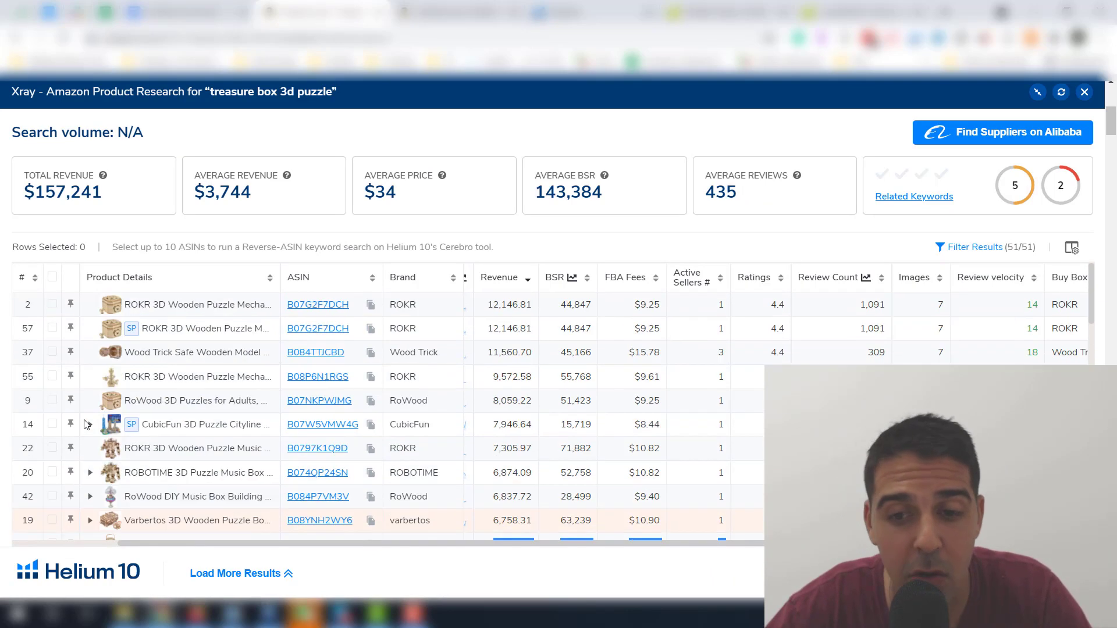